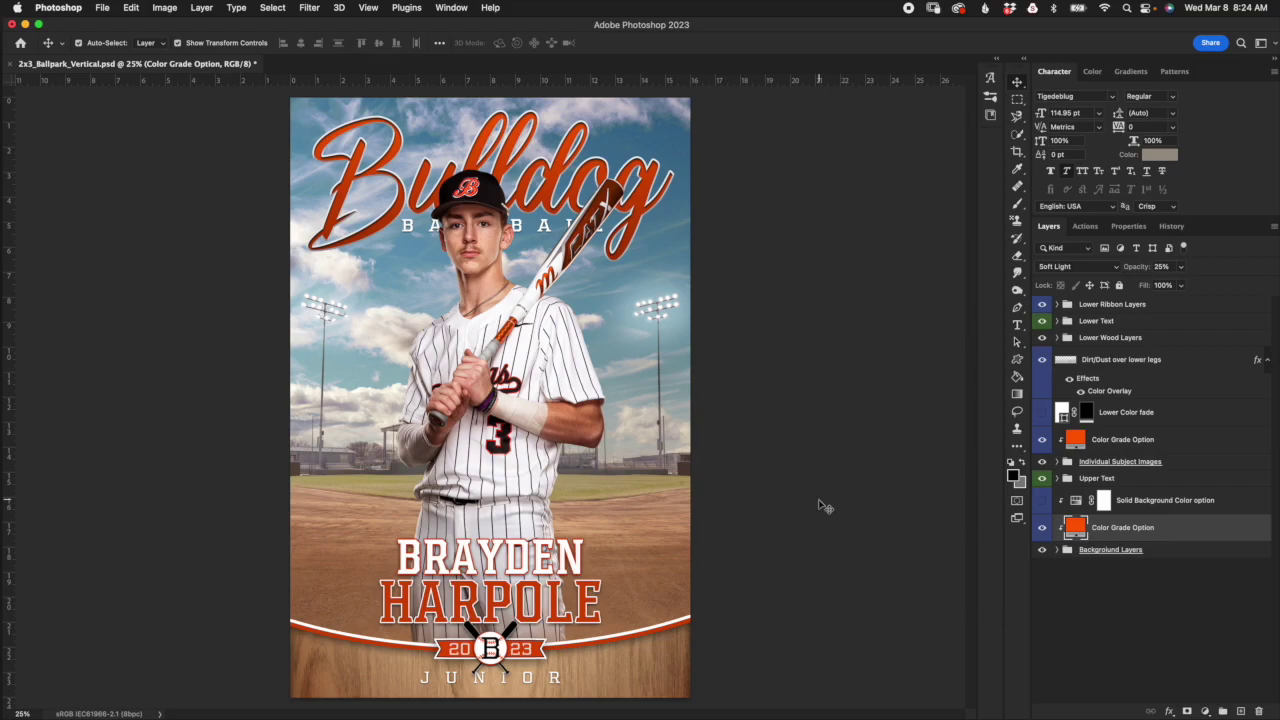
Step: Toggle the Background Layers group off and back on to see its contribution, and expand it to view its contents
{"action": "left_click", "coordinate": [1196, 550]}
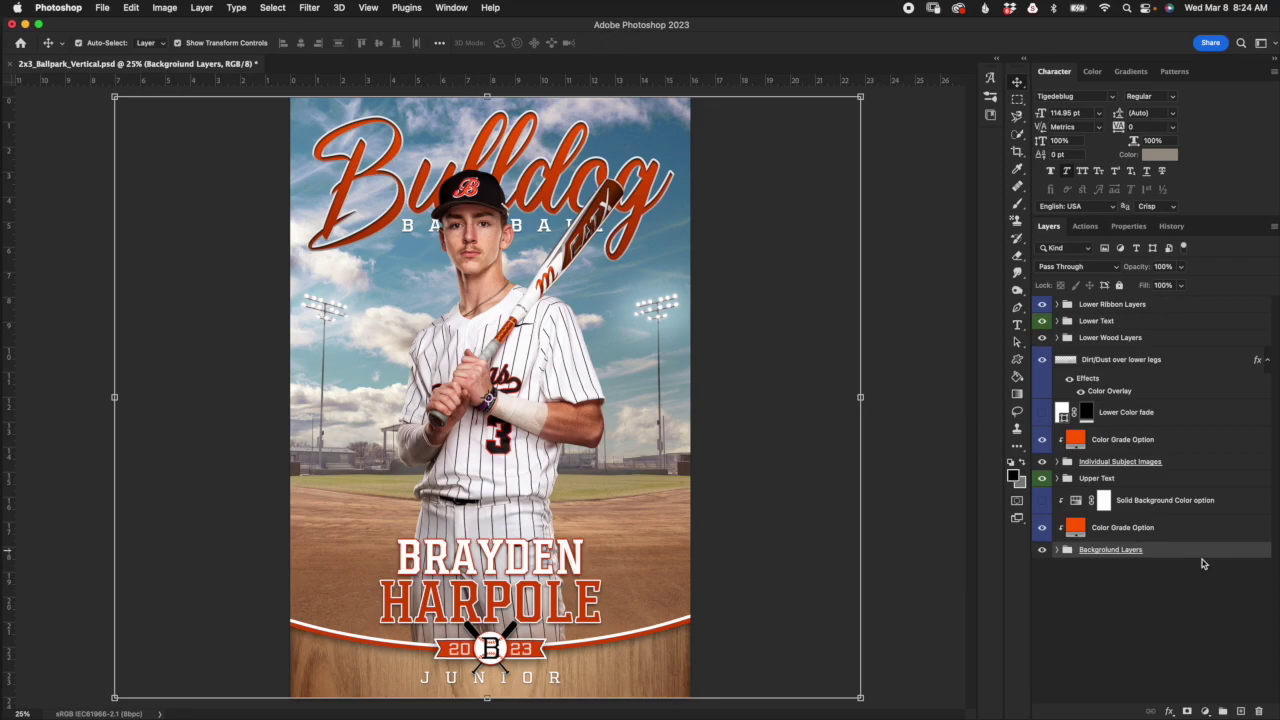
{"action": "left_click", "coordinate": [1042, 551]}
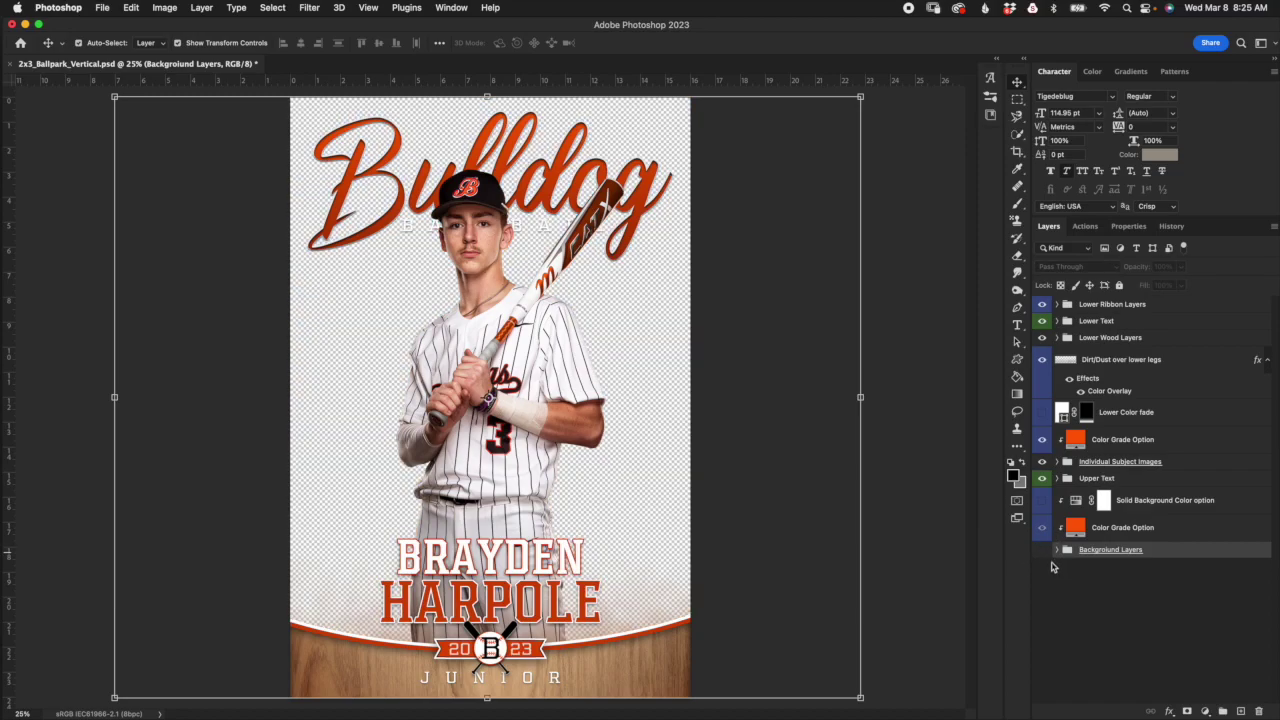
{"action": "left_click", "coordinate": [1042, 550]}
{"action": "left_click", "coordinate": [1057, 550]}
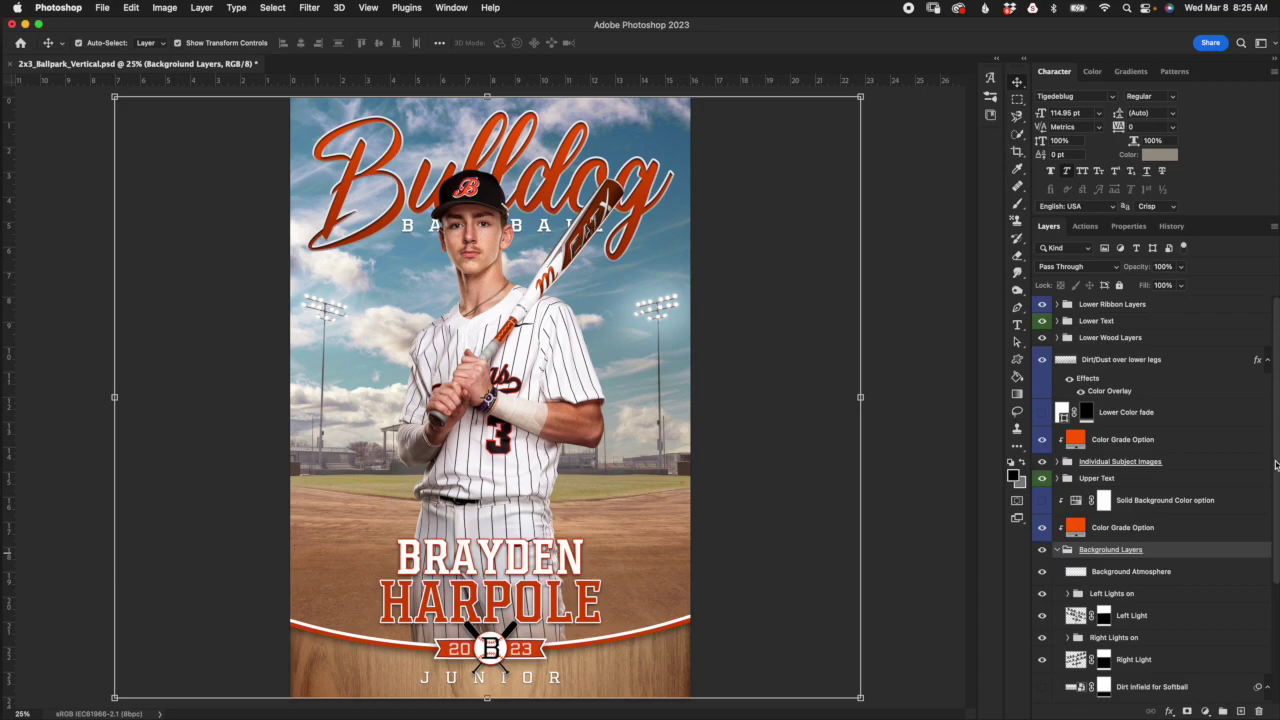
{"action": "scroll", "coordinate": [1155, 432], "scroll_direction": "down", "scroll_amount": 5}
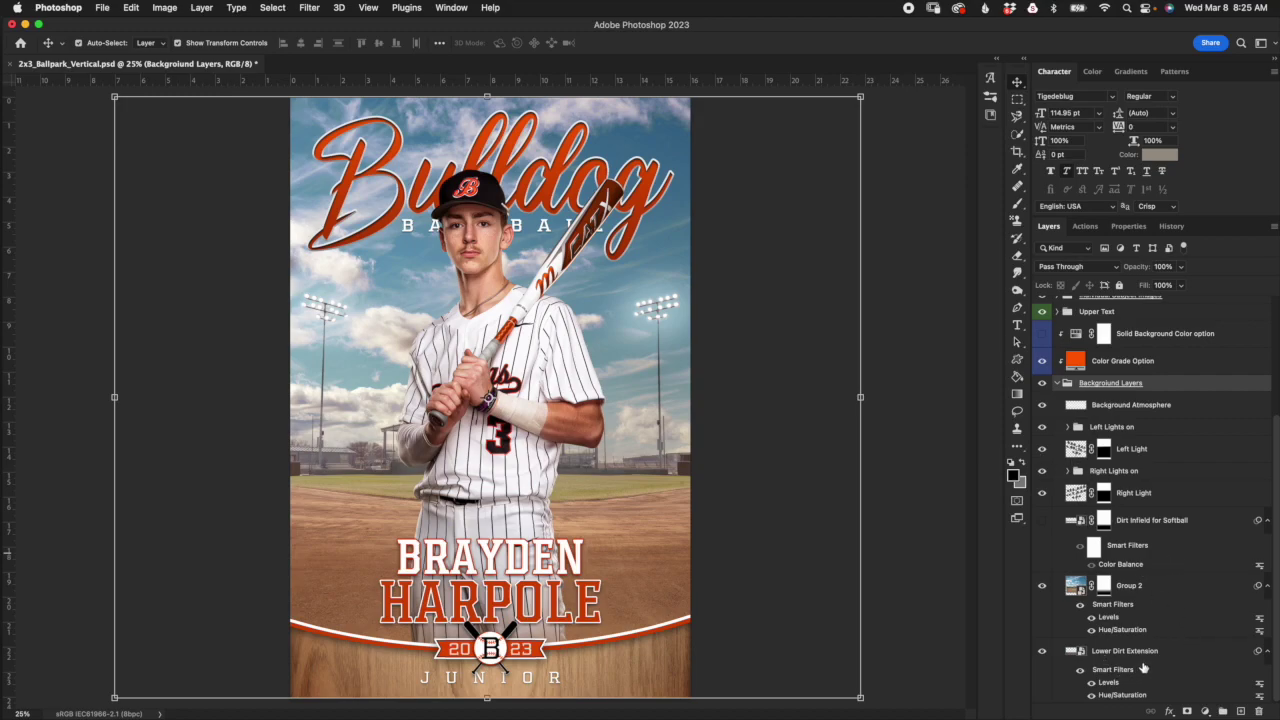
Step: Show the Dirt Infield for Softball layer, and toggle the Lower Dirt Extension layer off and on to inspect its area
{"action": "left_click", "coordinate": [1221, 532]}
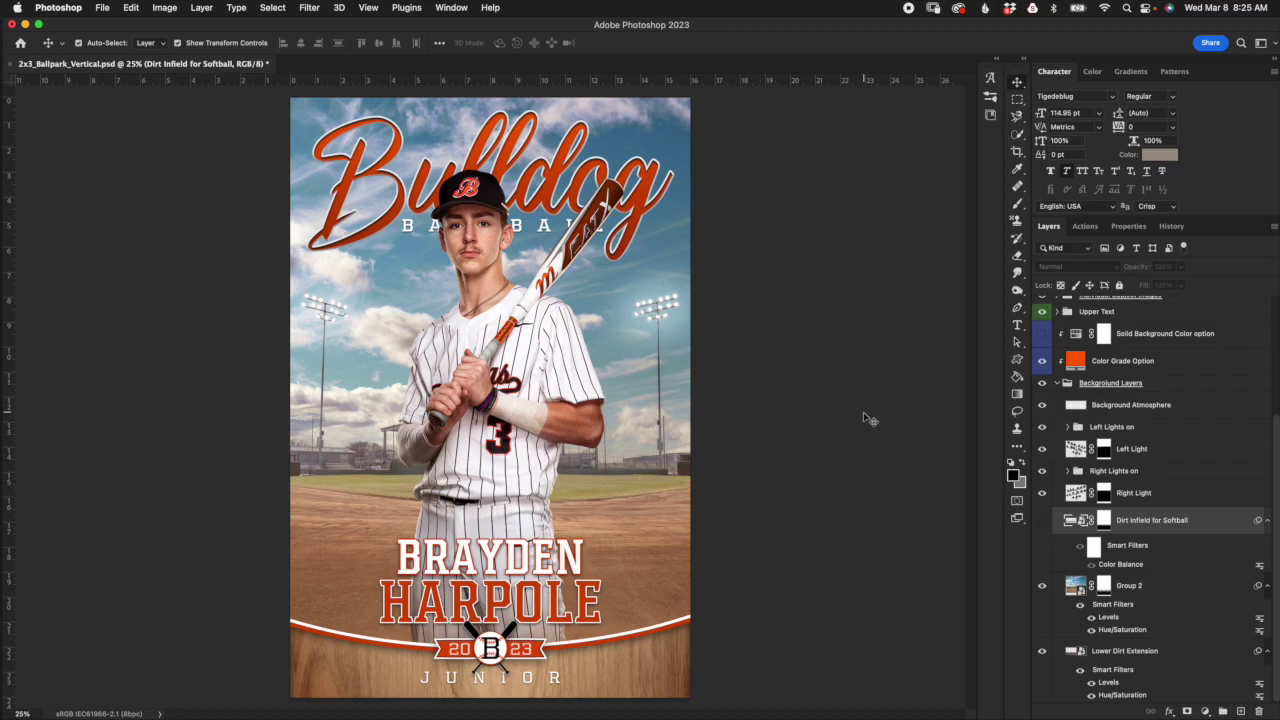
{"action": "left_click", "coordinate": [1042, 521]}
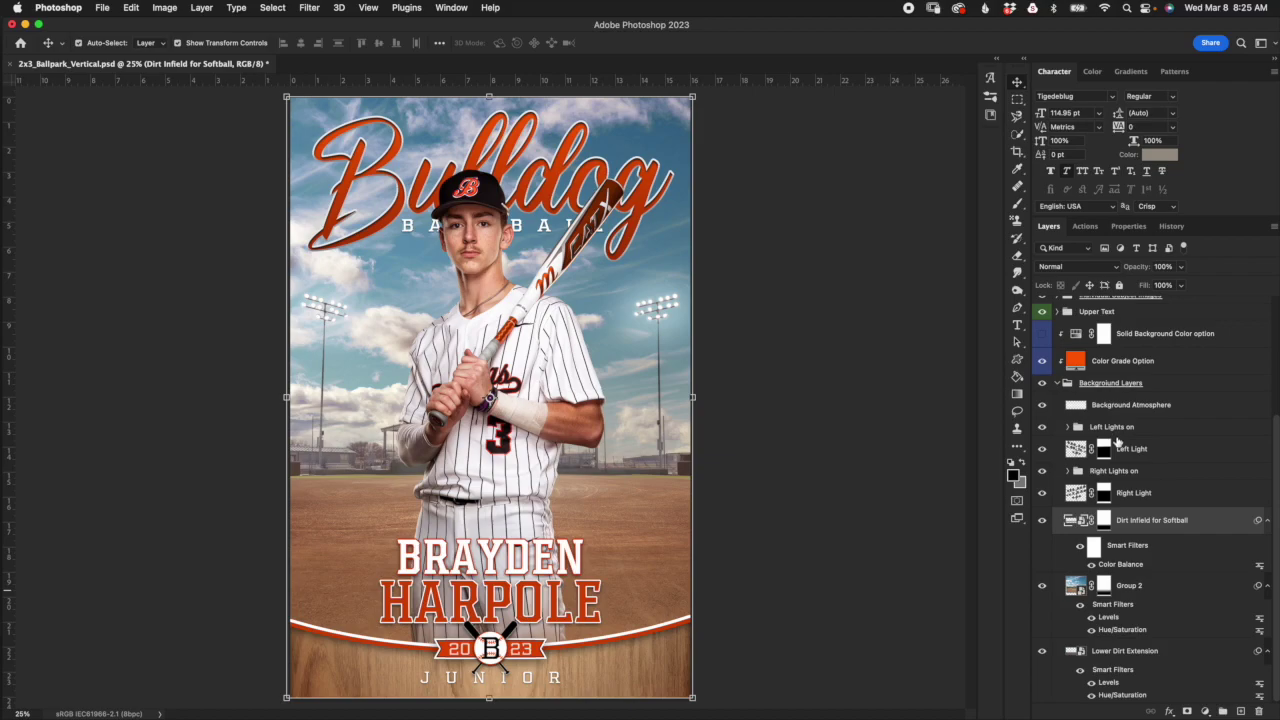
{"action": "left_click", "coordinate": [1145, 655]}
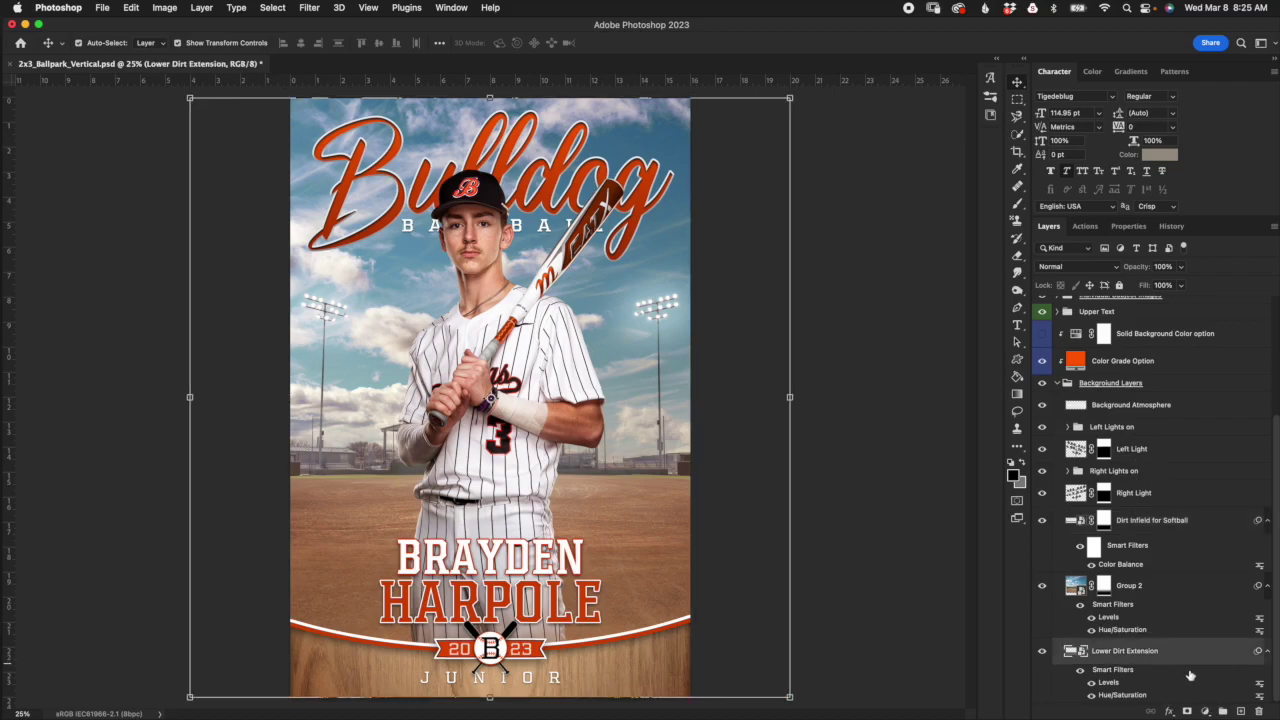
{"action": "left_click", "coordinate": [1042, 651]}
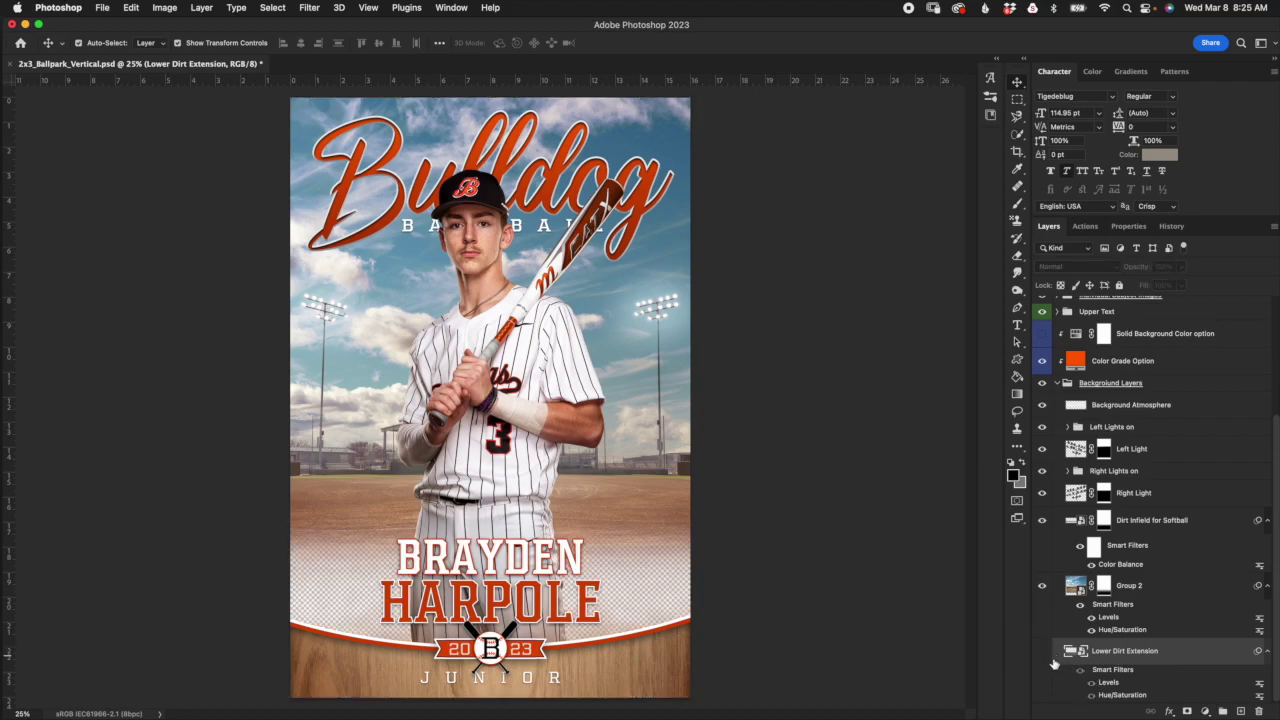
{"action": "left_click", "coordinate": [1042, 651]}
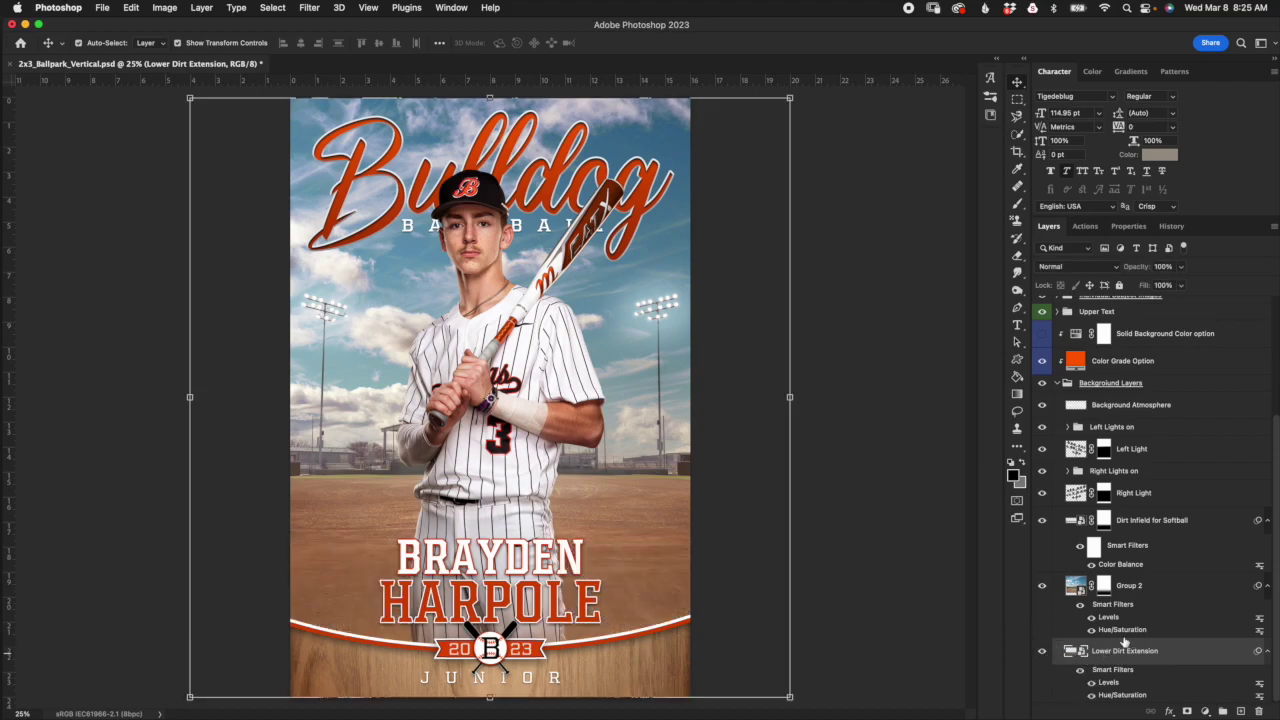
Step: Toggle the Group 2 sky and field layer off and on, and hide the Dirt Infield for Softball layer
{"action": "left_click", "coordinate": [1165, 587]}
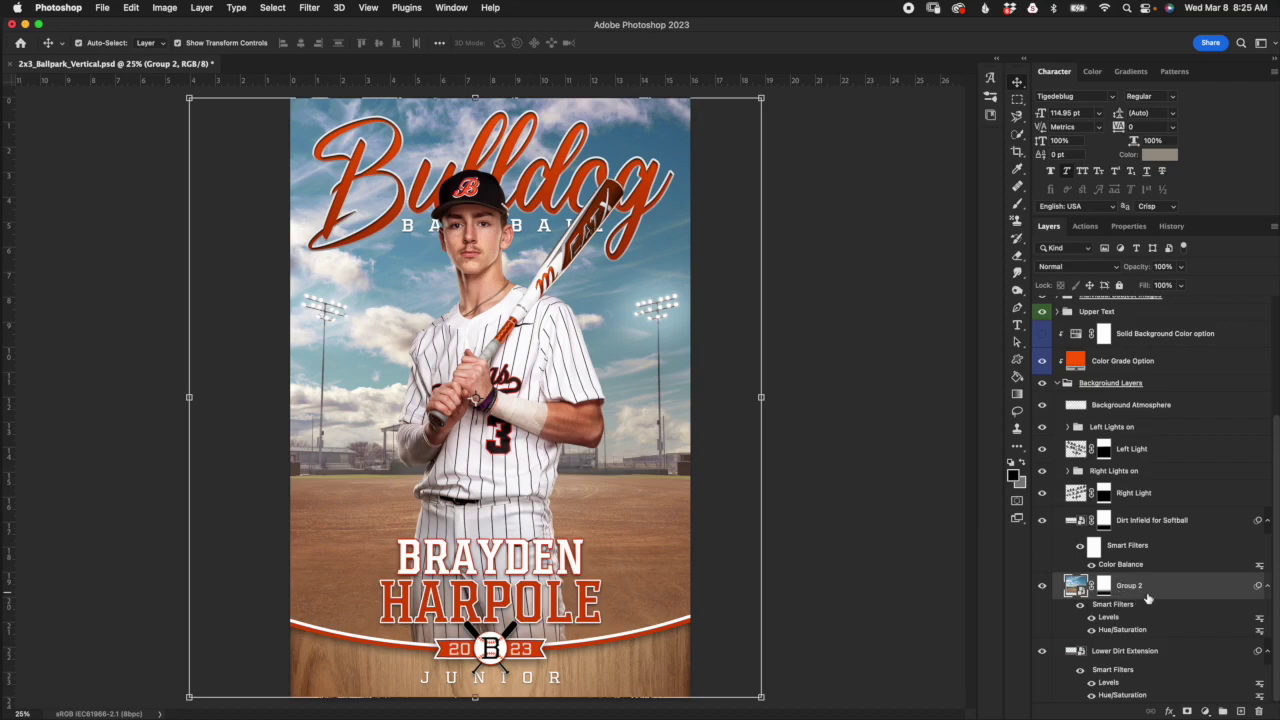
{"action": "left_click", "coordinate": [1042, 592]}
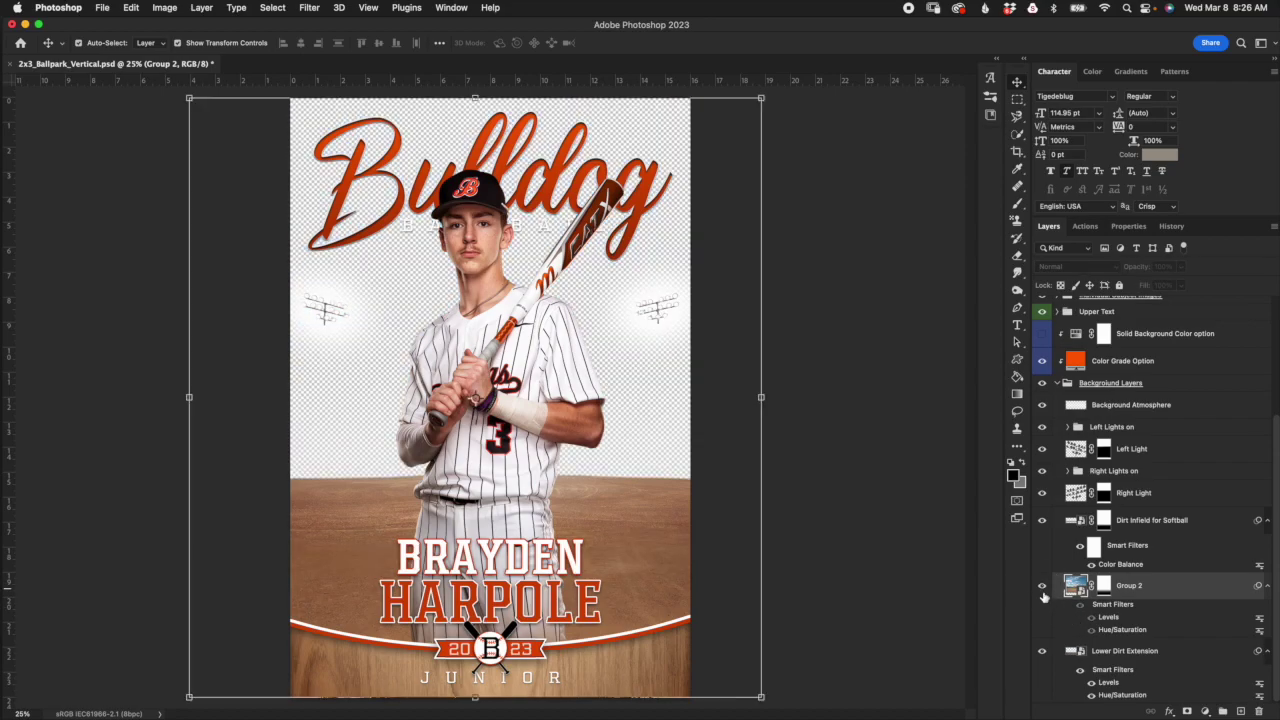
{"action": "left_click", "coordinate": [1041, 588]}
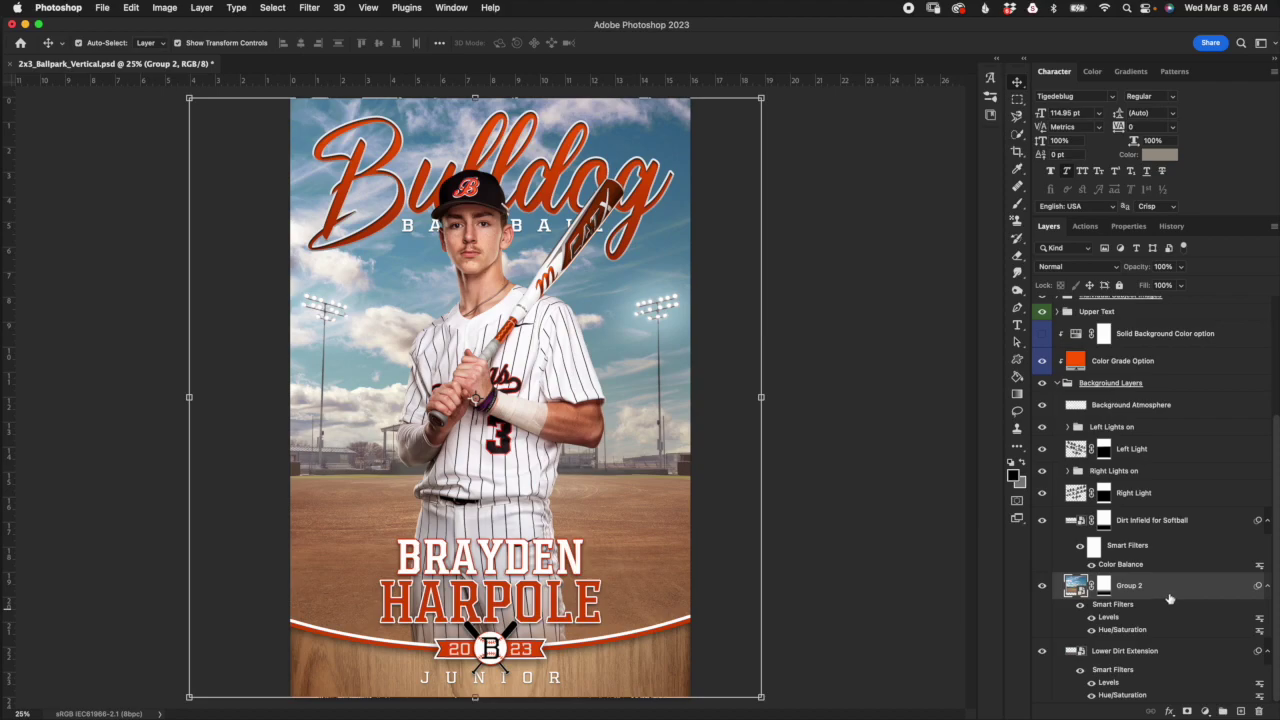
{"action": "left_click", "coordinate": [1162, 527]}
{"action": "left_click", "coordinate": [1042, 520]}
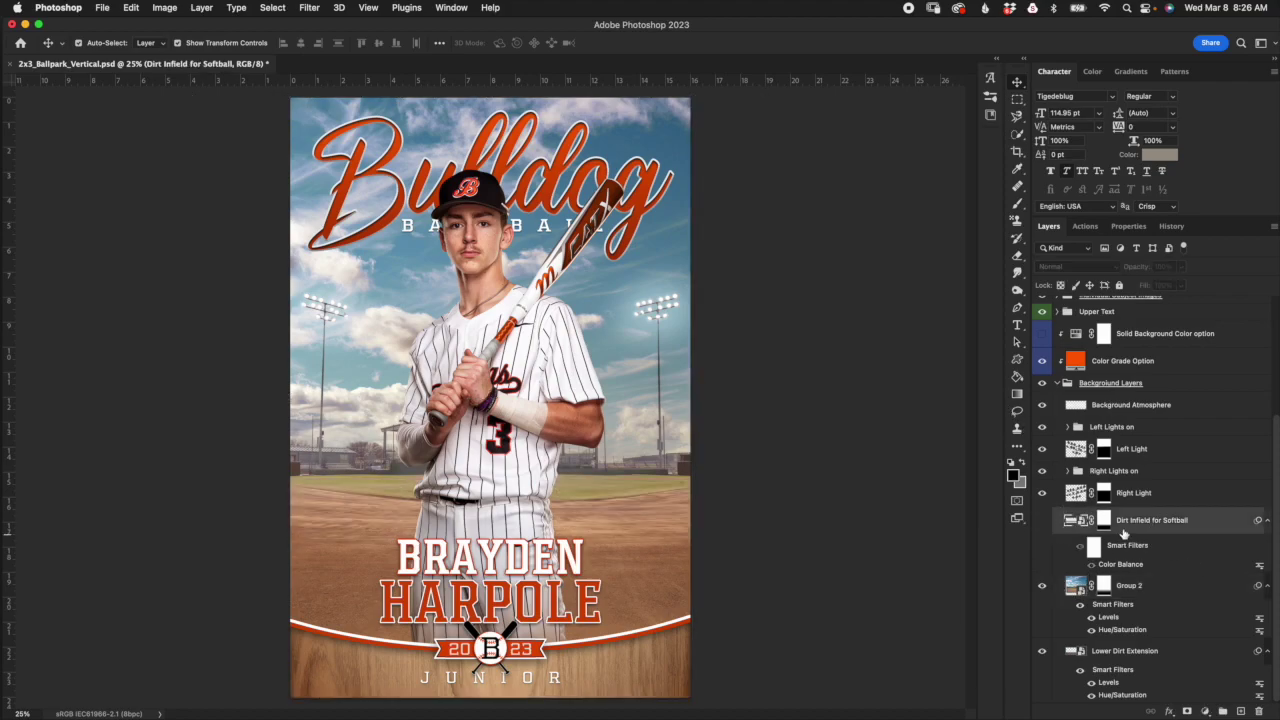
Step: Inspect the left and right stadium light layers and their Lights on groups, toggling the Right Lights on group off and on
{"action": "left_click", "coordinate": [1183, 500]}
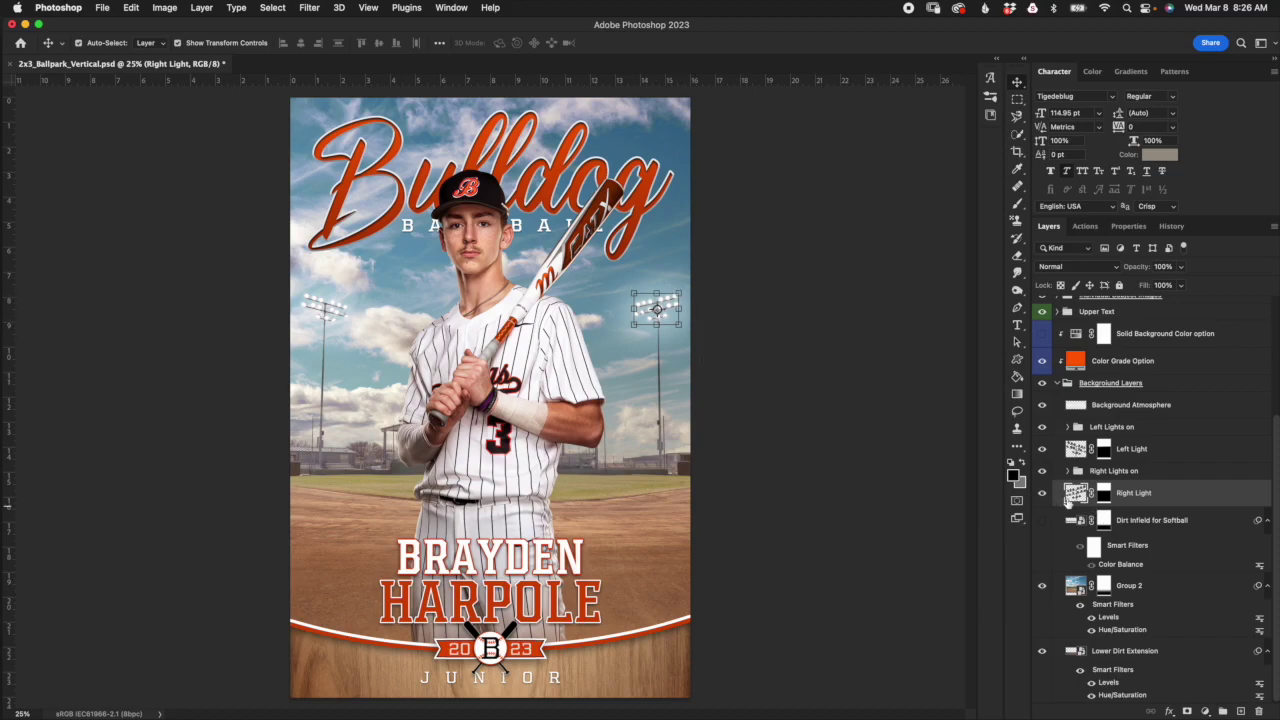
{"action": "left_click", "coordinate": [1086, 452]}
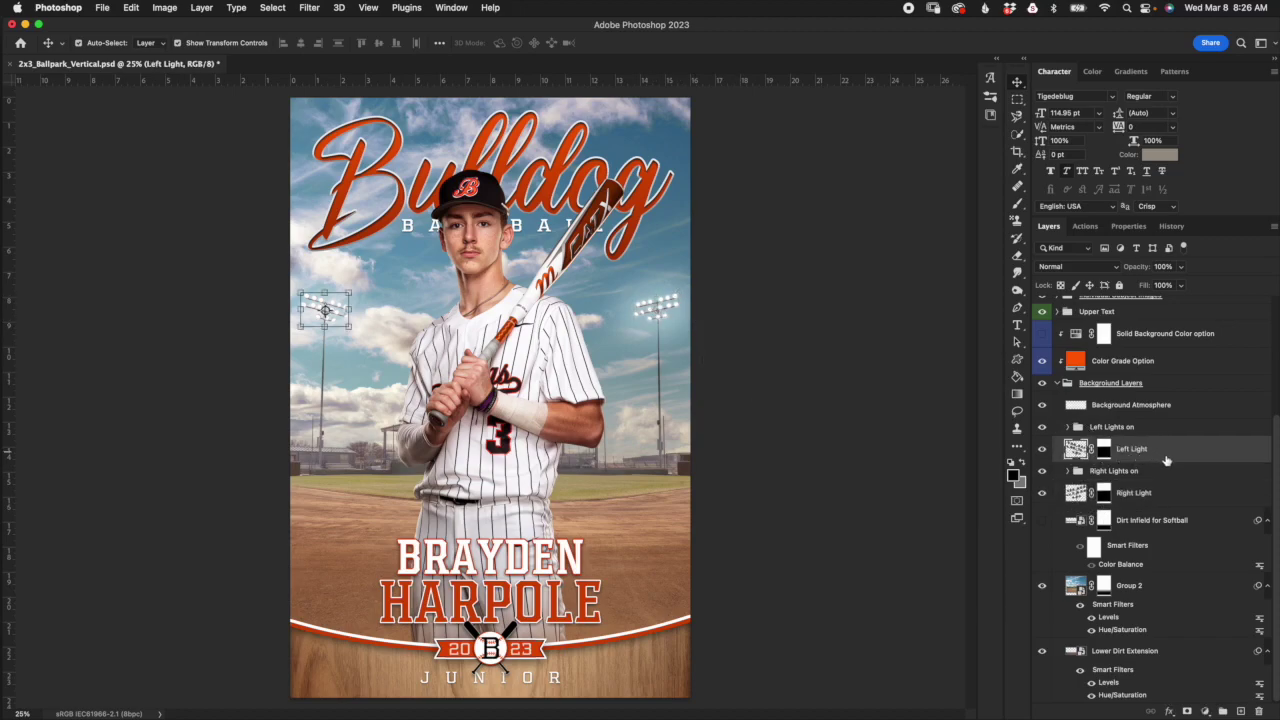
{"action": "left_click", "coordinate": [1158, 472]}
{"action": "left_click", "coordinate": [1158, 431]}
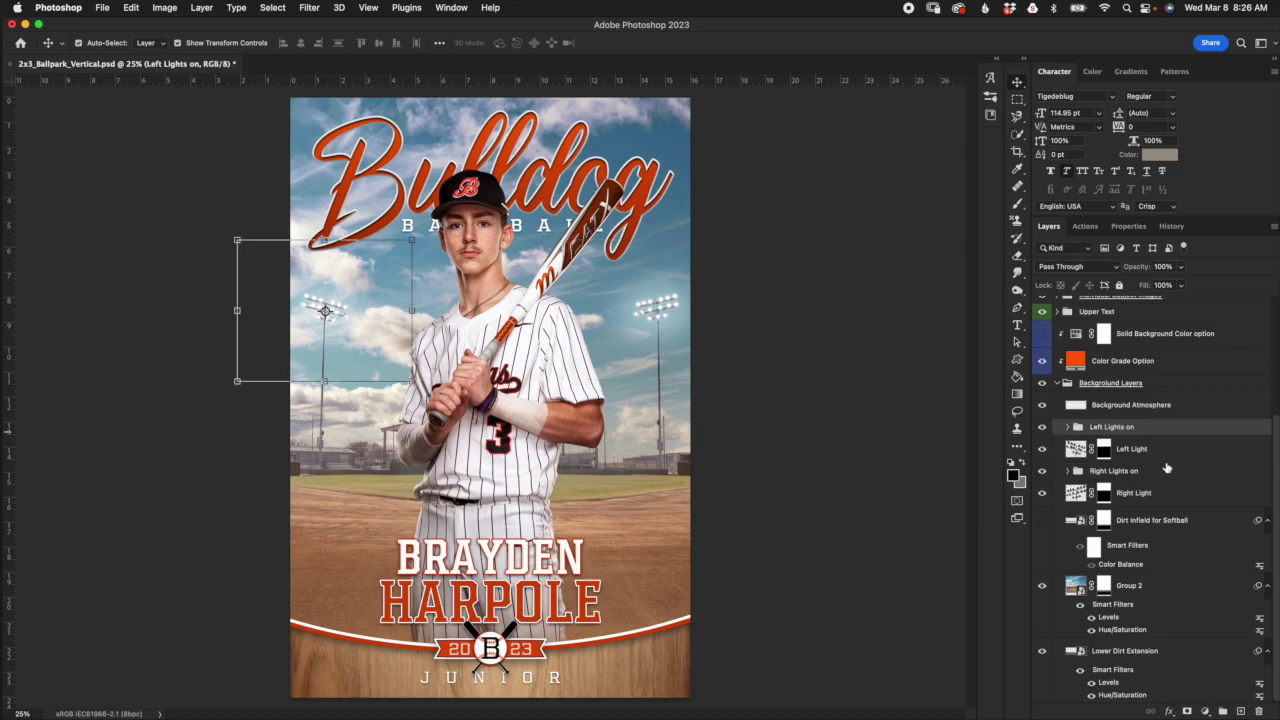
{"action": "left_click", "coordinate": [1170, 472]}
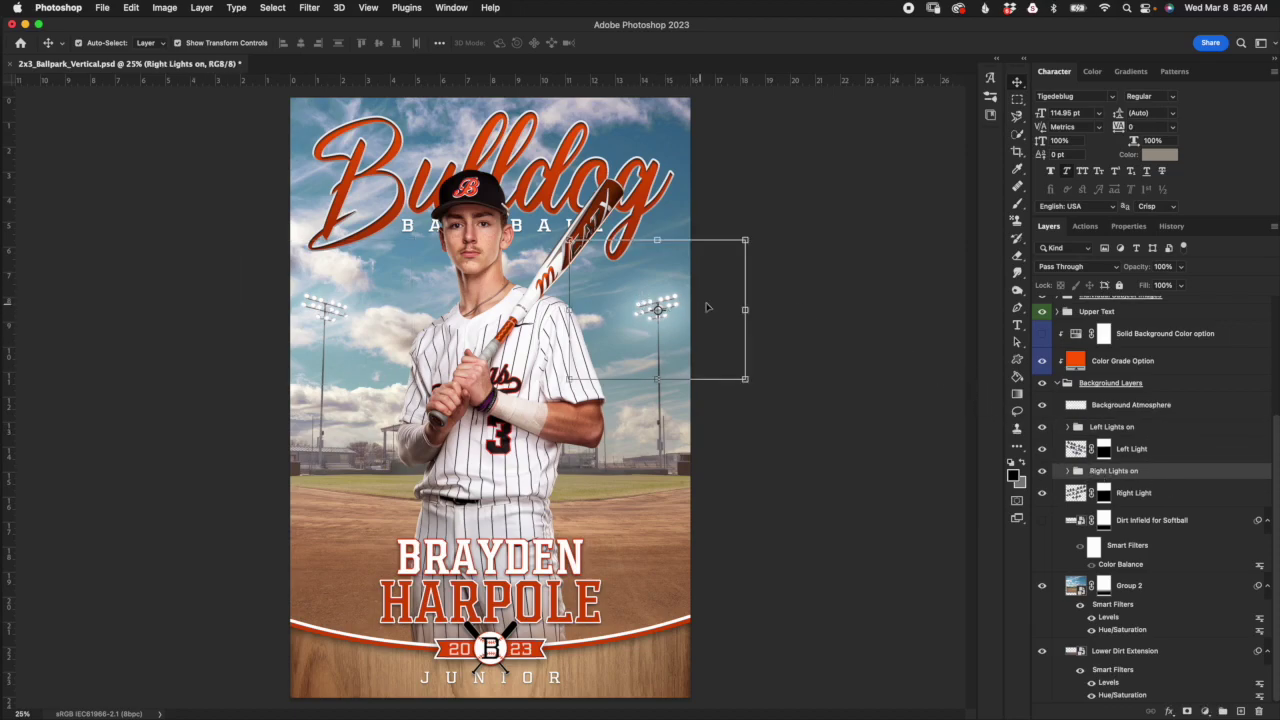
{"action": "left_click", "coordinate": [1041, 474]}
{"action": "left_click", "coordinate": [1041, 474]}
Step: Toggle the Background Atmosphere layer off and on to check its haze, and collapse the Background Layers group
{"action": "left_click", "coordinate": [1126, 410]}
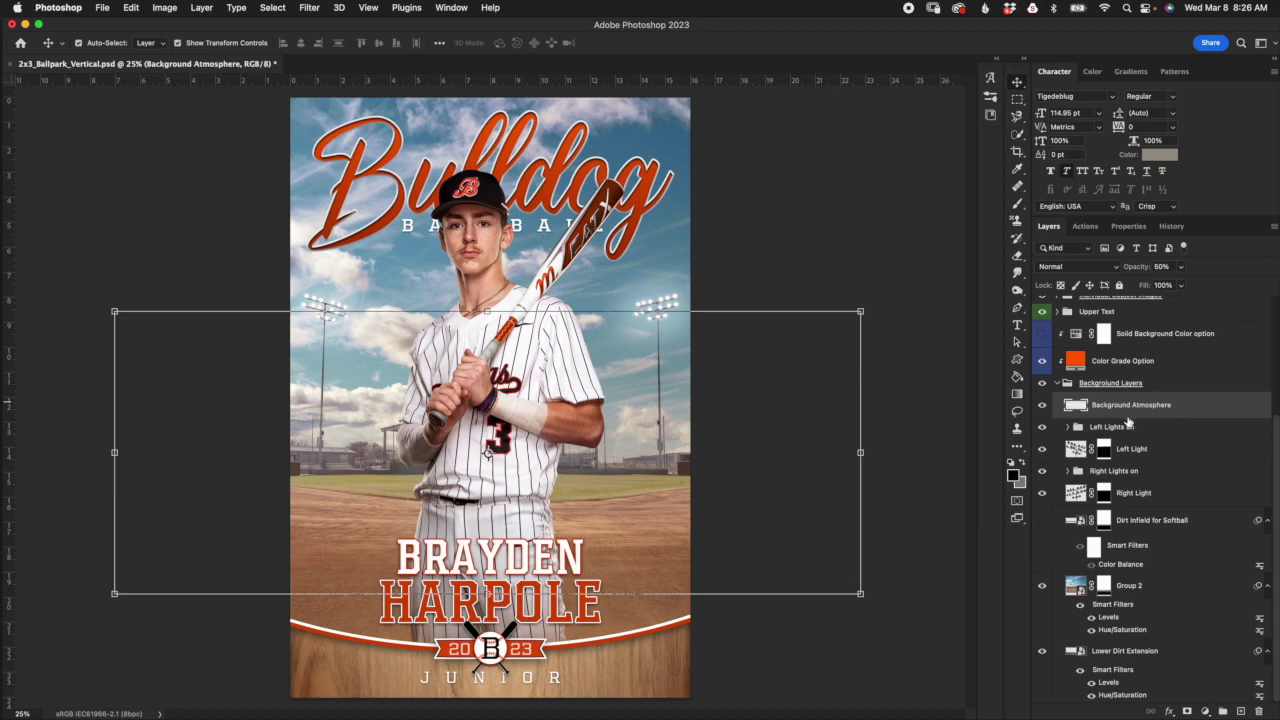
{"action": "left_click", "coordinate": [1043, 405]}
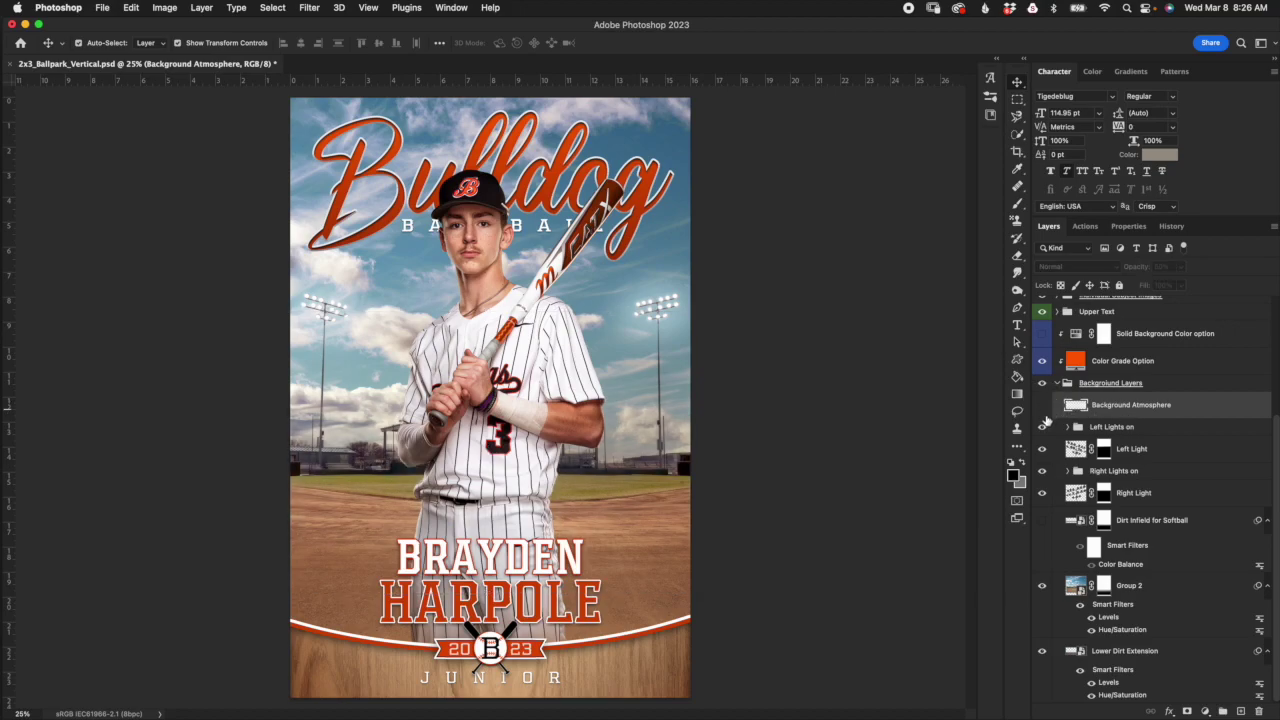
{"action": "left_click", "coordinate": [1042, 405]}
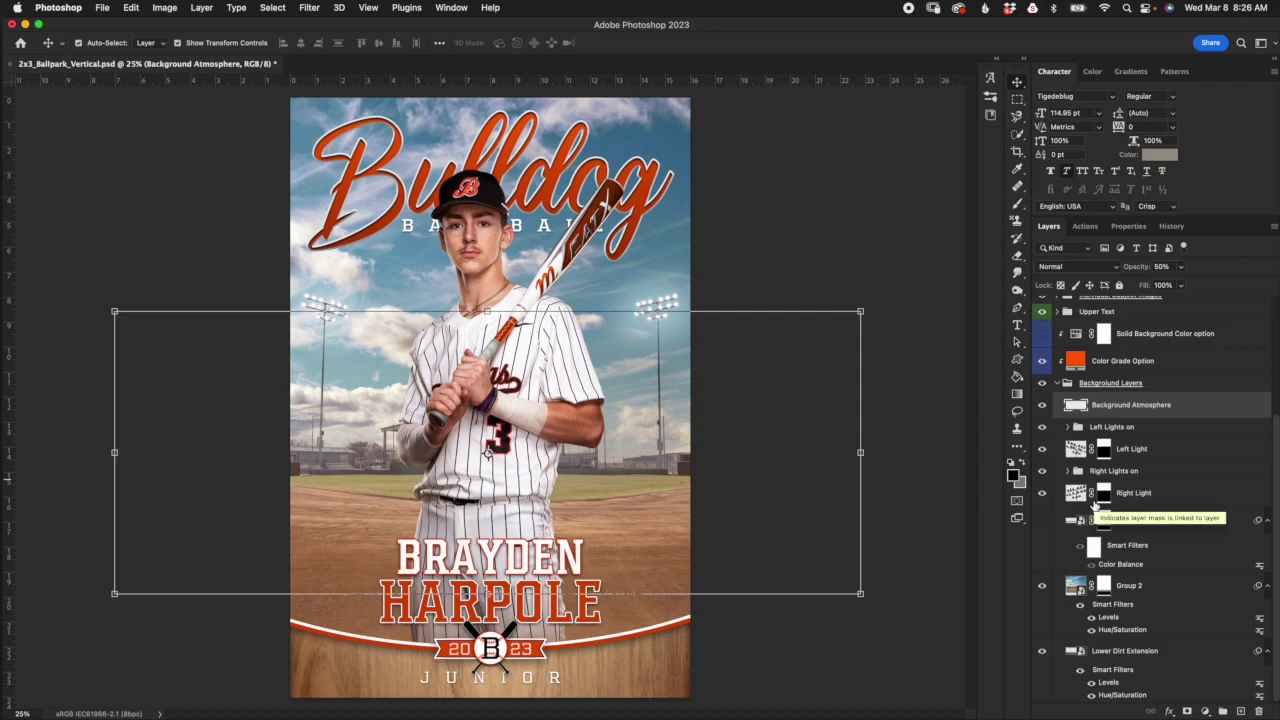
{"action": "left_click", "coordinate": [1058, 383]}
Step: Compare the background with and without the Color Grade Option layer directly above Background Layers
{"action": "left_click", "coordinate": [1130, 528]}
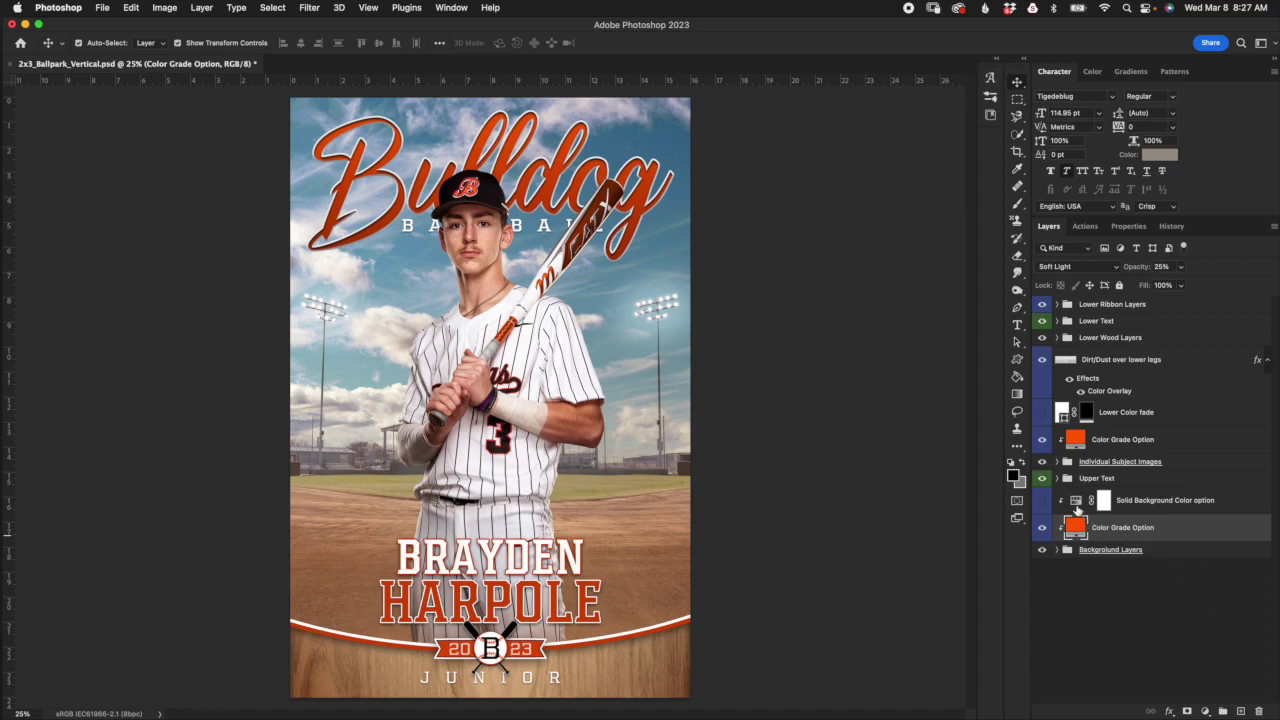
{"action": "left_click", "coordinate": [1041, 529]}
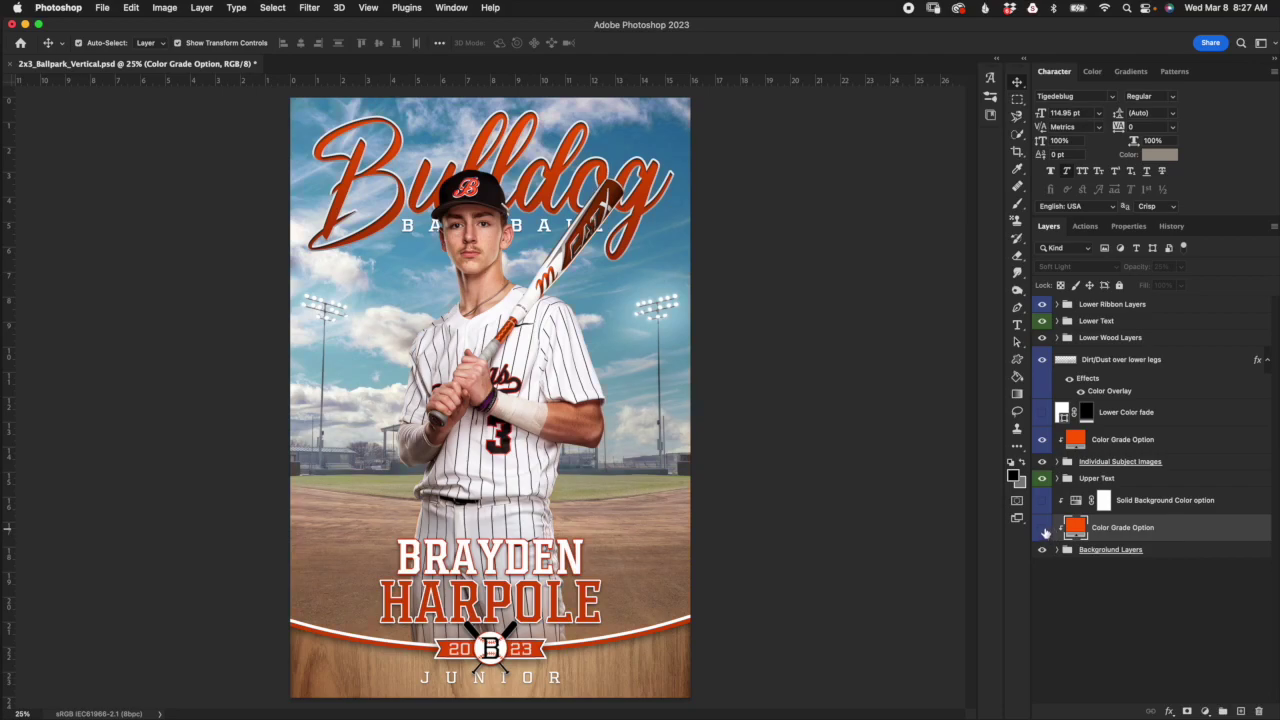
{"action": "left_click", "coordinate": [1042, 529]}
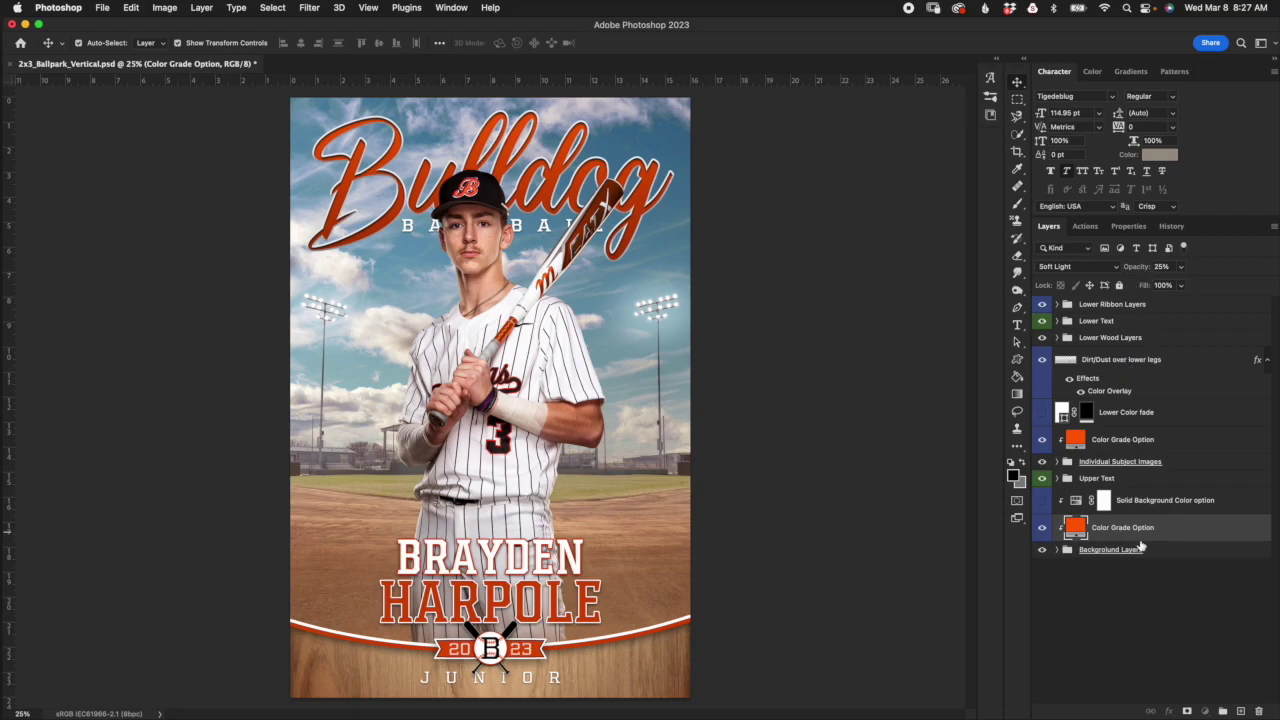
Step: Try magenta, light orange and other hues for the background's Color Grade Option fill, and restore the ff6000 orange
{"action": "double_click", "coordinate": [1078, 527]}
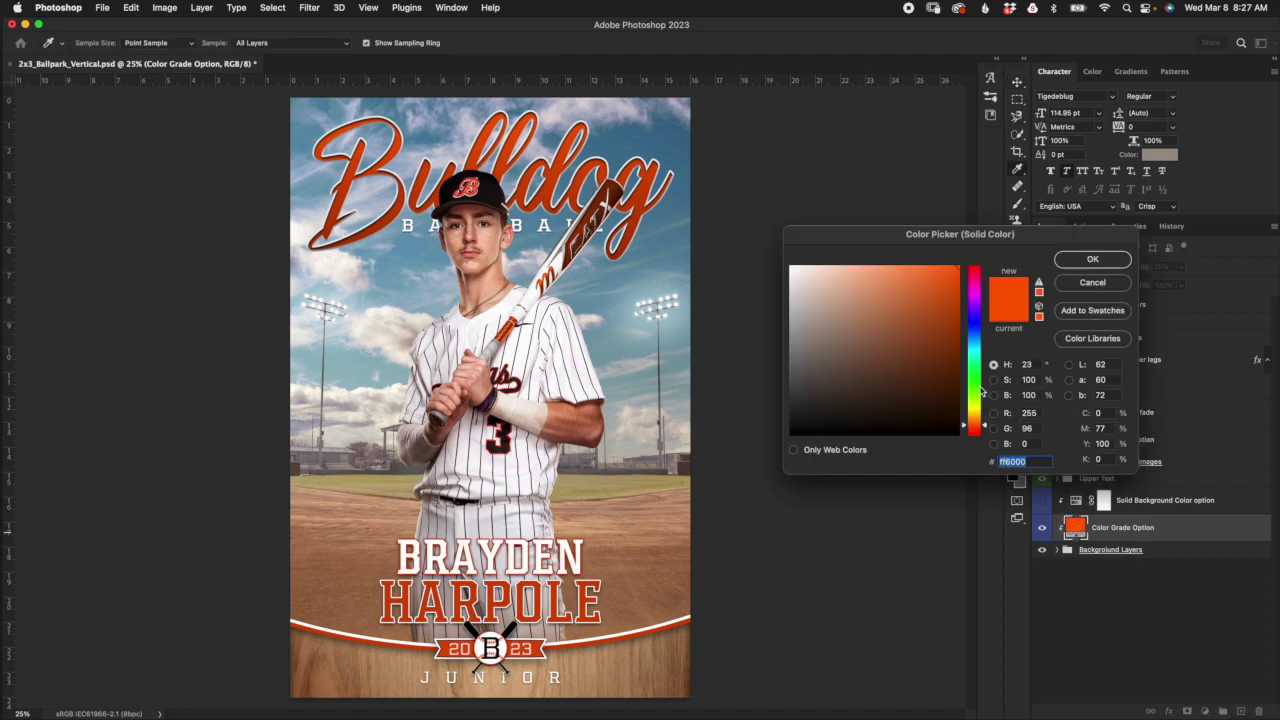
{"action": "left_click", "coordinate": [978, 291]}
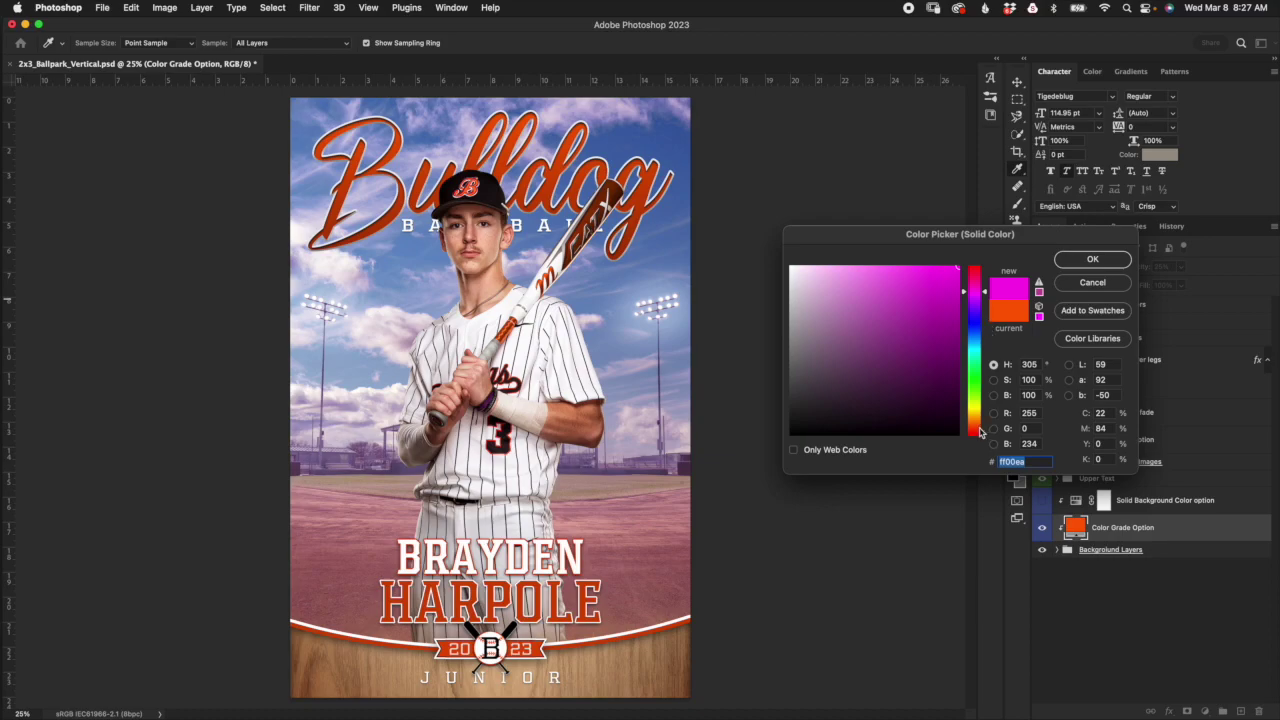
{"action": "left_click_drag", "start_coordinate": [979, 433], "coordinate": [978, 421]}
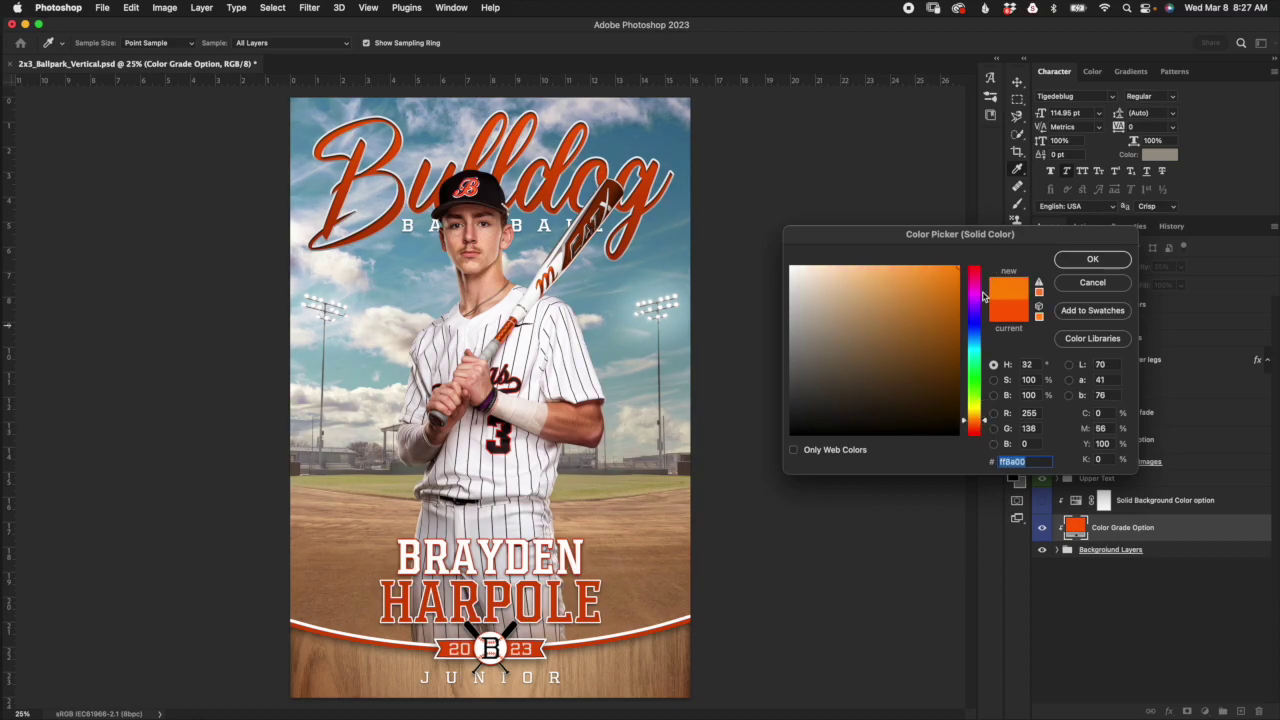
{"action": "left_click", "coordinate": [978, 327]}
{"action": "mouse_move", "coordinate": [978, 330]}
{"action": "left_mouse_down"}
{"action": "mouse_move", "coordinate": [978, 318]}
{"action": "mouse_move", "coordinate": [981, 340]}
{"action": "left_mouse_up"}
{"action": "left_click", "coordinate": [1016, 318]}
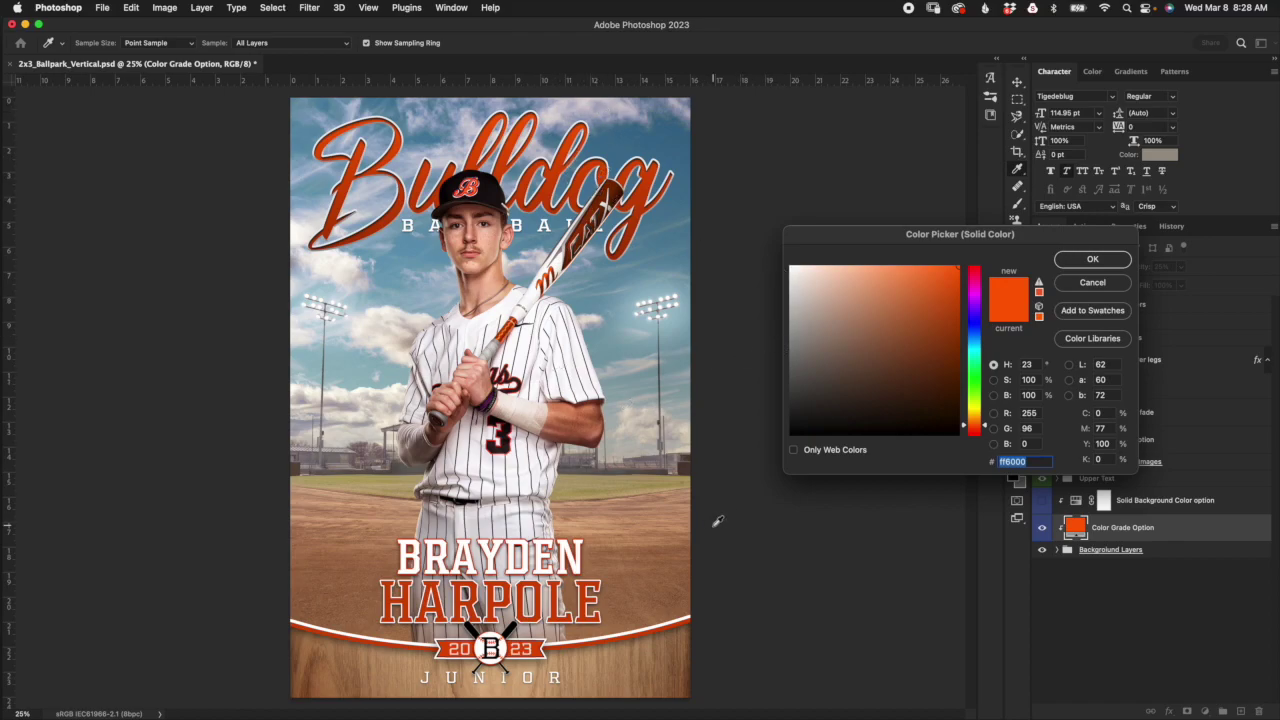
{"action": "left_click", "coordinate": [1112, 264]}
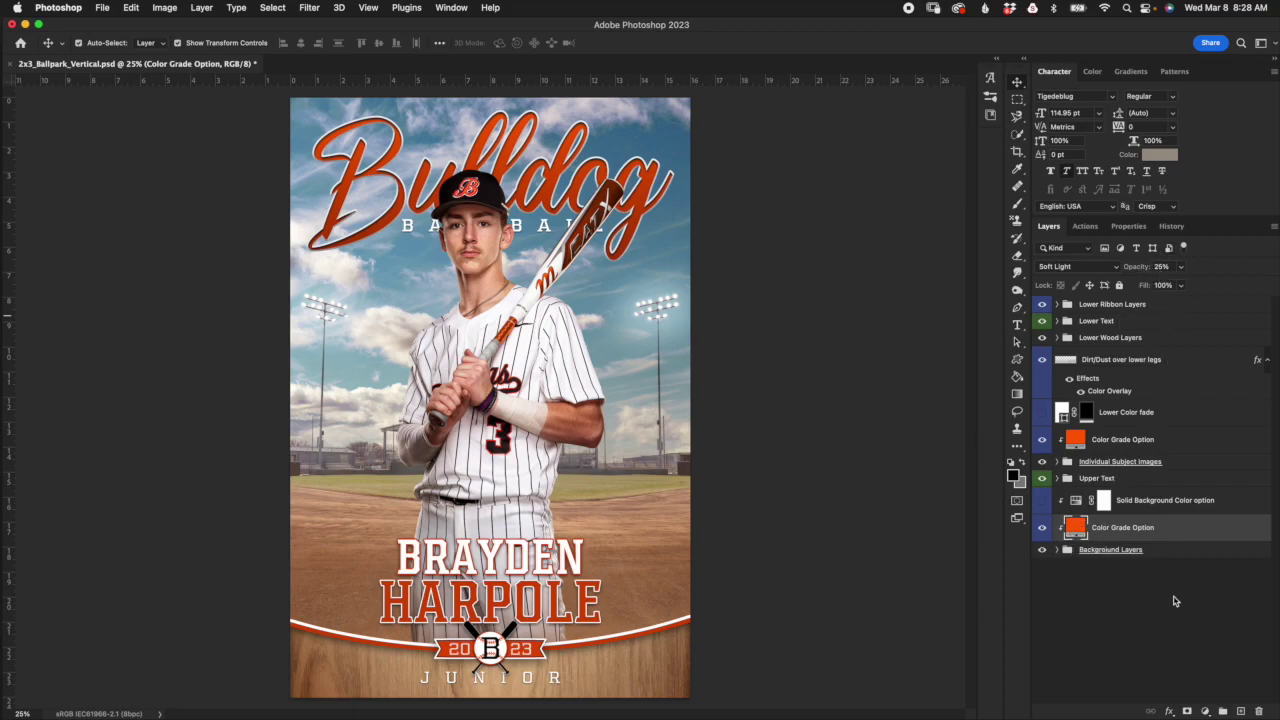
Step: Show the Solid Background Color option adjustment layer above the background's color grade
{"action": "left_click", "coordinate": [1186, 527]}
{"action": "left_click", "coordinate": [1188, 505]}
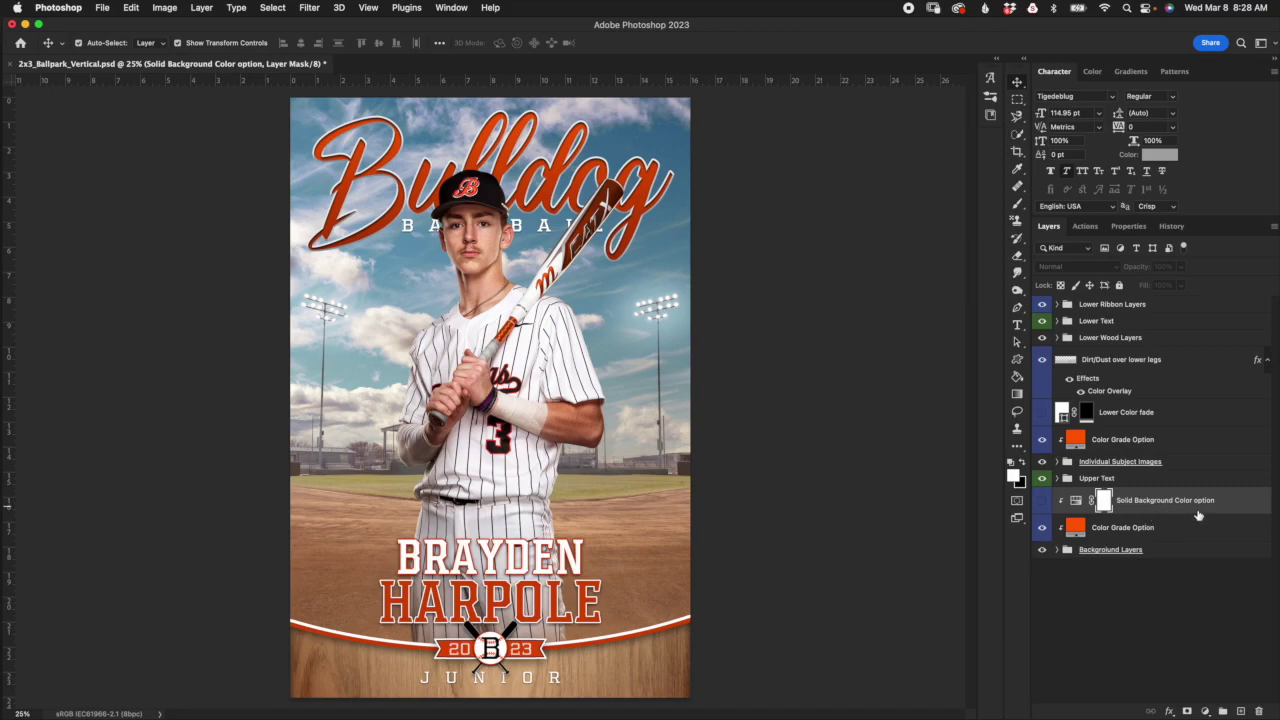
{"action": "left_click", "coordinate": [1043, 501]}
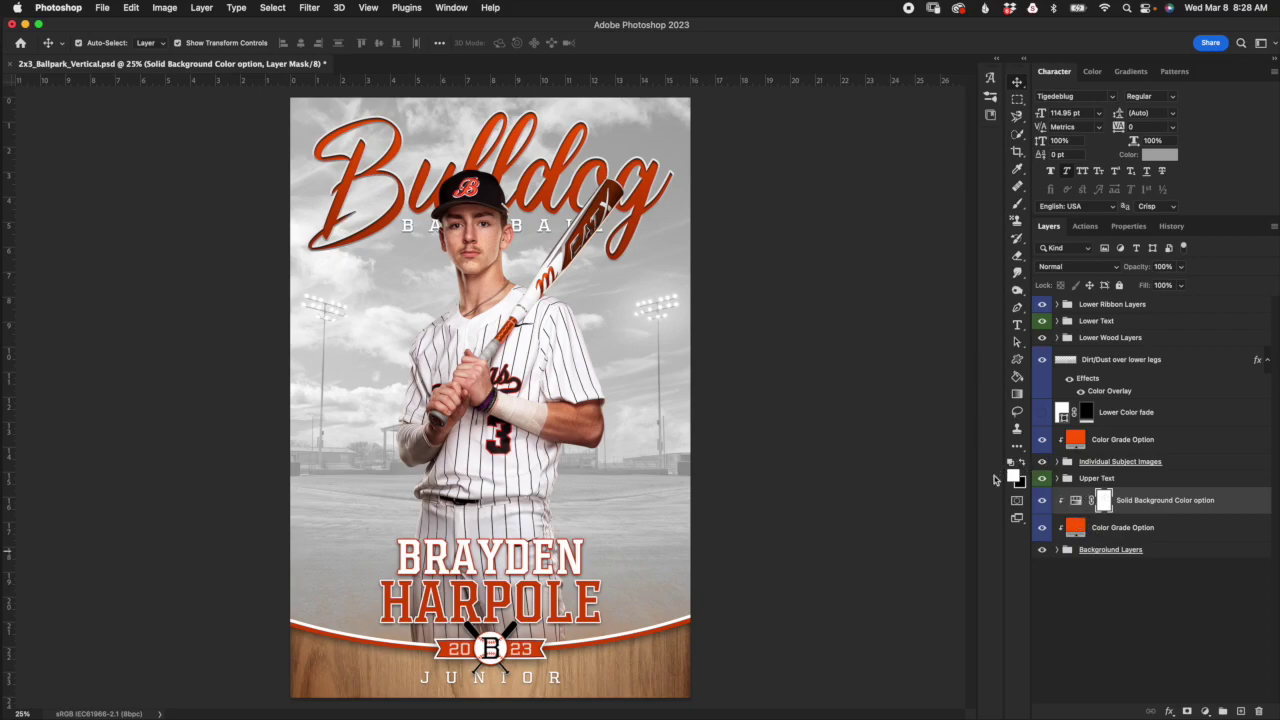
Step: Colorize the background orange in the Solid Background Color option's Hue/Saturation settings with hue 26, saturation 58 and lightness -34
{"action": "double_click", "coordinate": [1076, 502]}
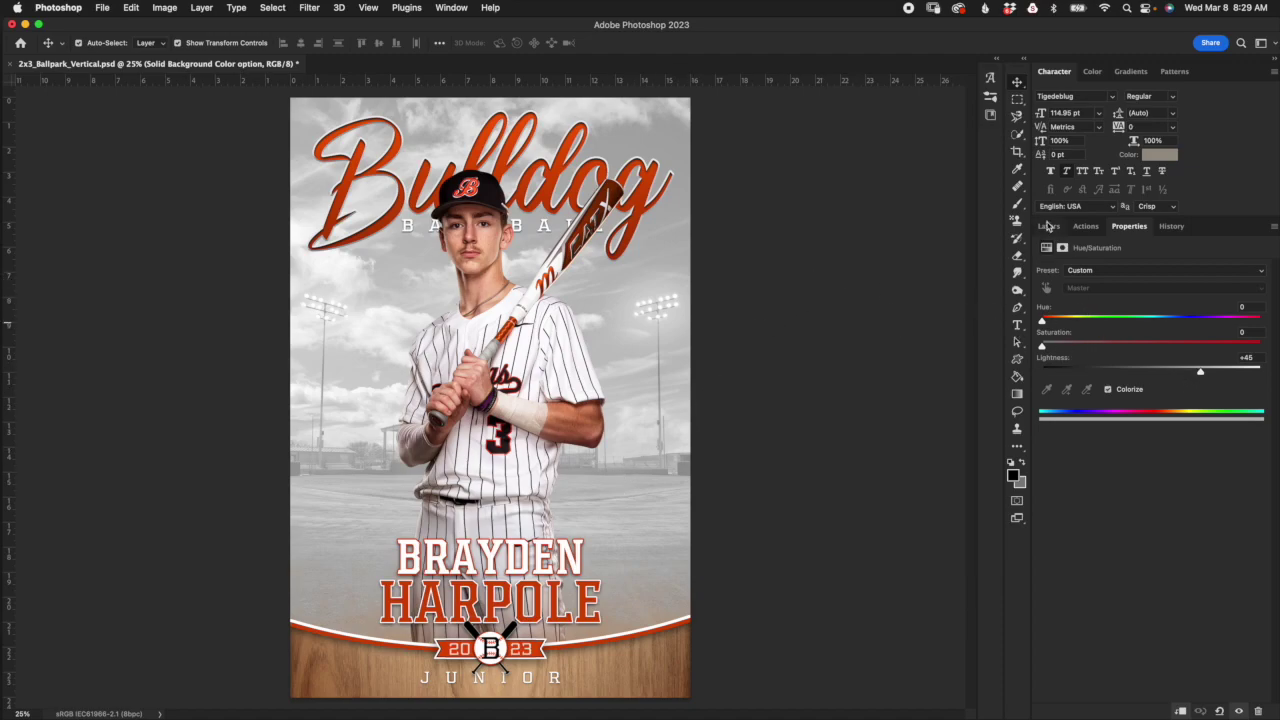
{"action": "left_click_drag", "start_coordinate": [1201, 373], "coordinate": [1141, 374]}
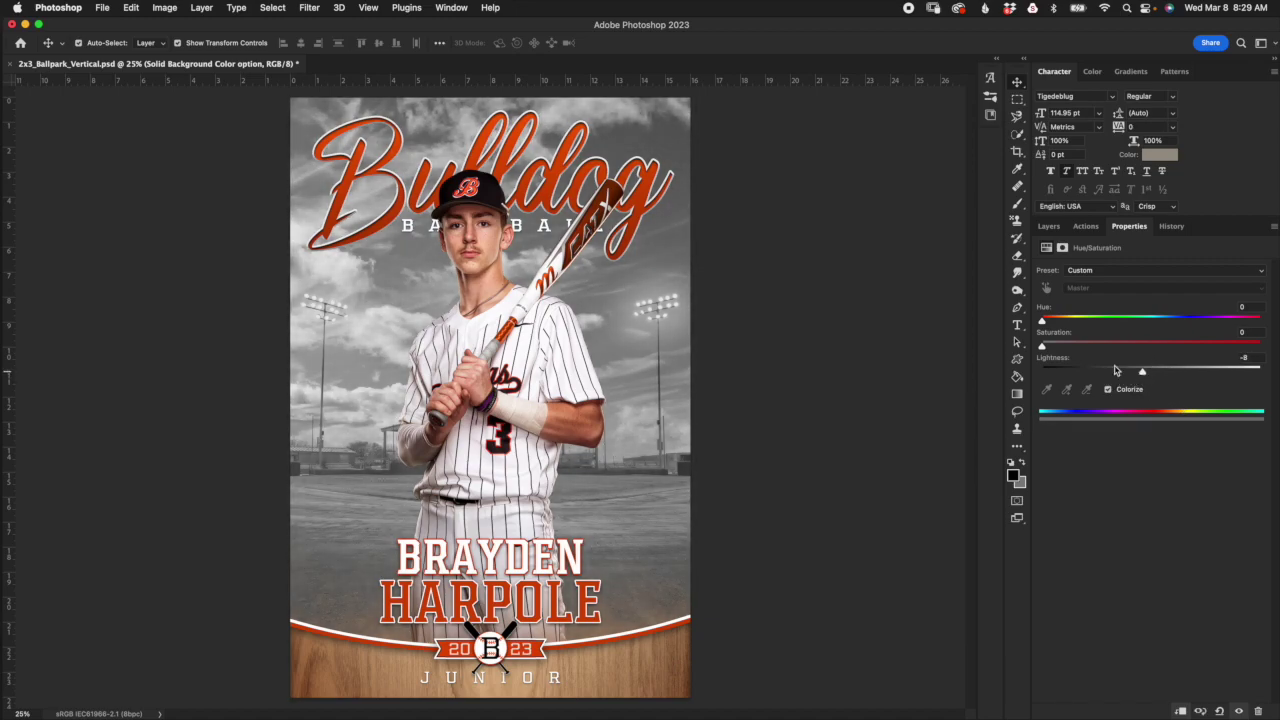
{"action": "left_click_drag", "start_coordinate": [1043, 347], "coordinate": [1164, 353]}
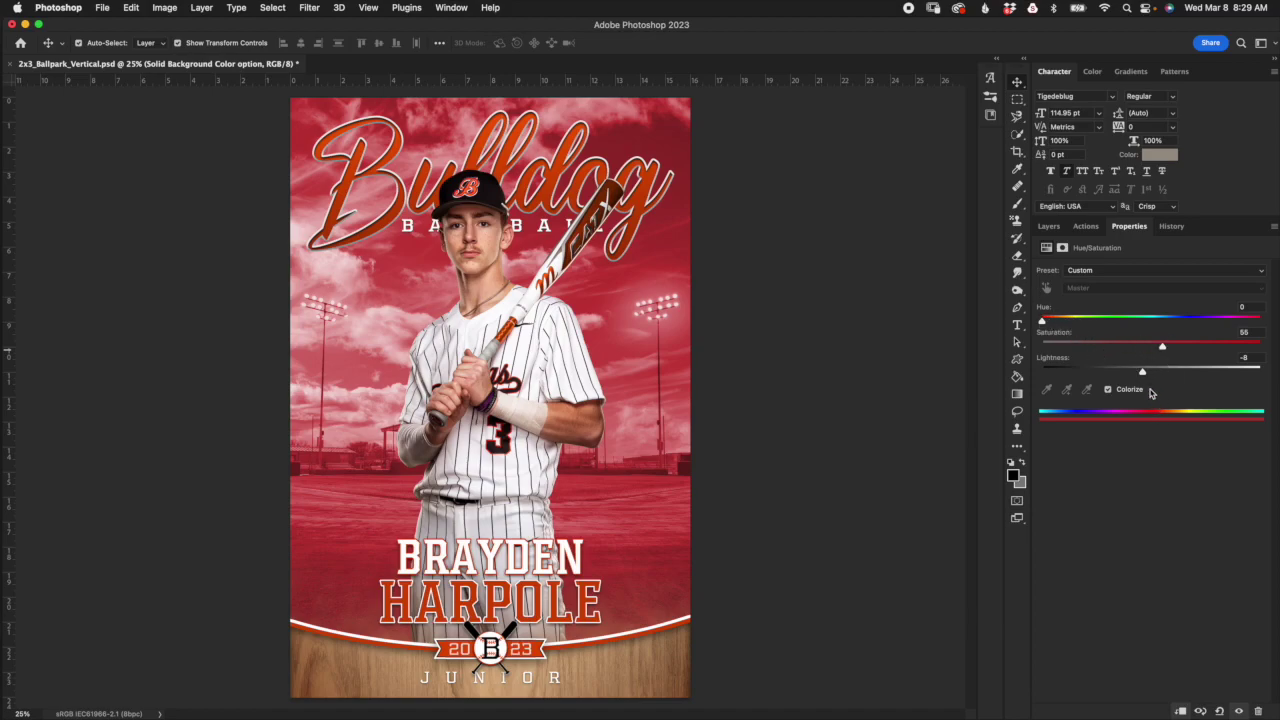
{"action": "left_click_drag", "start_coordinate": [1042, 320], "coordinate": [1059, 322]}
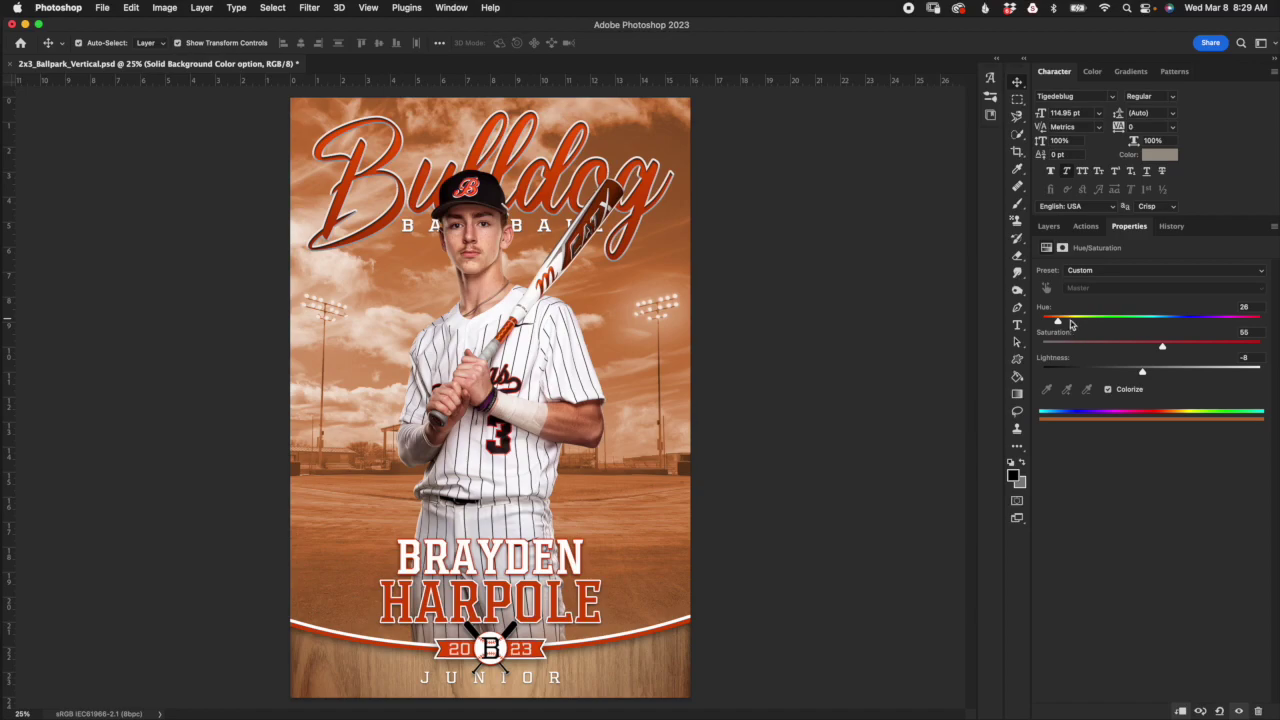
{"action": "mouse_move", "coordinate": [1165, 349]}
{"action": "left_mouse_down"}
{"action": "mouse_move", "coordinate": [1126, 371]}
{"action": "mouse_move", "coordinate": [1178, 346]}
{"action": "mouse_move", "coordinate": [1114, 371]}
{"action": "mouse_move", "coordinate": [1169, 346]}
{"action": "left_mouse_up"}
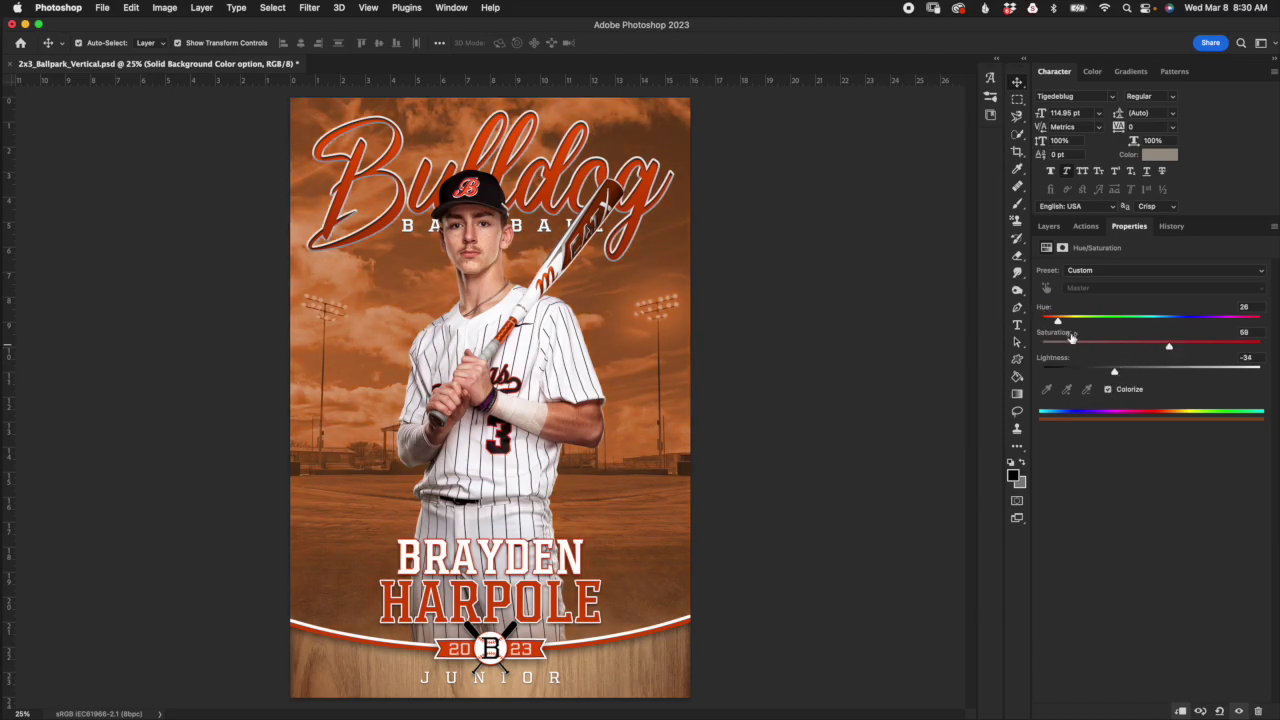
Step: Shift the Solid Background Color option's hue to 22, and revert the poster to its opening snapshot in the document history
{"action": "left_click_drag", "start_coordinate": [1058, 321], "coordinate": [1056, 321]}
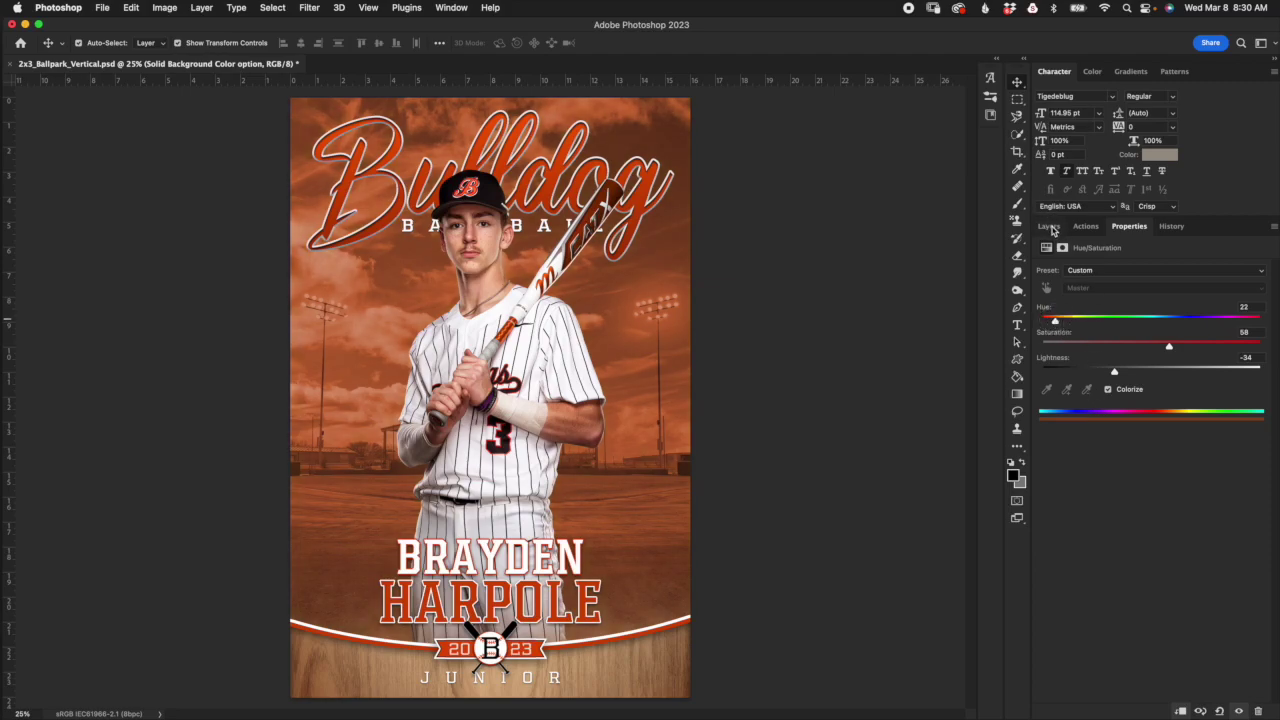
{"action": "left_click", "coordinate": [1048, 226]}
{"action": "left_click", "coordinate": [1172, 226]}
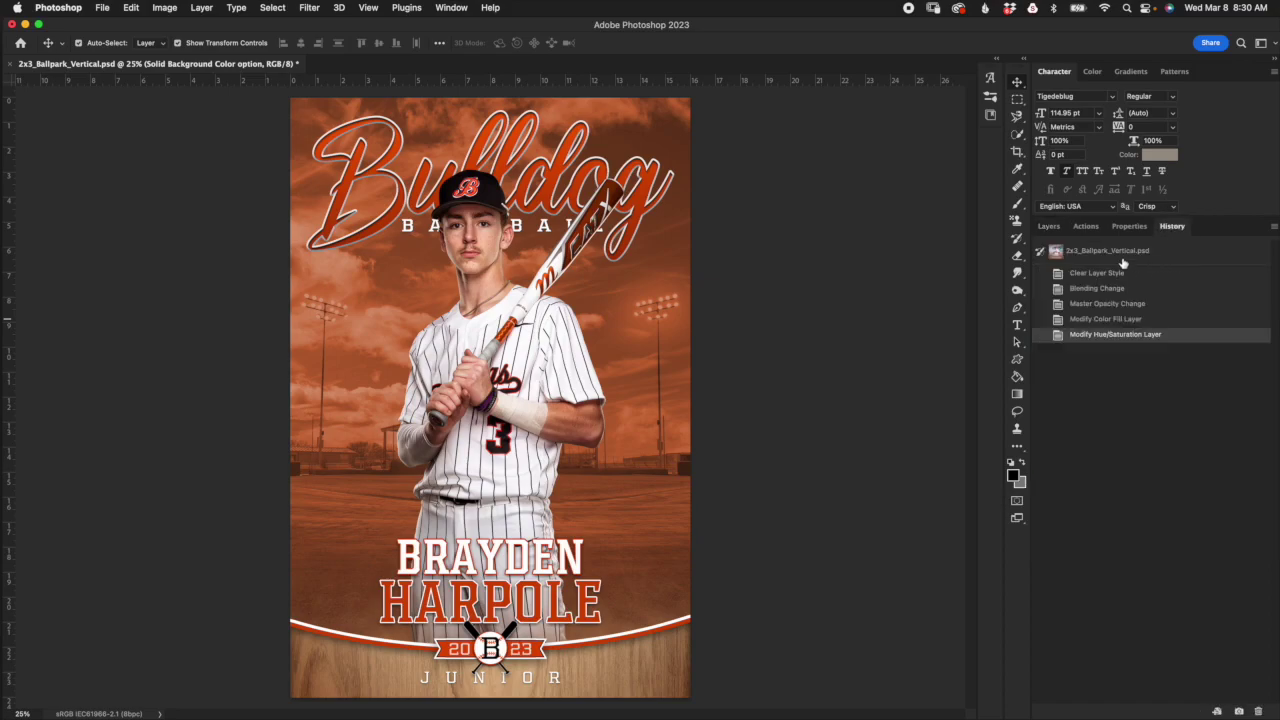
{"action": "left_click", "coordinate": [1068, 252]}
{"action": "left_click", "coordinate": [1048, 226]}
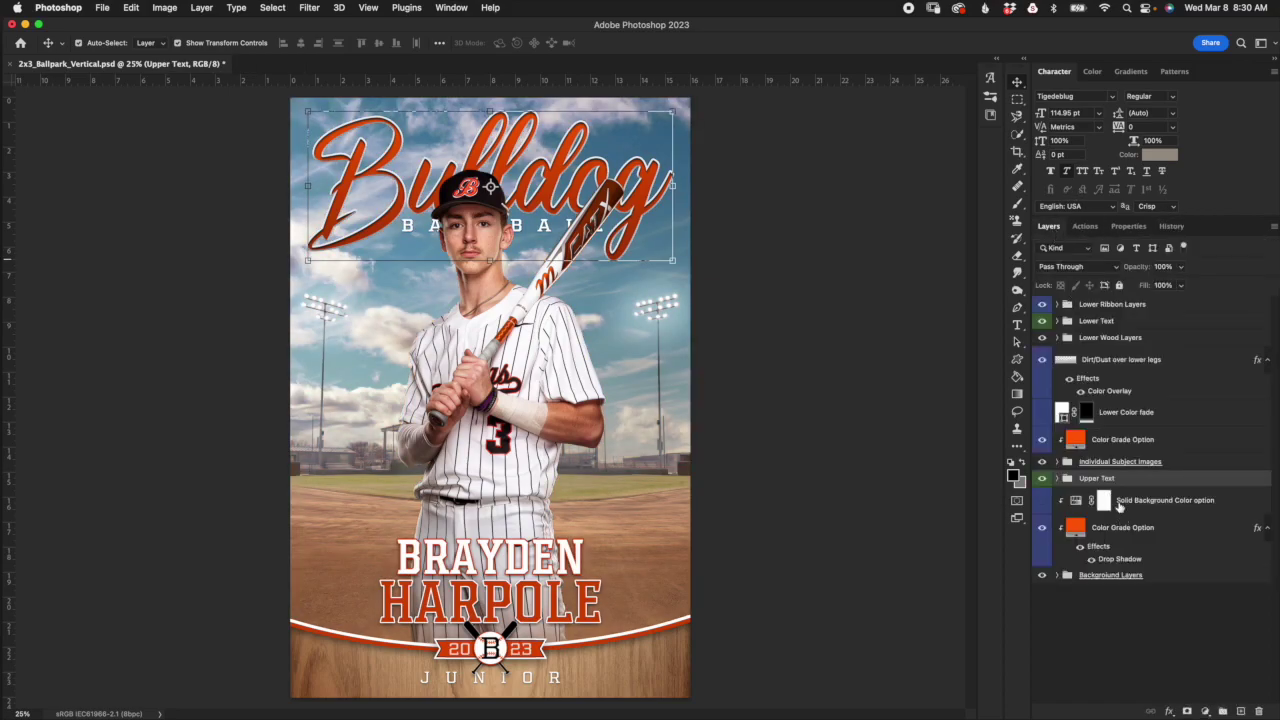
Step: Expand the Upper Text group and its Option 1 group to show the Team Name and Sport Name layers
{"action": "left_click", "coordinate": [1148, 503]}
{"action": "left_click", "coordinate": [1157, 479]}
{"action": "left_click", "coordinate": [1057, 479]}
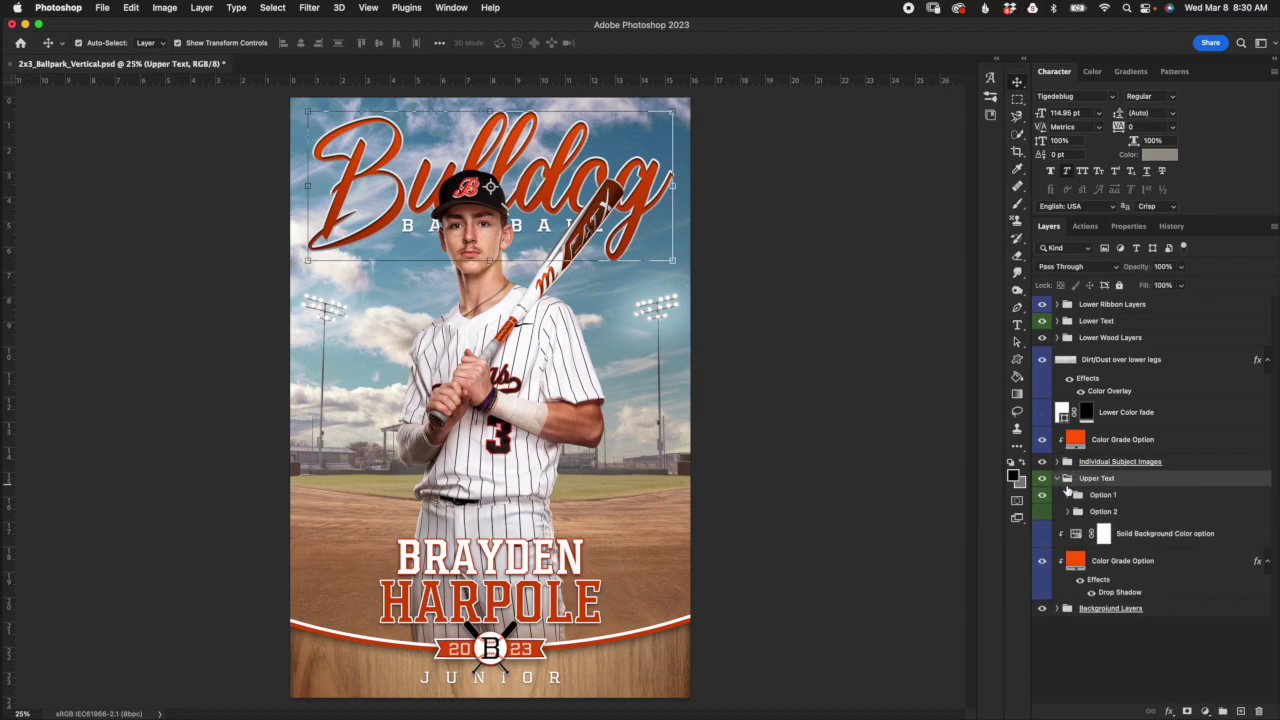
{"action": "left_click", "coordinate": [1167, 497]}
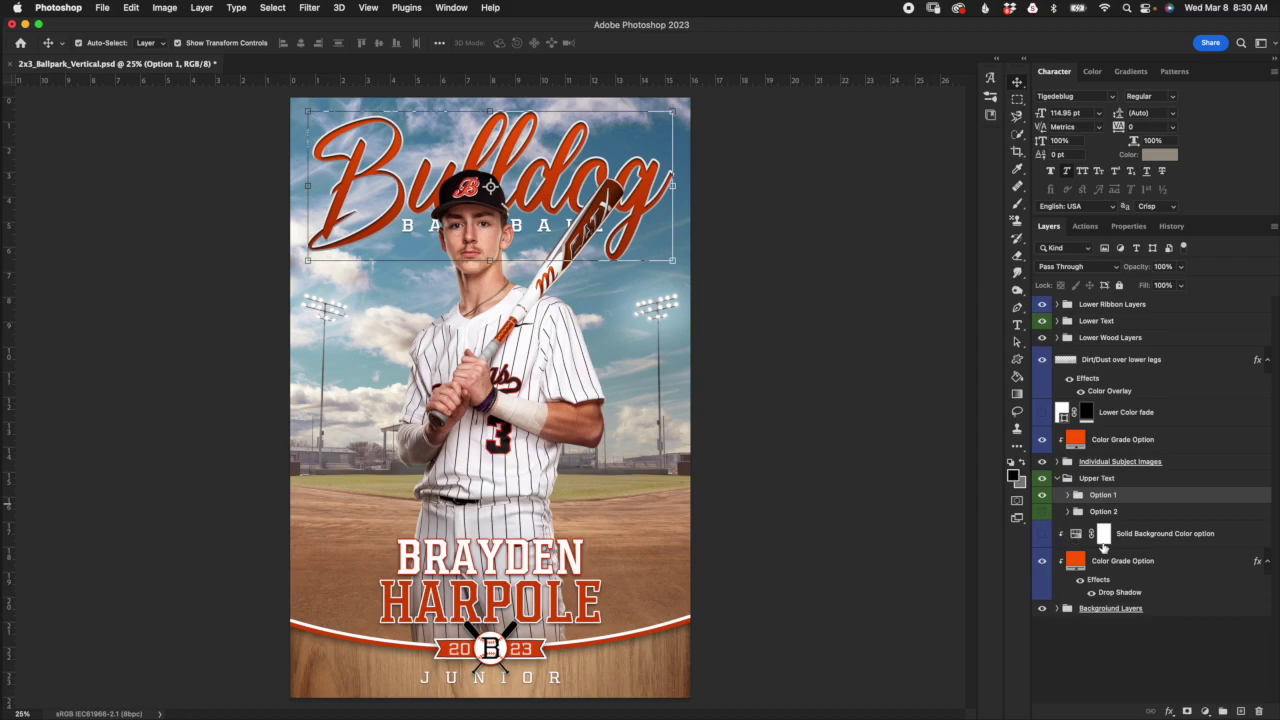
{"action": "left_click", "coordinate": [1067, 495]}
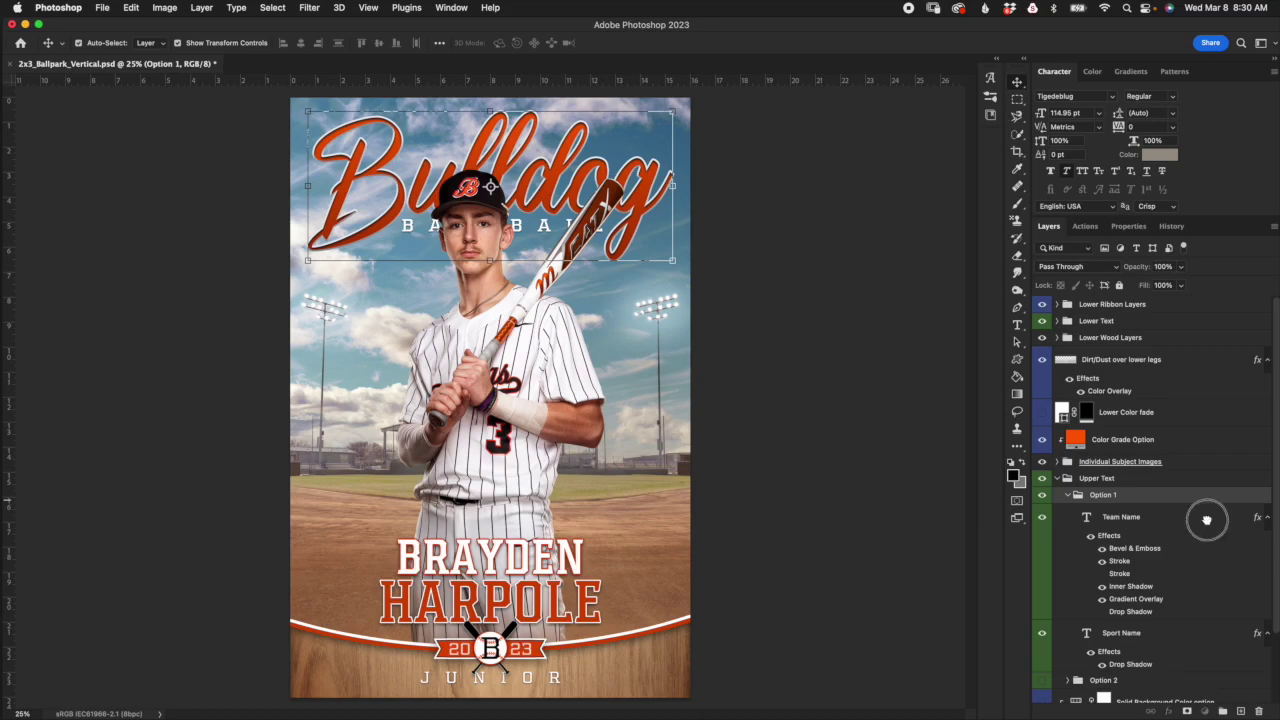
Step: Replace the Team Name text in Option 1 with "Raiders"
{"action": "left_click", "coordinate": [1205, 517]}
{"action": "scroll", "coordinate": [1274, 474], "scroll_direction": "down", "scroll_amount": 3}
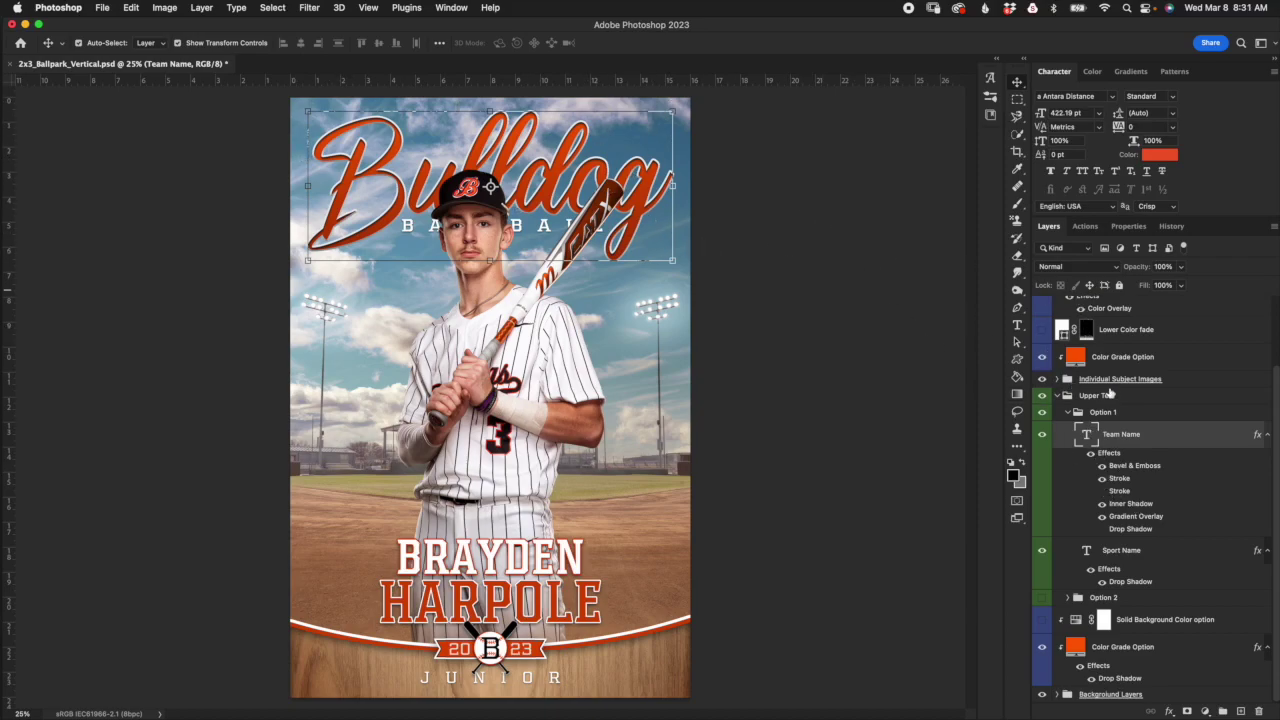
{"action": "left_click_drag", "start_coordinate": [1152, 545], "coordinate": [1206, 595]}
{"action": "left_click", "coordinate": [1156, 440]}
{"action": "double_click", "coordinate": [1085, 436]}
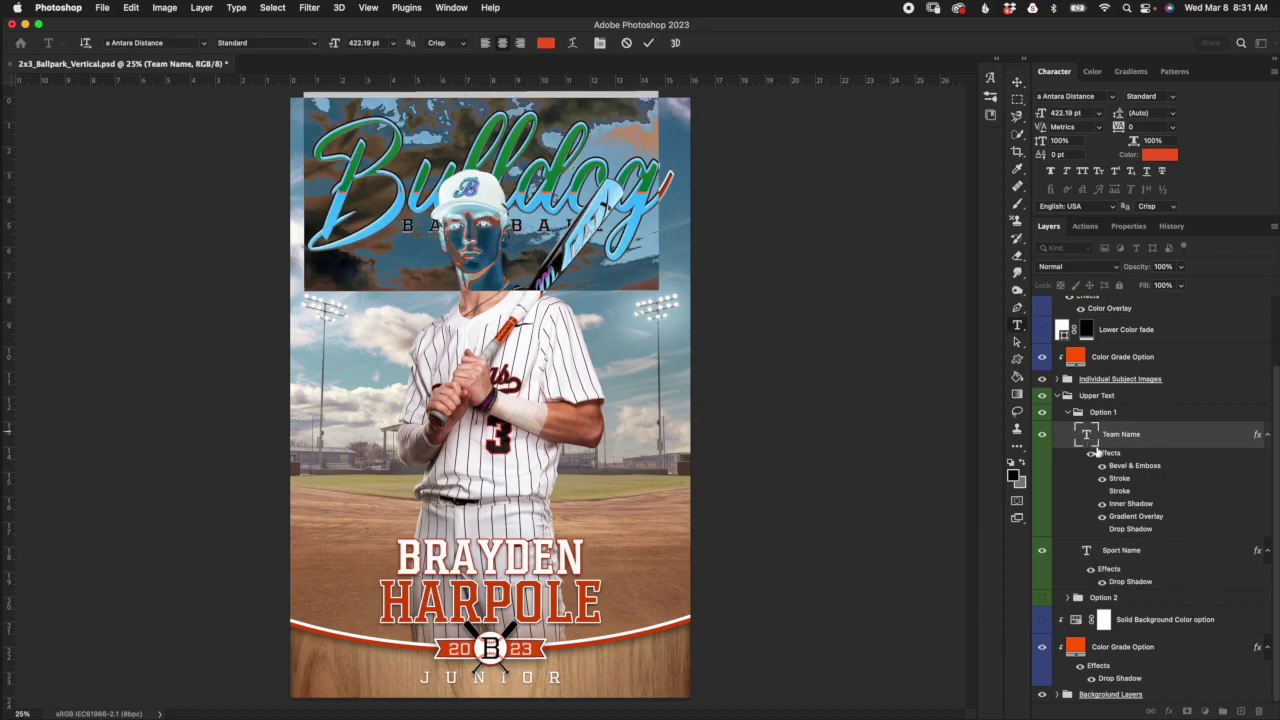
{"action": "type", "text": "Raid"}
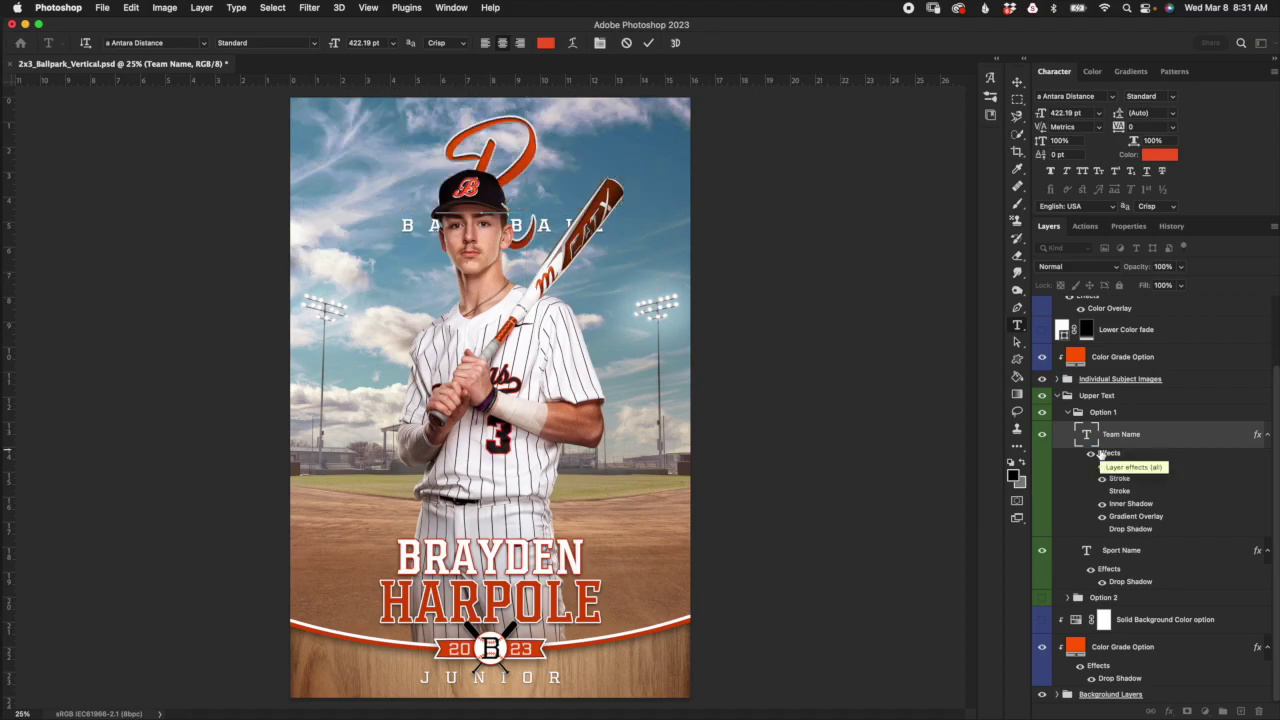
{"action": "type", "text": "ers"}
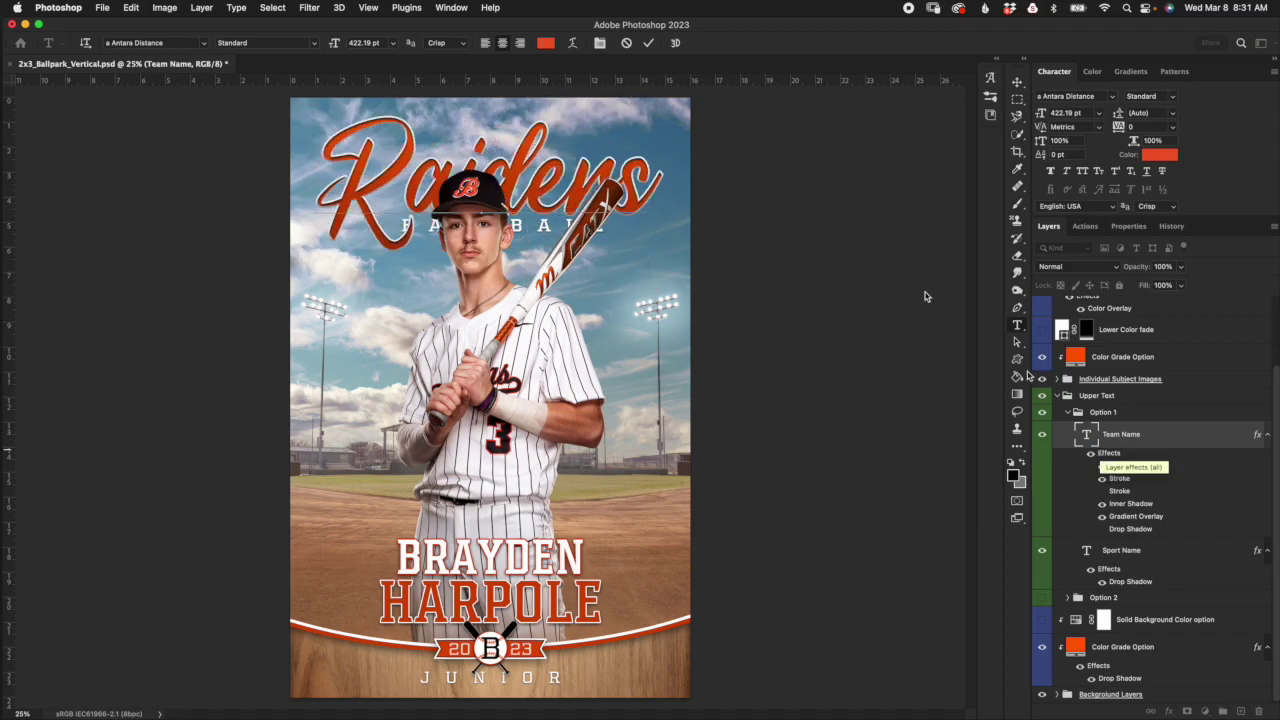
{"action": "left_click", "coordinate": [648, 42]}
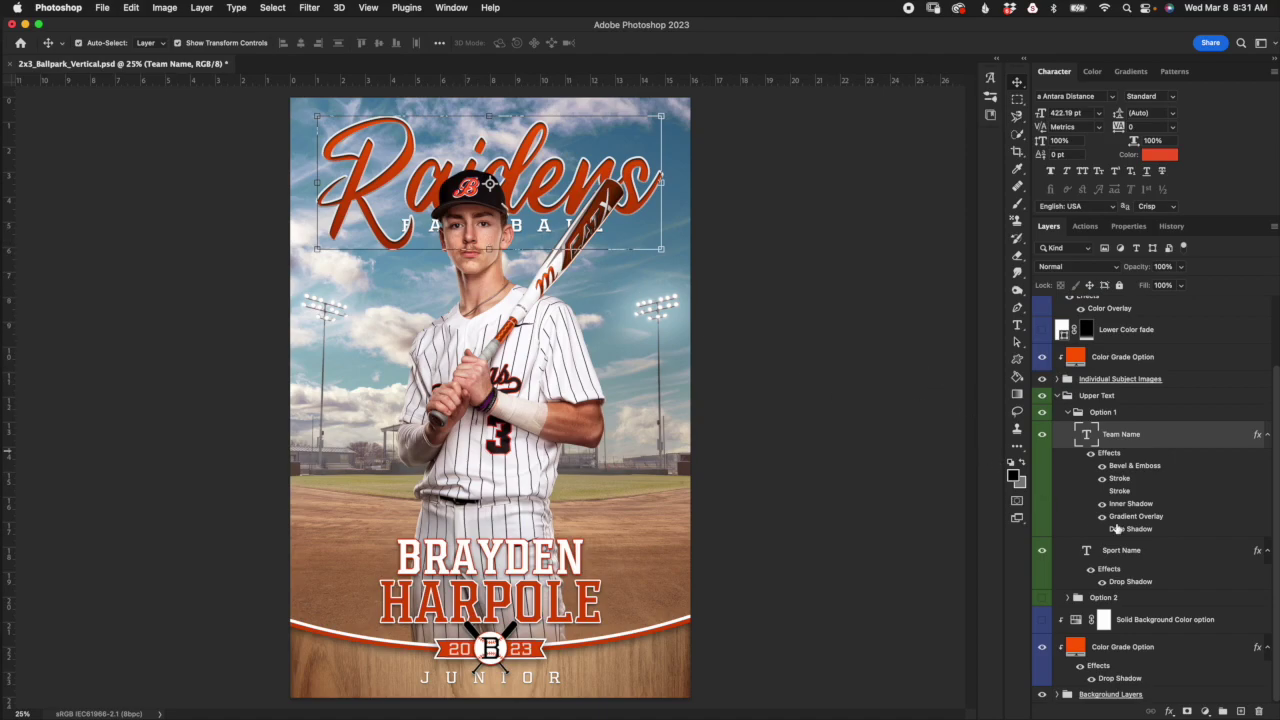
Step: Move the Sport Name text slightly right and down beneath the team name, and widen its tracking to 1284
{"action": "left_click", "coordinate": [1140, 551]}
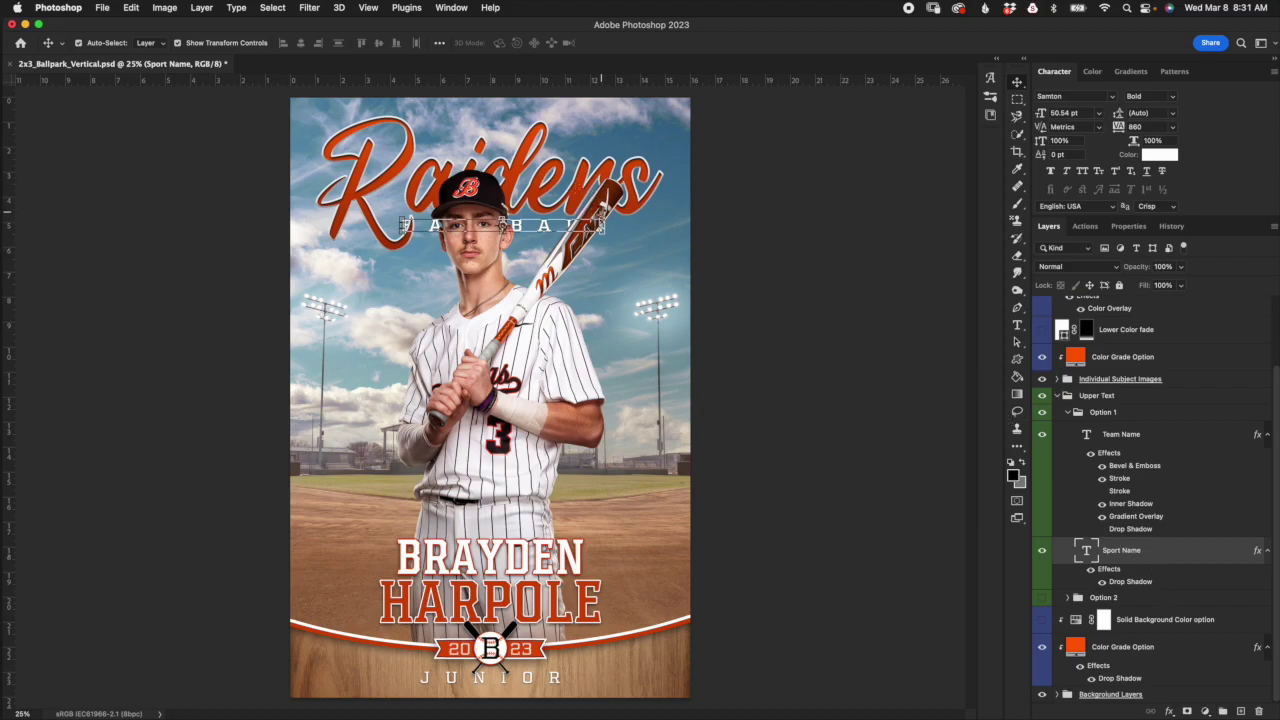
{"action": "key", "text": "ctrl+t"}
{"action": "left_click_drag", "start_coordinate": [554, 217], "coordinate": [587, 214]}
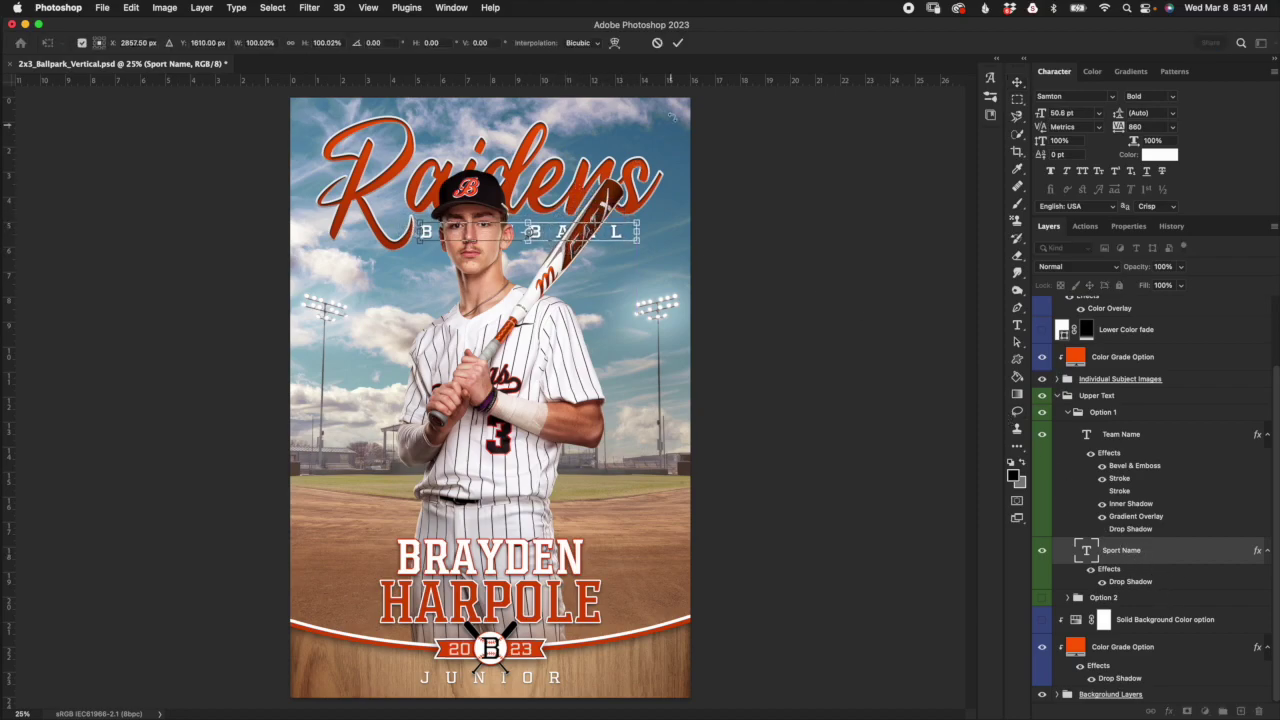
{"action": "left_click", "coordinate": [679, 46]}
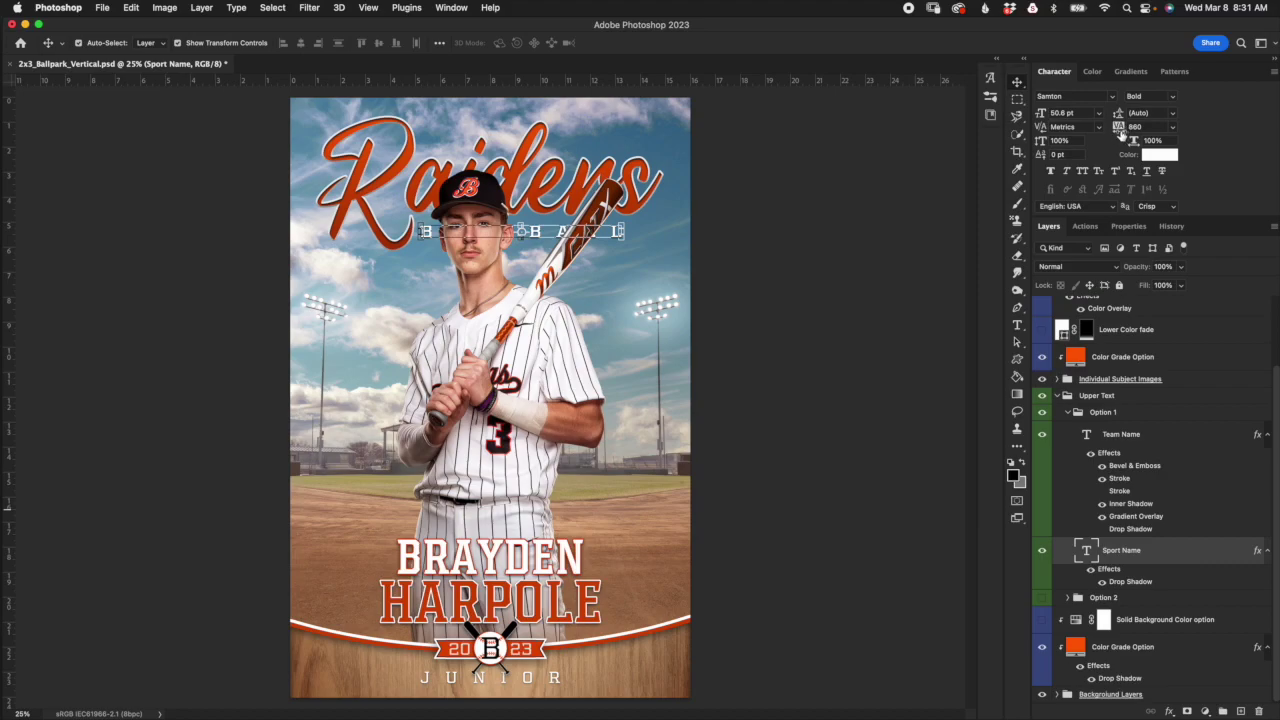
{"action": "left_click_drag", "start_coordinate": [1118, 127], "coordinate": [1122, 126]}
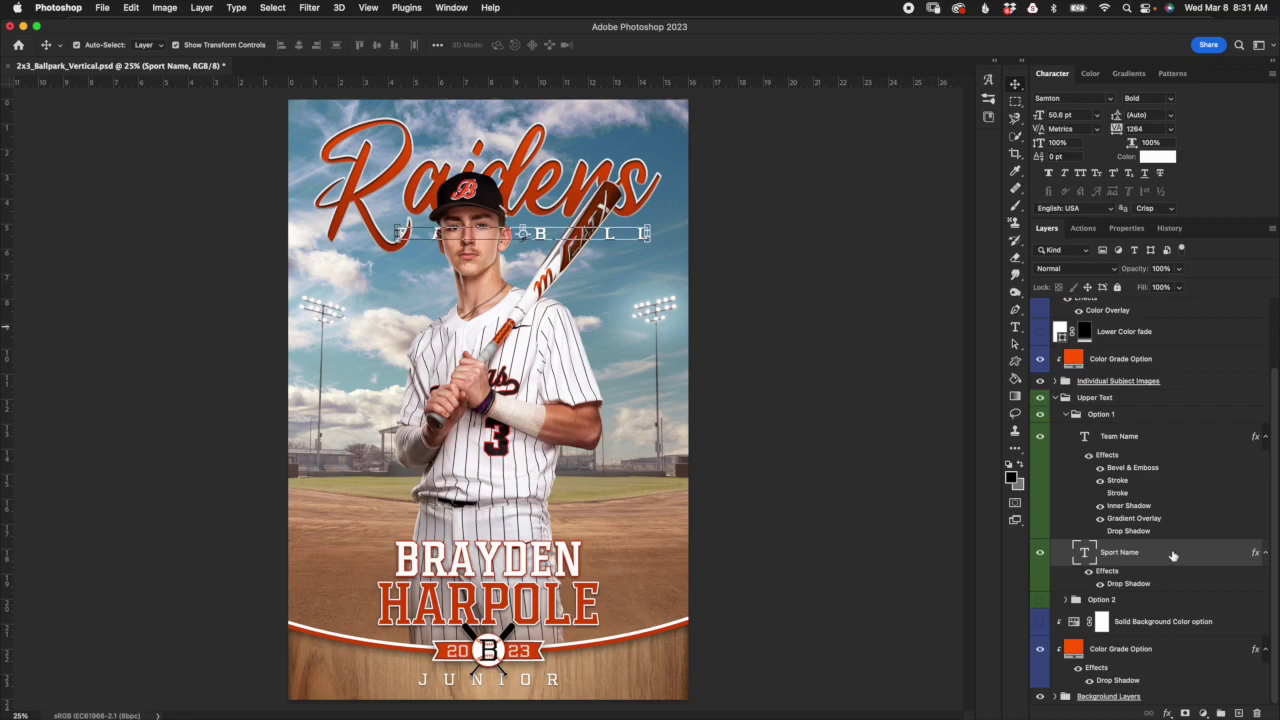
Step: Discard the team name and sport name edits by reverting to the document's opening snapshot
{"action": "left_click", "coordinate": [1170, 440]}
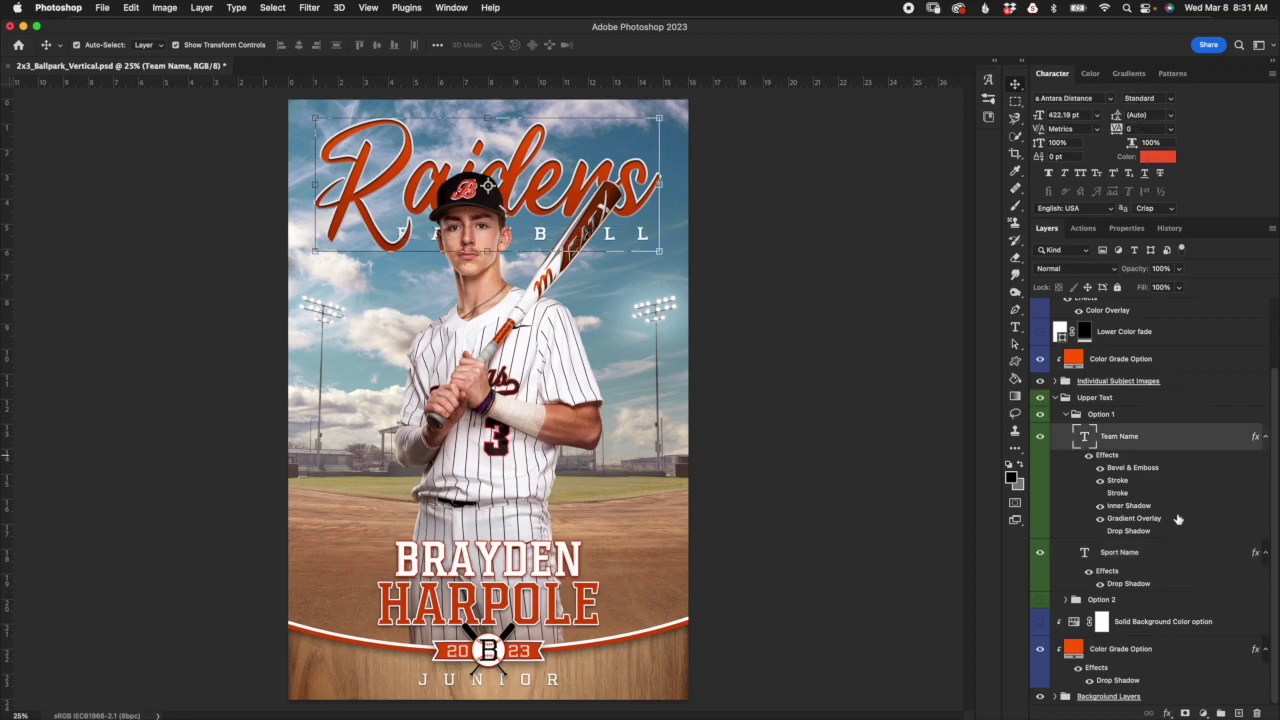
{"action": "left_click", "coordinate": [1170, 228]}
{"action": "left_click", "coordinate": [1133, 256]}
{"action": "left_click", "coordinate": [1047, 228]}
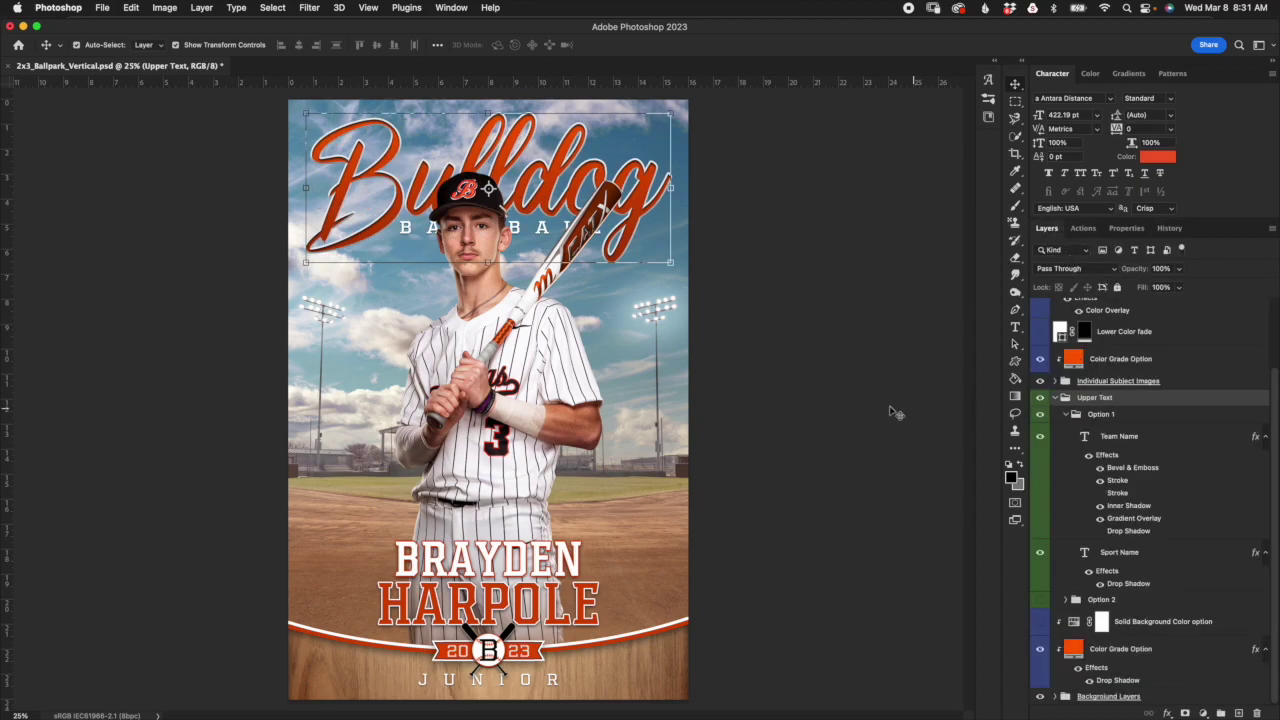
Step: Compare the Team Name lettering up close with and without its Bevel & Emboss effect
{"action": "scroll", "coordinate": [763, 330], "scroll_direction": "up", "scroll_amount": 5}
{"action": "left_click_drag", "start_coordinate": [975, 380], "coordinate": [965, 258]}
{"action": "scroll", "coordinate": [490, 392], "scroll_direction": "up", "scroll_amount": 3}
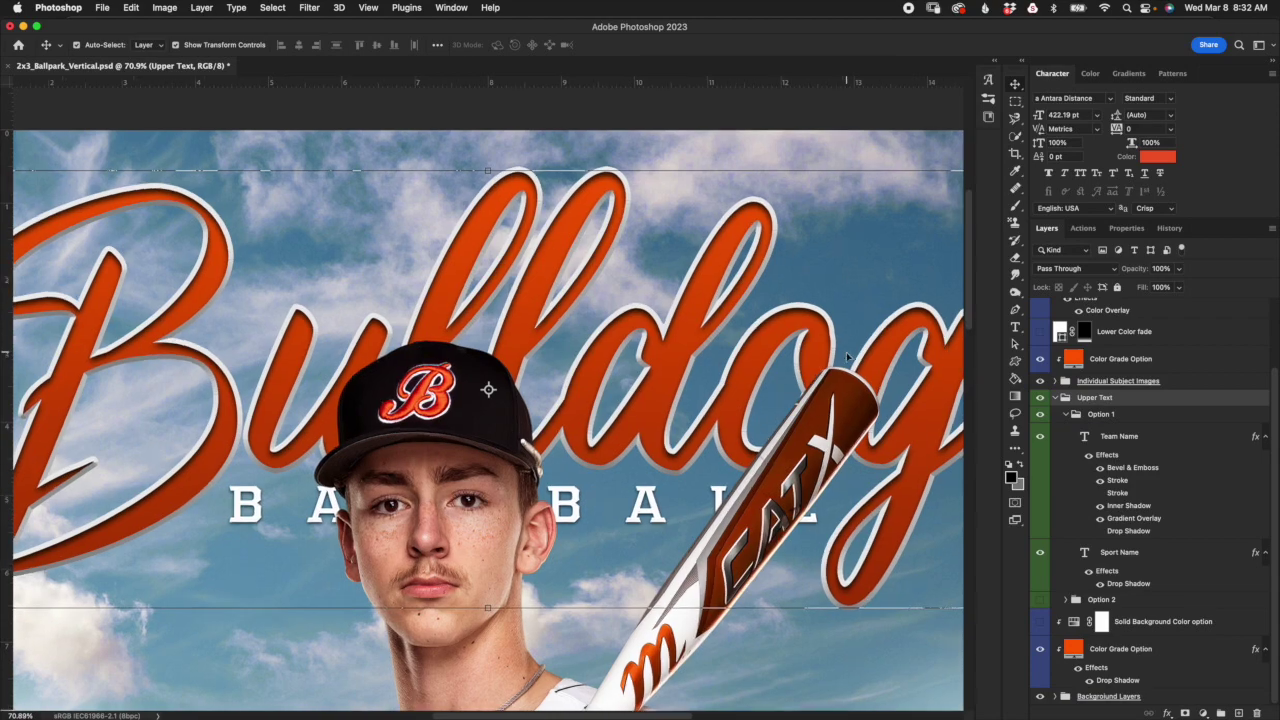
{"action": "left_click", "coordinate": [1145, 445]}
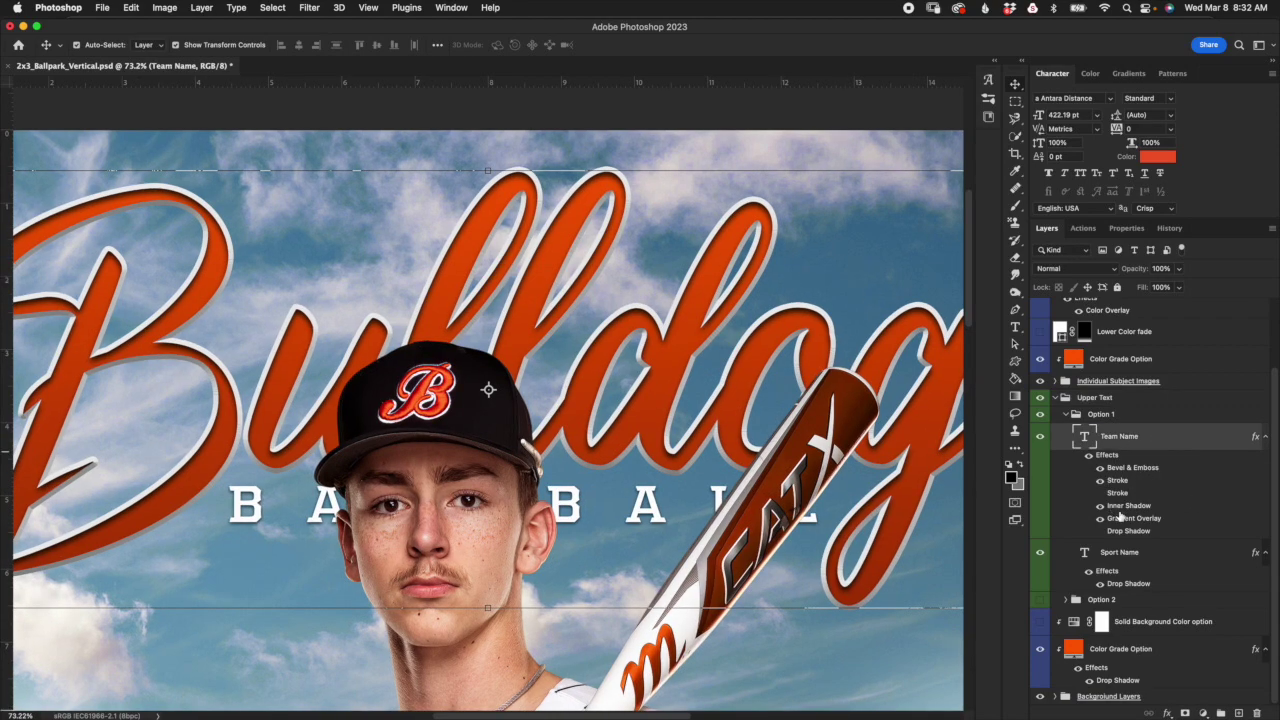
{"action": "left_click", "coordinate": [1101, 468]}
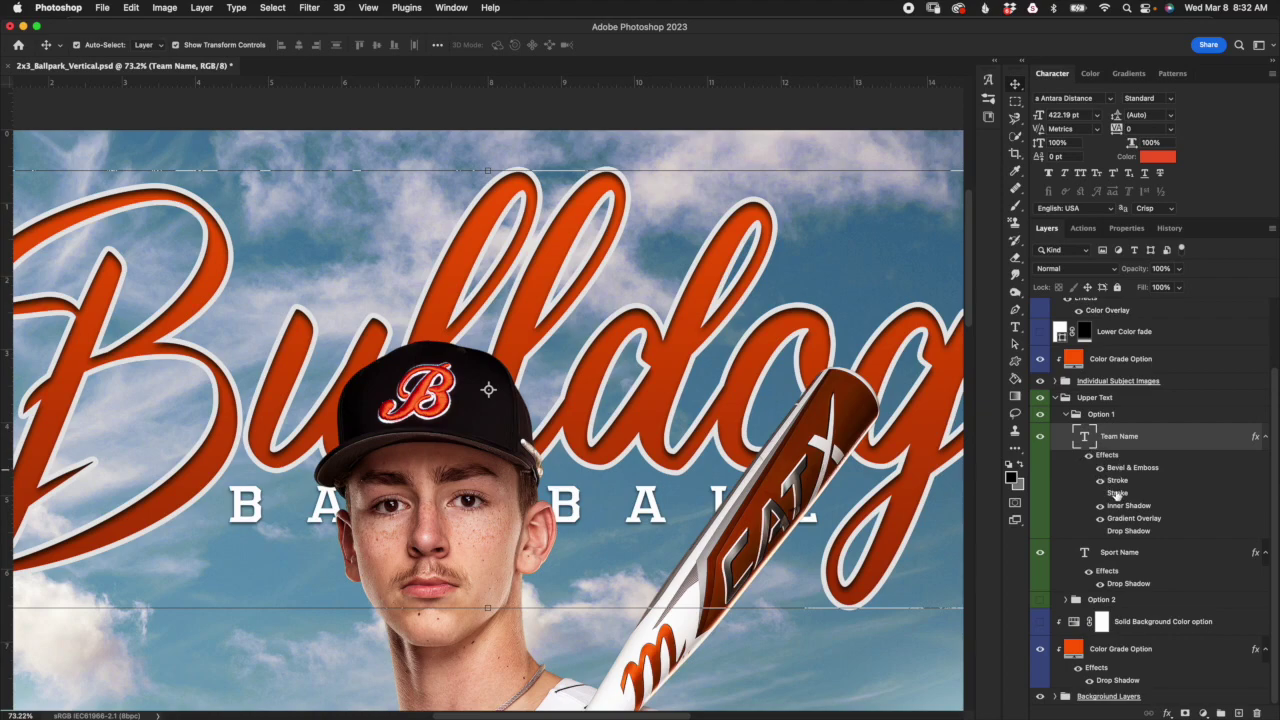
{"action": "left_click", "coordinate": [1100, 467]}
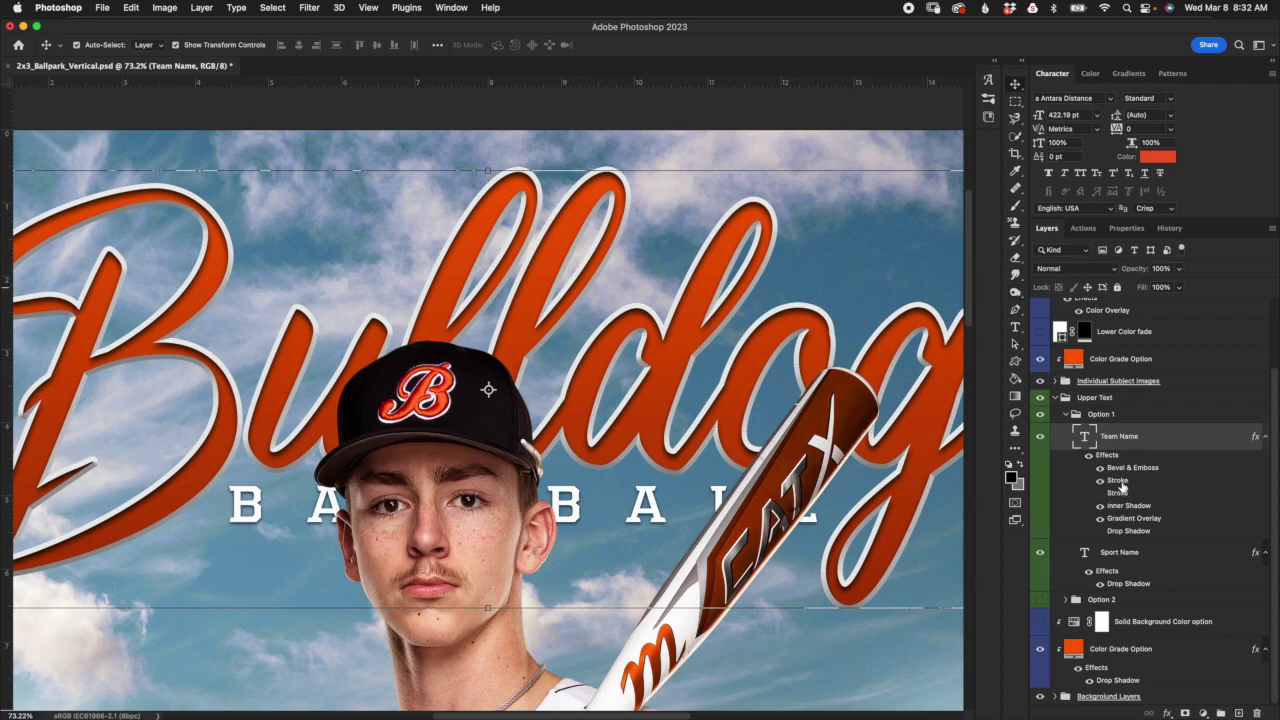
Step: Try green 217842 as the color of the Team Name layer's first stroke, and cancel the color change
{"action": "double_click", "coordinate": [1118, 481]}
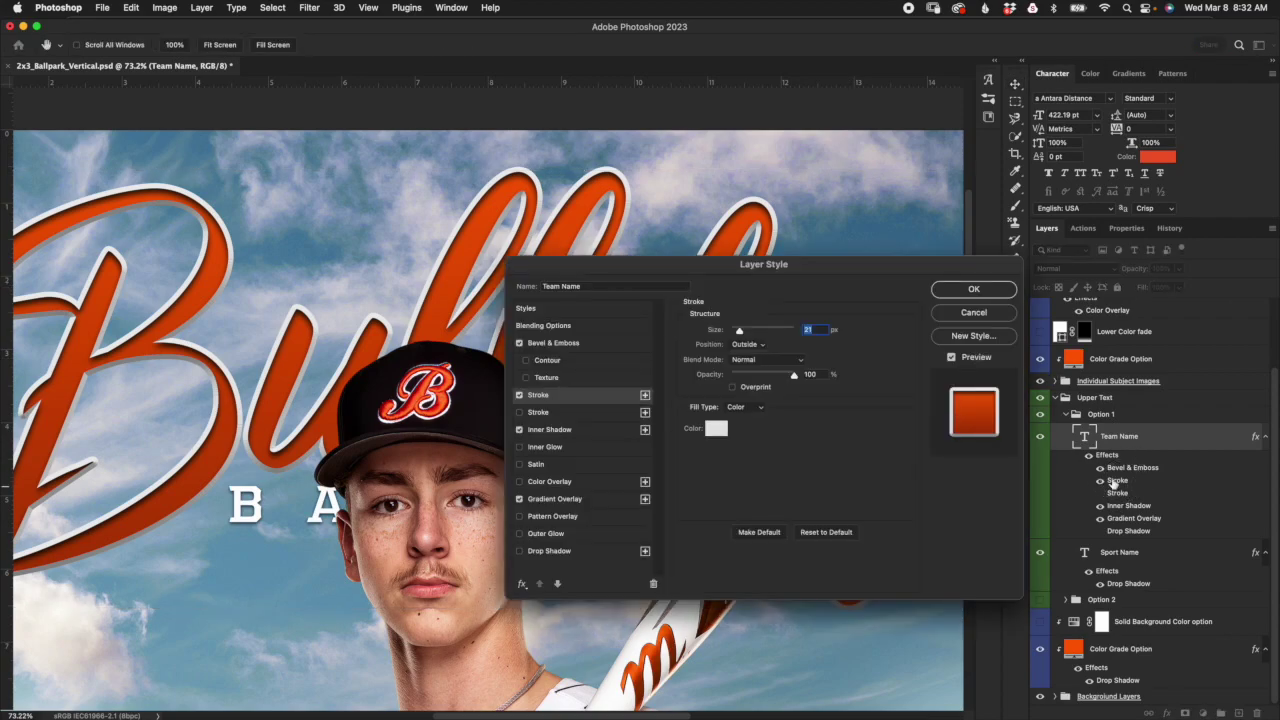
{"action": "left_click_drag", "start_coordinate": [900, 265], "coordinate": [1130, 106]}
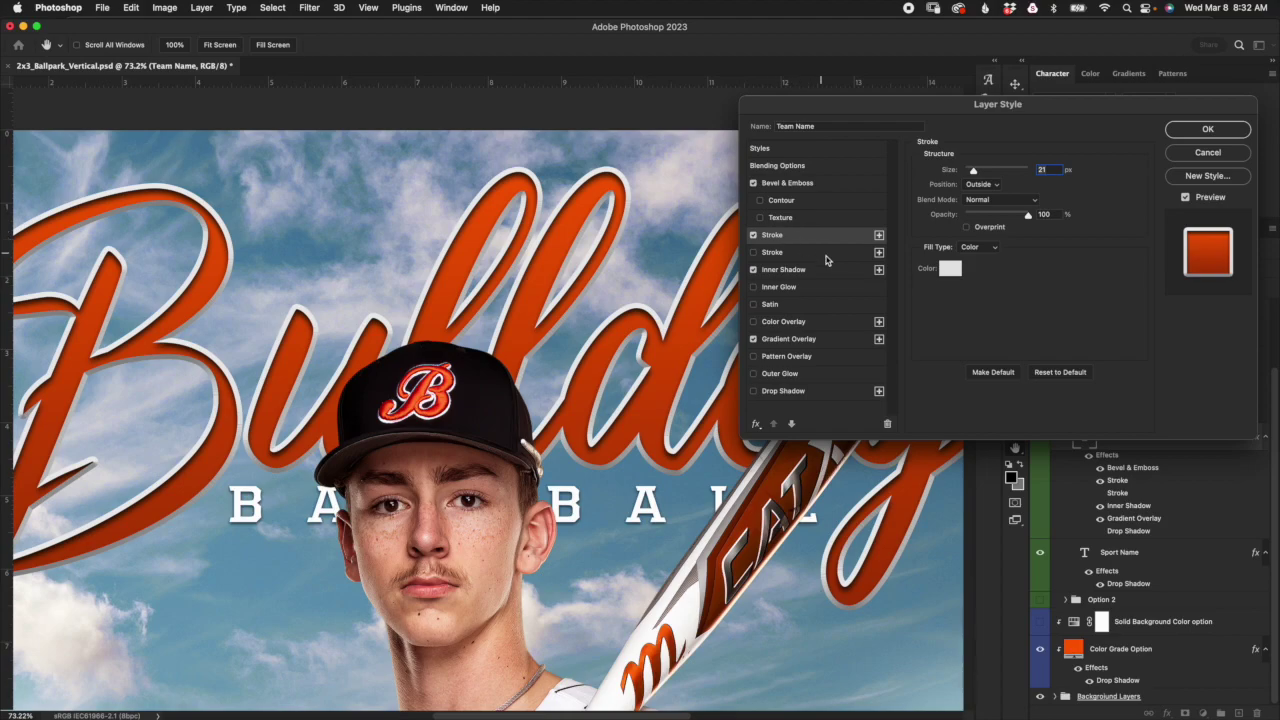
{"action": "left_click", "coordinate": [951, 271]}
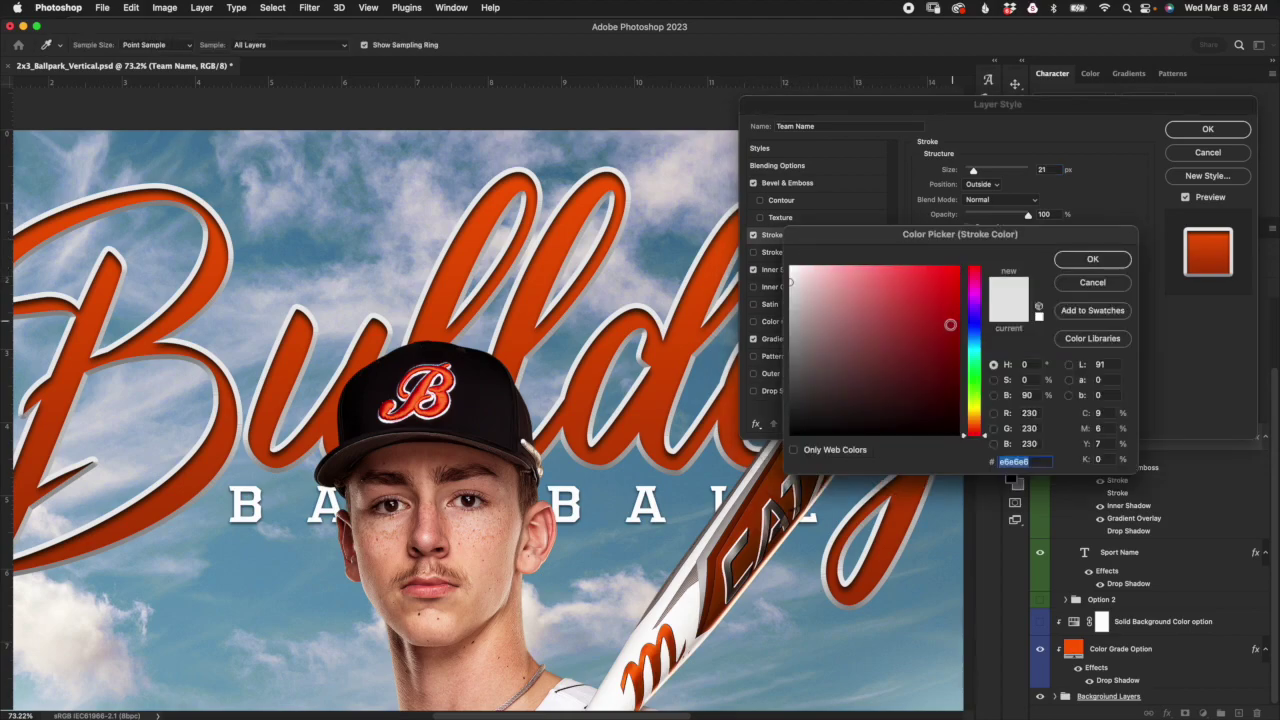
{"action": "left_click", "coordinate": [976, 368]}
{"action": "left_click", "coordinate": [912, 356]}
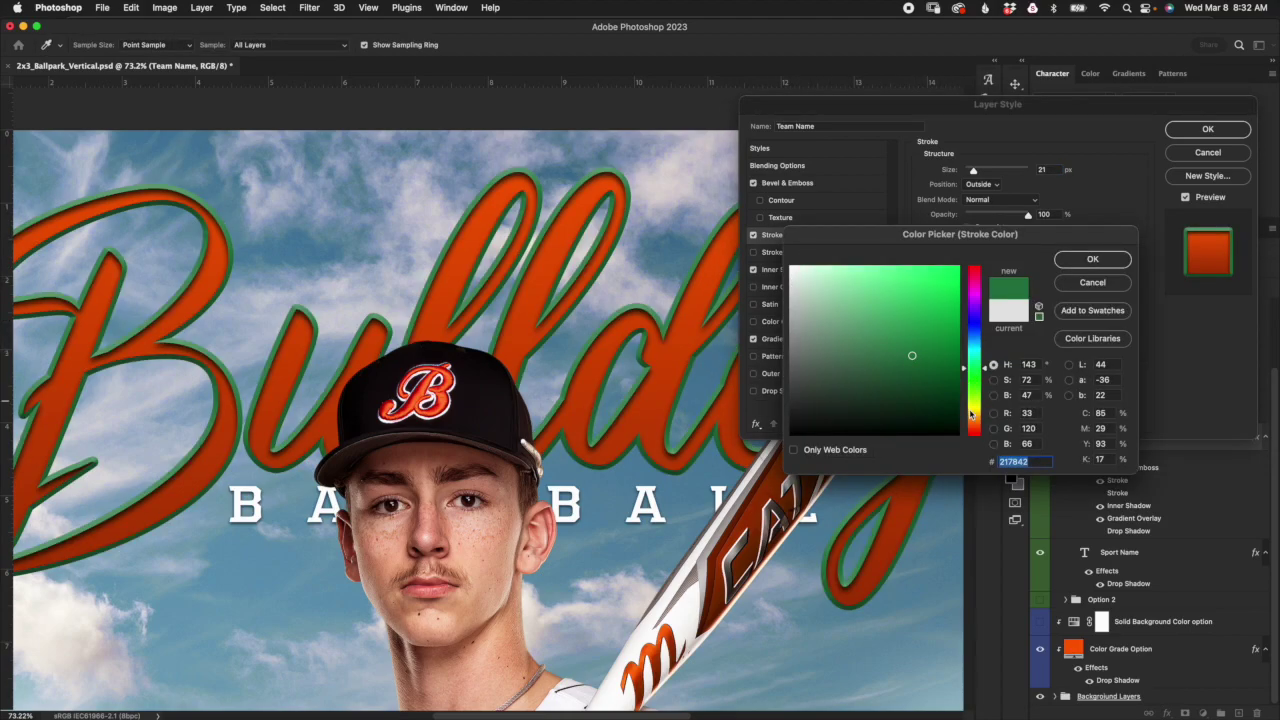
{"action": "left_click", "coordinate": [1118, 283]}
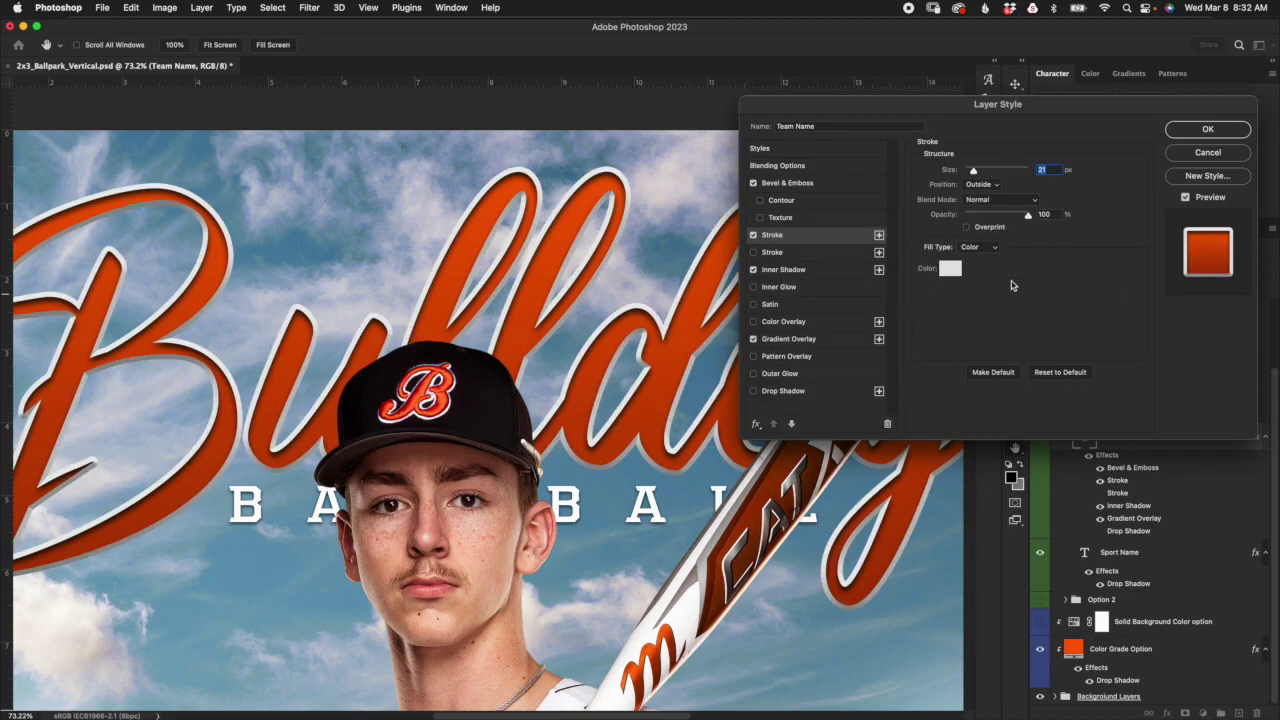
Step: Enable the Team Name layer's second stroke and examine its color without changing it
{"action": "left_click", "coordinate": [852, 253]}
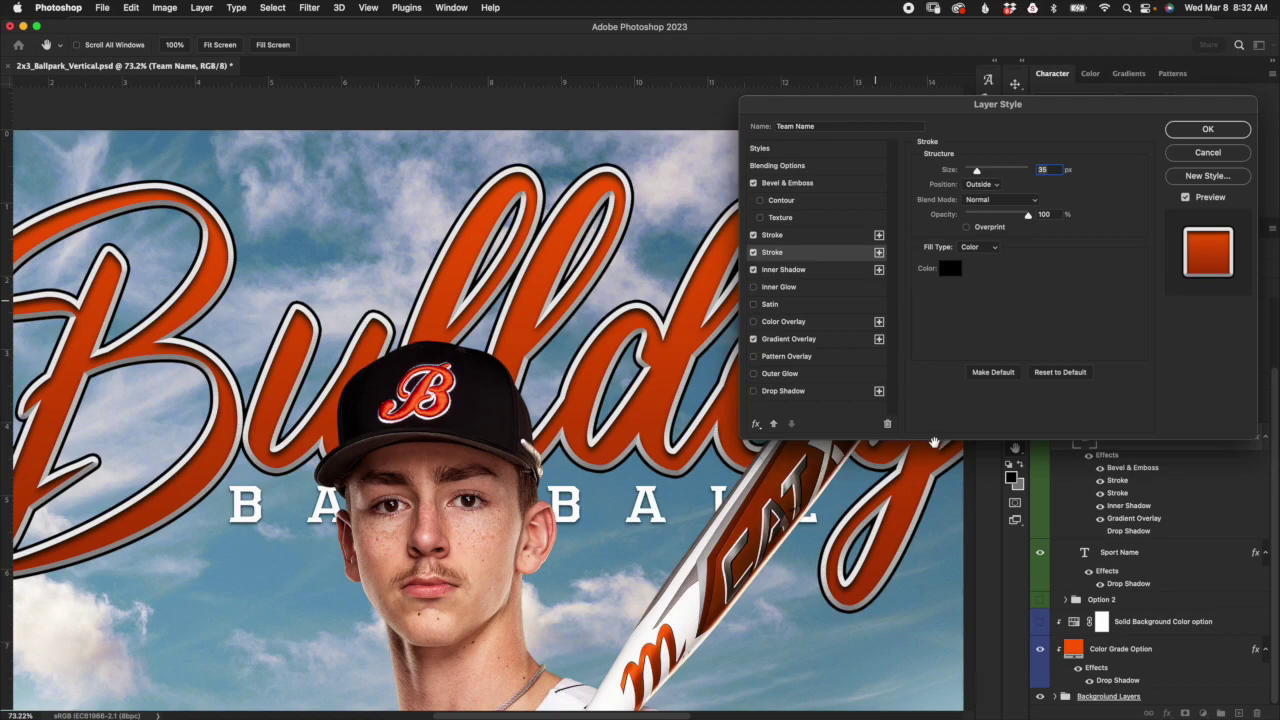
{"action": "left_click", "coordinate": [949, 268]}
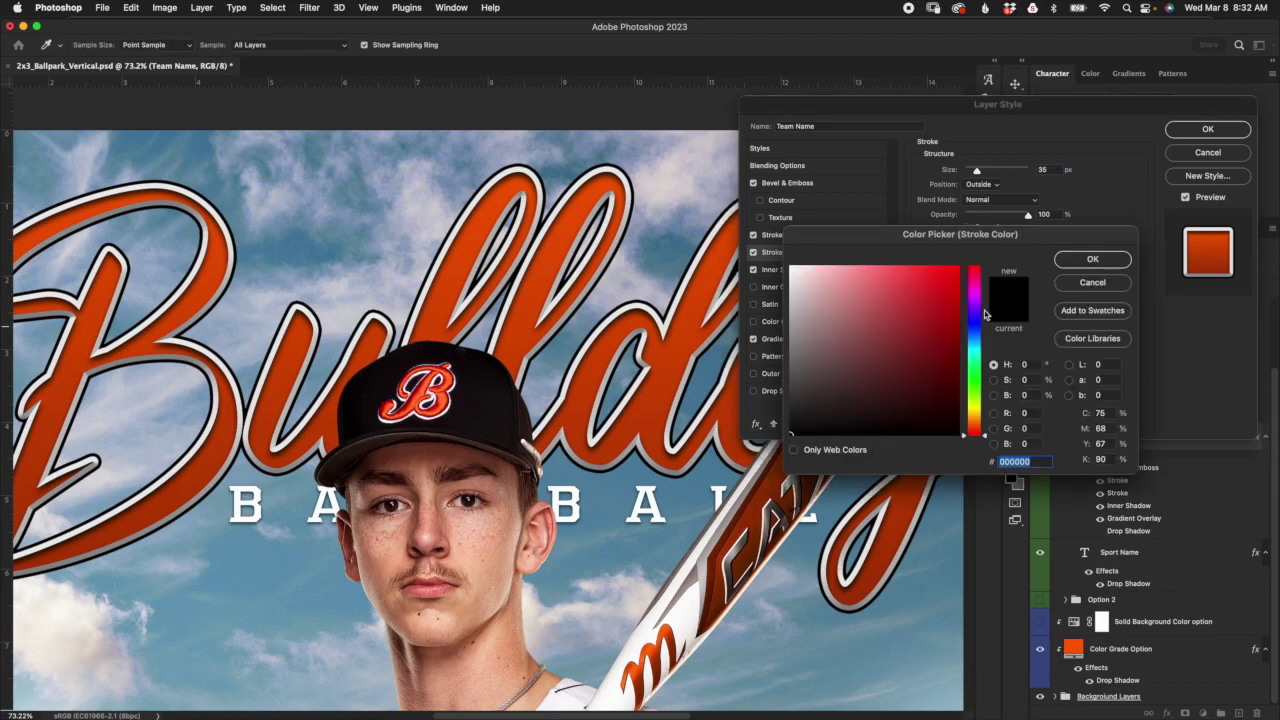
{"action": "left_click", "coordinate": [1092, 282]}
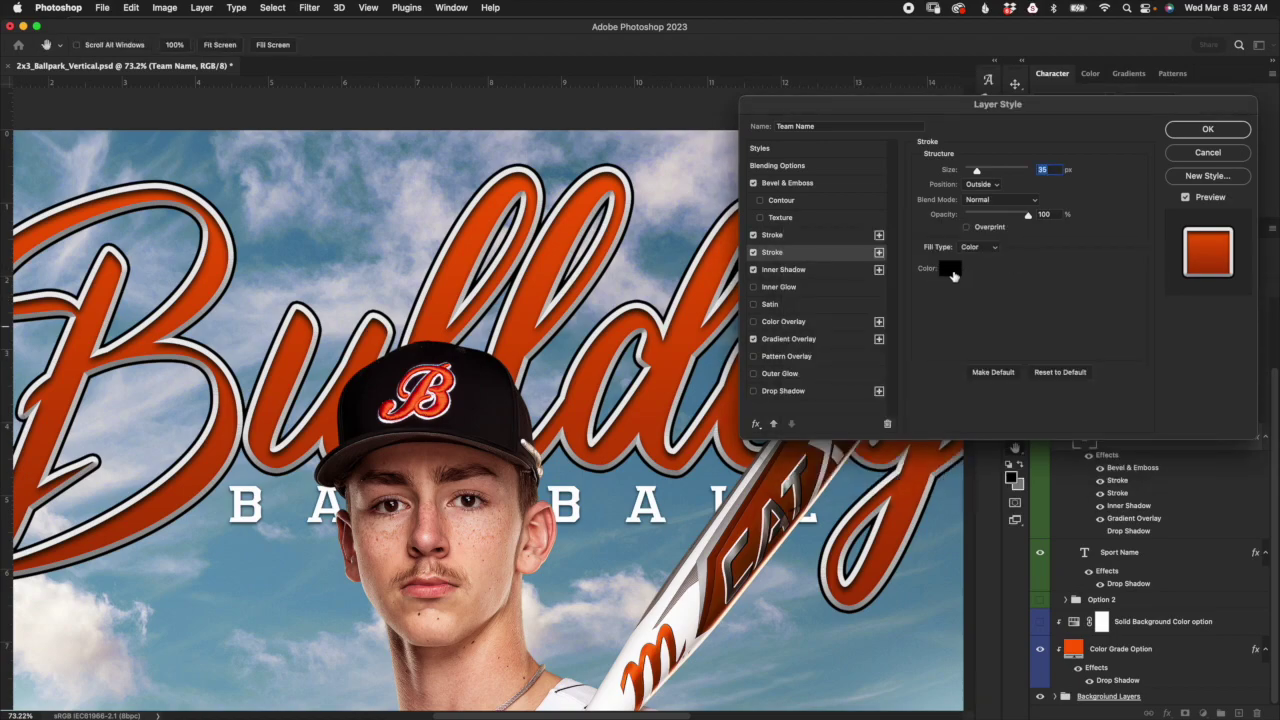
Step: Compare the Team Name lettering with and without its Inner Shadow, and discard the layer style changes
{"action": "left_click", "coordinate": [840, 274]}
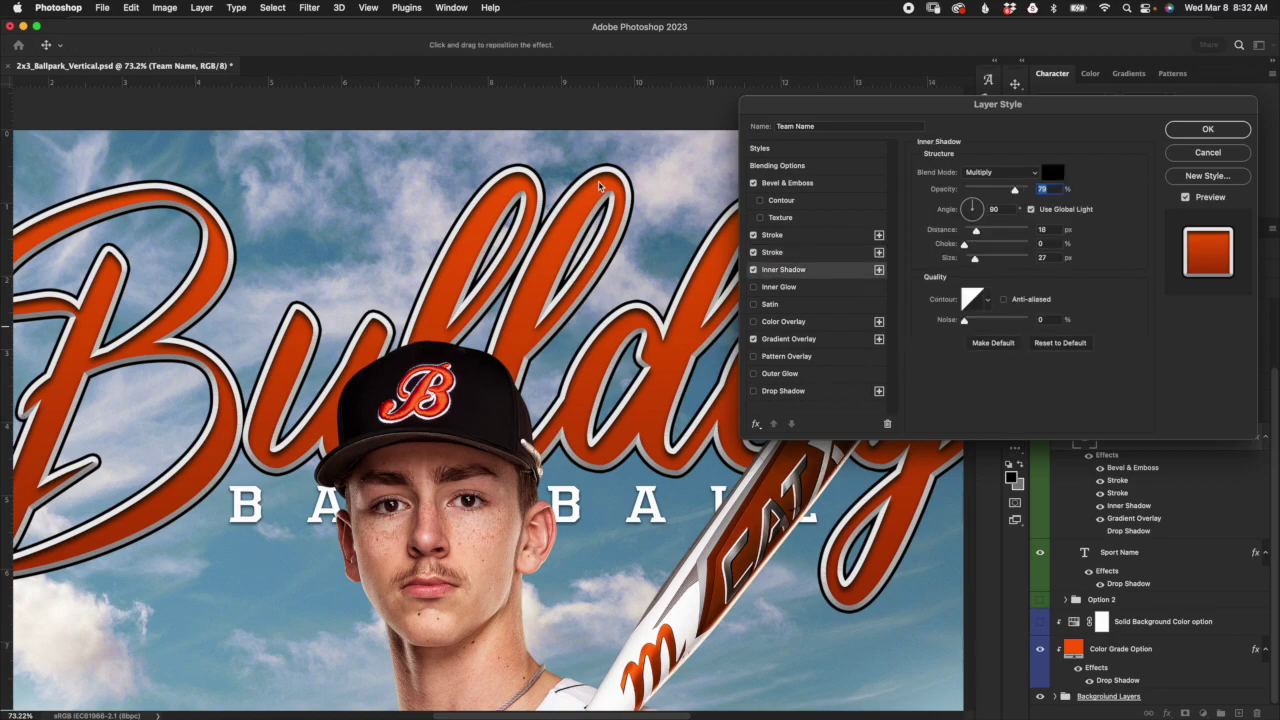
{"action": "left_click", "coordinate": [753, 270]}
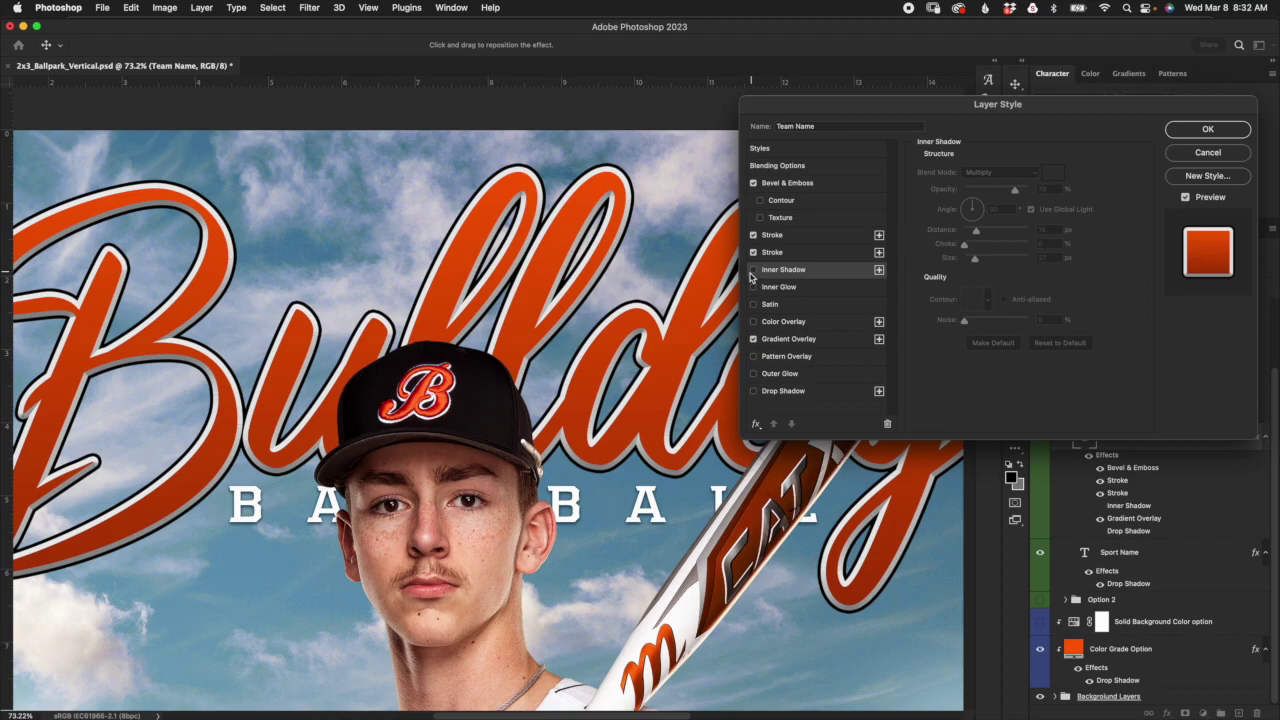
{"action": "left_click", "coordinate": [753, 270]}
{"action": "left_click", "coordinate": [1200, 158]}
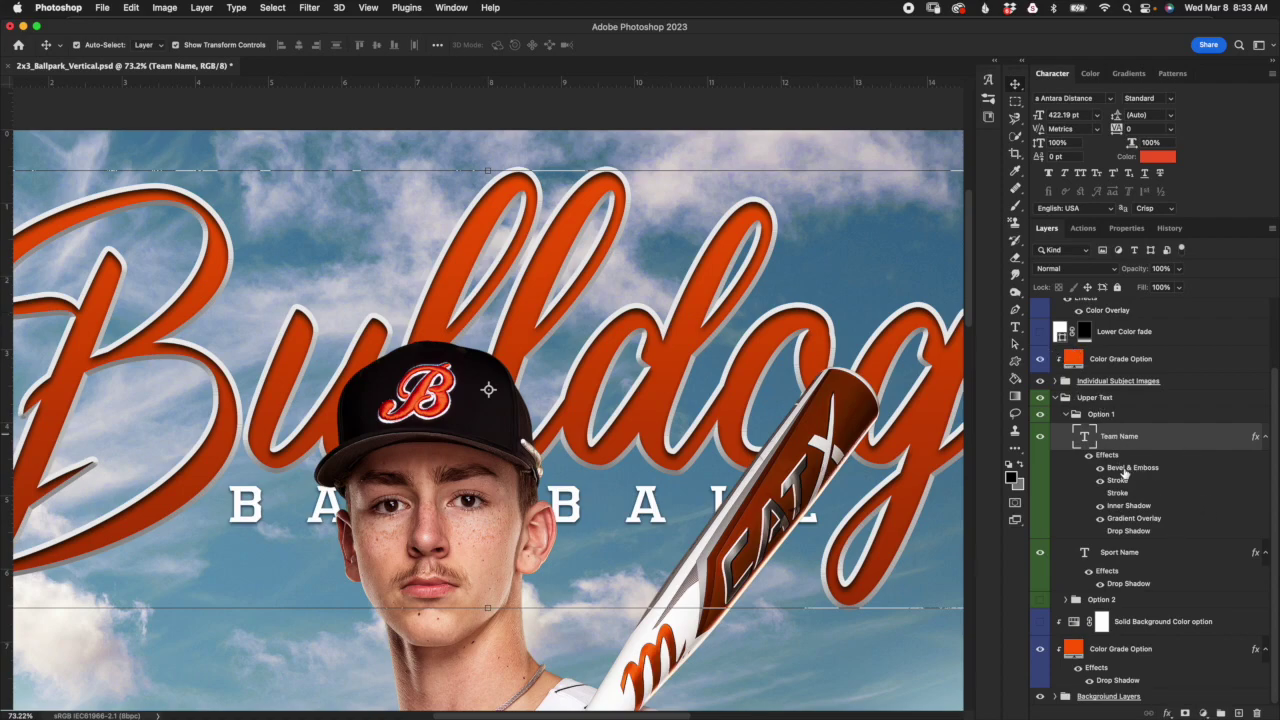
Step: Set the Team Name layer's text color to bright green
{"action": "left_click", "coordinate": [1157, 156]}
{"action": "left_click", "coordinate": [966, 378]}
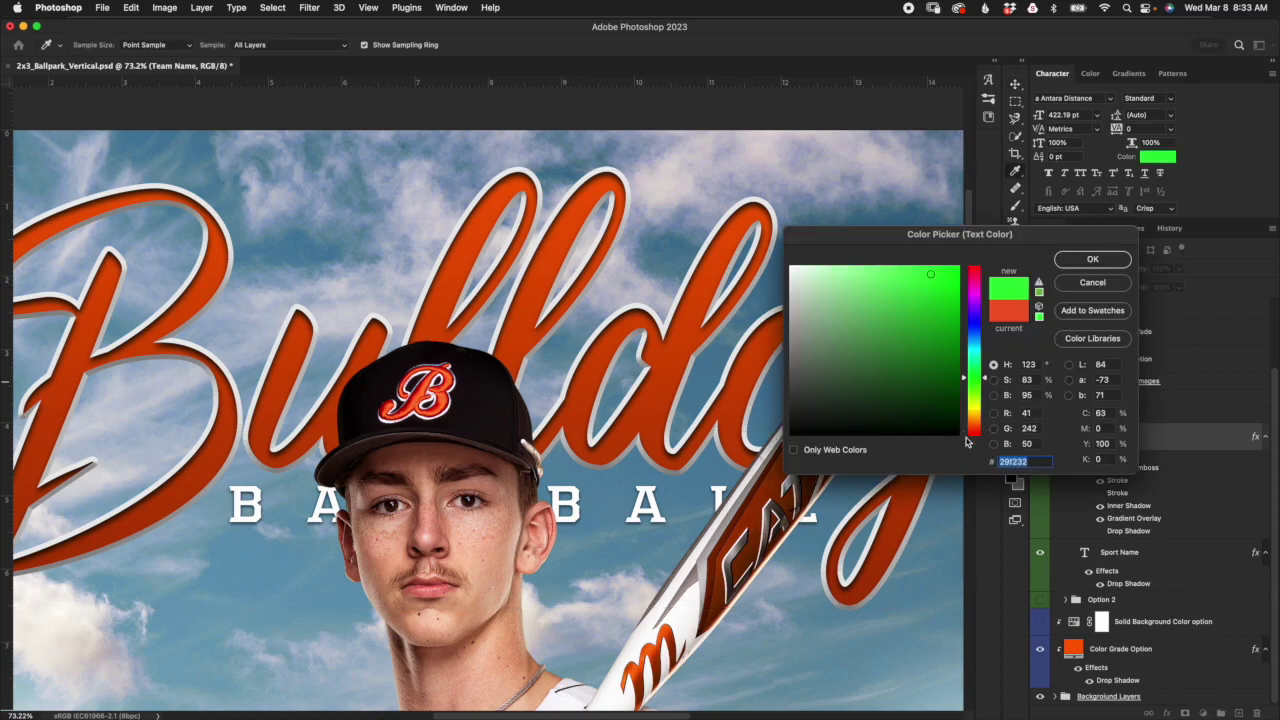
{"action": "left_click", "coordinate": [1092, 259]}
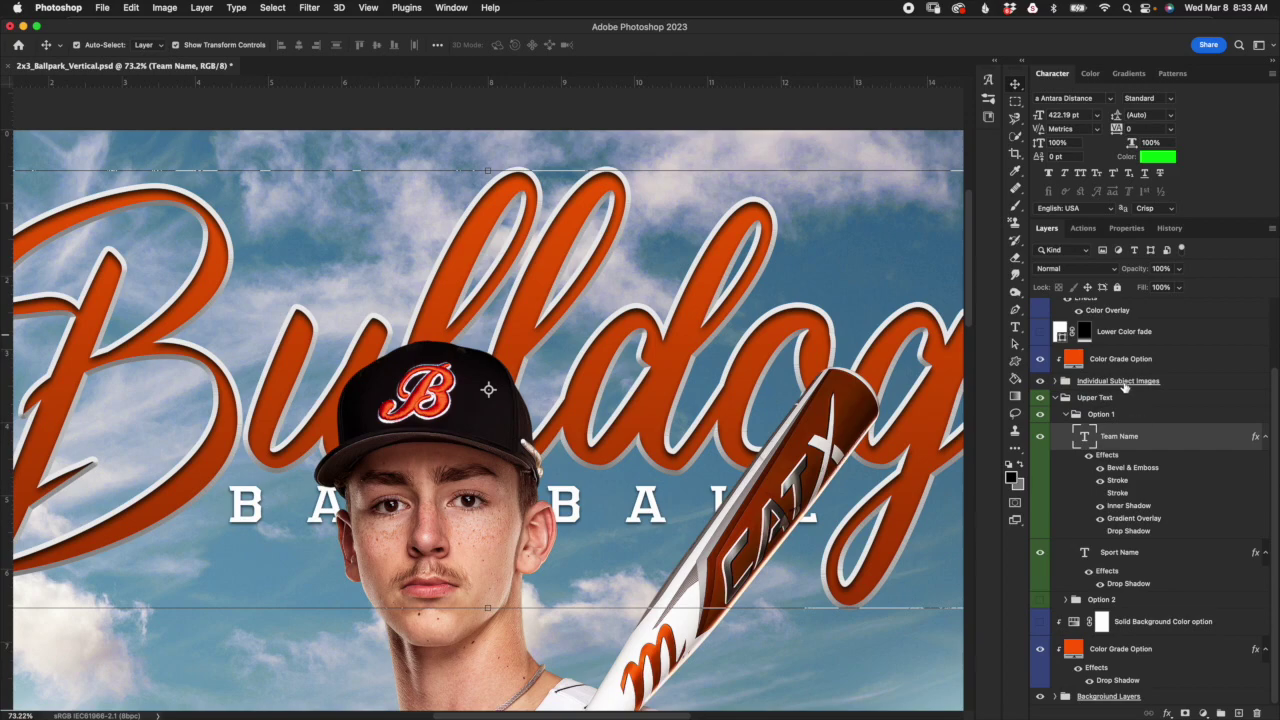
Step: Compare the Team Name lettering with and without its Gradient Overlay, and open that effect's settings
{"action": "left_click", "coordinate": [1100, 519]}
{"action": "left_click", "coordinate": [1100, 519]}
{"action": "double_click", "coordinate": [1140, 522]}
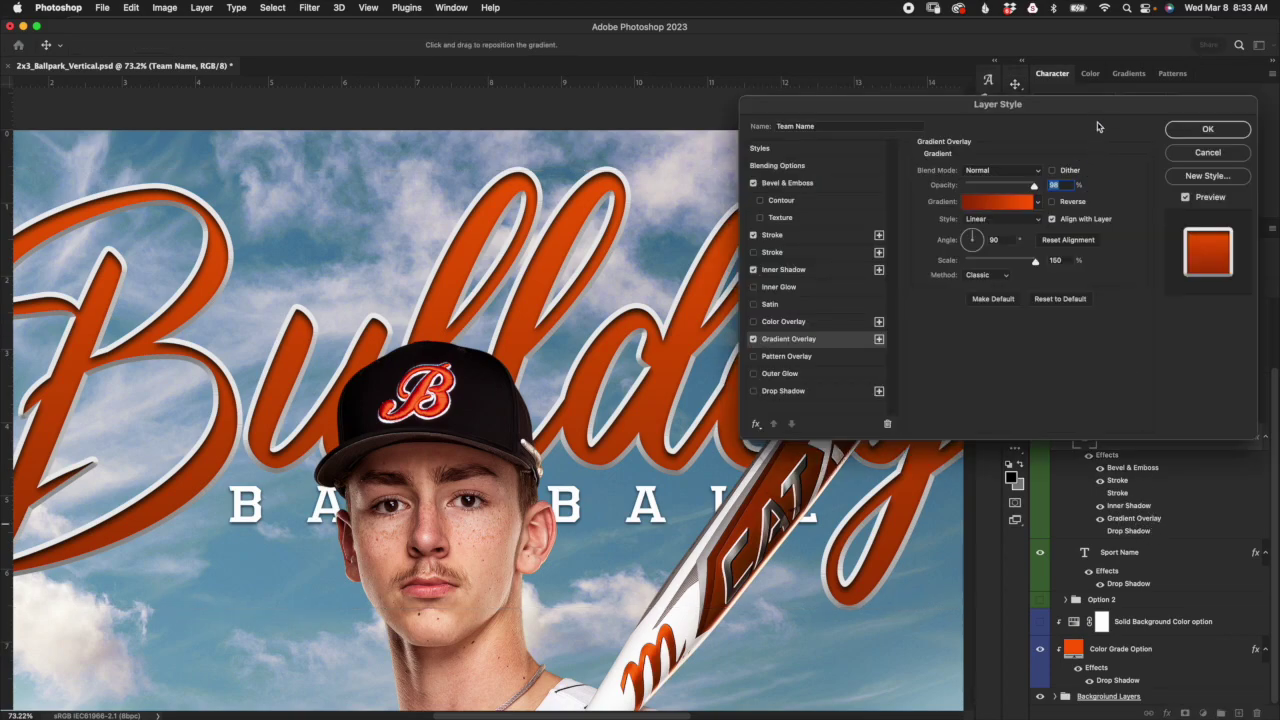
Step: Set the dark stop of the Team Name layer's gradient overlay to green (RGB 0, 117, 17)
{"action": "left_click_drag", "start_coordinate": [1106, 108], "coordinate": [1097, 95]}
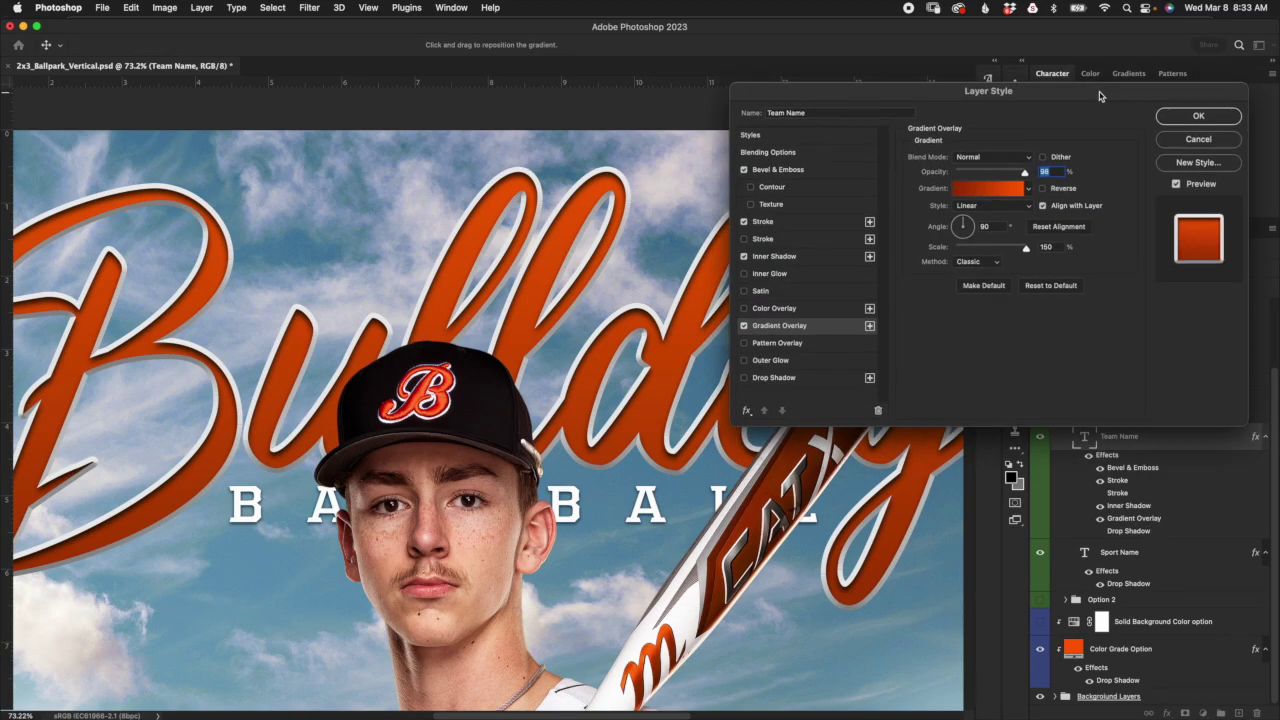
{"action": "left_click", "coordinate": [994, 190]}
{"action": "left_click_drag", "start_coordinate": [990, 212], "coordinate": [1060, 177]}
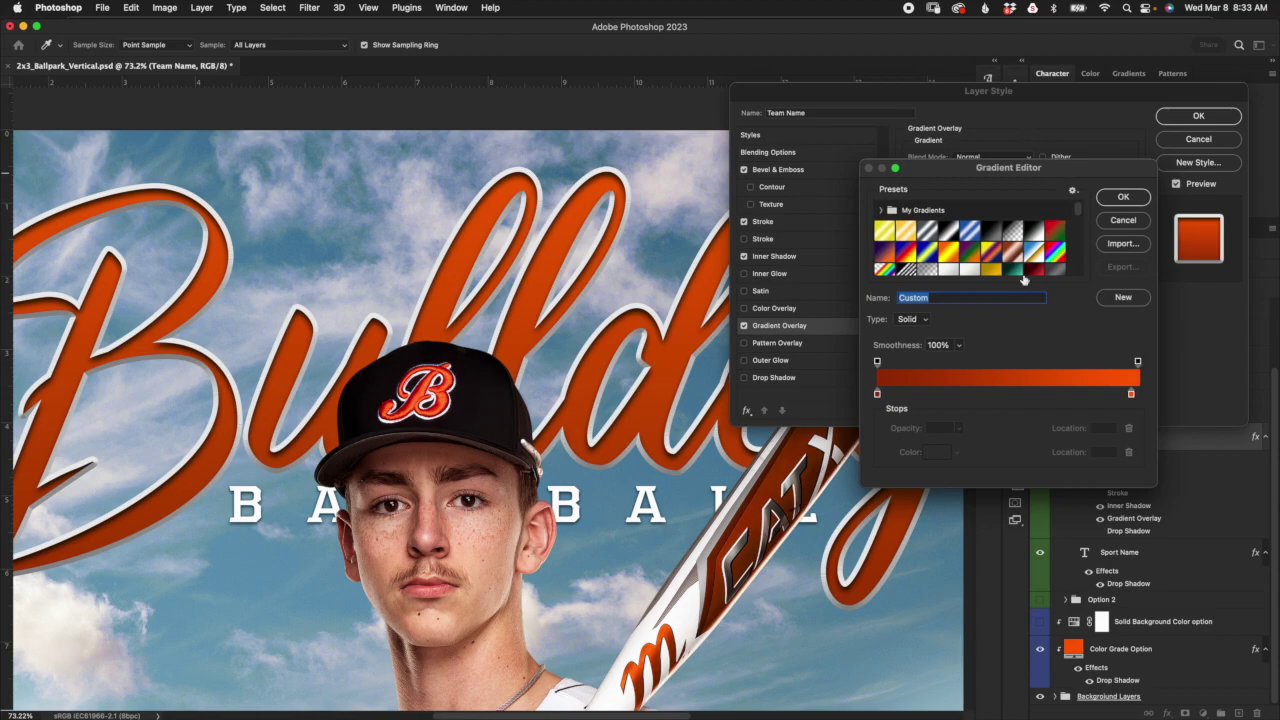
{"action": "left_click", "coordinate": [877, 395]}
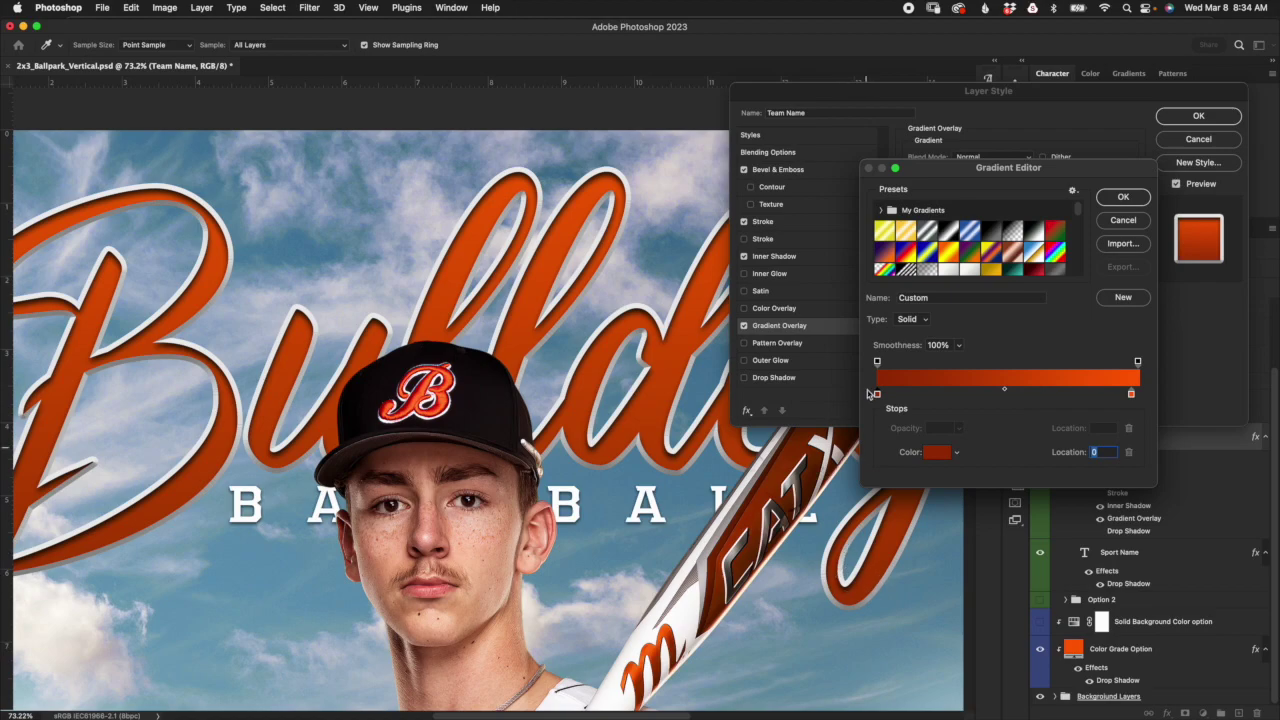
{"action": "left_click", "coordinate": [937, 452]}
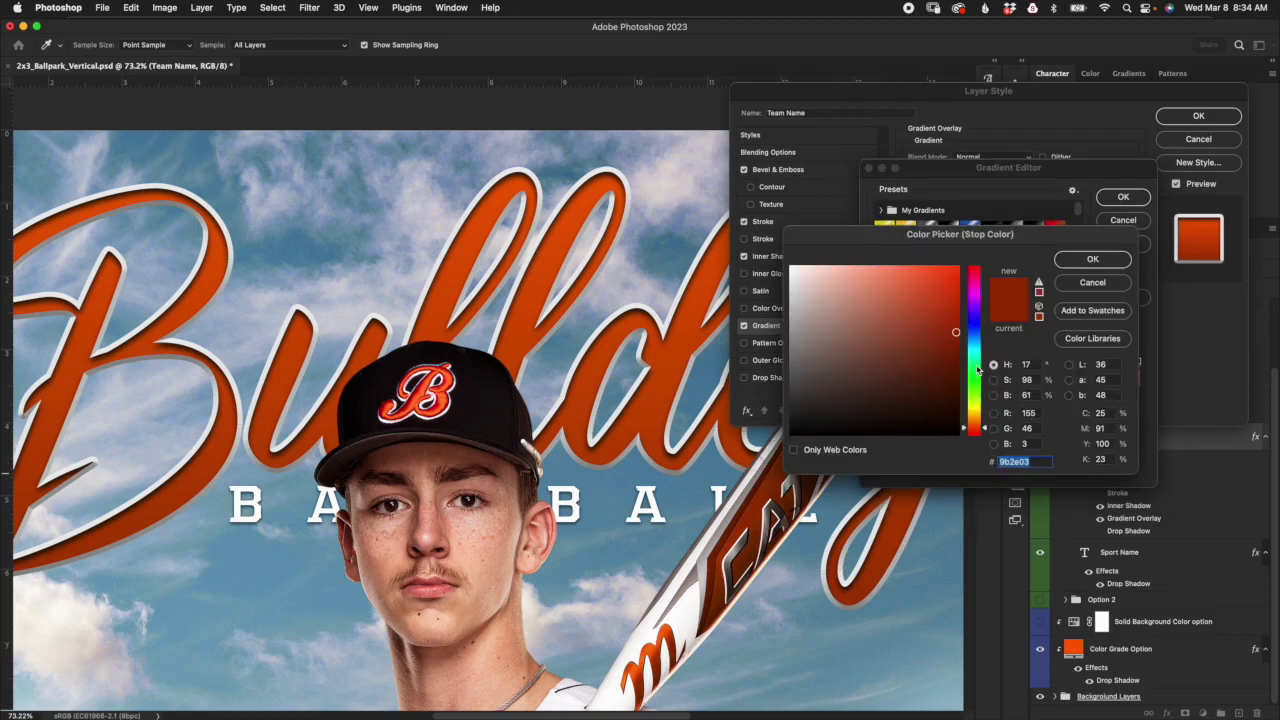
{"action": "left_click", "coordinate": [979, 371]}
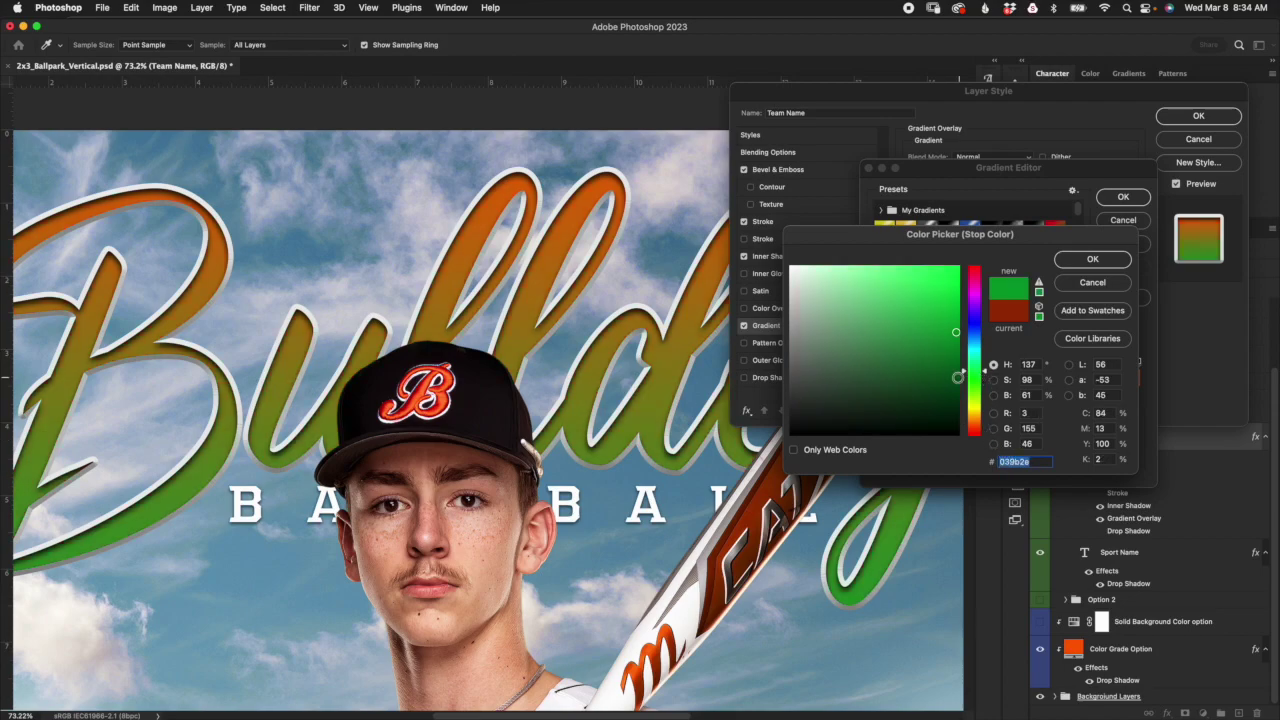
{"action": "left_click_drag", "start_coordinate": [979, 372], "coordinate": [957, 357]}
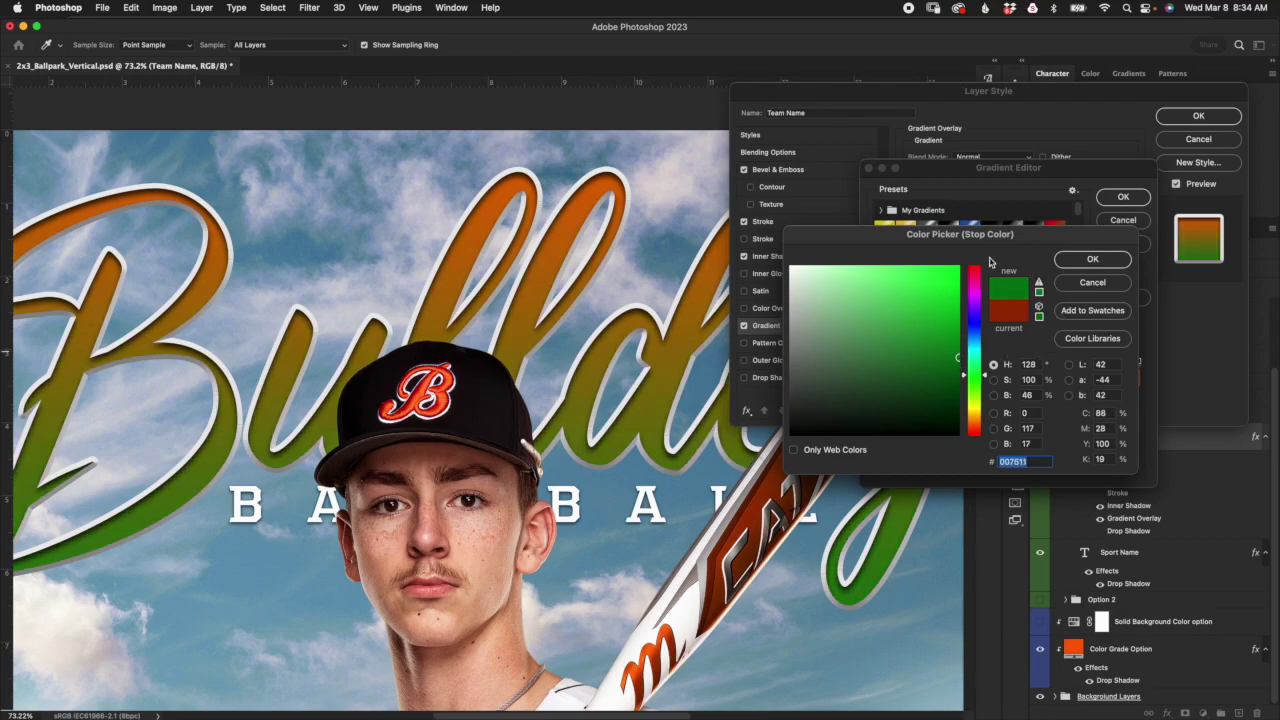
{"action": "left_click", "coordinate": [1093, 260]}
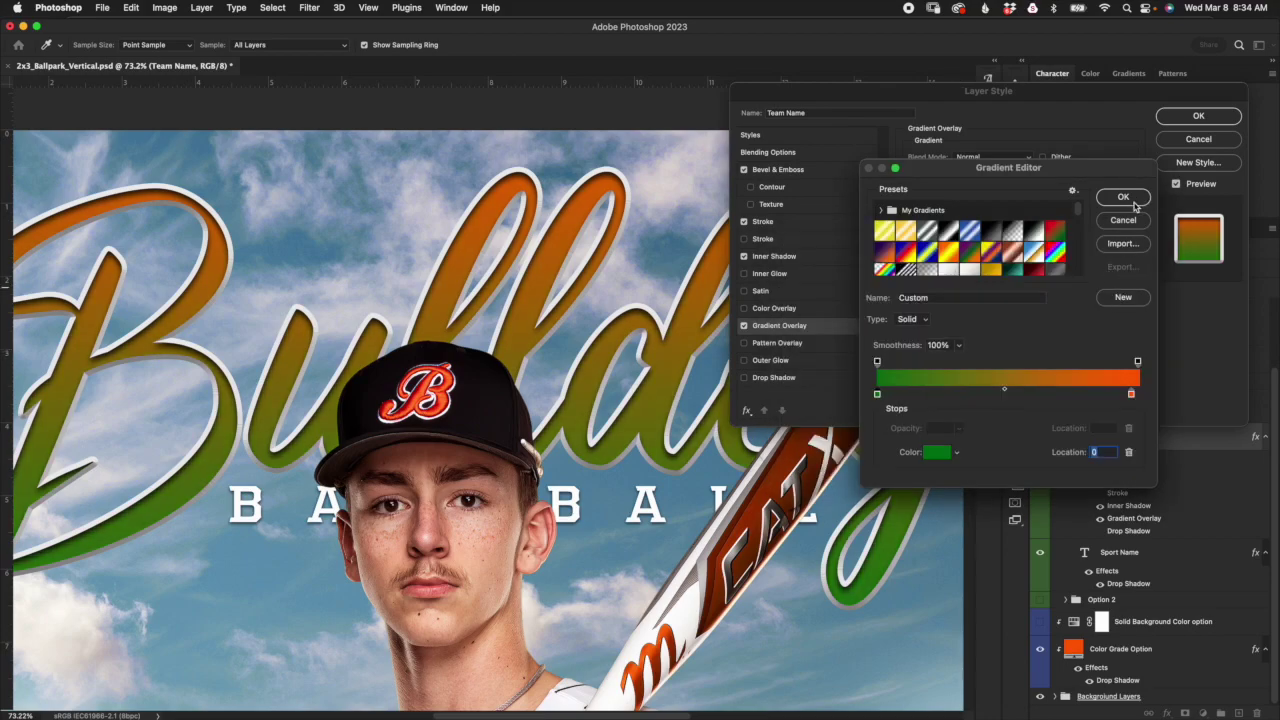
{"action": "left_click", "coordinate": [1123, 197]}
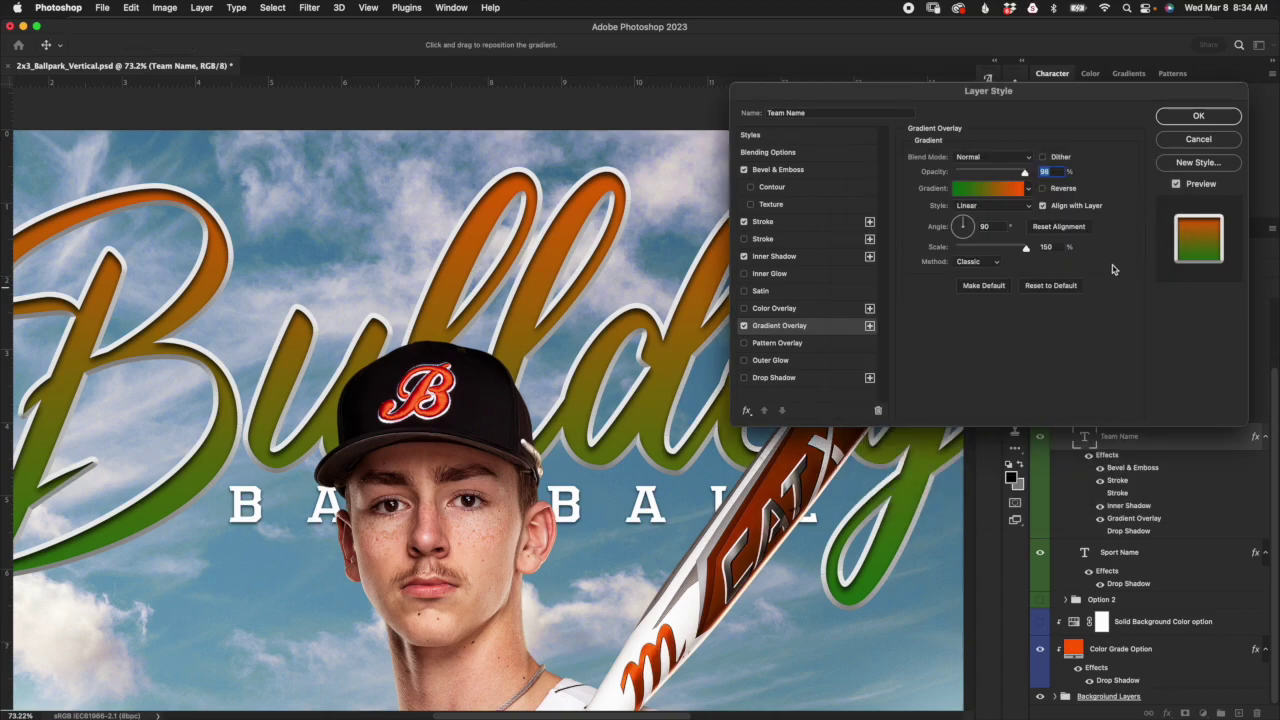
Step: Set the orange stop of the Team Name gradient to light green (H 120, S 35, B 100)
{"action": "left_click", "coordinate": [1004, 196]}
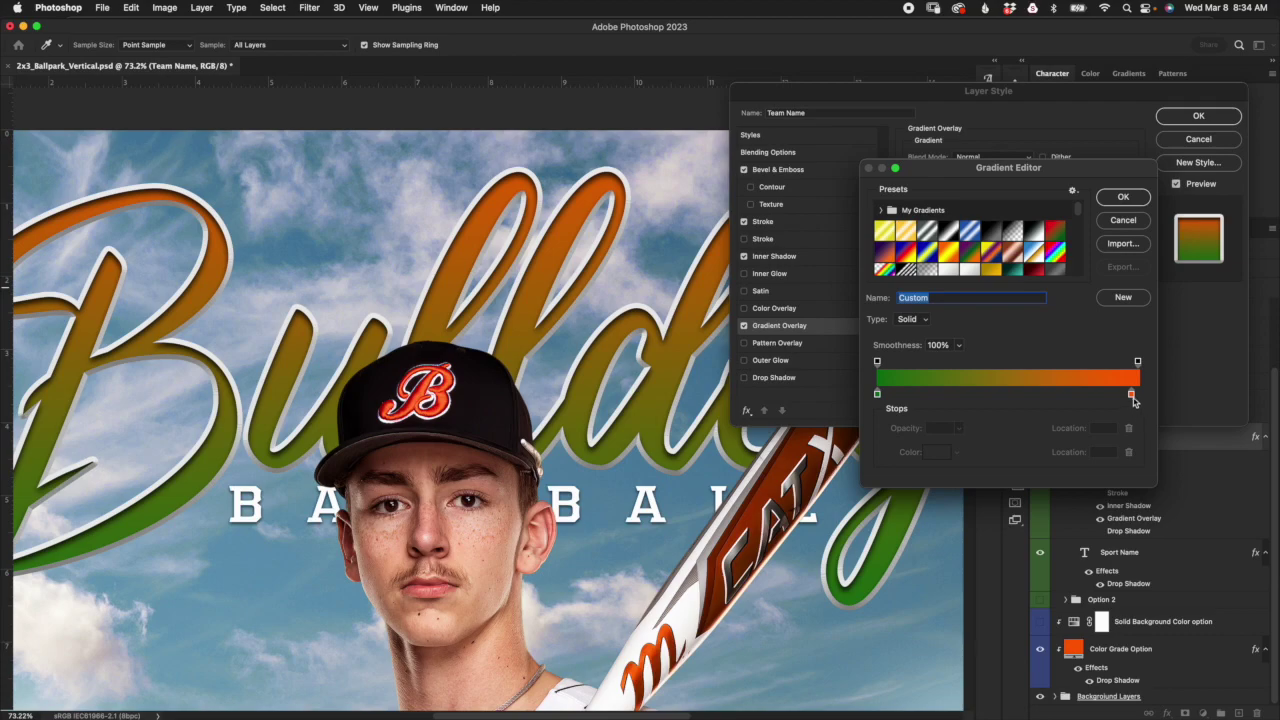
{"action": "left_click", "coordinate": [1131, 394]}
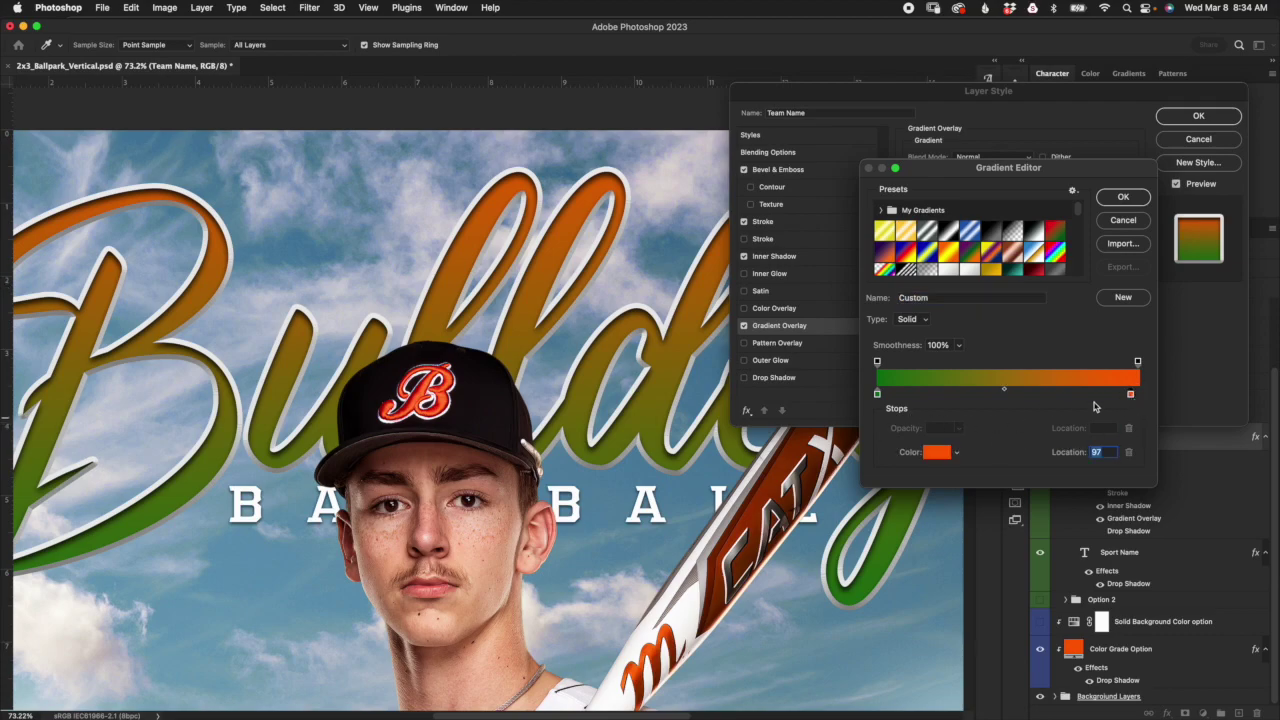
{"action": "left_click", "coordinate": [935, 453]}
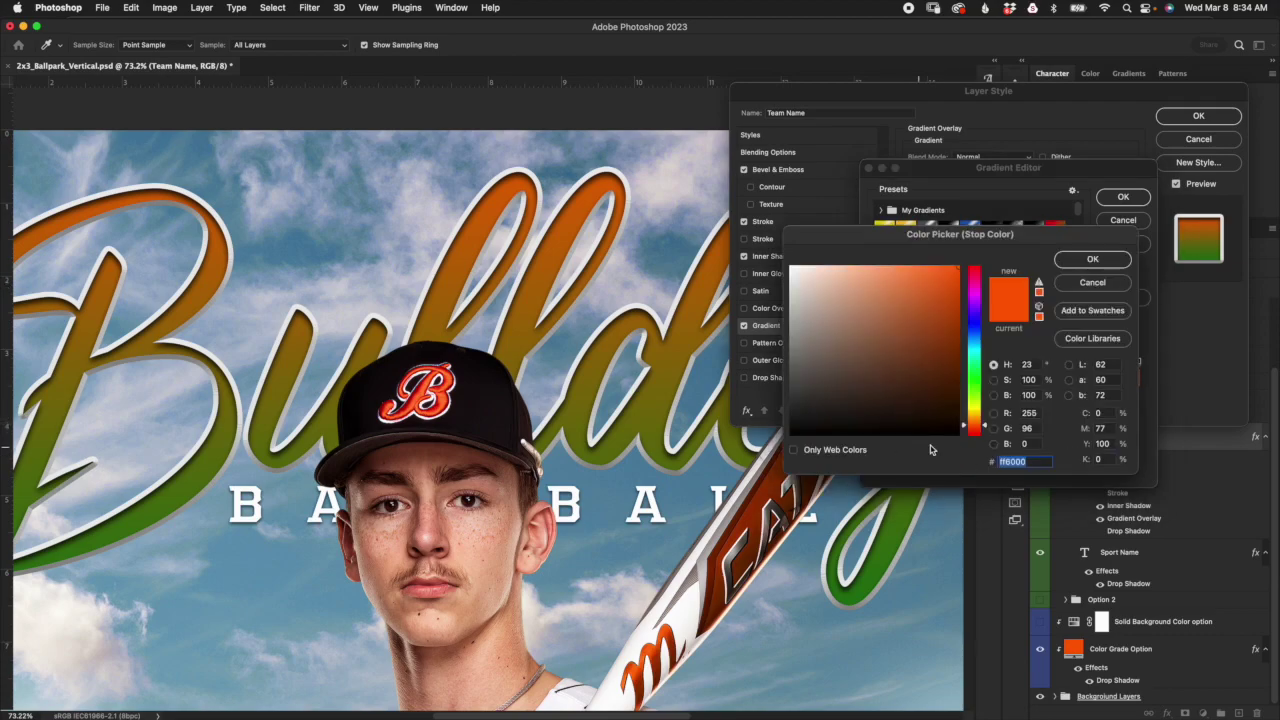
{"action": "left_click", "coordinate": [973, 380]}
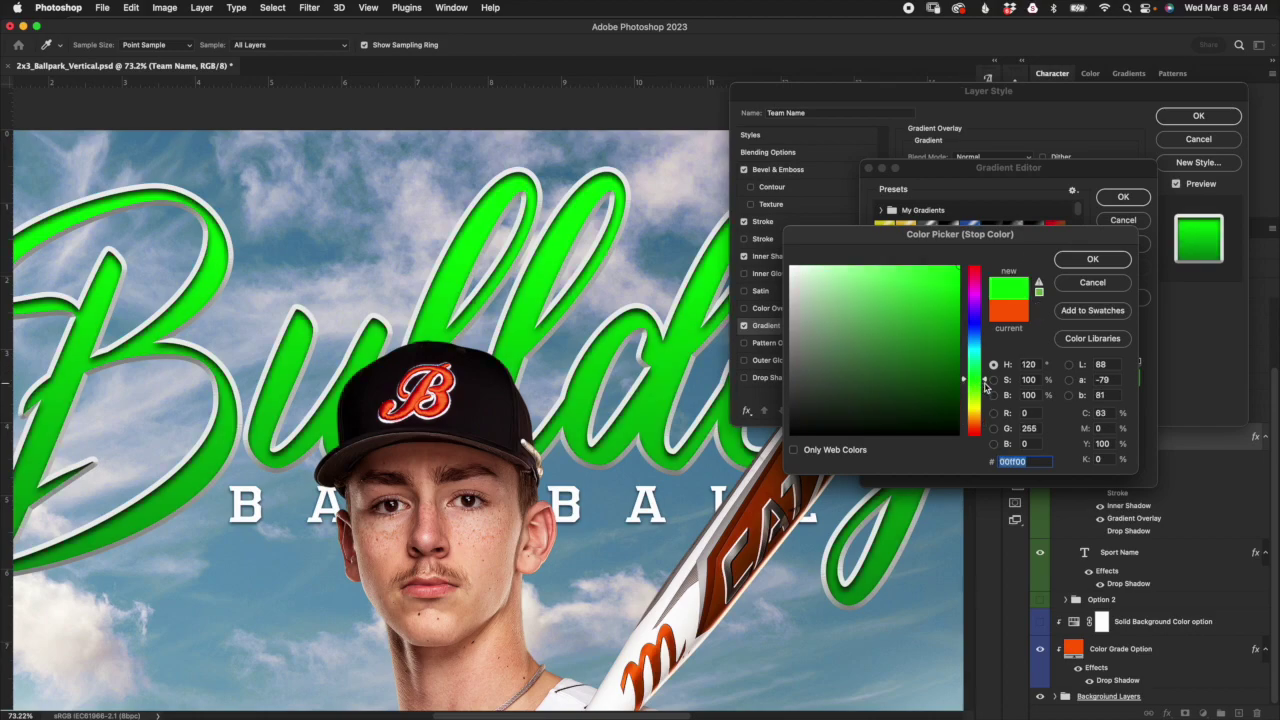
{"action": "mouse_move", "coordinate": [872, 283]}
{"action": "left_mouse_down"}
{"action": "mouse_move", "coordinate": [874, 260]}
{"action": "mouse_move", "coordinate": [849, 263]}
{"action": "left_mouse_up"}
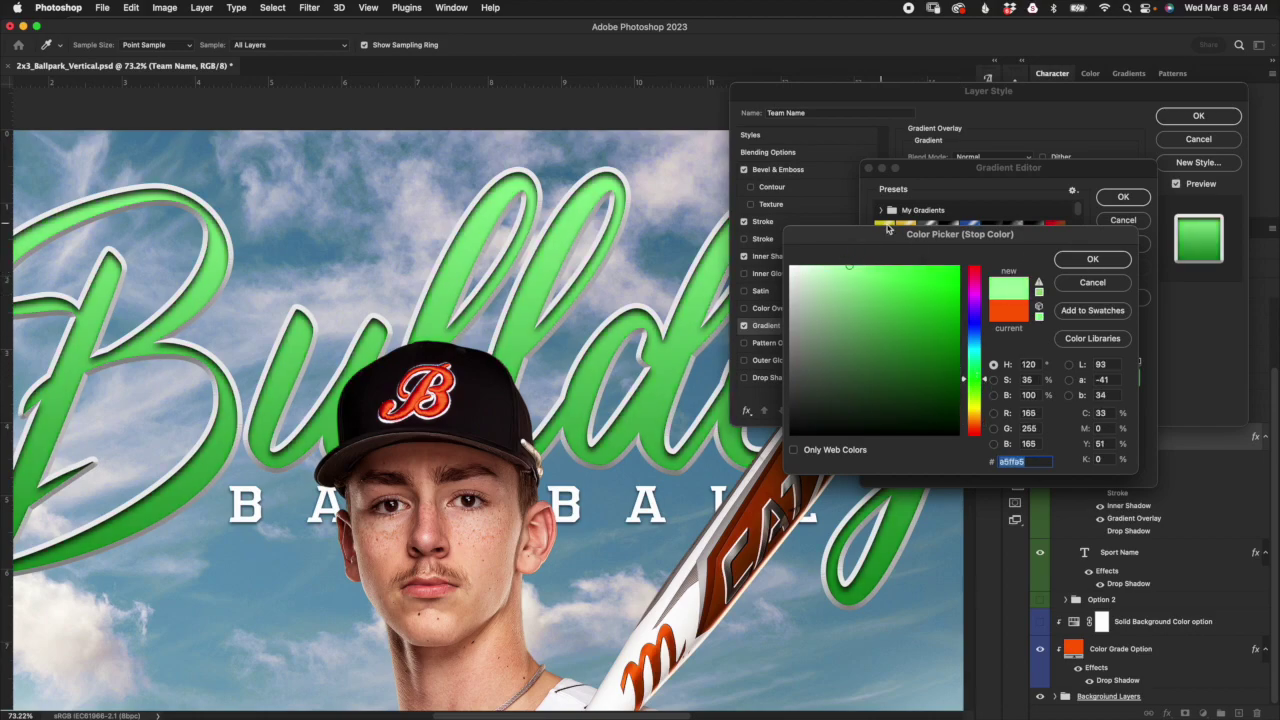
{"action": "left_click", "coordinate": [1109, 264]}
Step: Darken the Team Name gradient's first stop to the deep green 00440a
{"action": "left_click", "coordinate": [877, 396]}
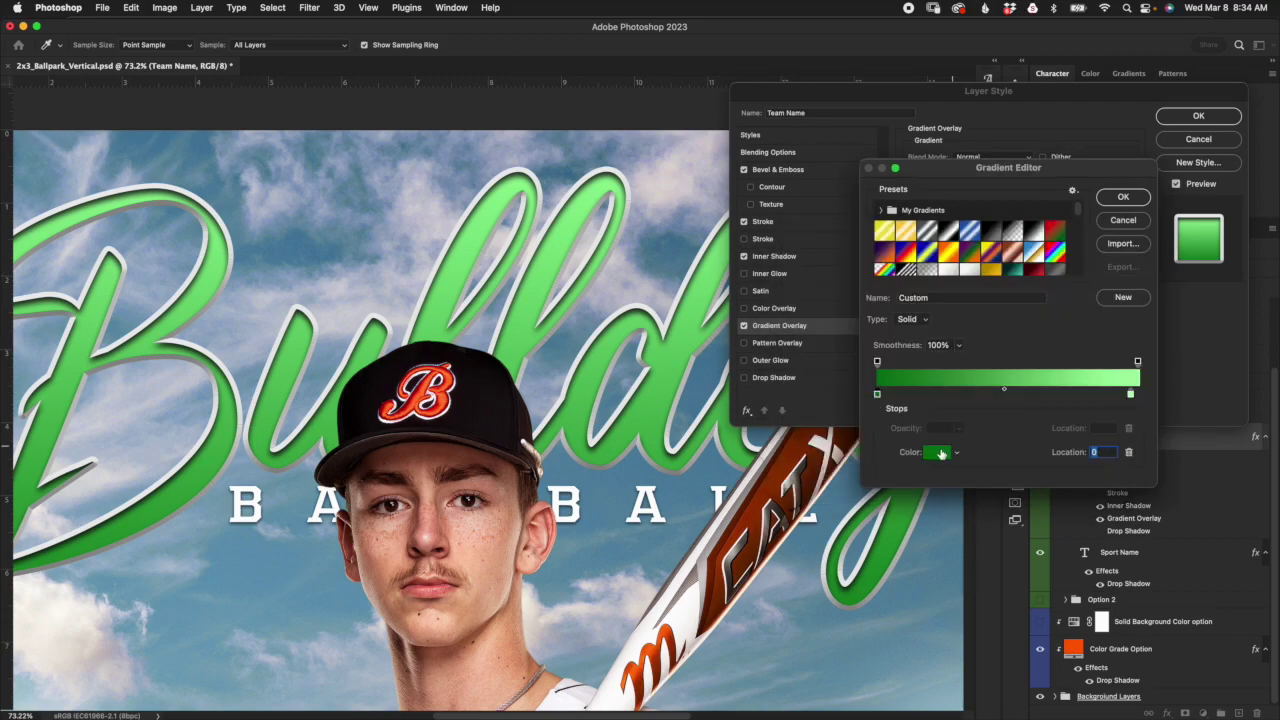
{"action": "left_click", "coordinate": [938, 452]}
{"action": "left_click_drag", "start_coordinate": [941, 399], "coordinate": [957, 391]}
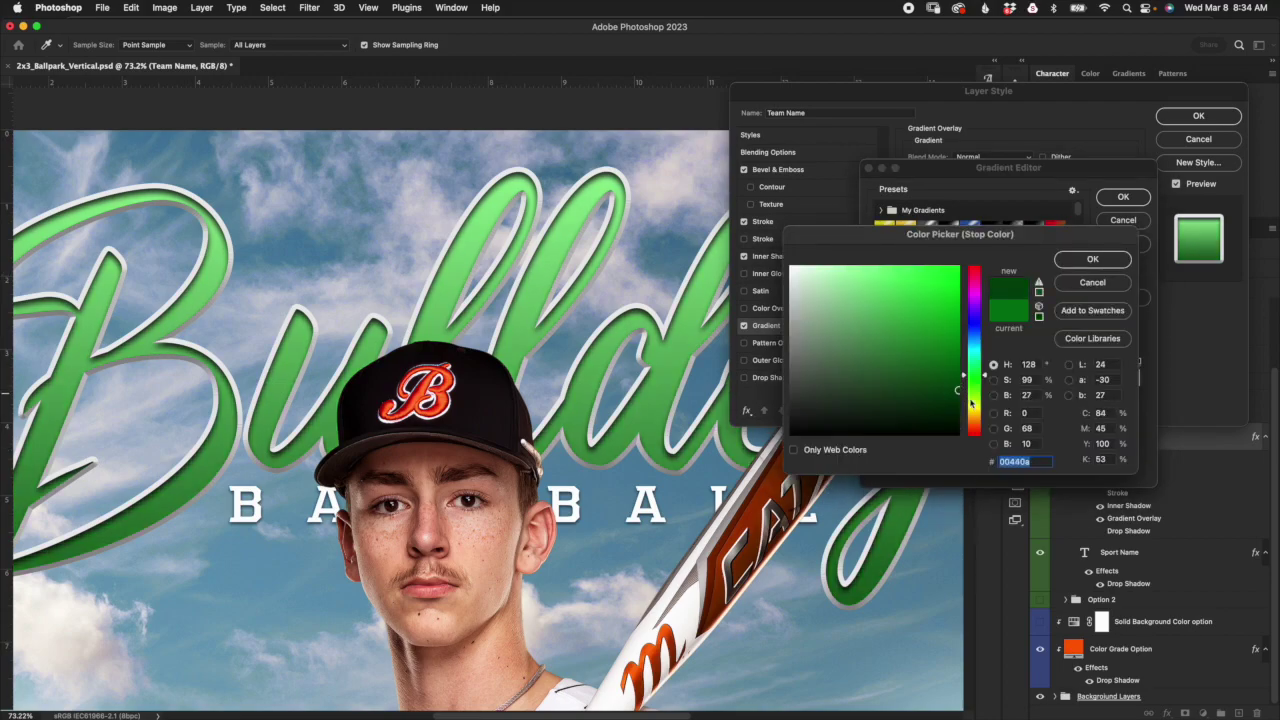
{"action": "left_click", "coordinate": [1091, 262]}
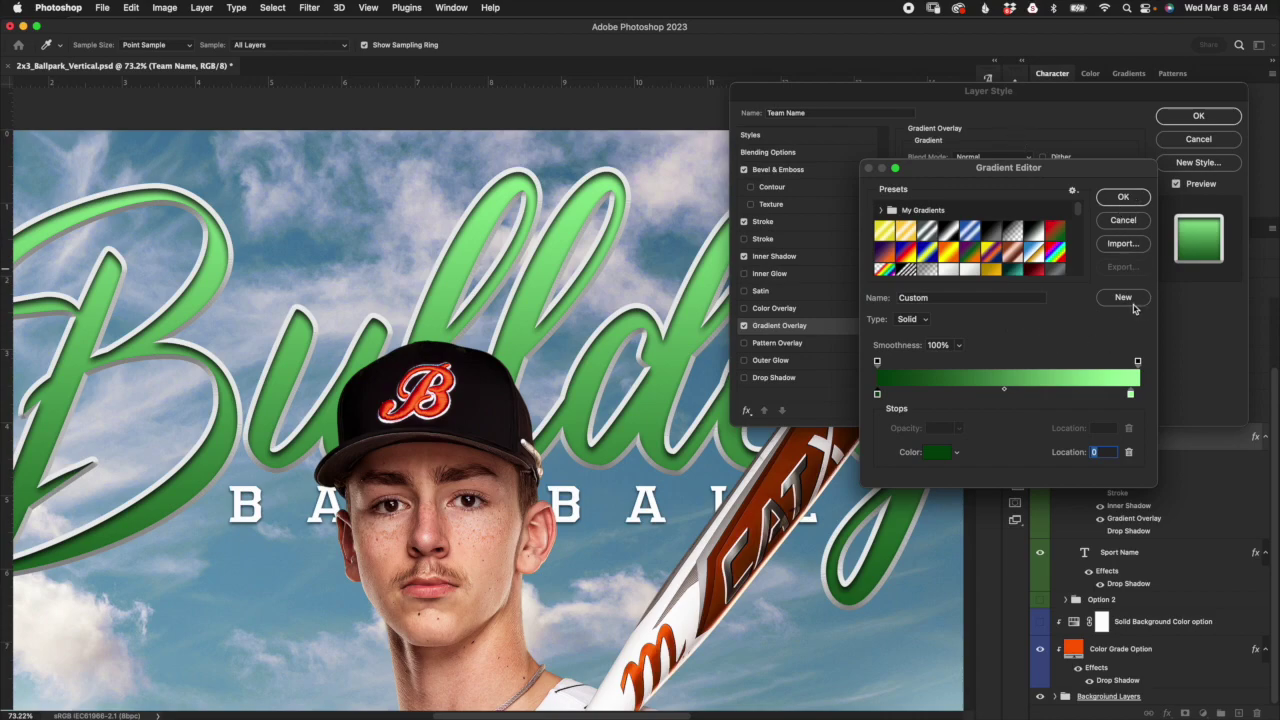
Step: Save the green gradient as a new preset and apply the gradient to the Team Name layer style
{"action": "left_click", "coordinate": [1132, 303]}
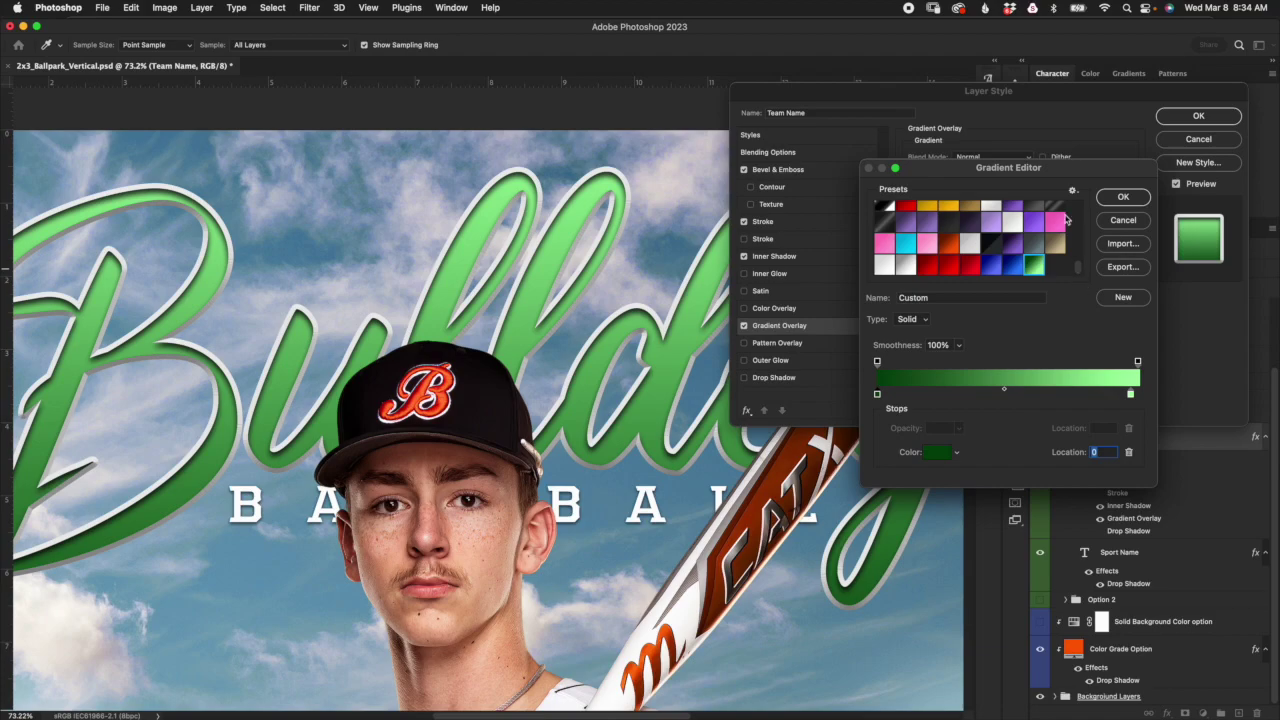
{"action": "left_click", "coordinate": [1124, 198]}
{"action": "left_click", "coordinate": [1199, 117]}
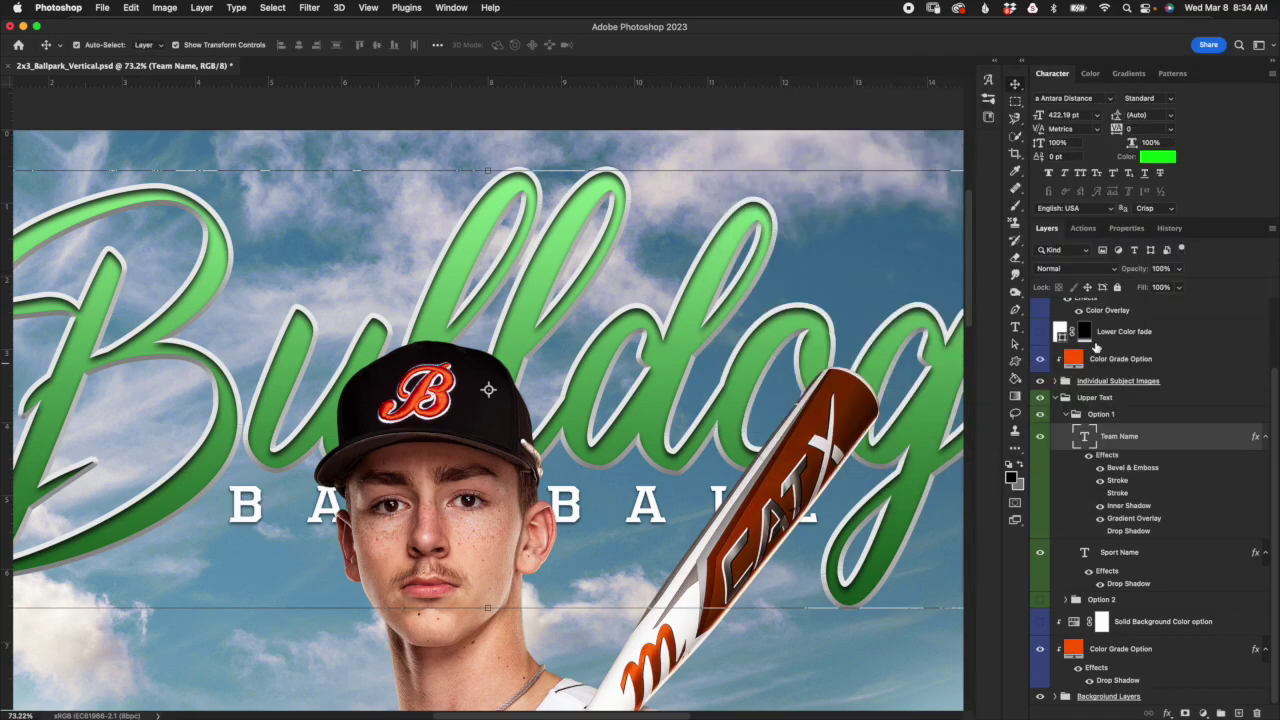
Step: Revert the document to the earlier history state with the orange team-name lettering
{"action": "left_click", "coordinate": [1170, 228]}
{"action": "left_click", "coordinate": [1083, 258]}
{"action": "left_click", "coordinate": [1047, 228]}
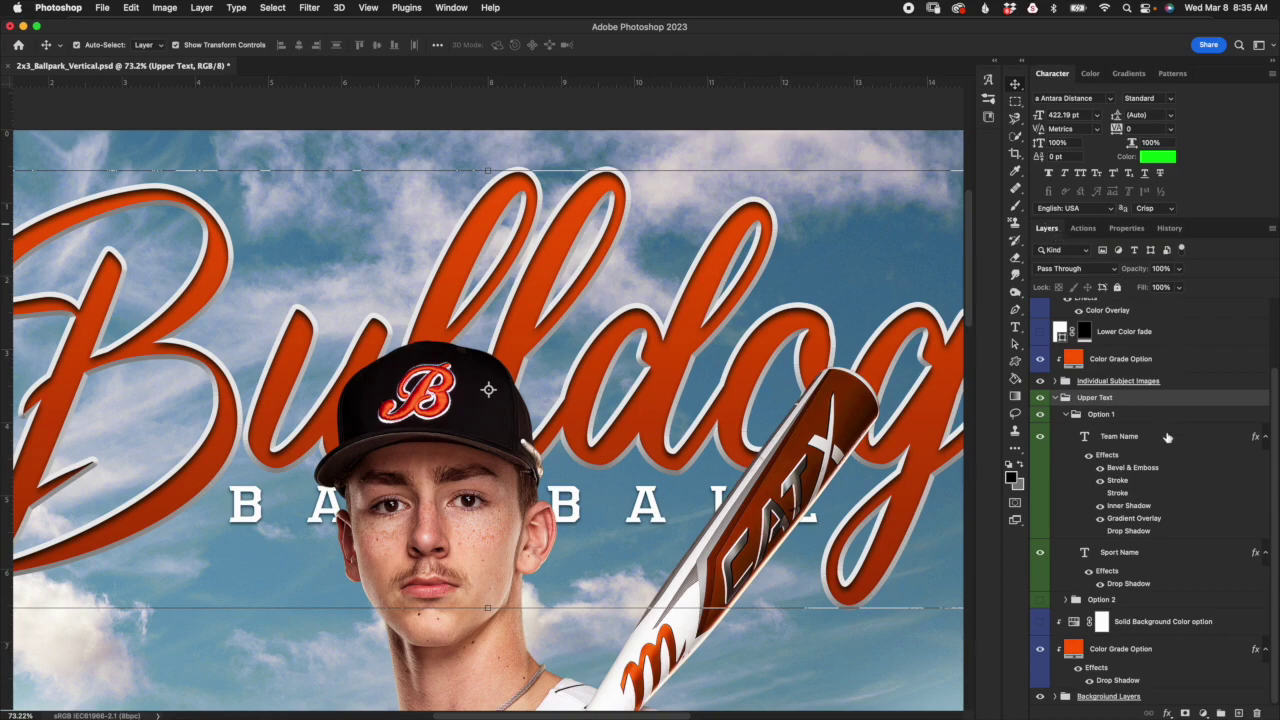
Step: Examine the Sport Name layer's text color without changing it
{"action": "left_click", "coordinate": [1137, 556]}
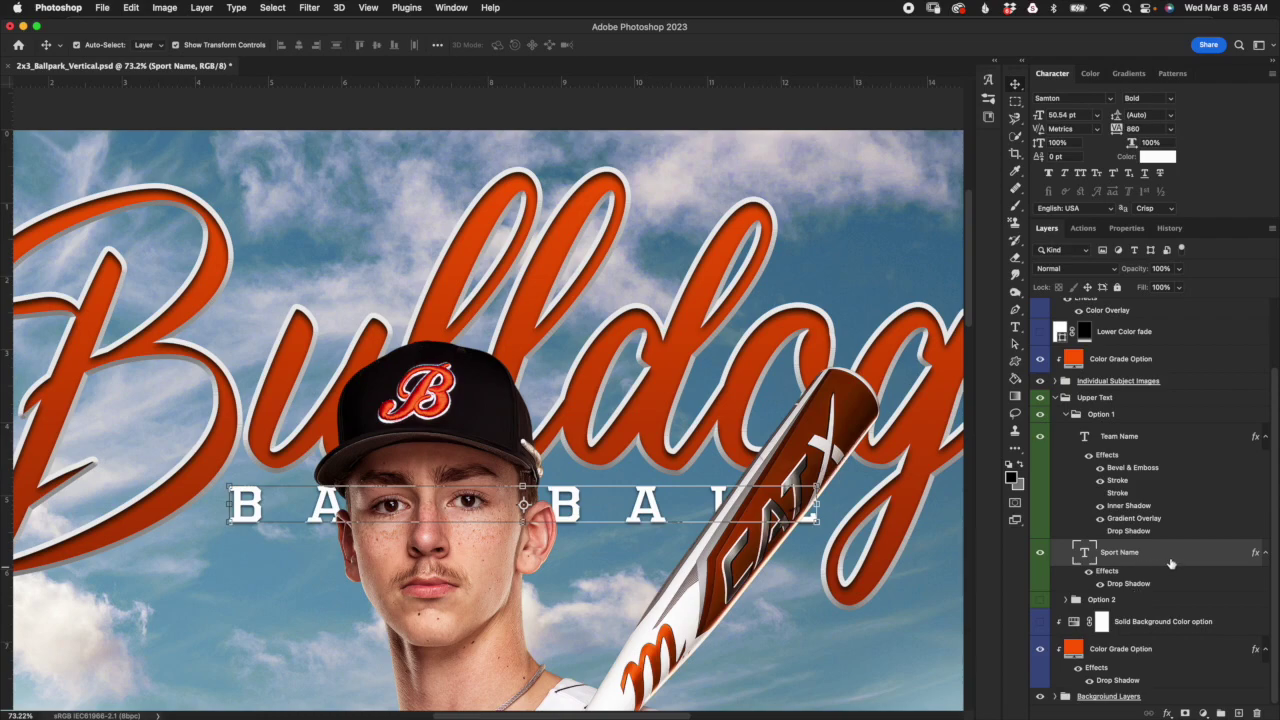
{"action": "left_click", "coordinate": [1163, 160]}
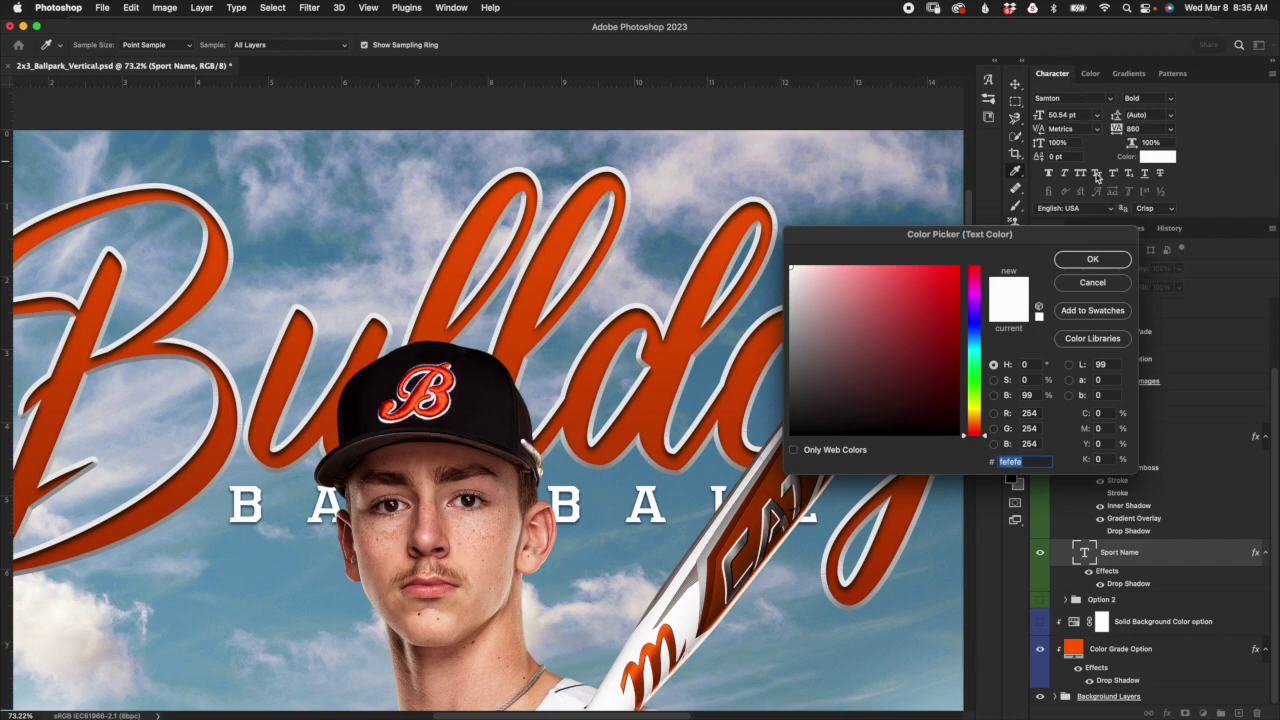
{"action": "left_click", "coordinate": [1092, 282]}
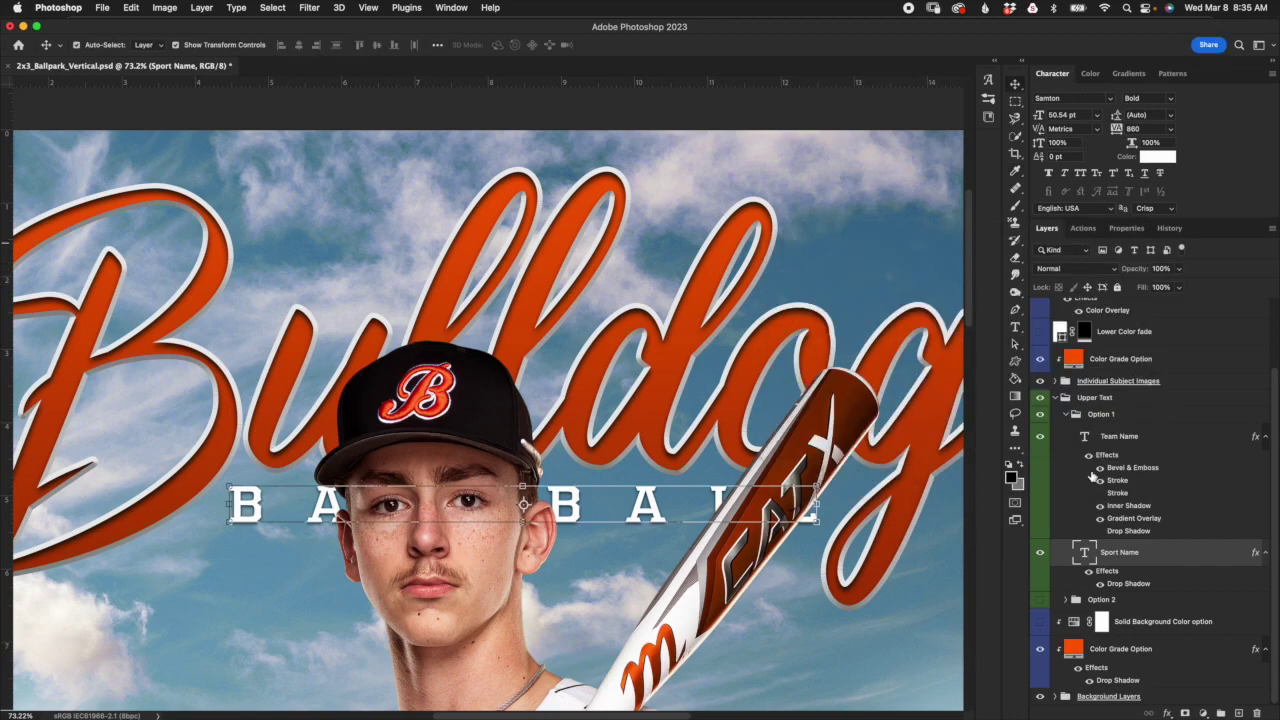
Step: Collapse and hide the Option 1 text group, and show and expand the Option 2 group
{"action": "left_click", "coordinate": [1066, 415]}
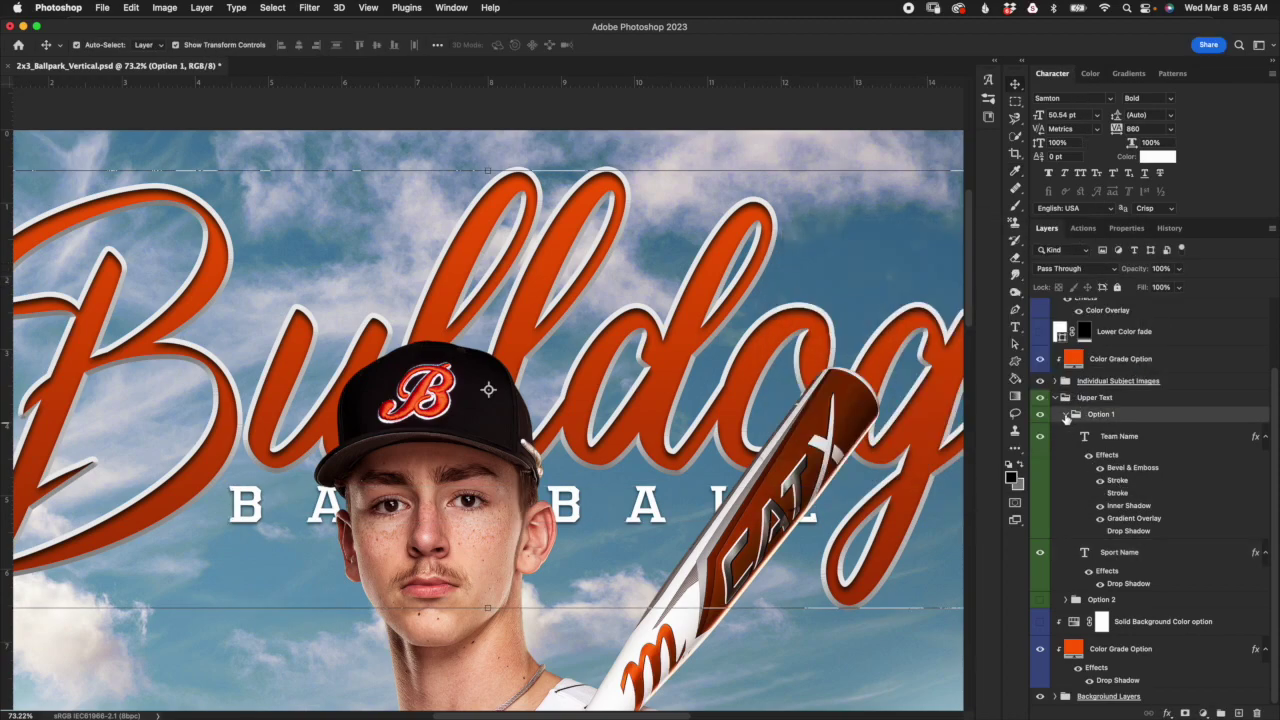
{"action": "left_click", "coordinate": [1066, 415]}
{"action": "left_click", "coordinate": [1040, 497]}
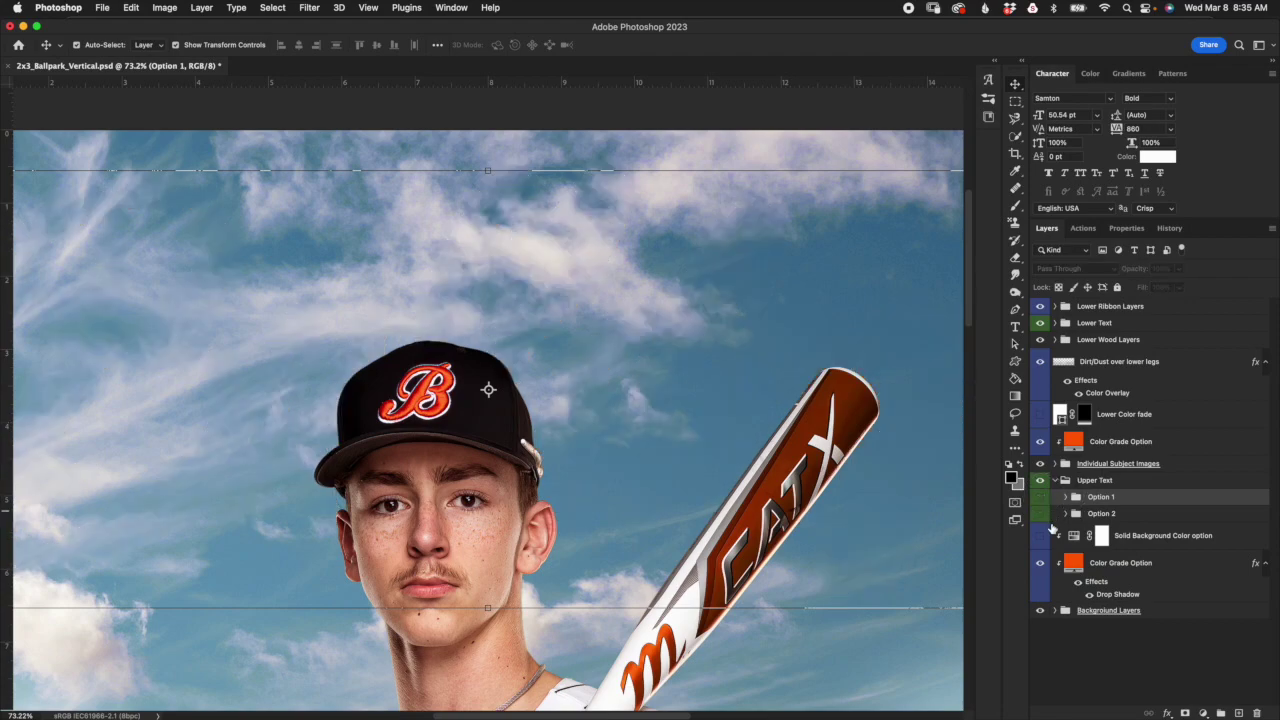
{"action": "left_click", "coordinate": [1040, 514]}
{"action": "left_click", "coordinate": [1064, 514]}
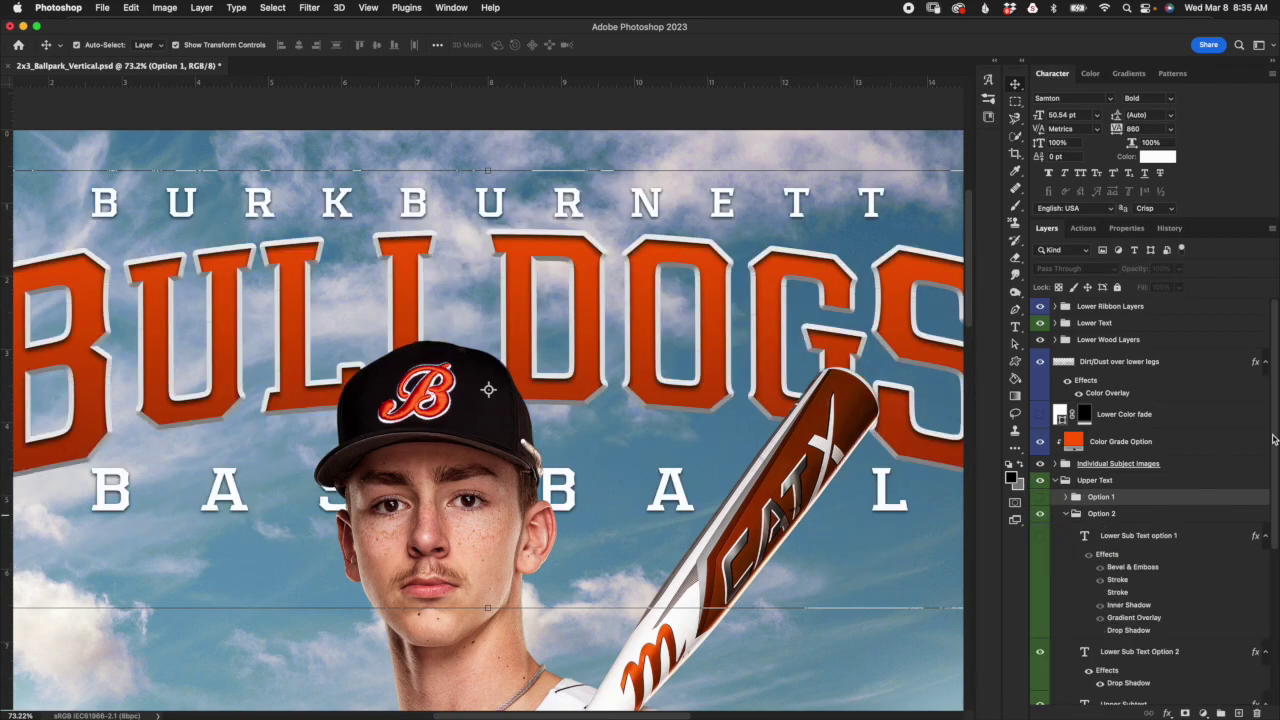
Step: Examine the Option 2 group's layers, including both Lower Sub Text variants
{"action": "scroll", "coordinate": [858, 458], "scroll_direction": "down", "scroll_amount": 5}
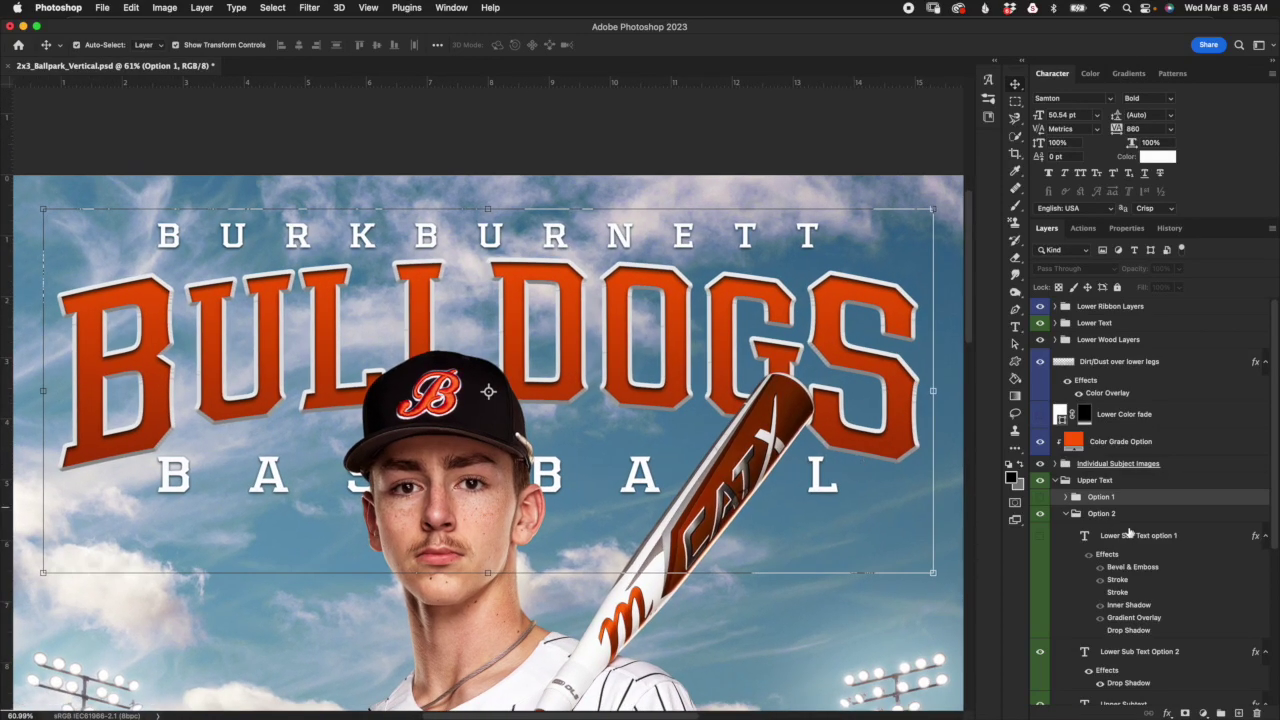
{"action": "scroll", "coordinate": [1268, 505], "scroll_direction": "down", "scroll_amount": 5}
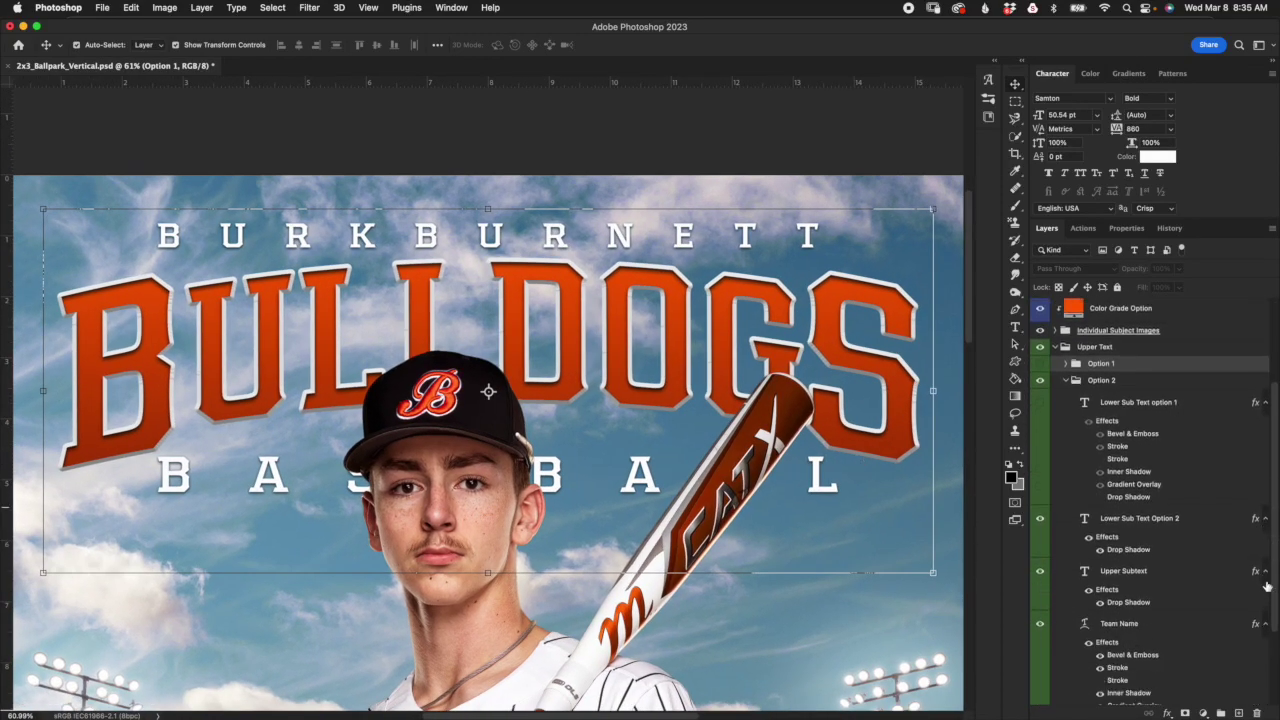
{"action": "left_click", "coordinate": [1146, 404]}
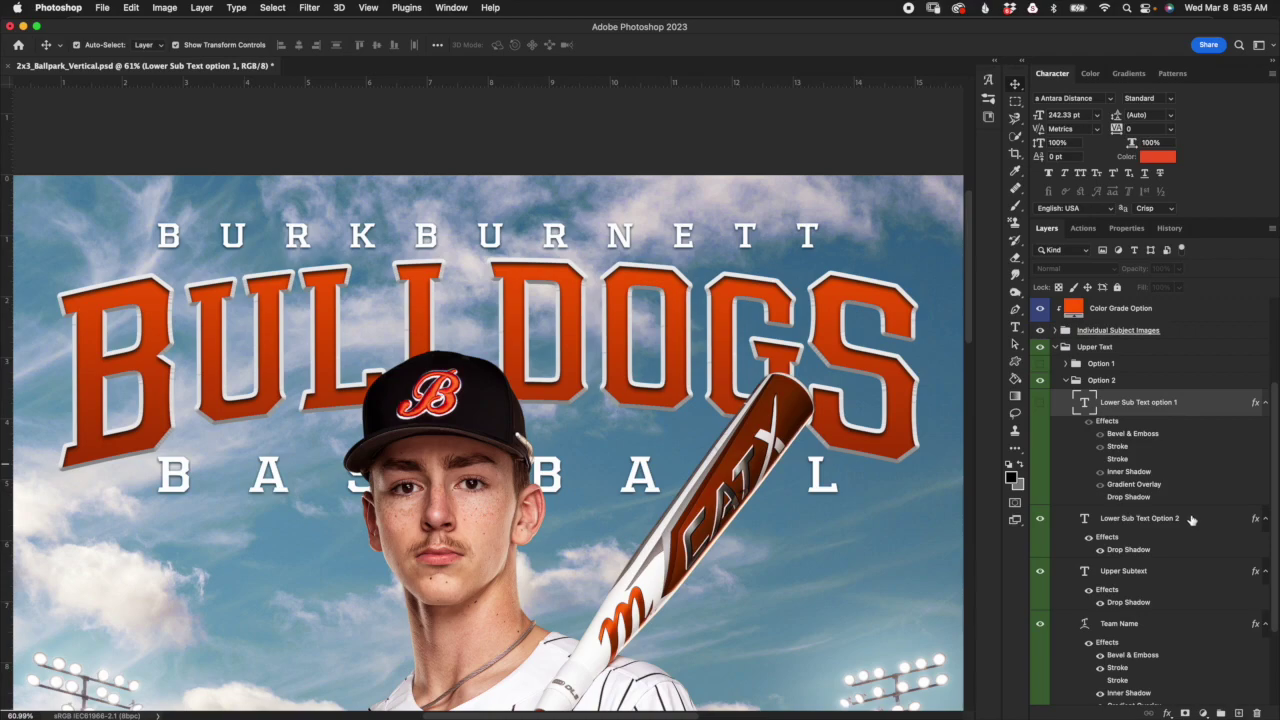
{"action": "left_click", "coordinate": [1130, 528]}
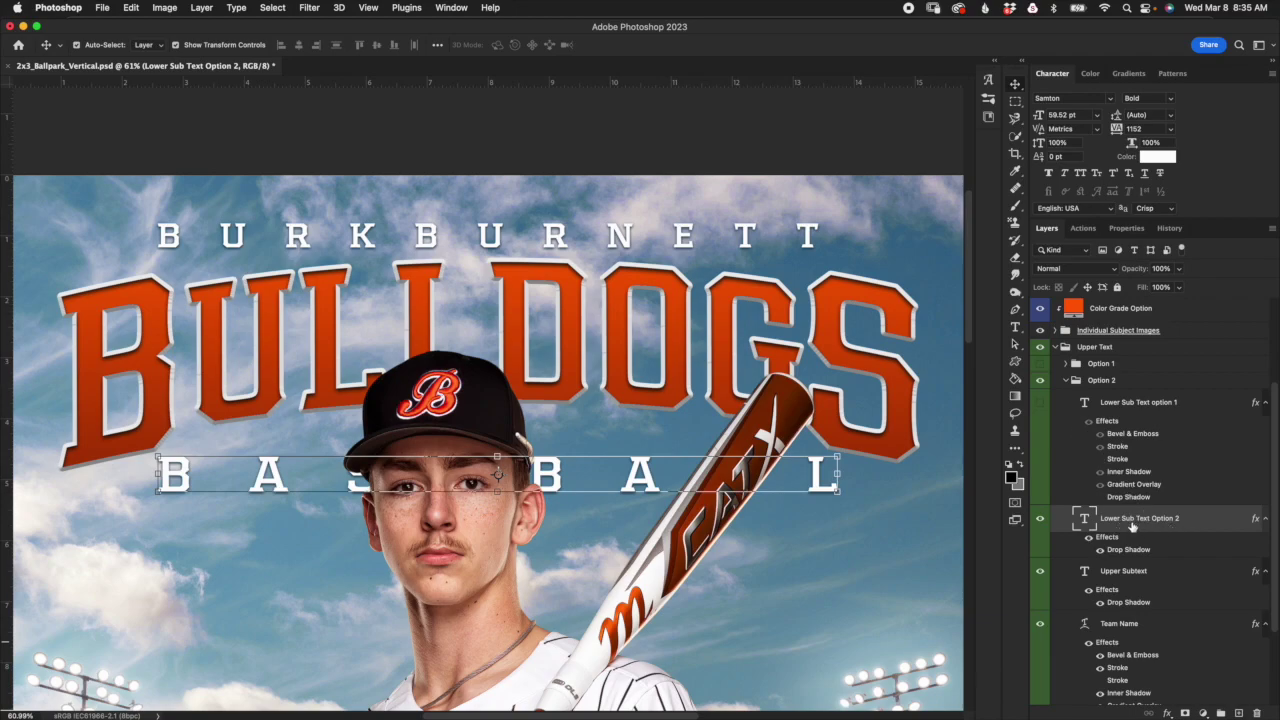
Step: Compare the Option 1 upper text with the Option 2 design, ending with only Option 2 shown
{"action": "left_click", "coordinate": [1041, 380]}
{"action": "left_click", "coordinate": [1041, 363]}
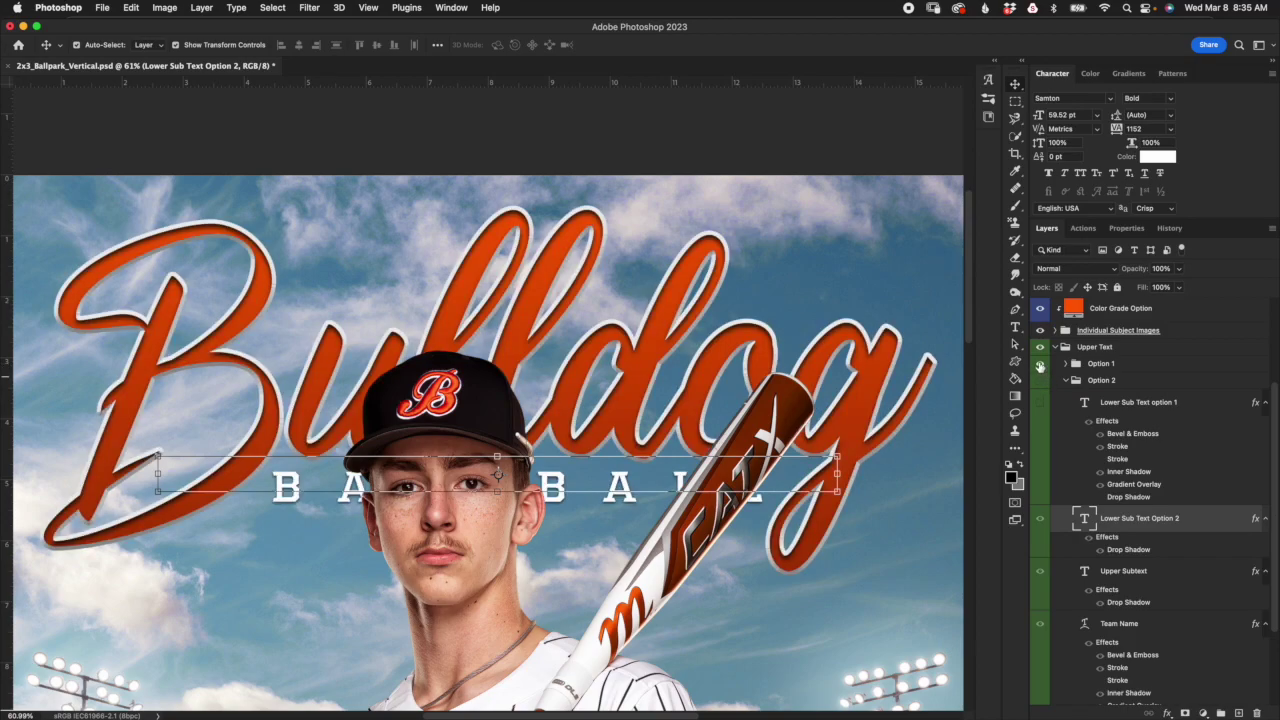
{"action": "left_click", "coordinate": [1040, 365]}
{"action": "left_click", "coordinate": [1041, 381]}
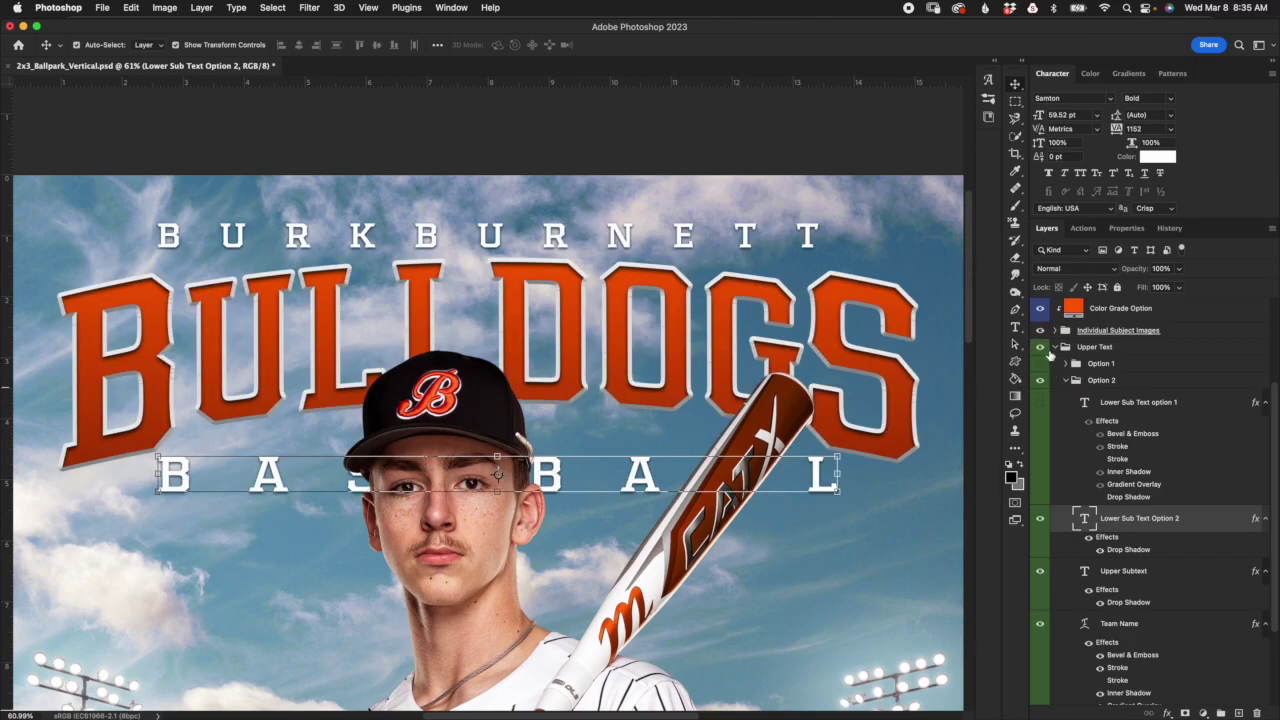
Step: Hide the Lower Sub Text Option 2 layer and show and select Lower Sub Text option 1 in its place
{"action": "left_click", "coordinate": [1041, 519]}
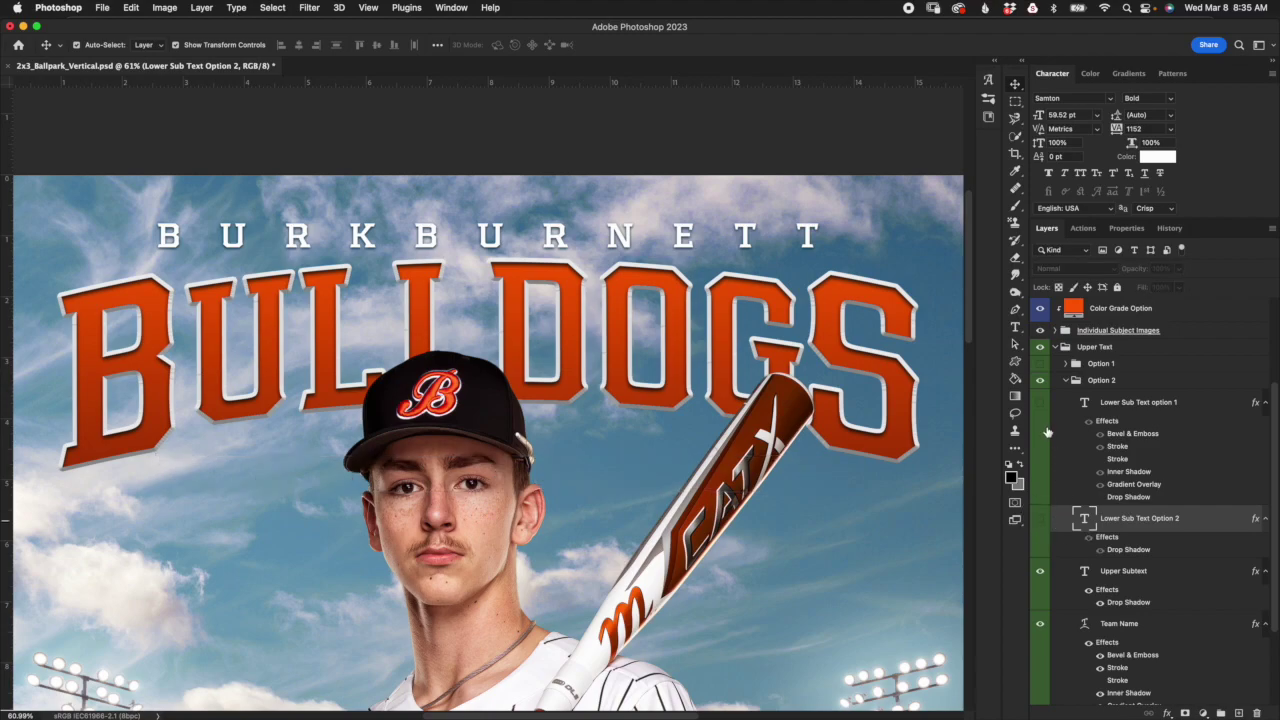
{"action": "left_click", "coordinate": [1041, 402]}
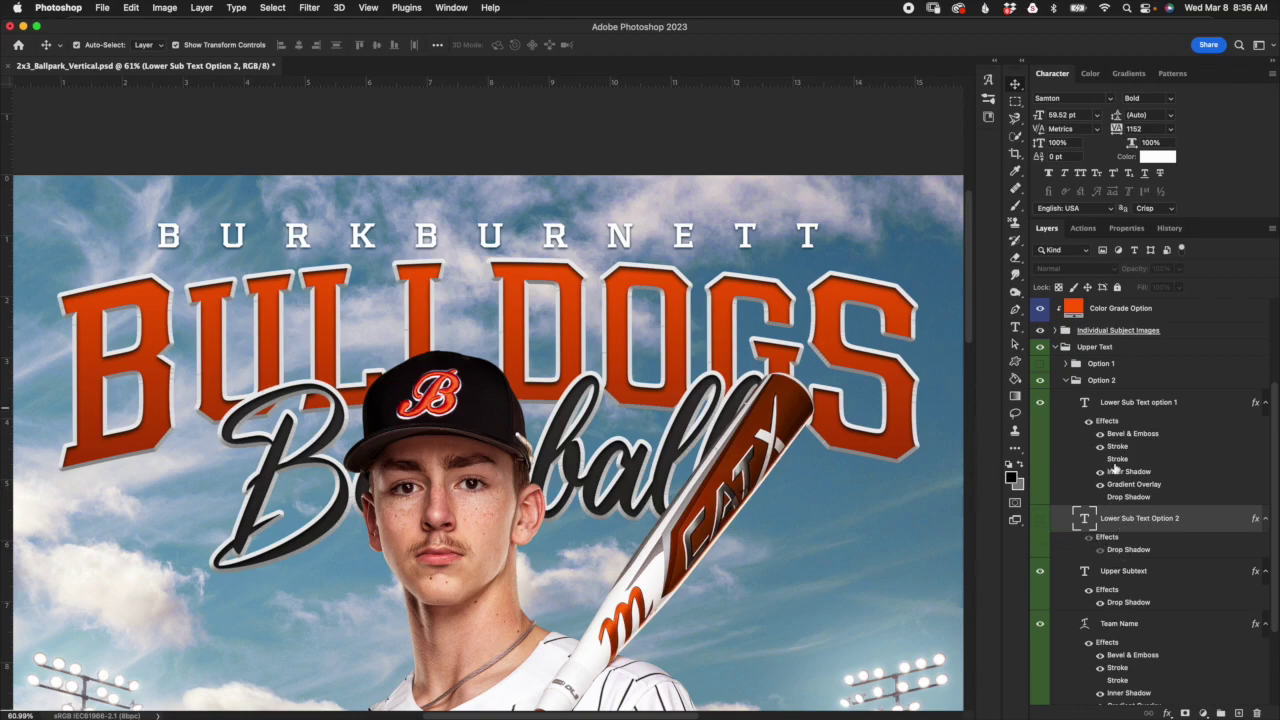
{"action": "left_click", "coordinate": [1145, 408]}
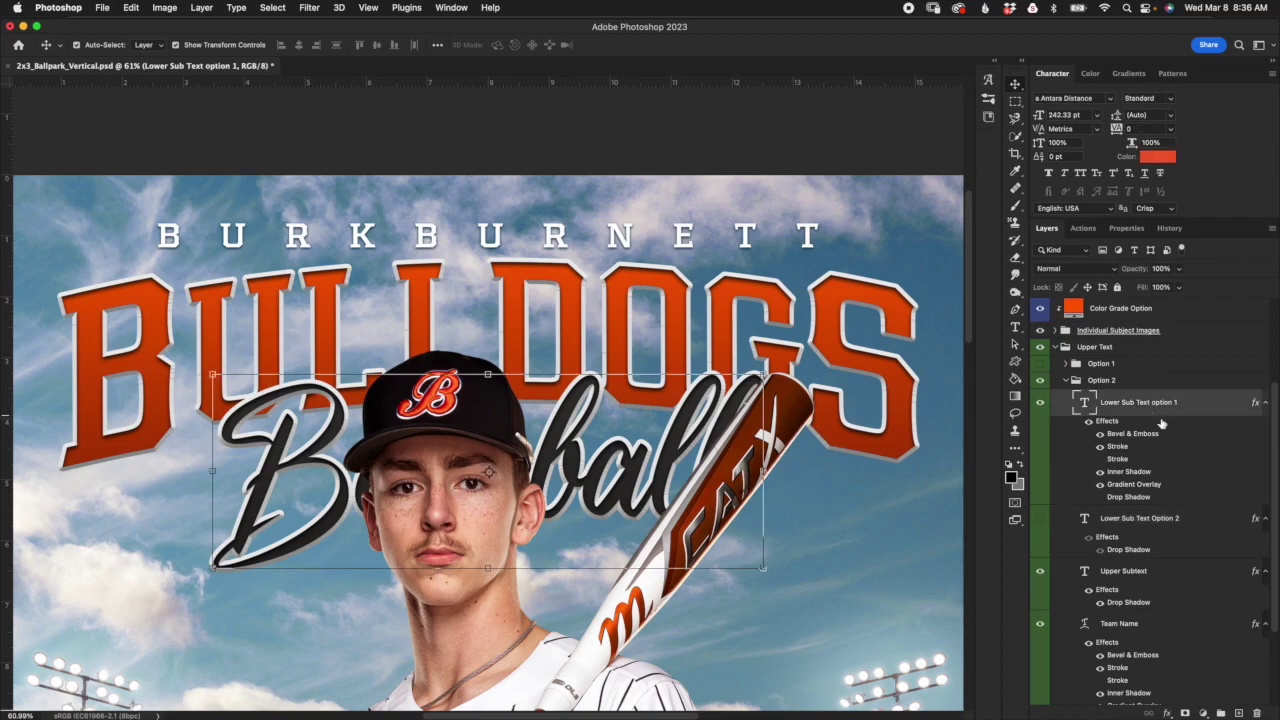
Step: Hide the Option 2 text group, and show and select the Option 1 group
{"action": "left_click", "coordinate": [1040, 401]}
{"action": "left_click", "coordinate": [1040, 363]}
{"action": "left_click", "coordinate": [1100, 363]}
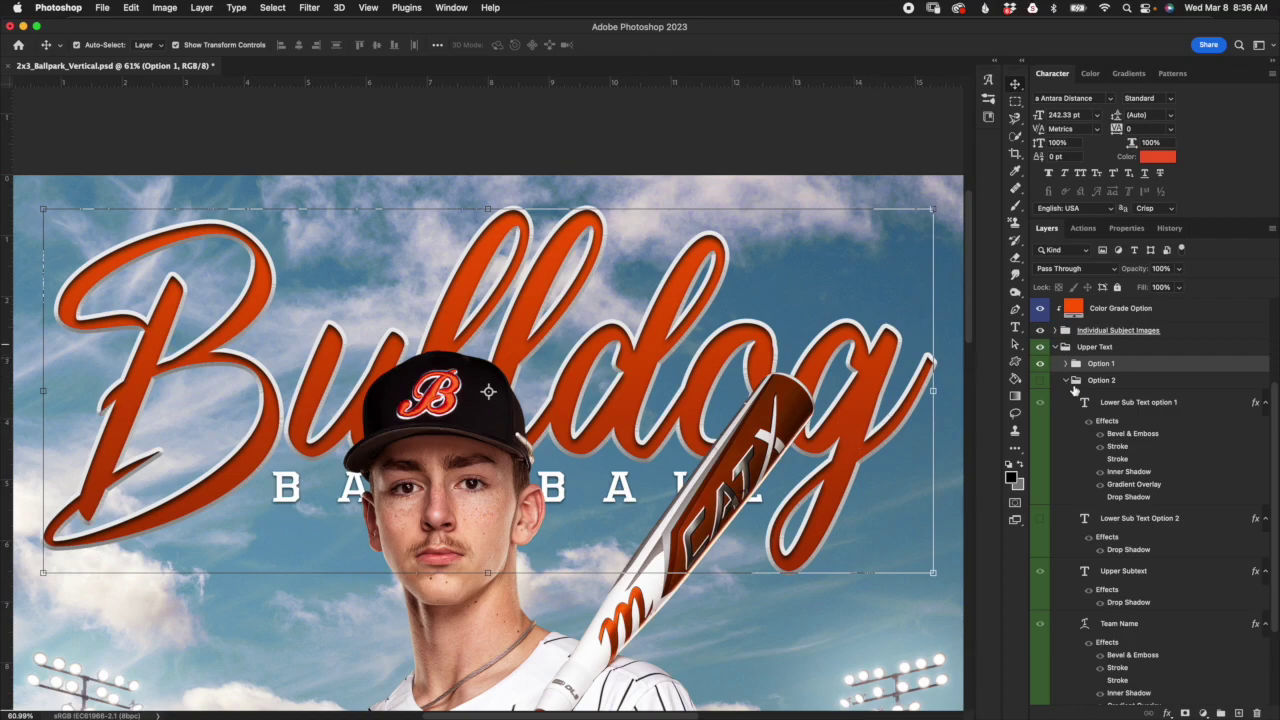
Step: Switch the upper text from the Option 1 group to Option 2, showing Lower Sub Text Option 2 instead of Lower Sub Text option 1
{"action": "left_click", "coordinate": [1040, 365]}
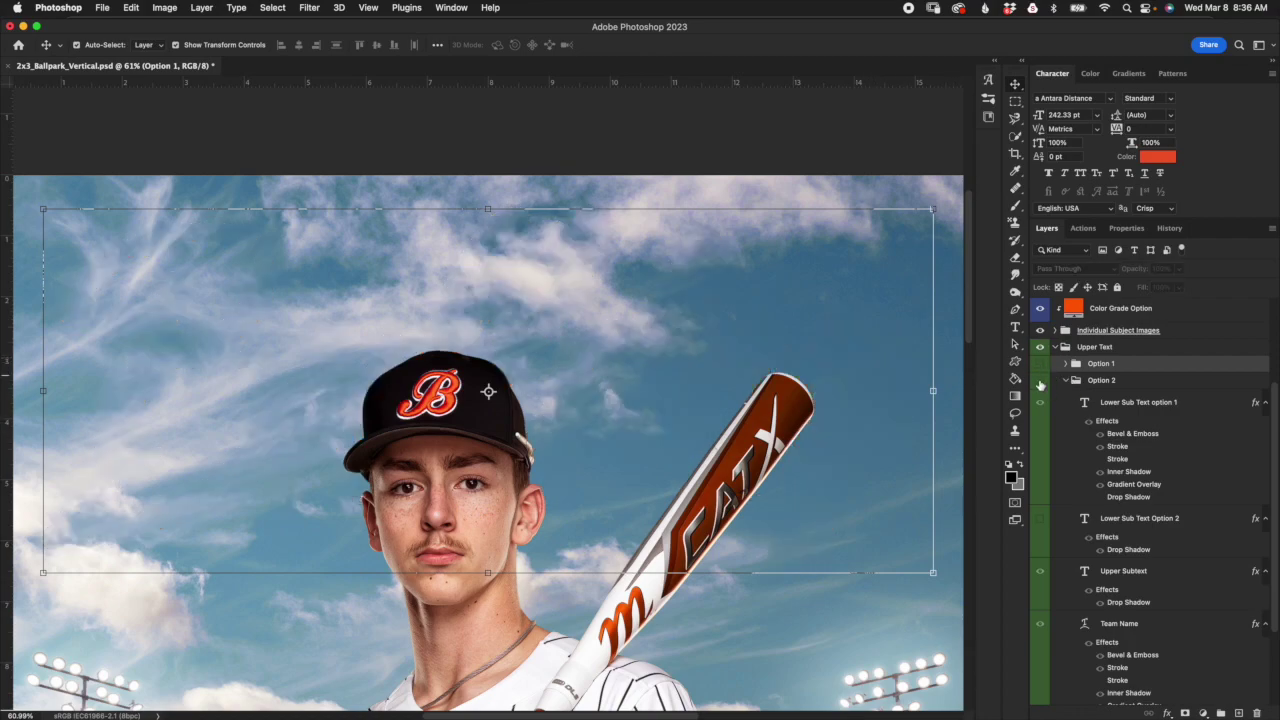
{"action": "left_click", "coordinate": [1040, 381]}
{"action": "left_click", "coordinate": [1040, 402]}
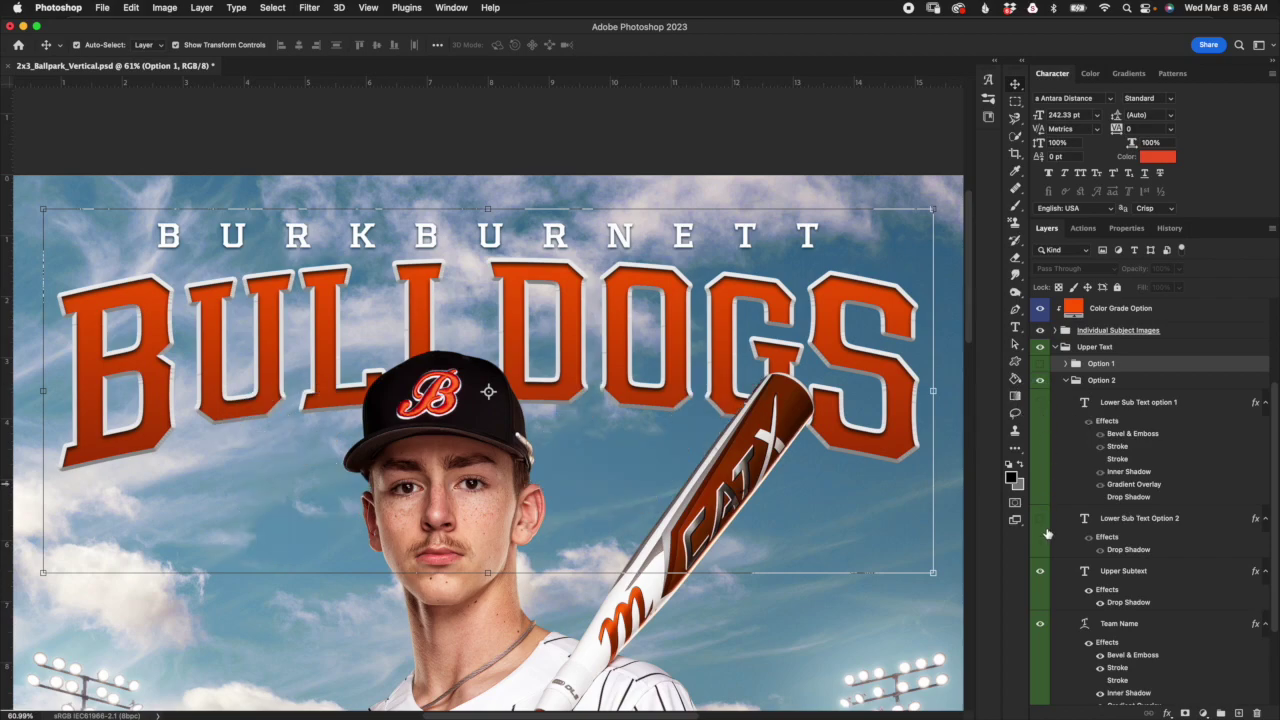
{"action": "scroll", "coordinate": [1262, 440], "scroll_direction": "down", "scroll_amount": 1}
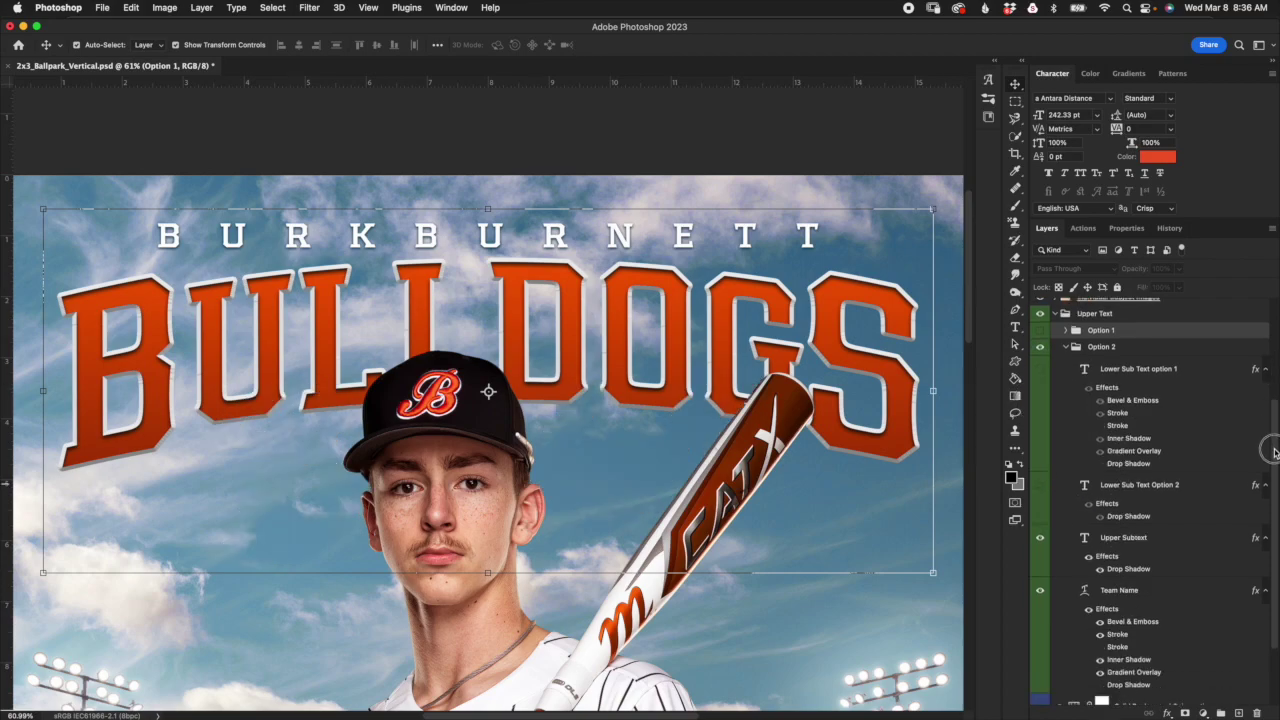
{"action": "left_click", "coordinate": [1040, 485]}
Step: Tighten the Upper Subtext's tracking to 574 and inspect its Drop Shadow settings without changing them
{"action": "left_click", "coordinate": [1150, 540]}
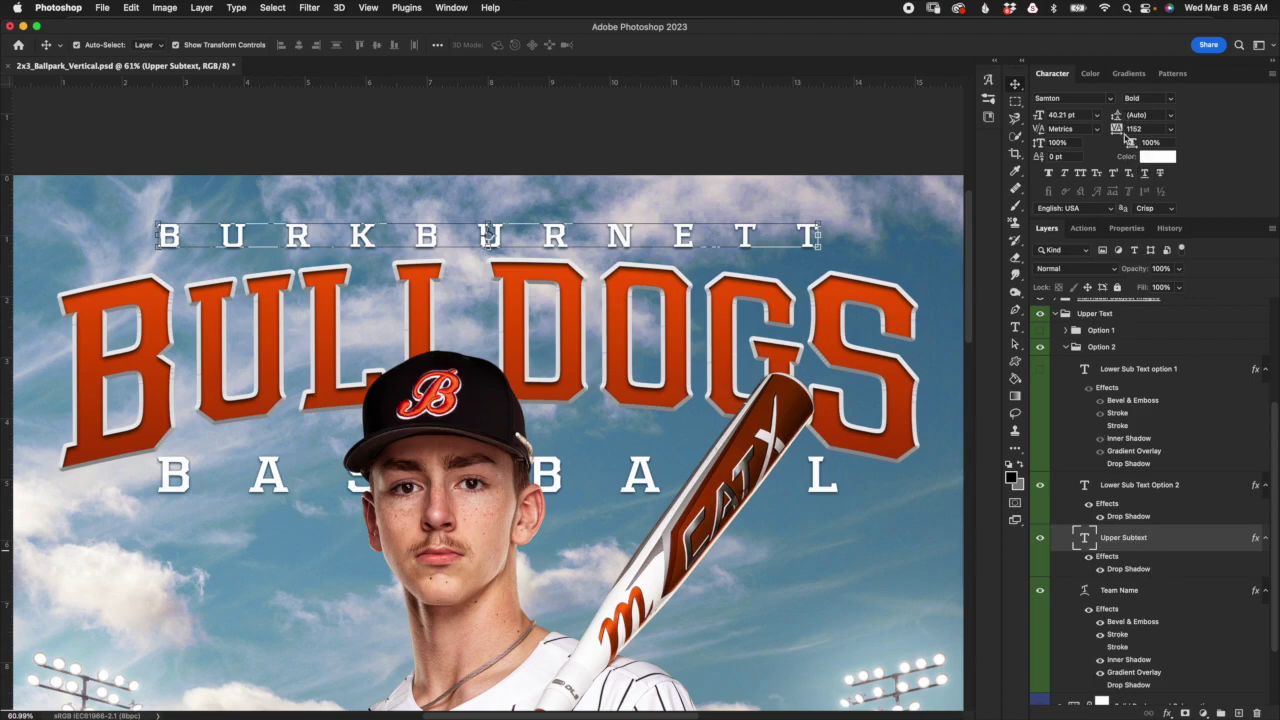
{"action": "left_click_drag", "start_coordinate": [1118, 130], "coordinate": [1126, 129]}
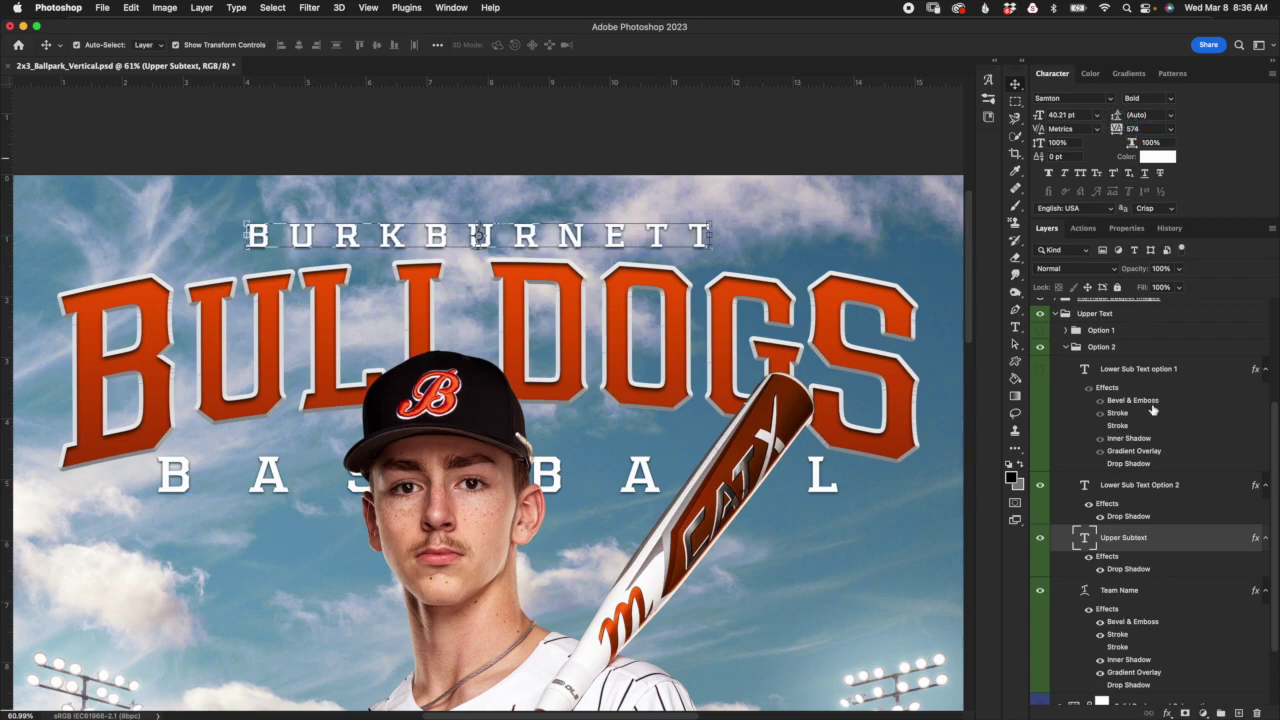
{"action": "double_click", "coordinate": [1145, 572]}
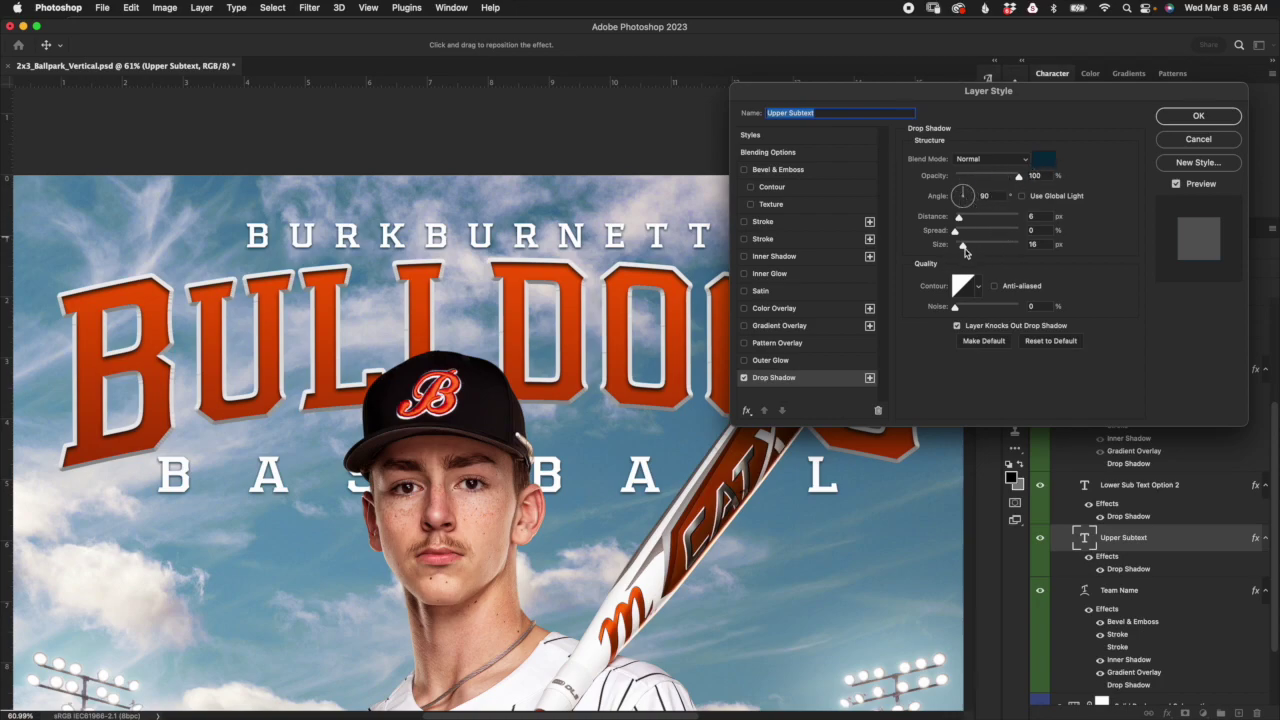
{"action": "left_click", "coordinate": [1198, 139]}
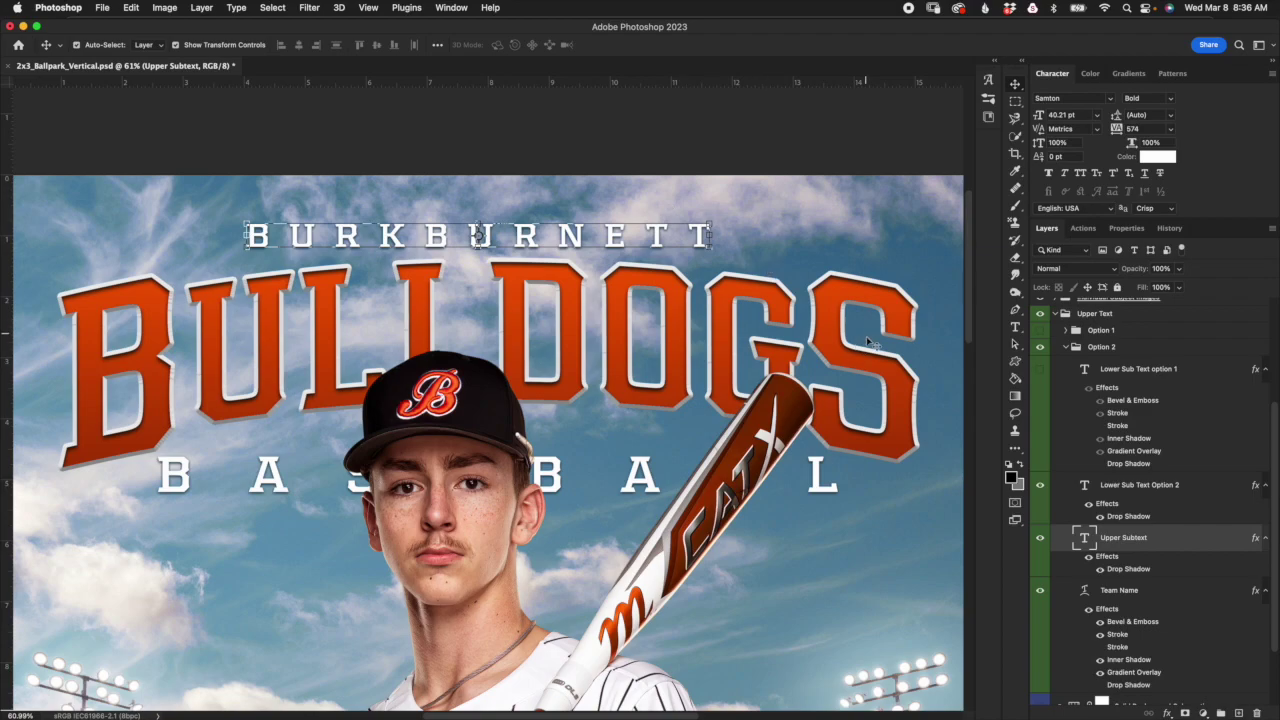
Step: Preview the Team Name layer's second Stroke and its Drop Shadow, switching each effect back off
{"action": "left_click", "coordinate": [1164, 592]}
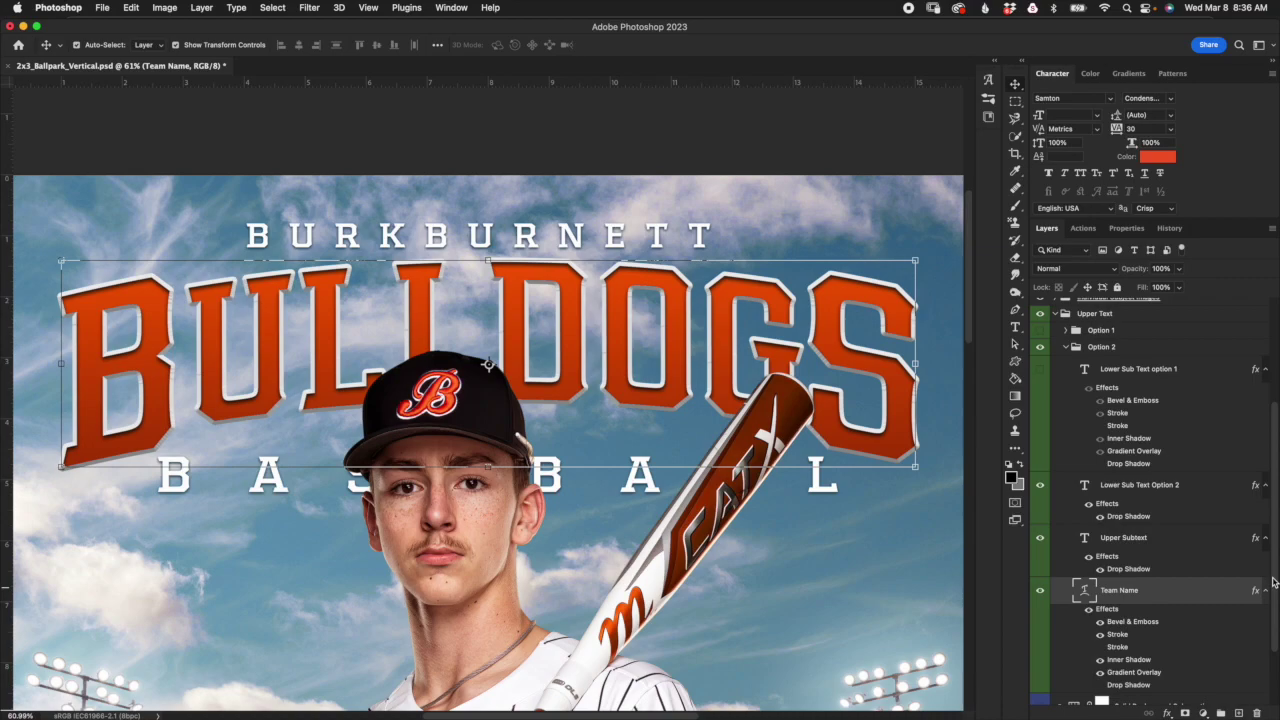
{"action": "scroll", "coordinate": [1274, 582], "scroll_direction": "down", "scroll_amount": 2}
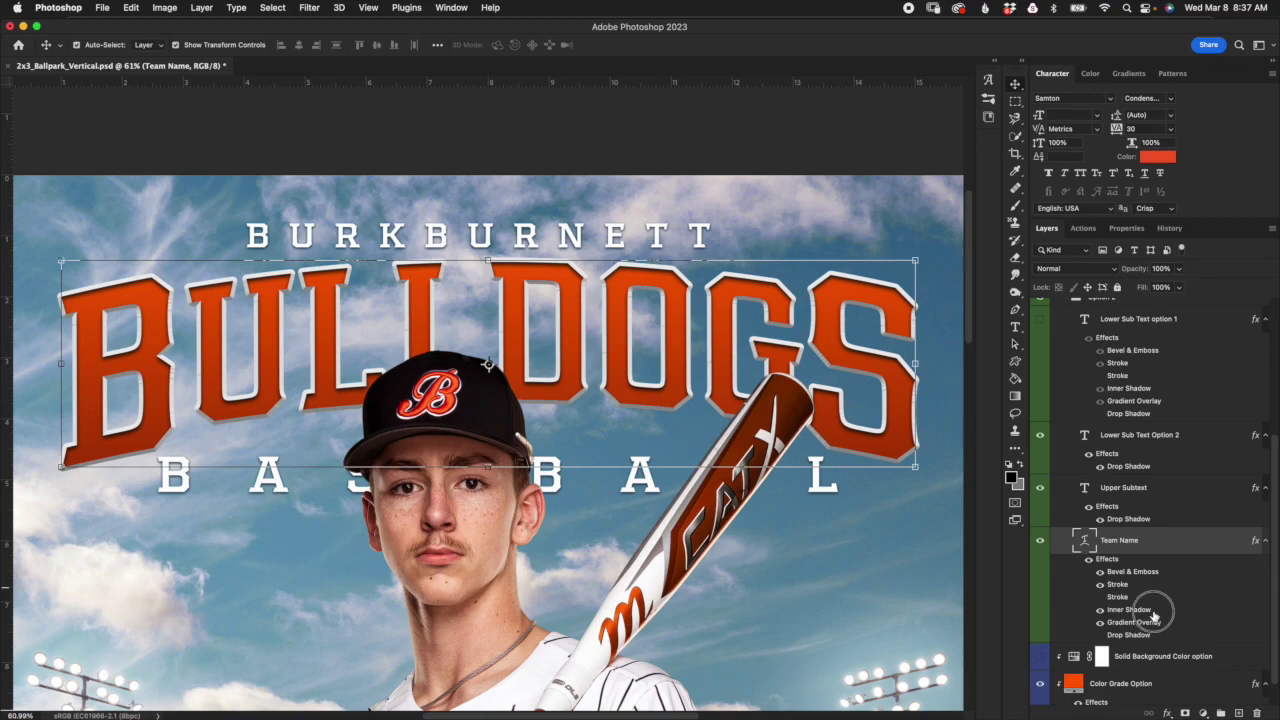
{"action": "left_click", "coordinate": [1100, 598]}
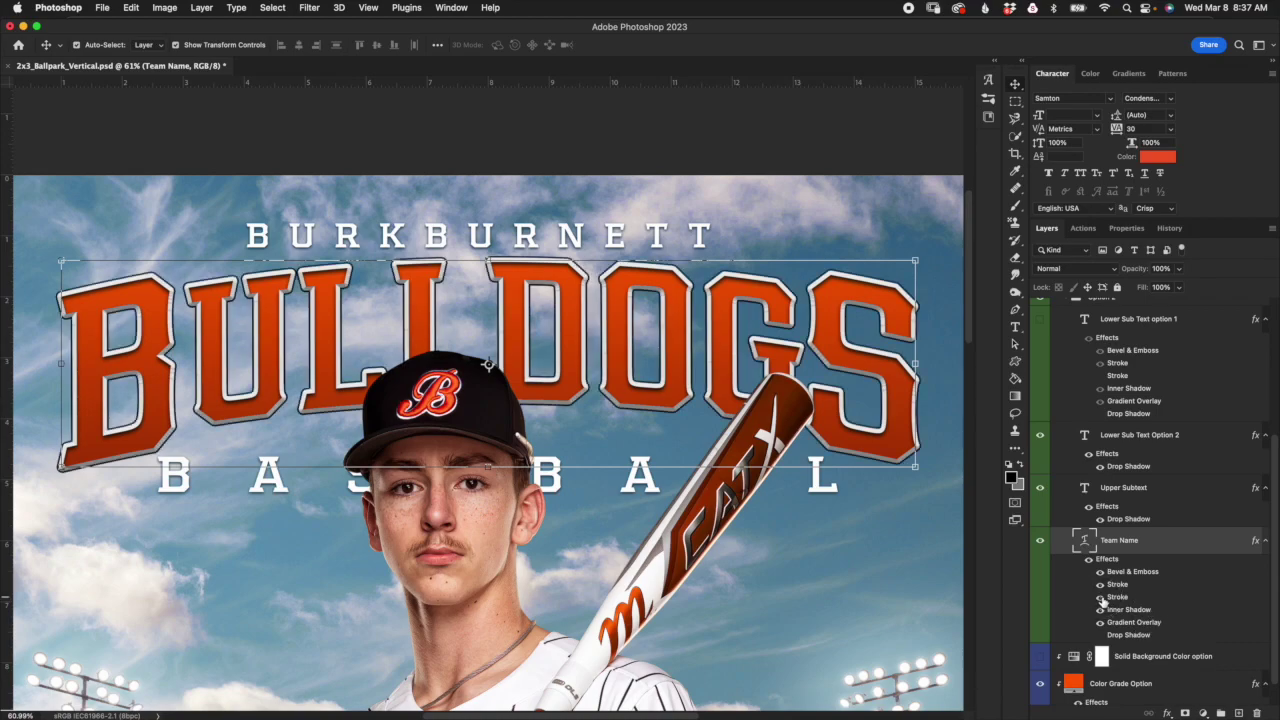
{"action": "left_click", "coordinate": [1101, 598]}
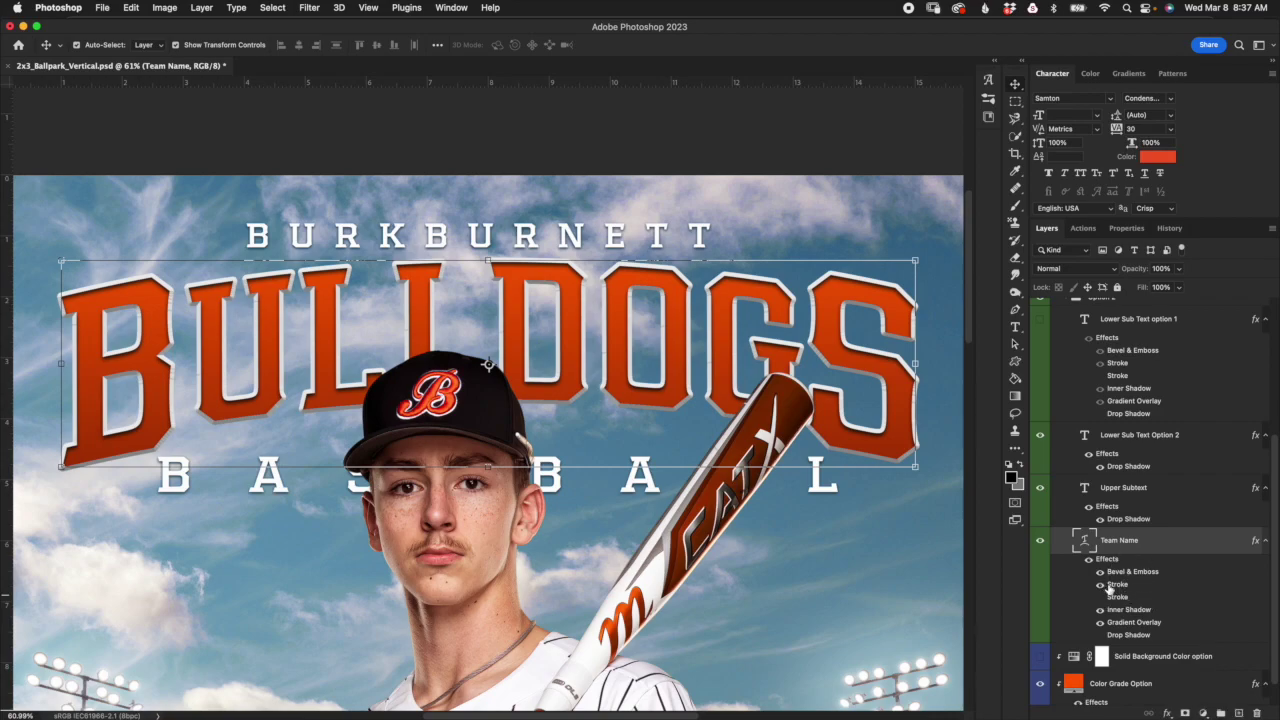
{"action": "left_click", "coordinate": [1101, 635]}
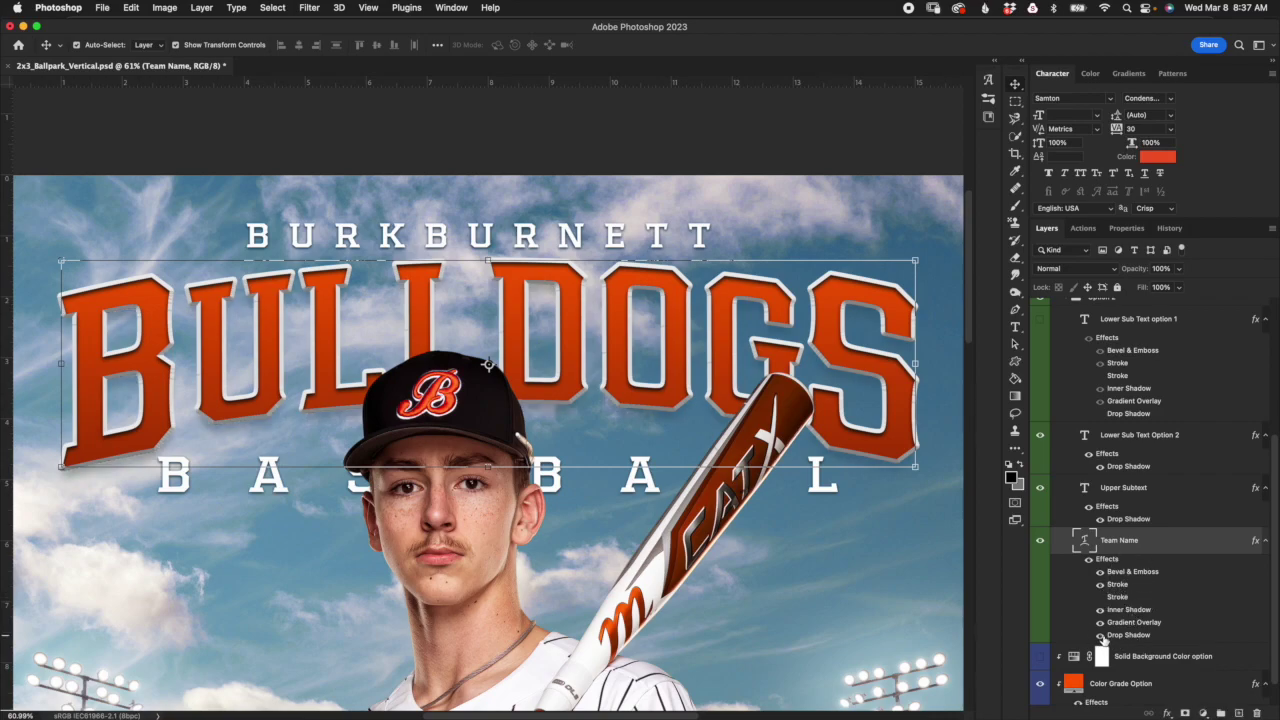
{"action": "left_click", "coordinate": [1101, 635]}
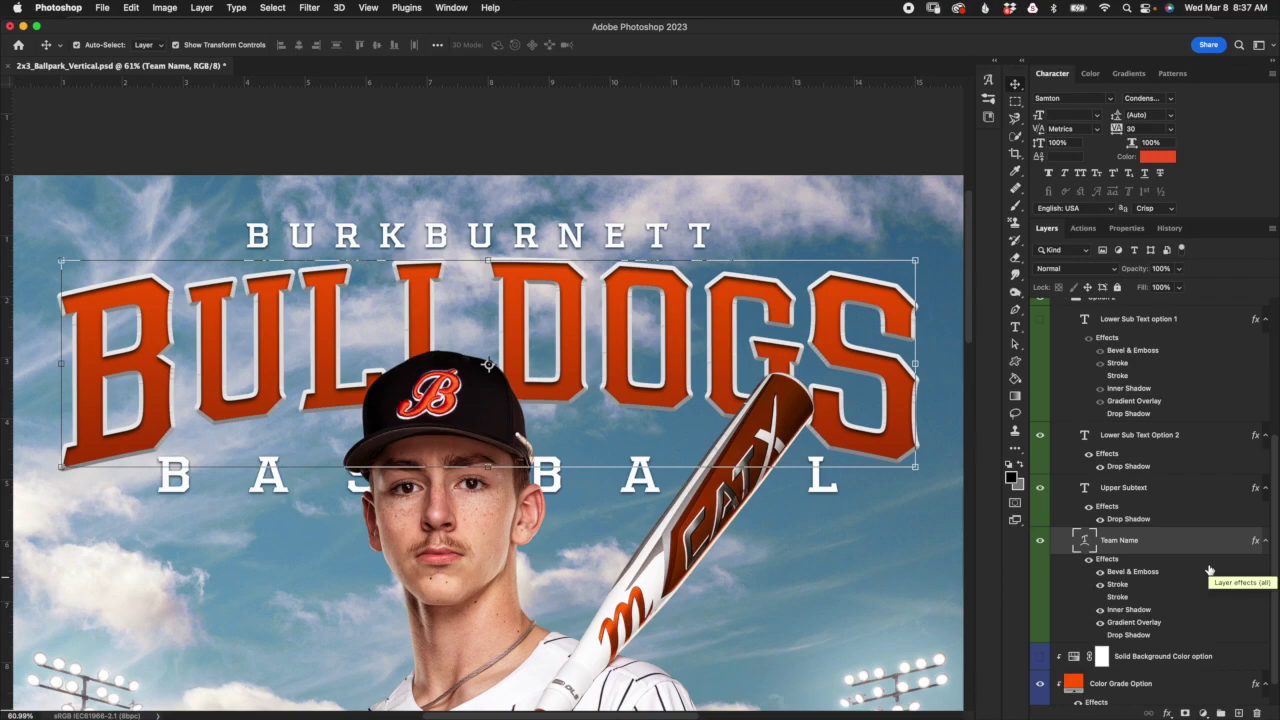
{"action": "left_click", "coordinate": [1086, 542]}
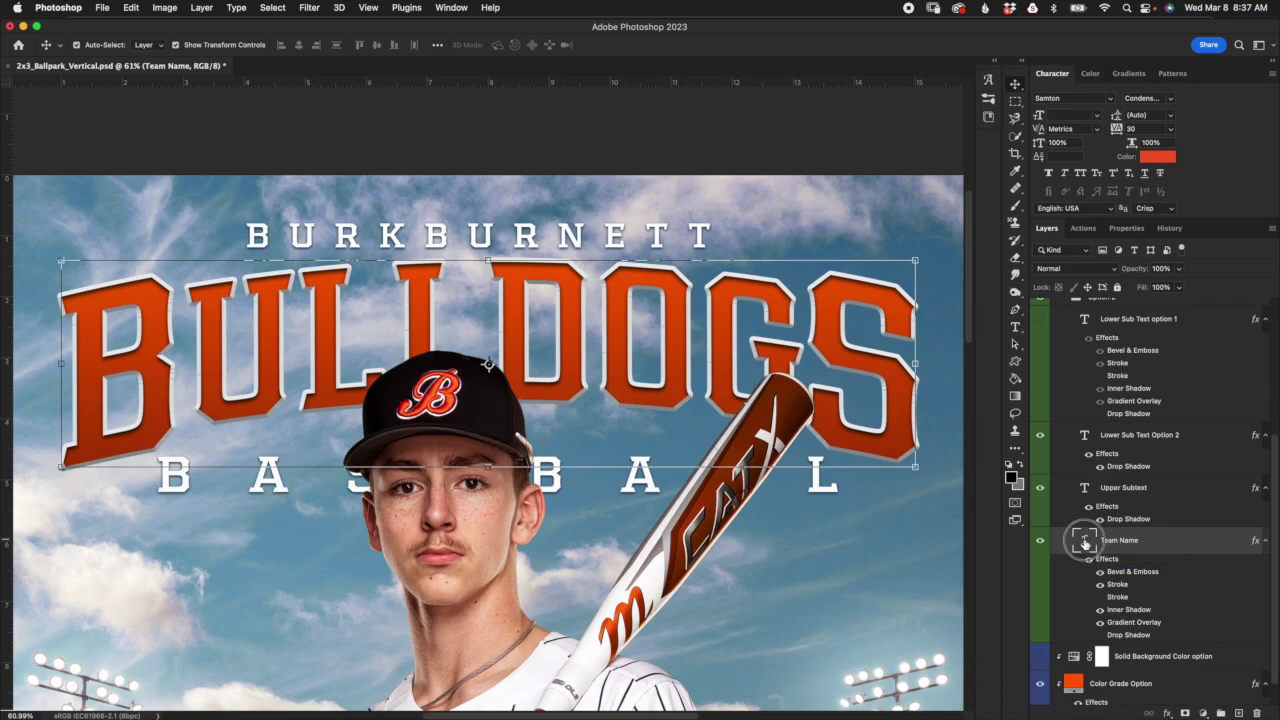
{"action": "double_click", "coordinate": [1086, 542]}
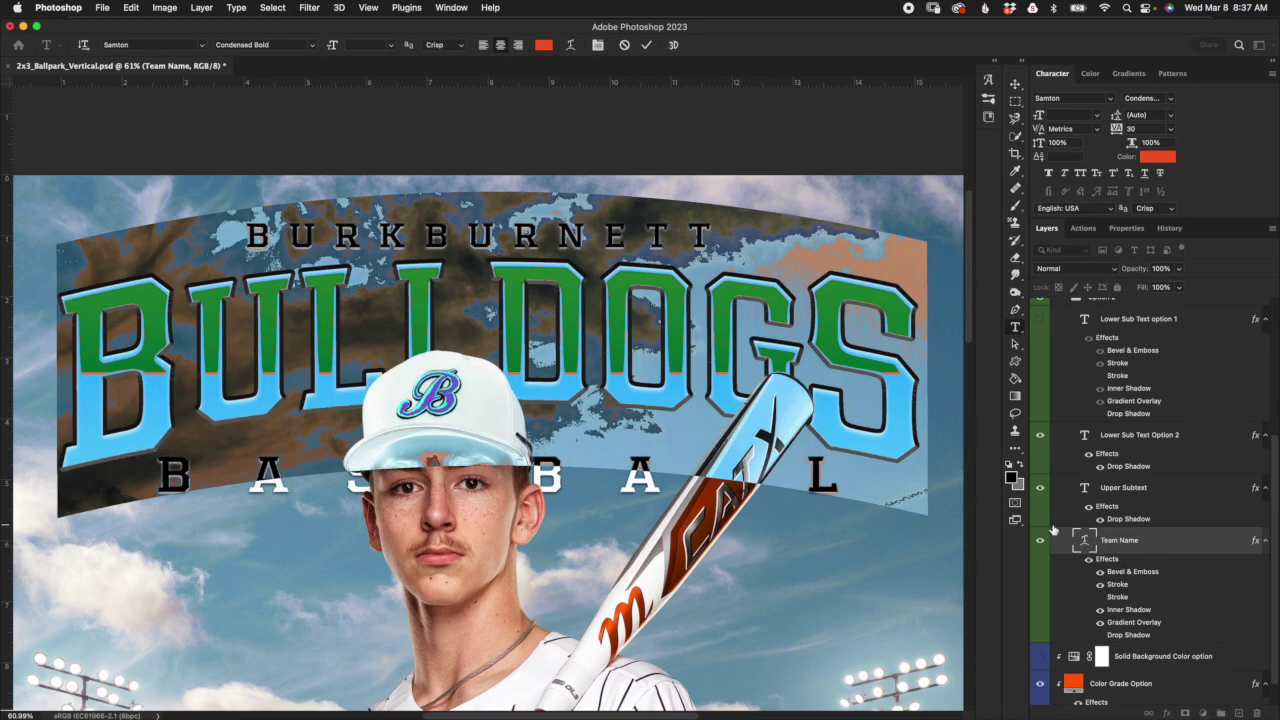
{"action": "type", "text": "RAIDER"}
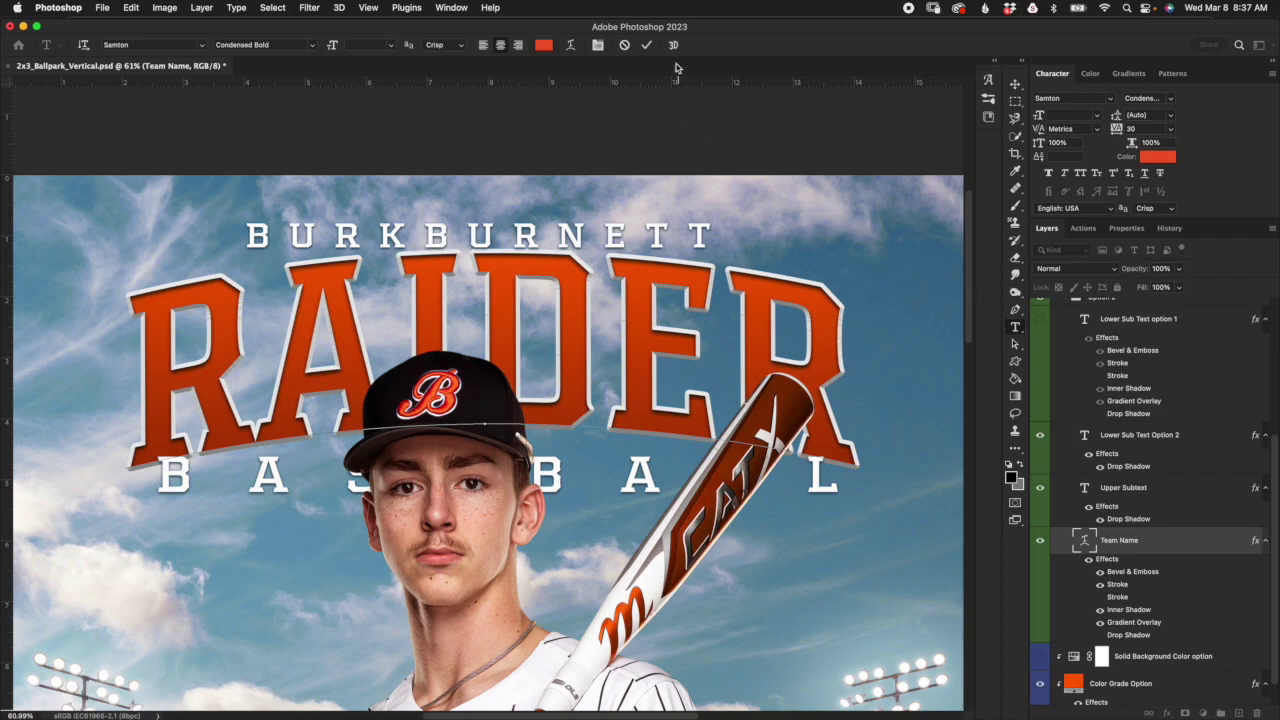
{"action": "left_click", "coordinate": [624, 45]}
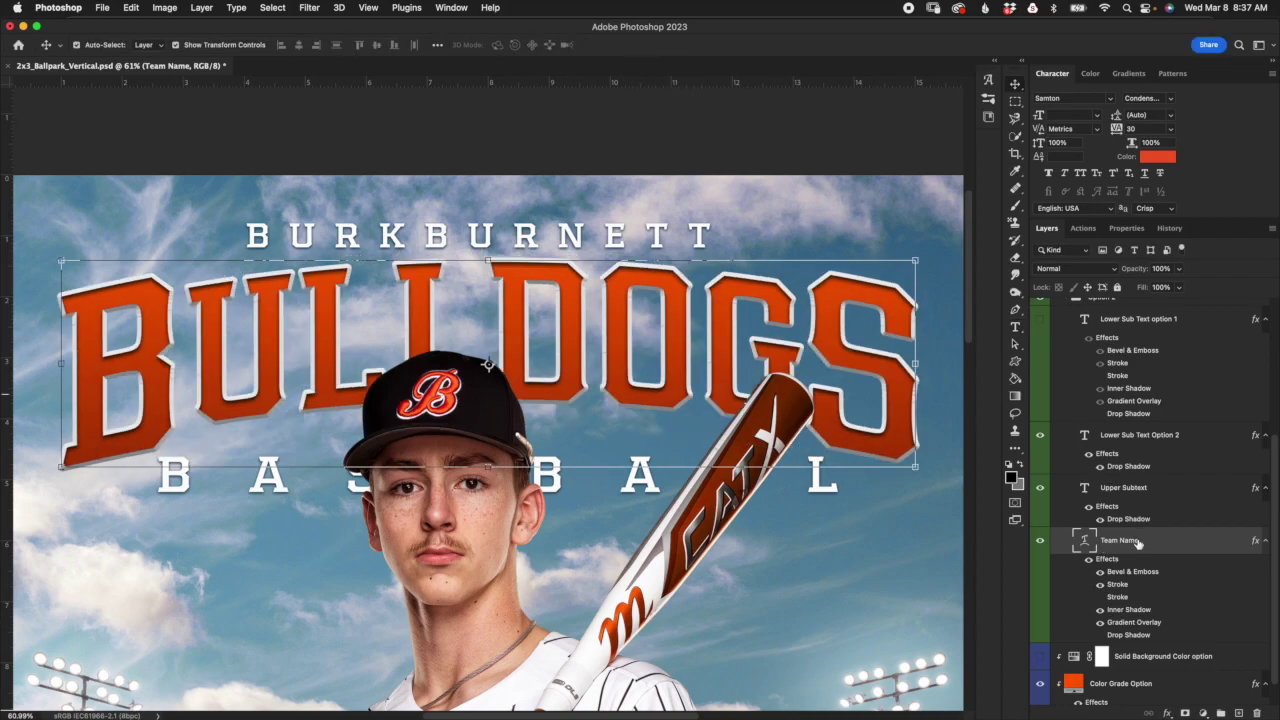
Step: Change the team name to RAIDERS by replacing the first letter and middle letters separately, keeping the larger first and last letters
{"action": "double_click", "coordinate": [1085, 542]}
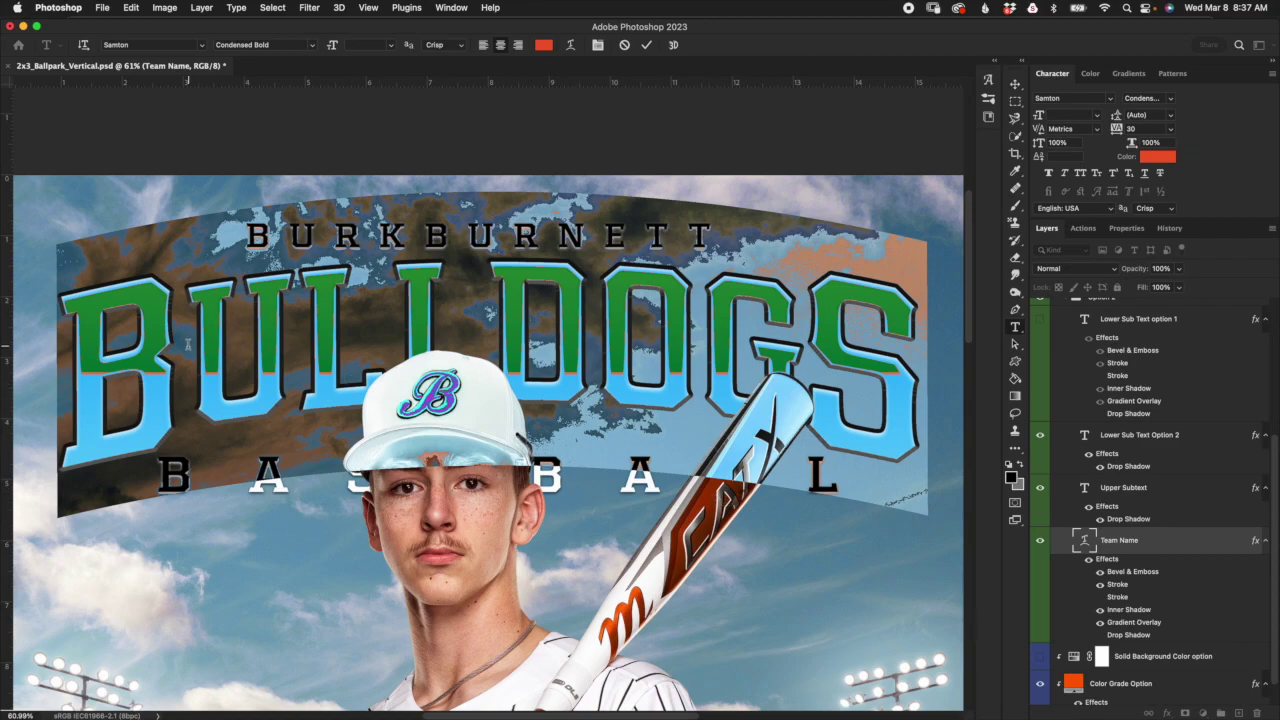
{"action": "left_click_drag", "start_coordinate": [186, 347], "coordinate": [62, 356]}
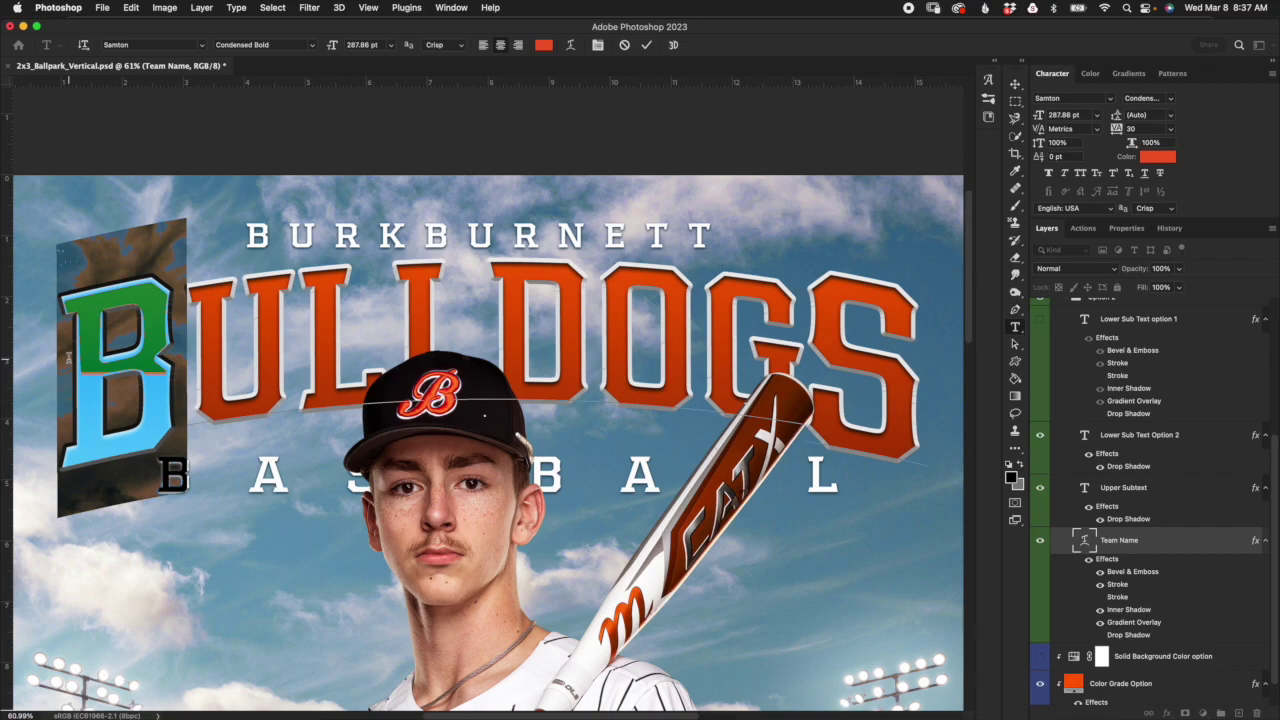
{"action": "type", "text": "R"}
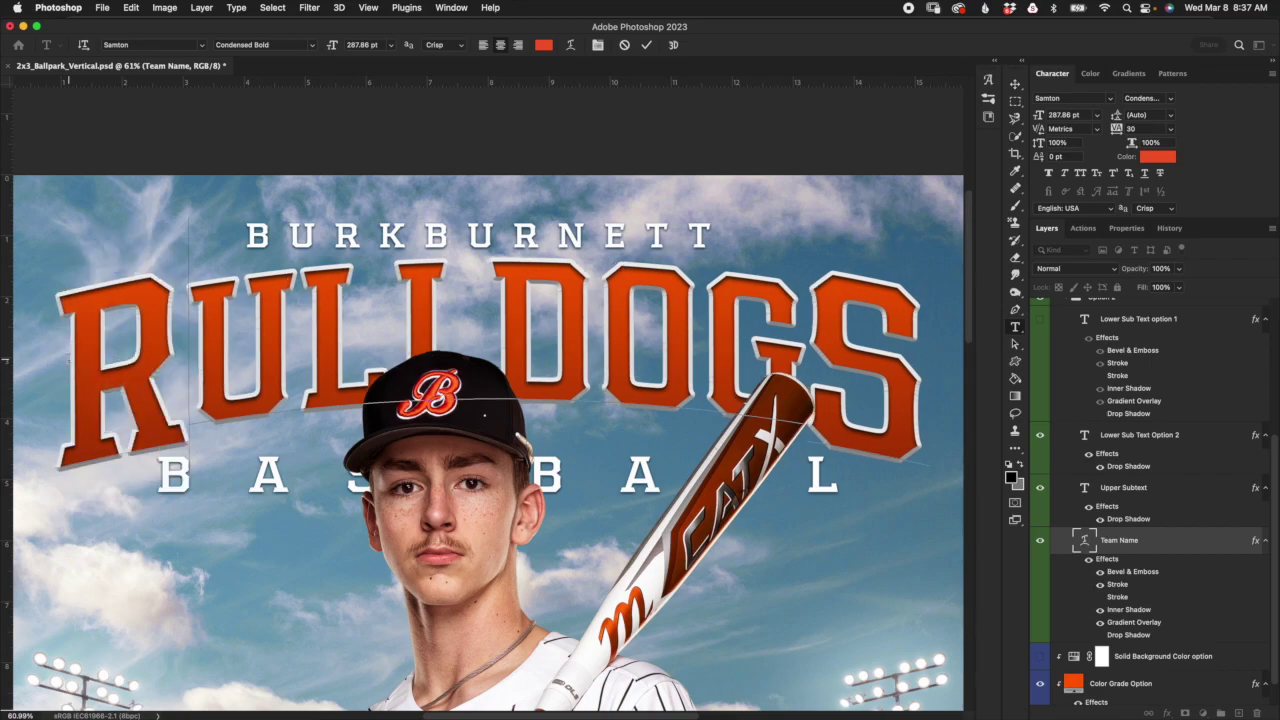
{"action": "left_click_drag", "start_coordinate": [190, 326], "coordinate": [772, 392]}
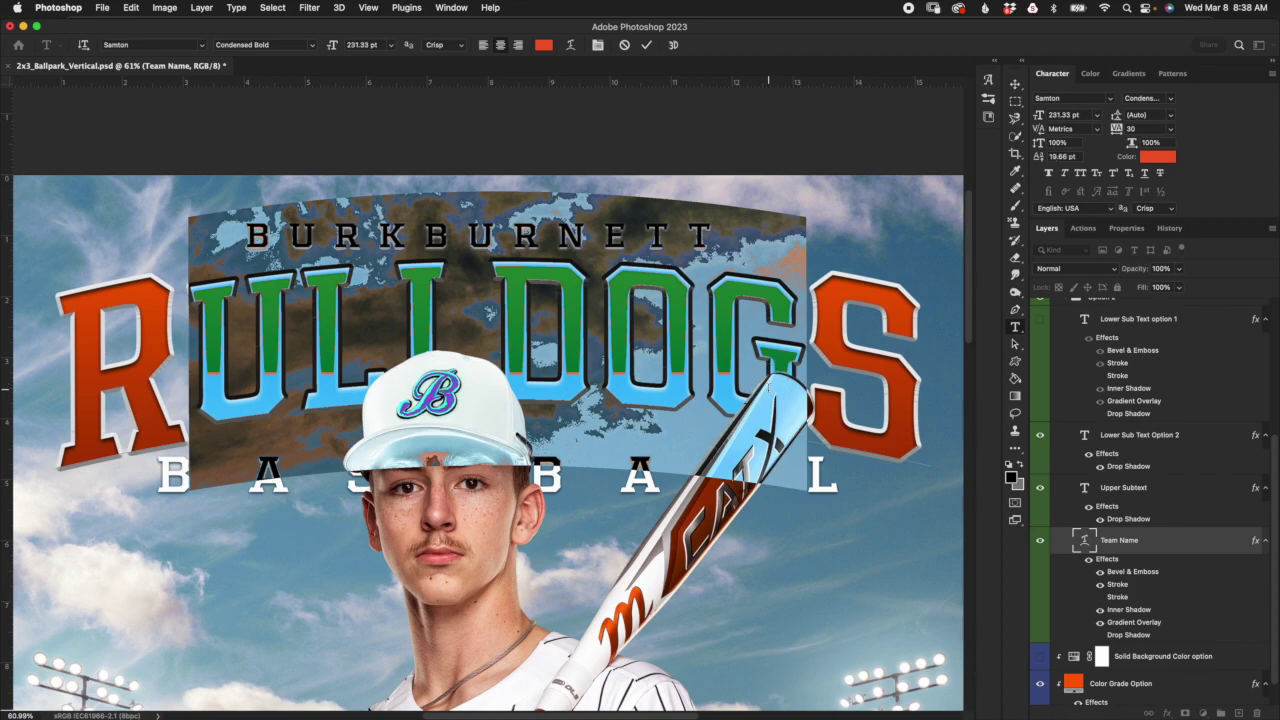
{"action": "type", "text": "AIDE"}
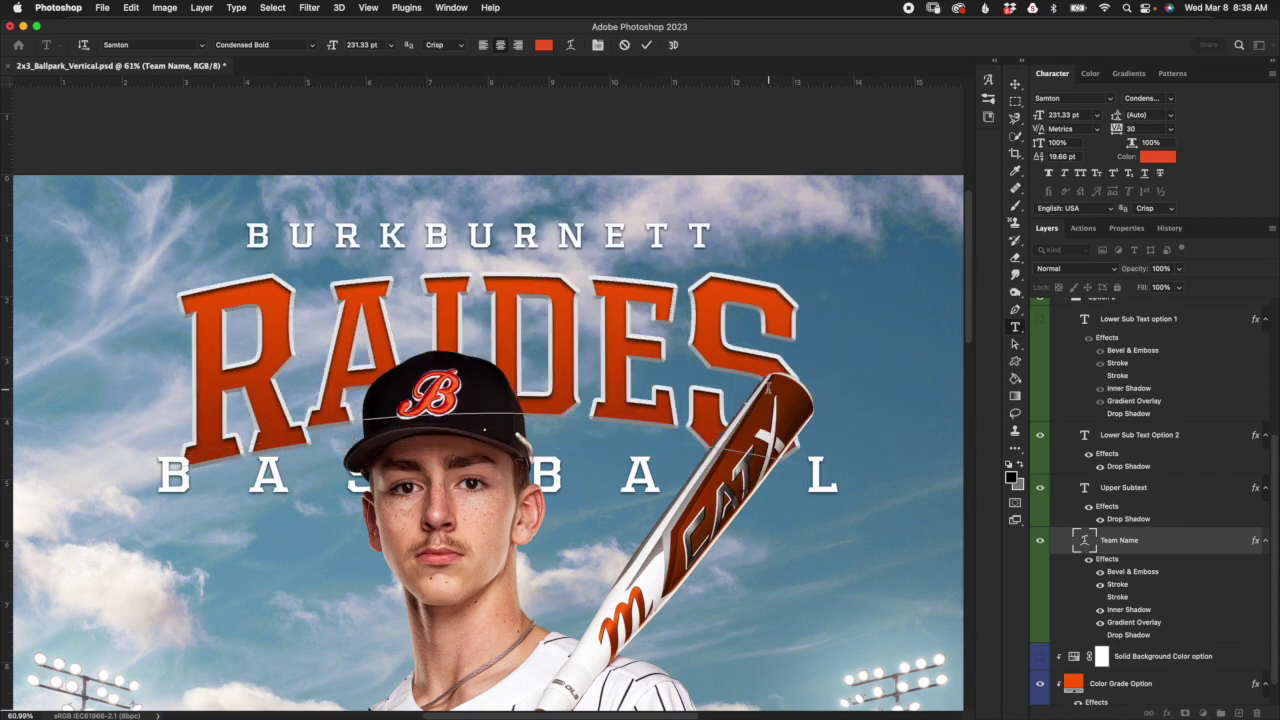
{"action": "type", "text": "R"}
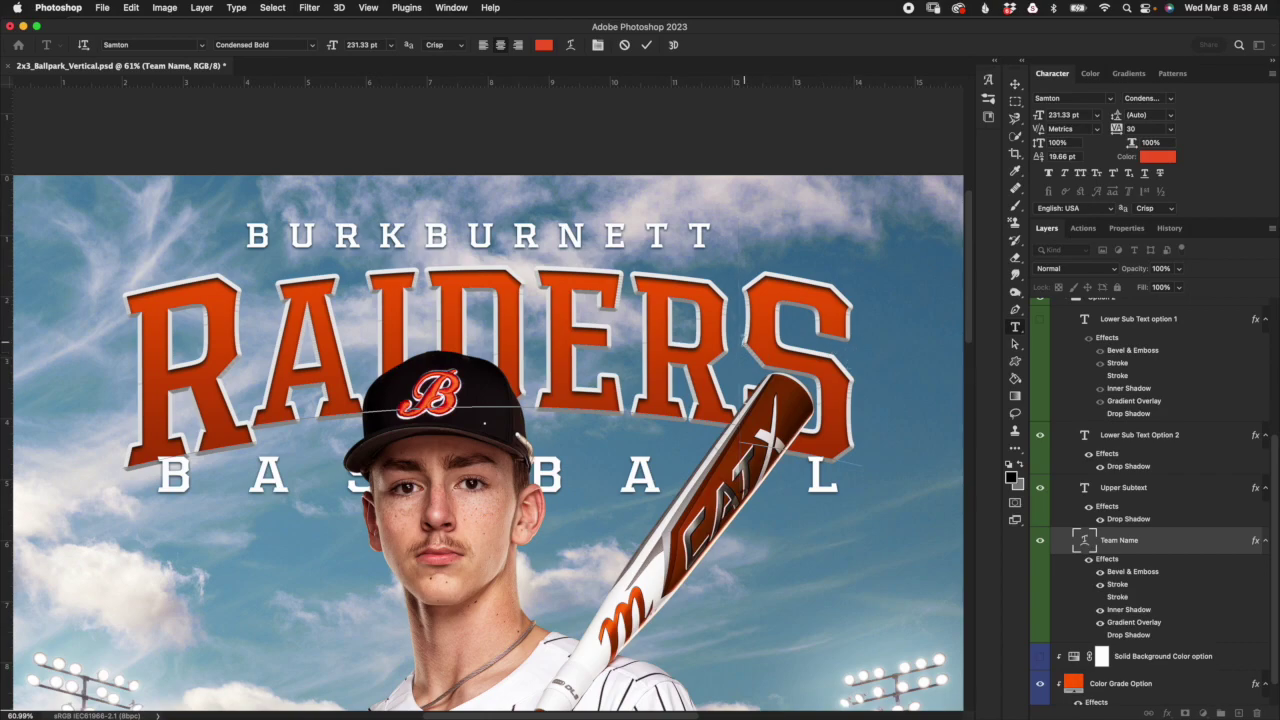
{"action": "left_click_drag", "start_coordinate": [740, 338], "coordinate": [862, 357]}
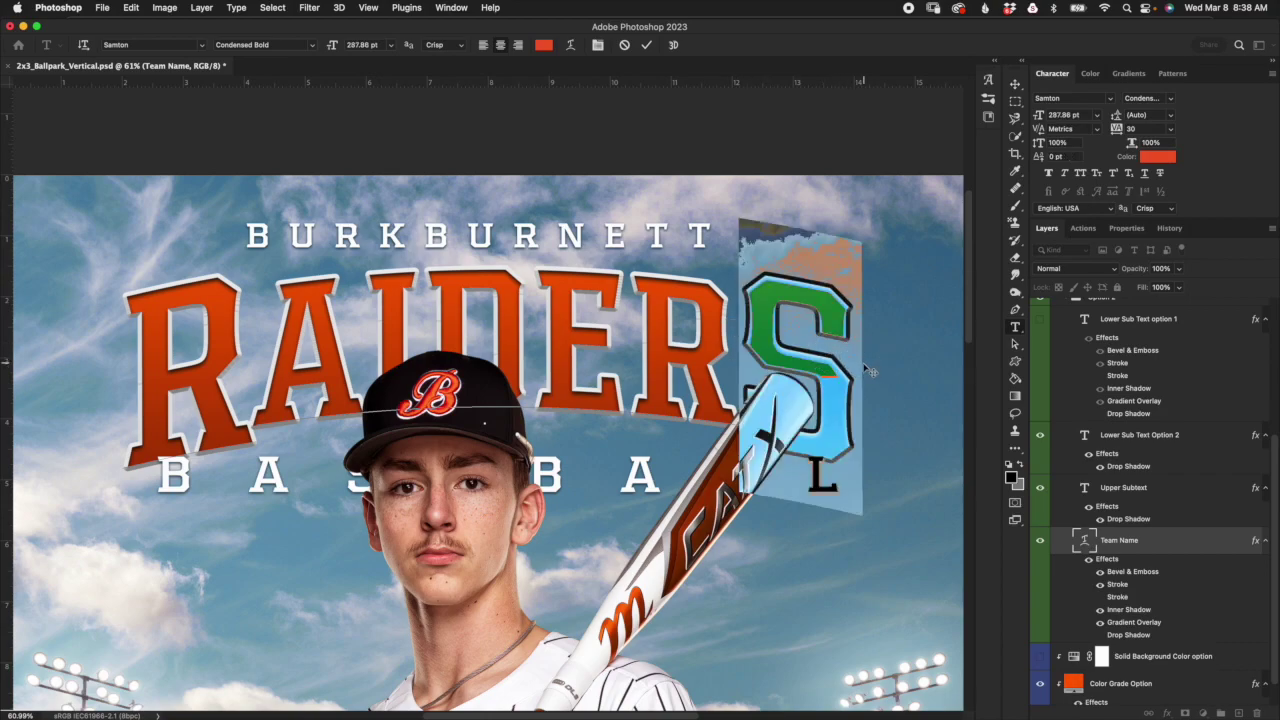
{"action": "left_click", "coordinate": [646, 48]}
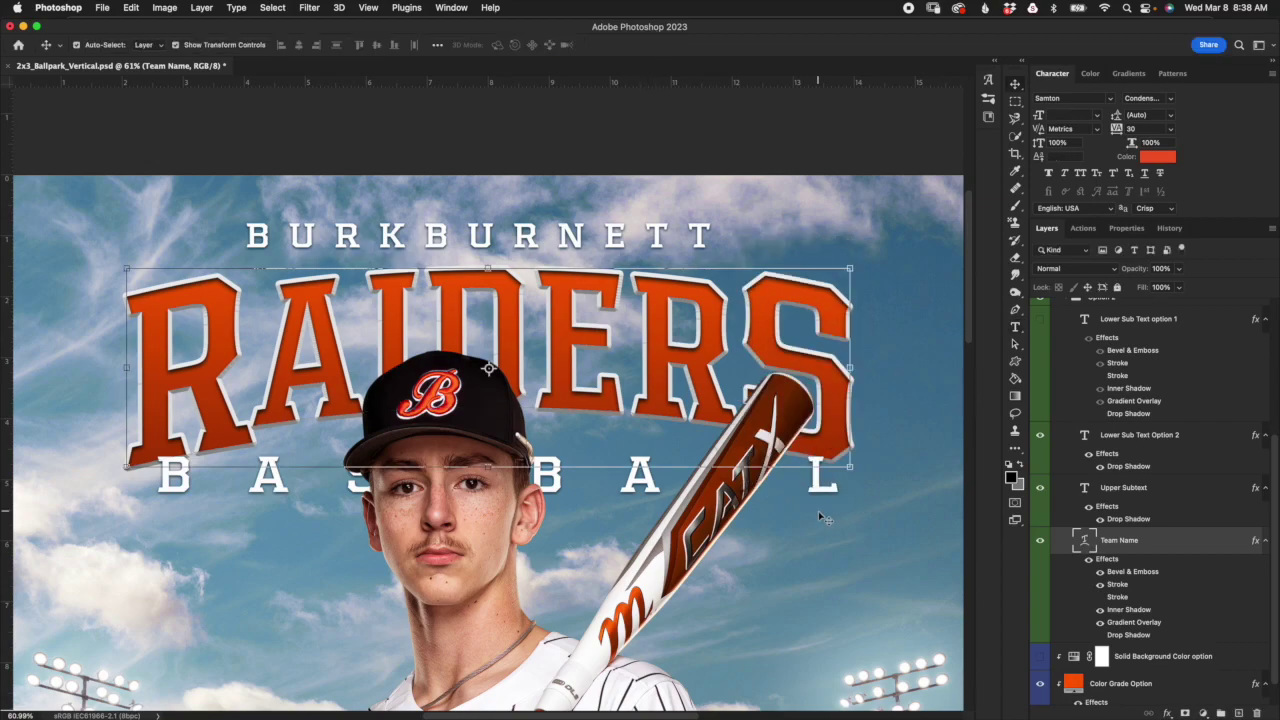
Step: Scale the RAIDERS team name up slightly and lower it a little beneath the upper subtext
{"action": "scroll", "coordinate": [818, 511], "scroll_direction": "down", "scroll_amount": 5}
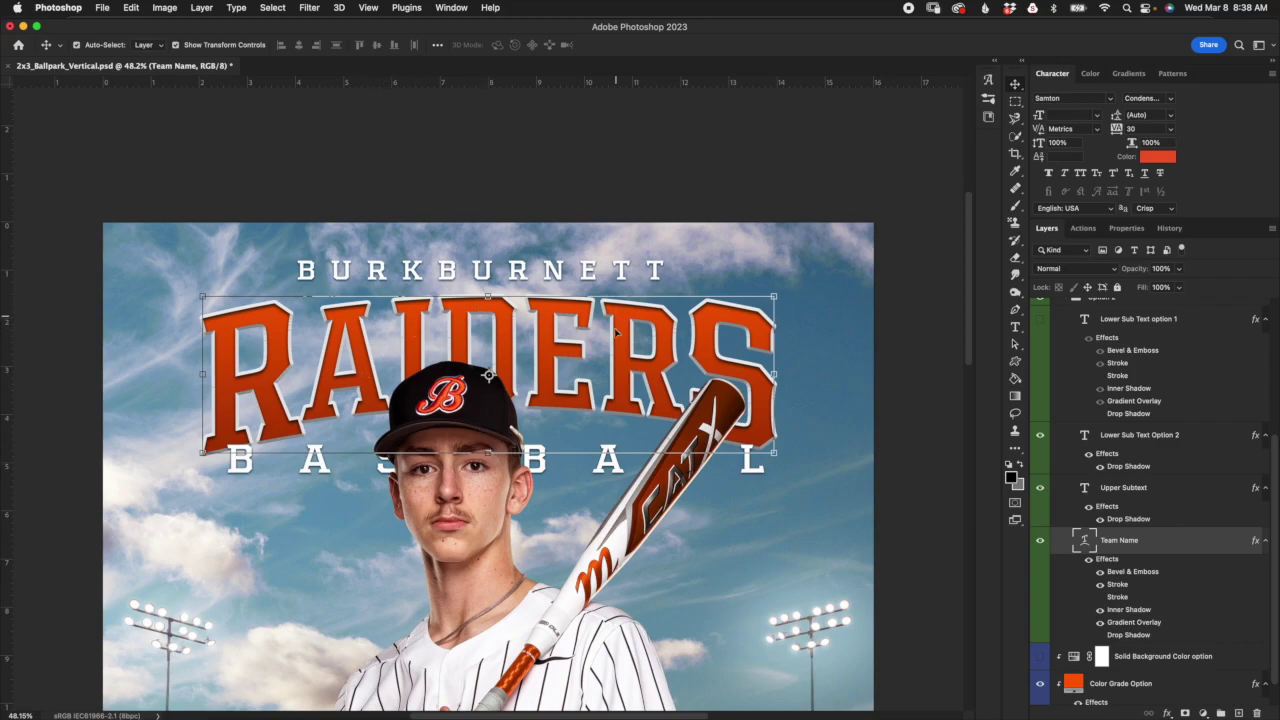
{"action": "left_click_drag", "start_coordinate": [493, 453], "coordinate": [490, 510]}
{"action": "left_click", "coordinate": [676, 47]}
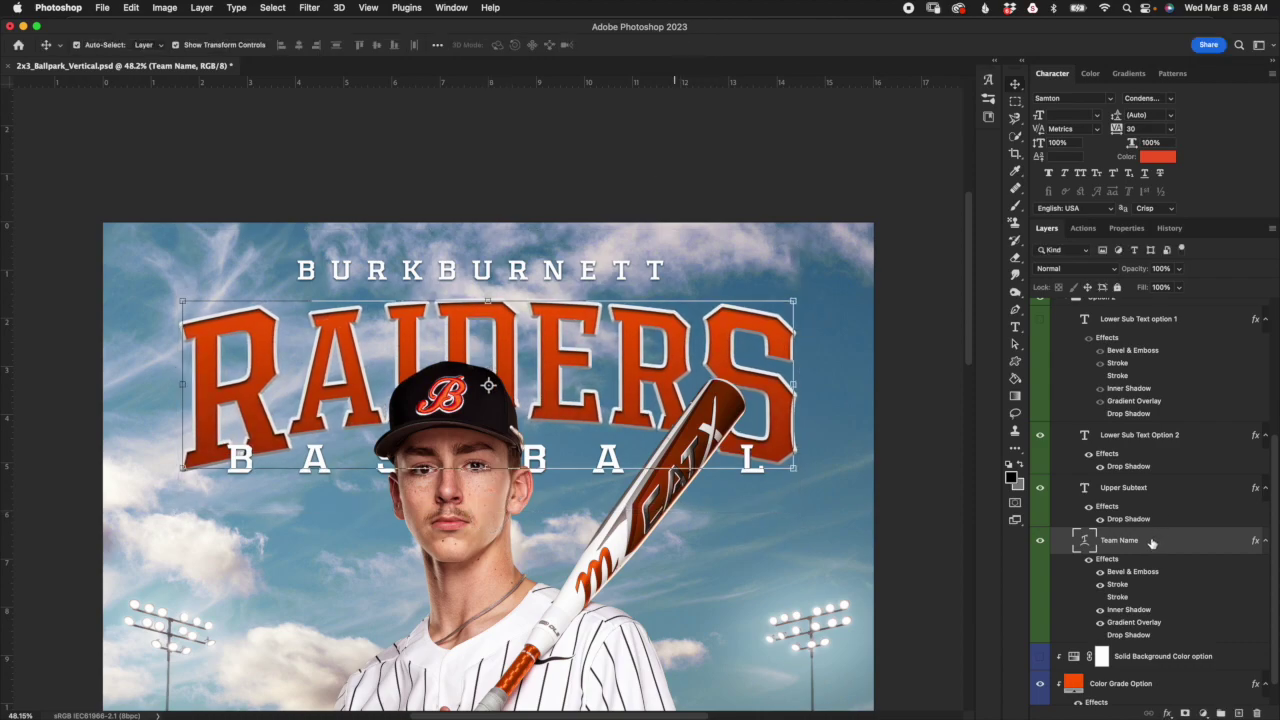
Step: Move the Lower Sub Text Option 2 line, BASEBALL, down so it clears the bottom of the team name
{"action": "scroll", "coordinate": [1145, 556], "scroll_direction": "down", "scroll_amount": 1}
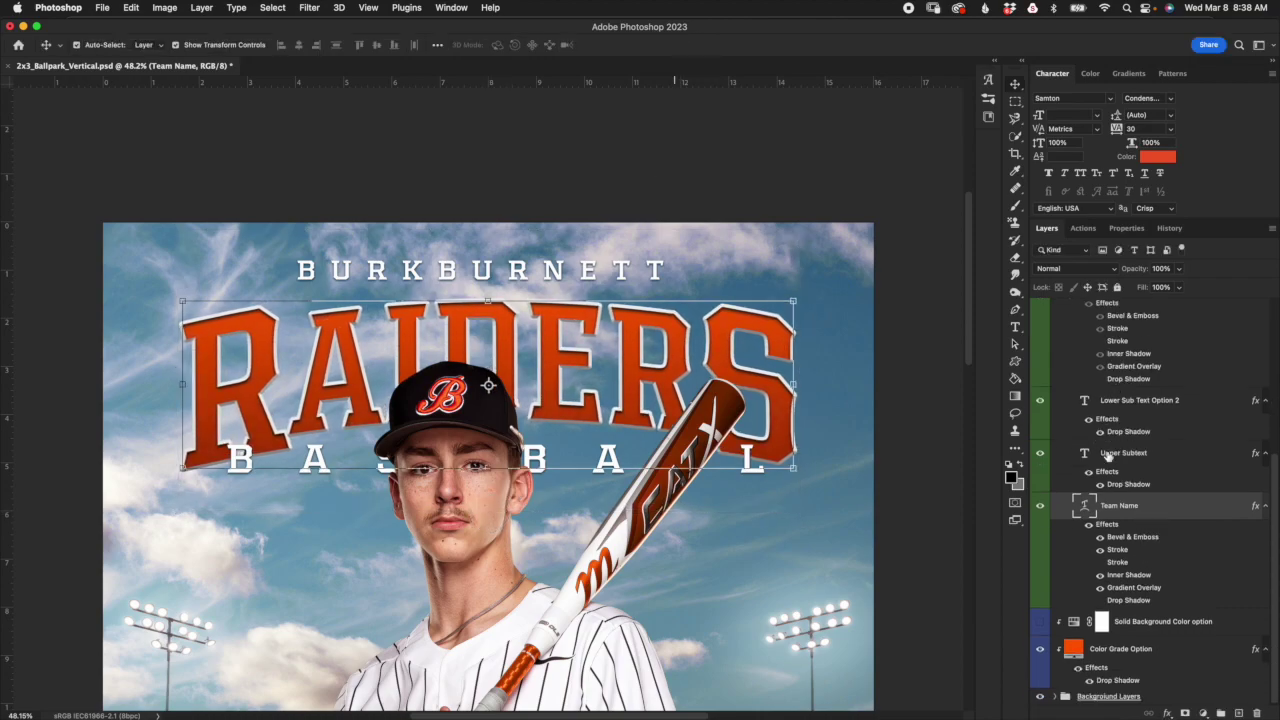
{"action": "left_click", "coordinate": [1150, 458]}
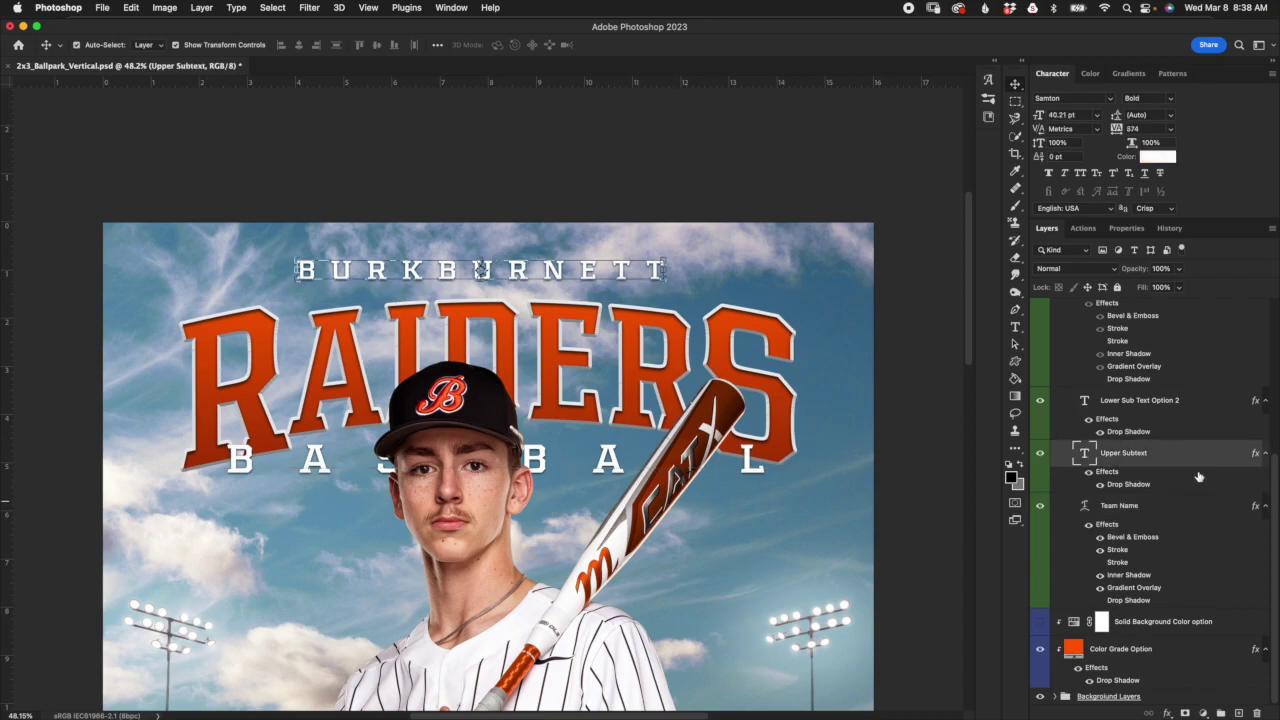
{"action": "left_click", "coordinate": [1194, 410]}
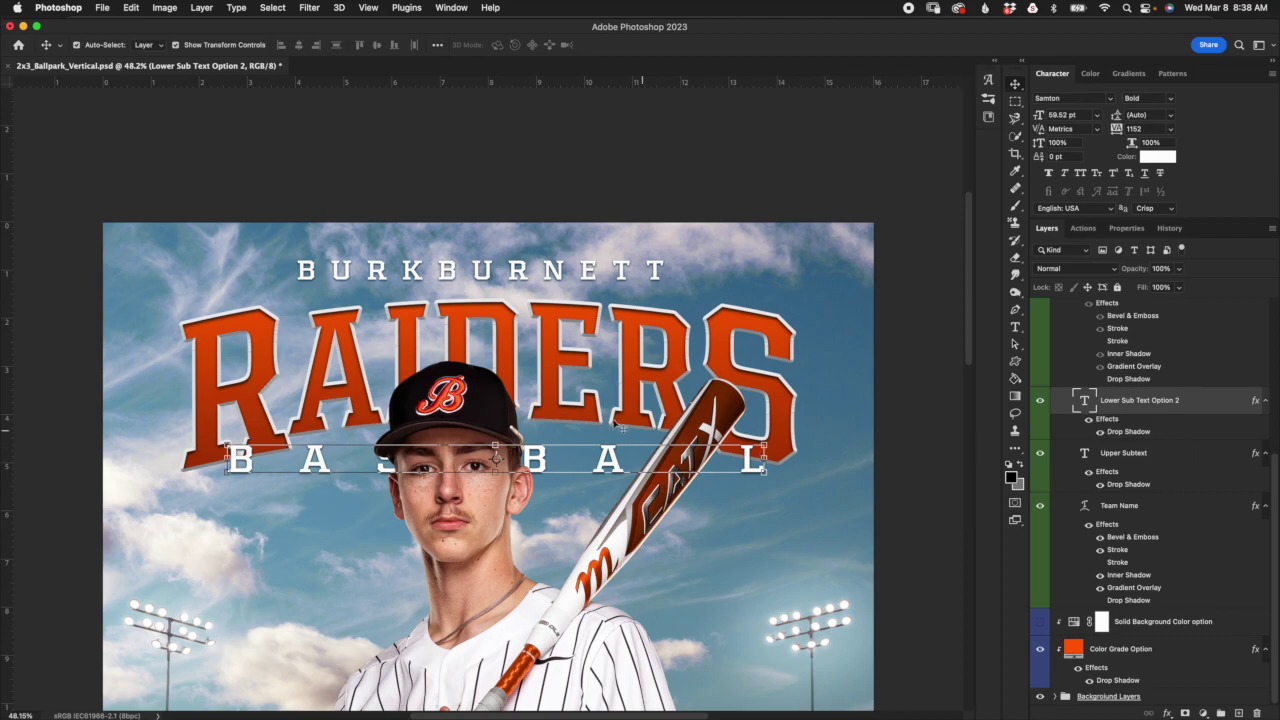
{"action": "key", "text": "super+t"}
{"action": "left_click_drag", "start_coordinate": [547, 462], "coordinate": [563, 488]}
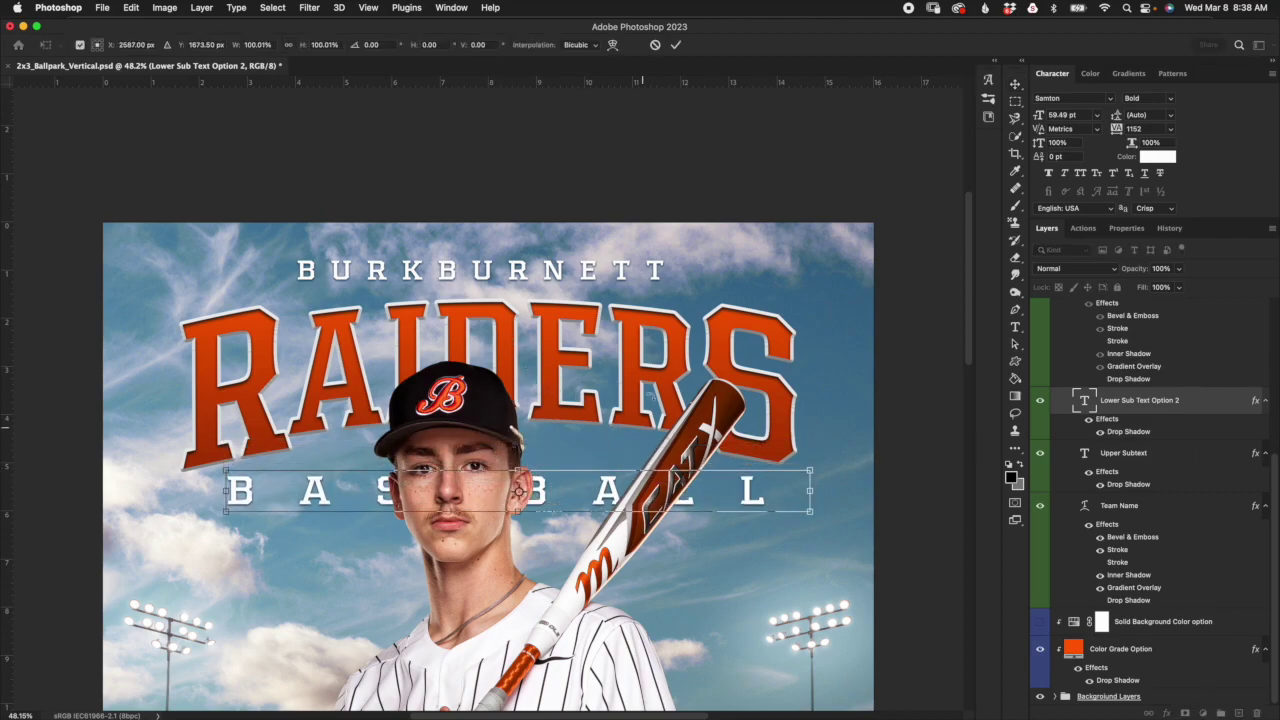
{"action": "left_click", "coordinate": [676, 45]}
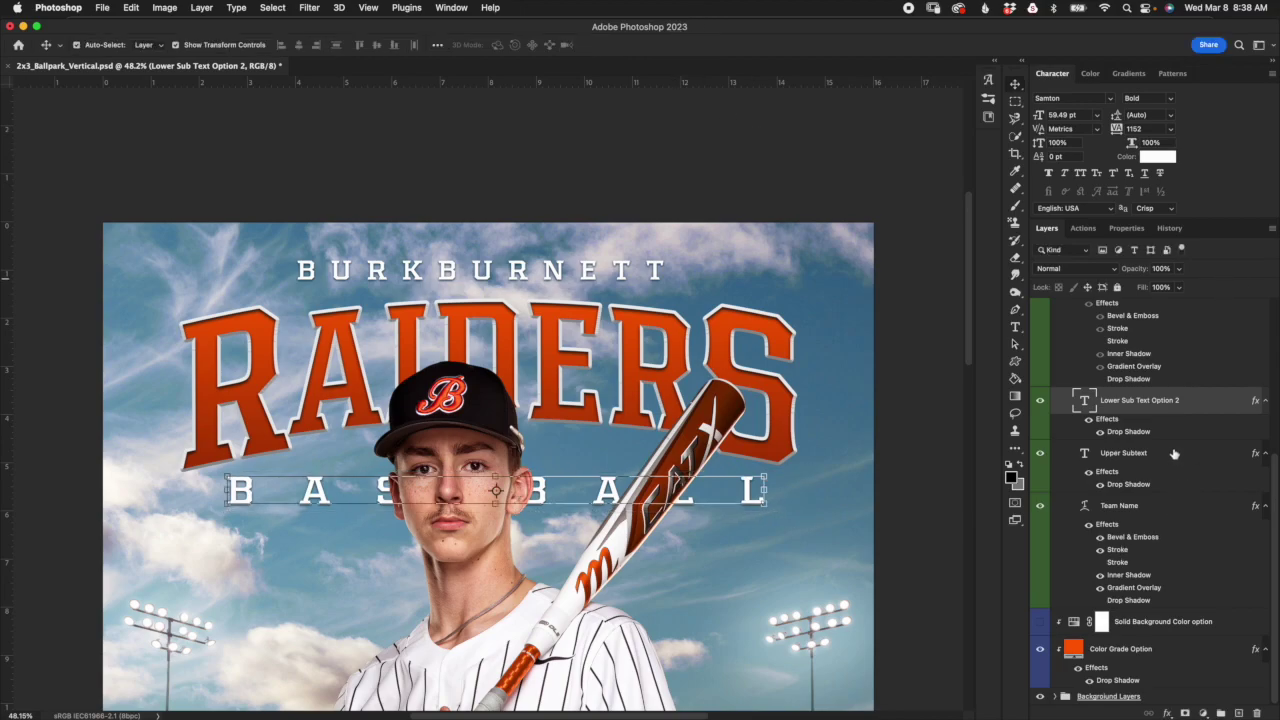
Step: Look over the Option 2 group's layers and select the Upper Subtext layer
{"action": "scroll", "coordinate": [1194, 475], "scroll_direction": "up", "scroll_amount": 5}
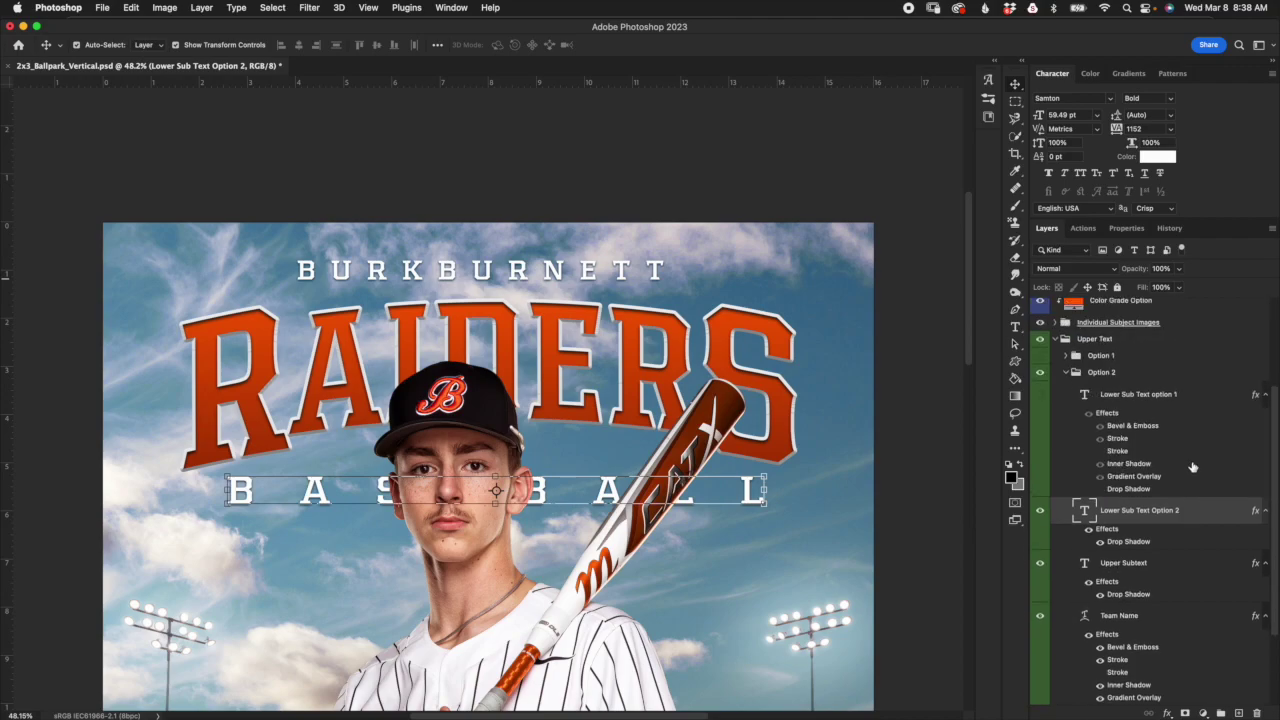
{"action": "scroll", "coordinate": [1159, 508], "scroll_direction": "down", "scroll_amount": 3}
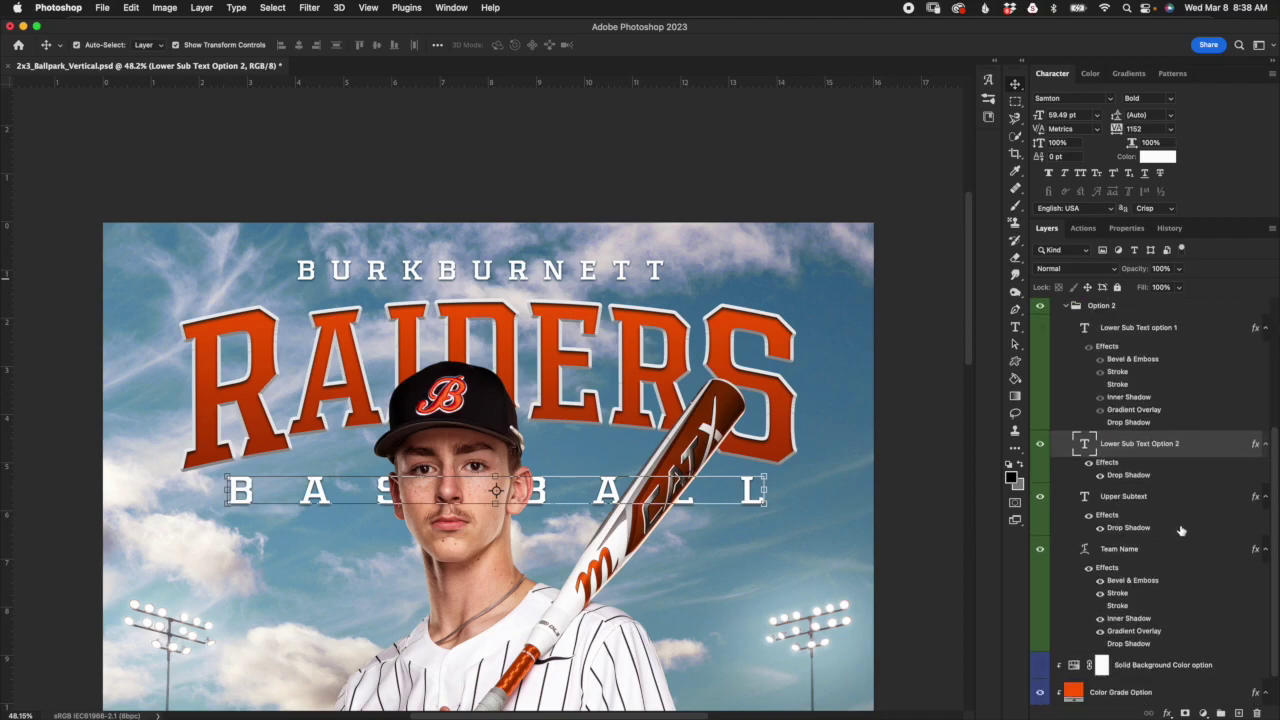
{"action": "left_click", "coordinate": [1183, 513]}
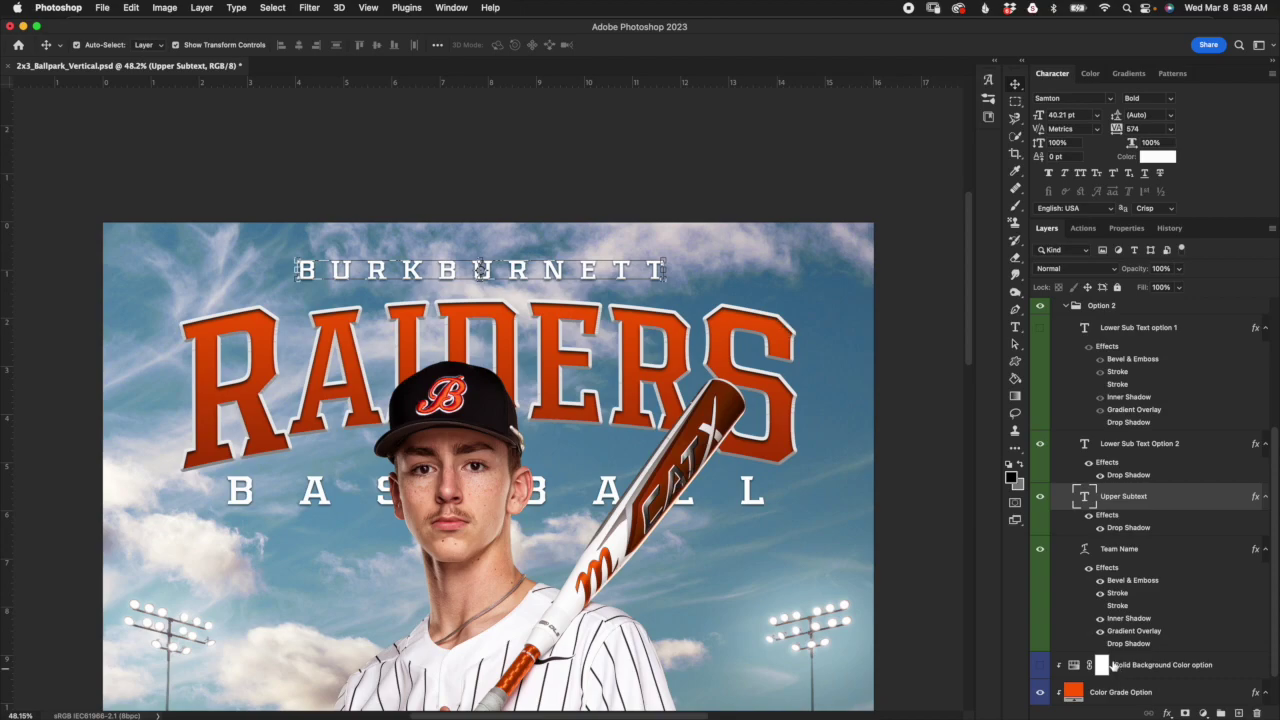
Step: Warp the Upper Subtext line, BURKBURNETT, with a horizontal Arch style at a +9% bend
{"action": "left_click", "coordinate": [1168, 490]}
{"action": "double_click", "coordinate": [1085, 500]}
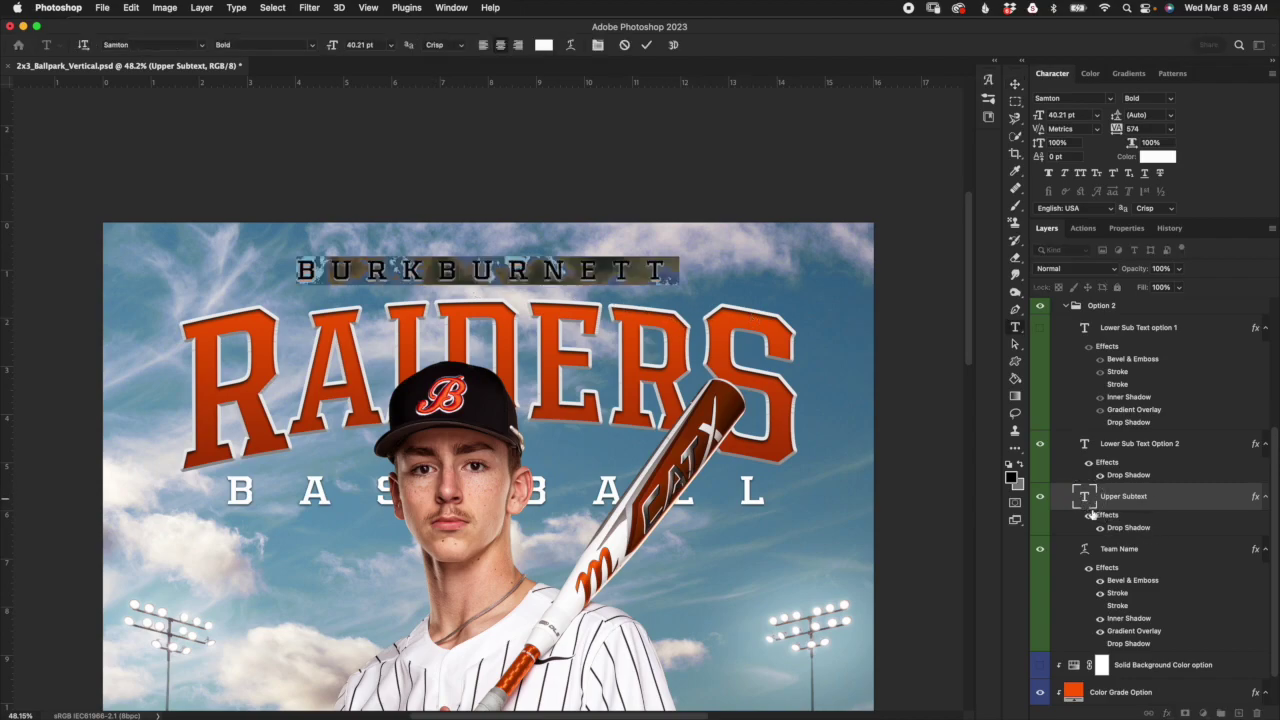
{"action": "left_click", "coordinate": [571, 45]}
{"action": "left_click_drag", "start_coordinate": [887, 78], "coordinate": [910, 110]}
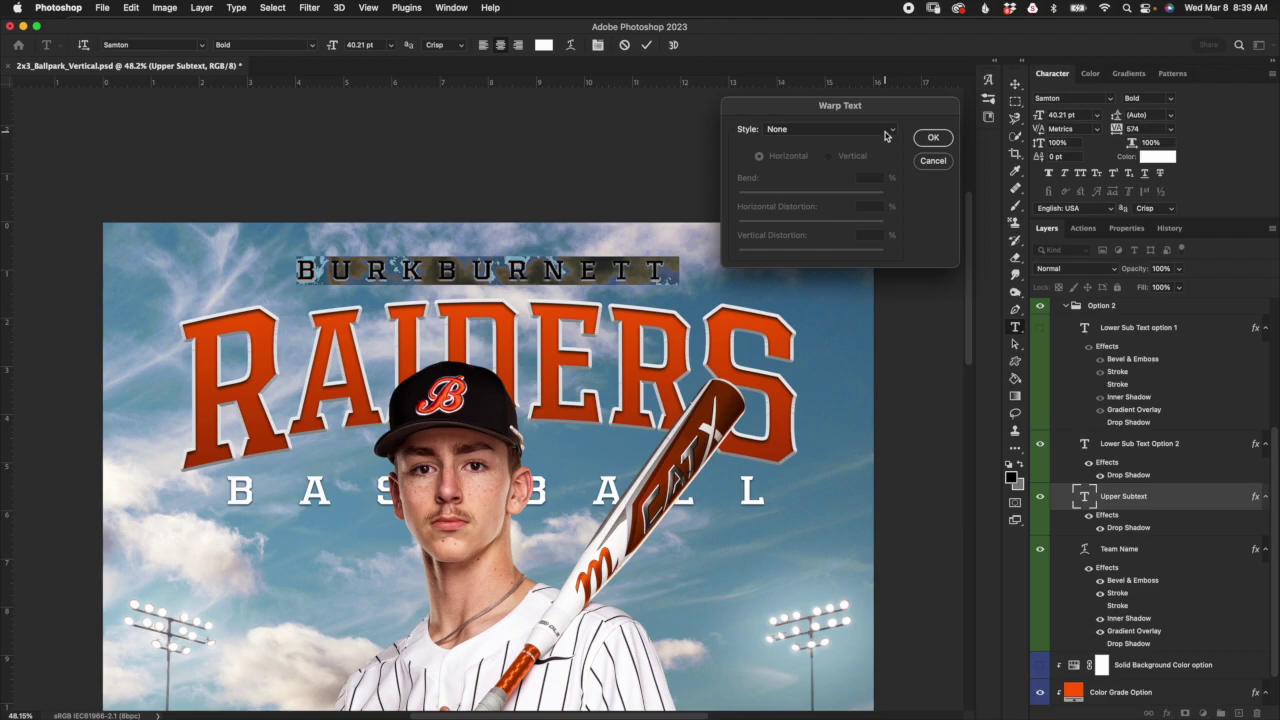
{"action": "left_click", "coordinate": [885, 135]}
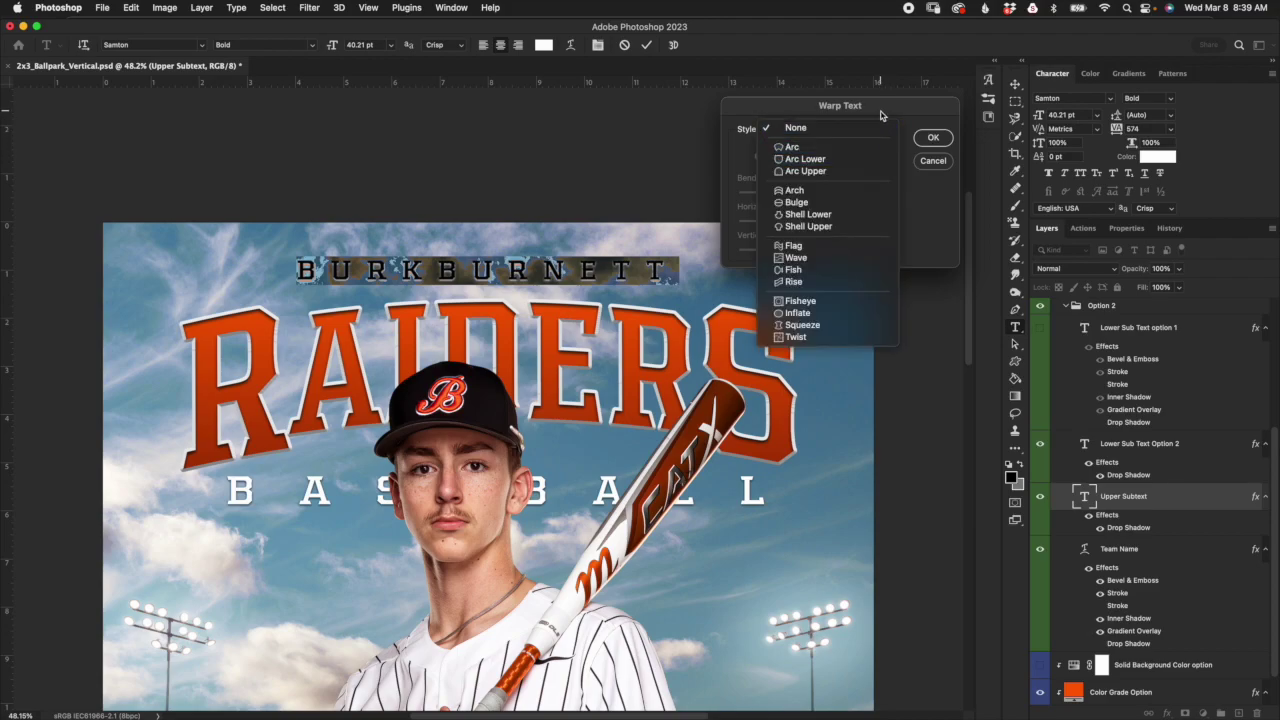
{"action": "left_click", "coordinate": [845, 191]}
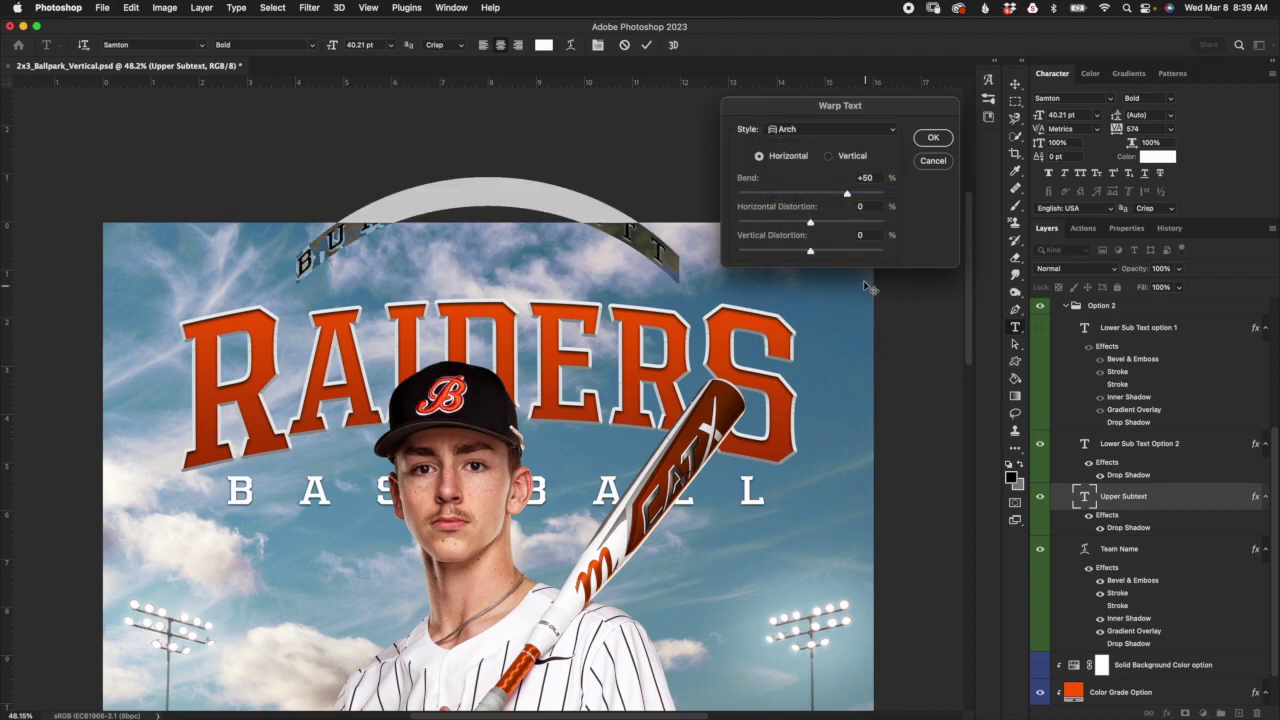
{"action": "left_click_drag", "start_coordinate": [846, 194], "coordinate": [819, 199]}
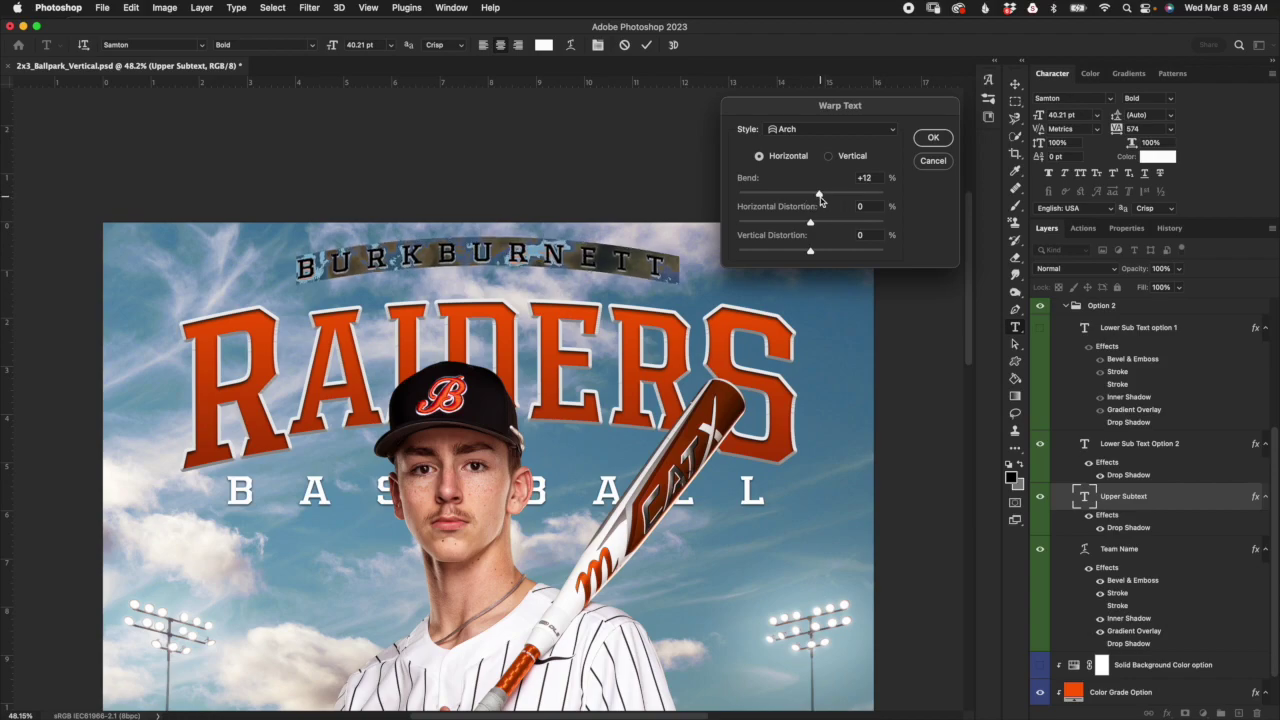
{"action": "left_click_drag", "start_coordinate": [821, 197], "coordinate": [818, 197]}
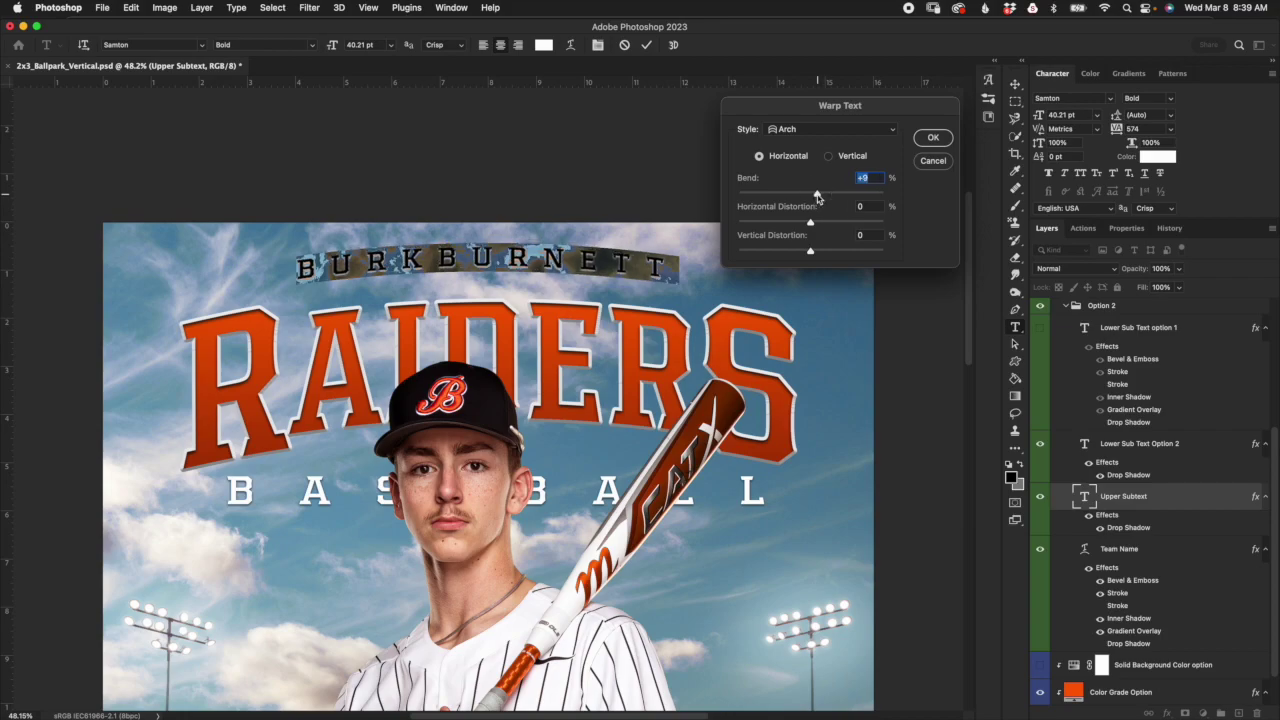
{"action": "left_click", "coordinate": [945, 139]}
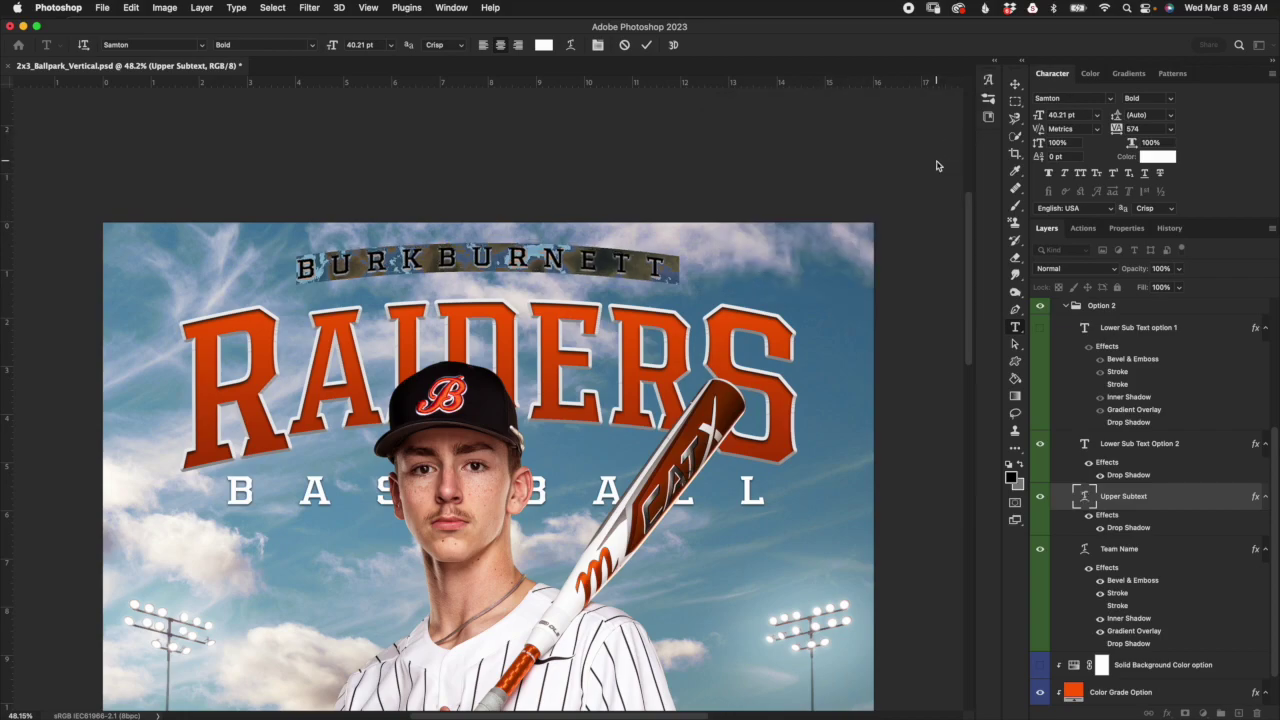
{"action": "left_click", "coordinate": [646, 45]}
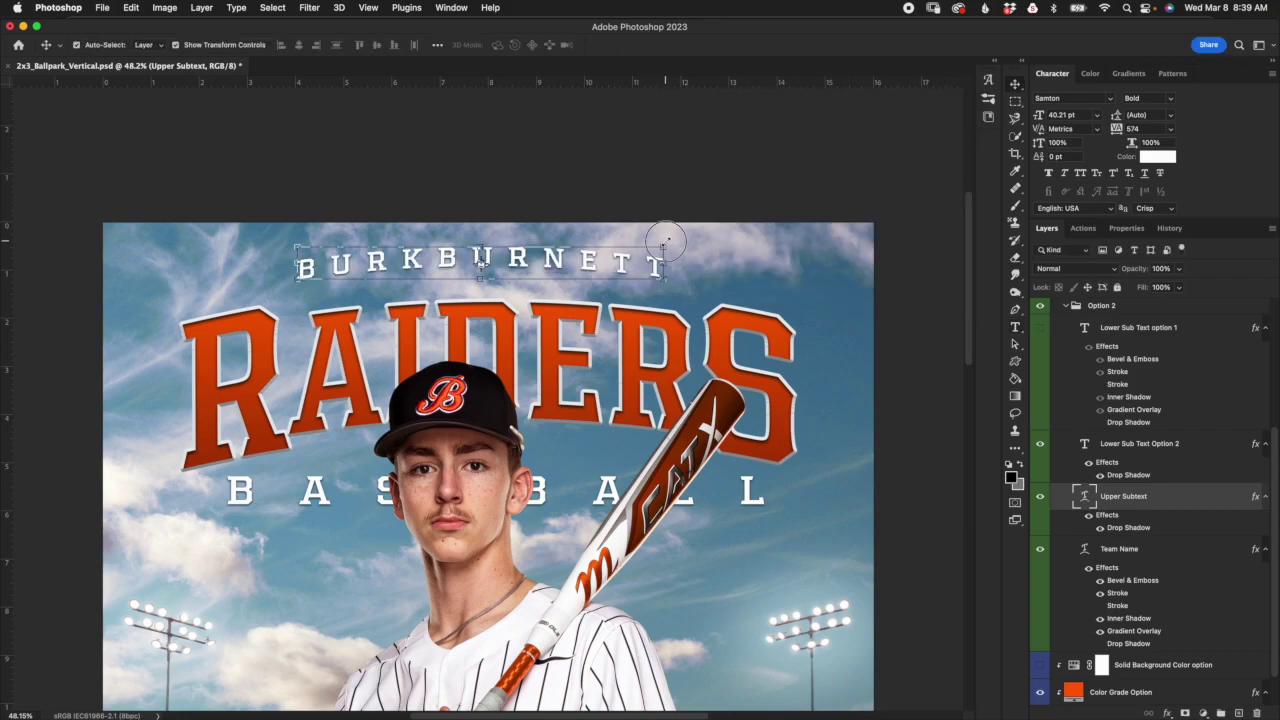
Step: Move the arched Upper Subtext down so it sits just above the RAIDERS team name
{"action": "key", "text": "super+t"}
{"action": "left_click_drag", "start_coordinate": [650, 247], "coordinate": [665, 268]}
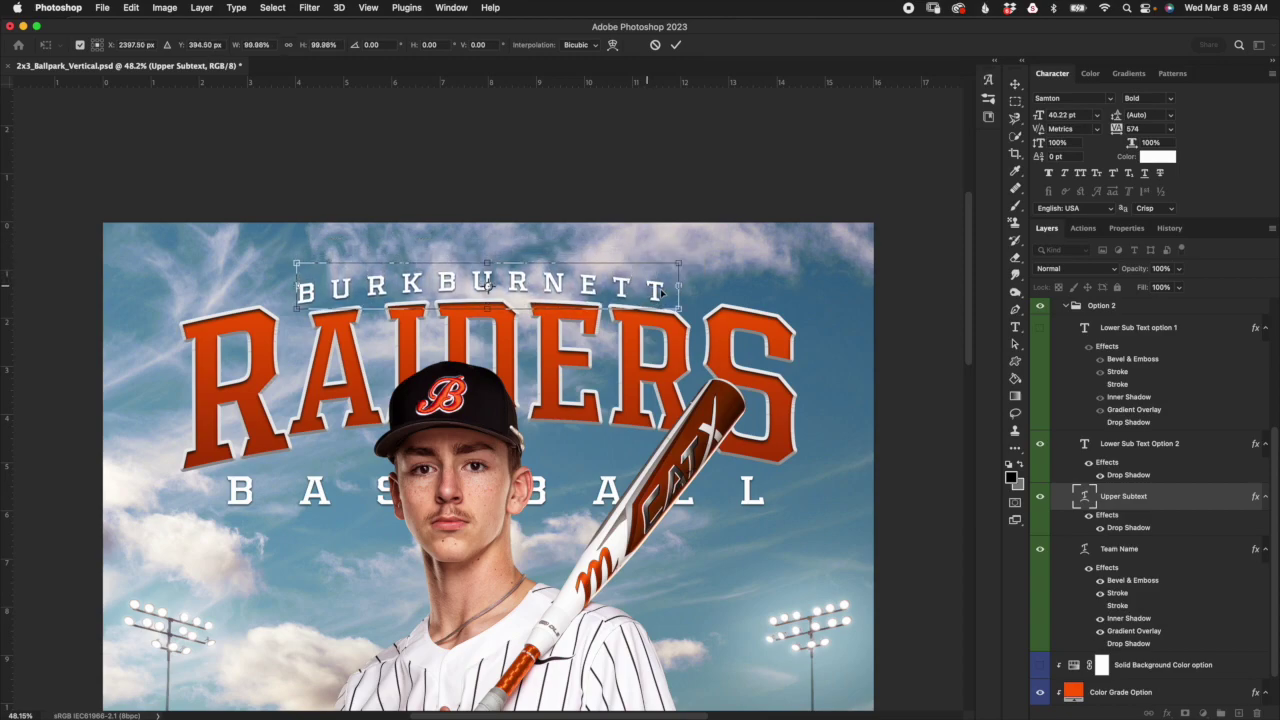
{"action": "left_click", "coordinate": [677, 48]}
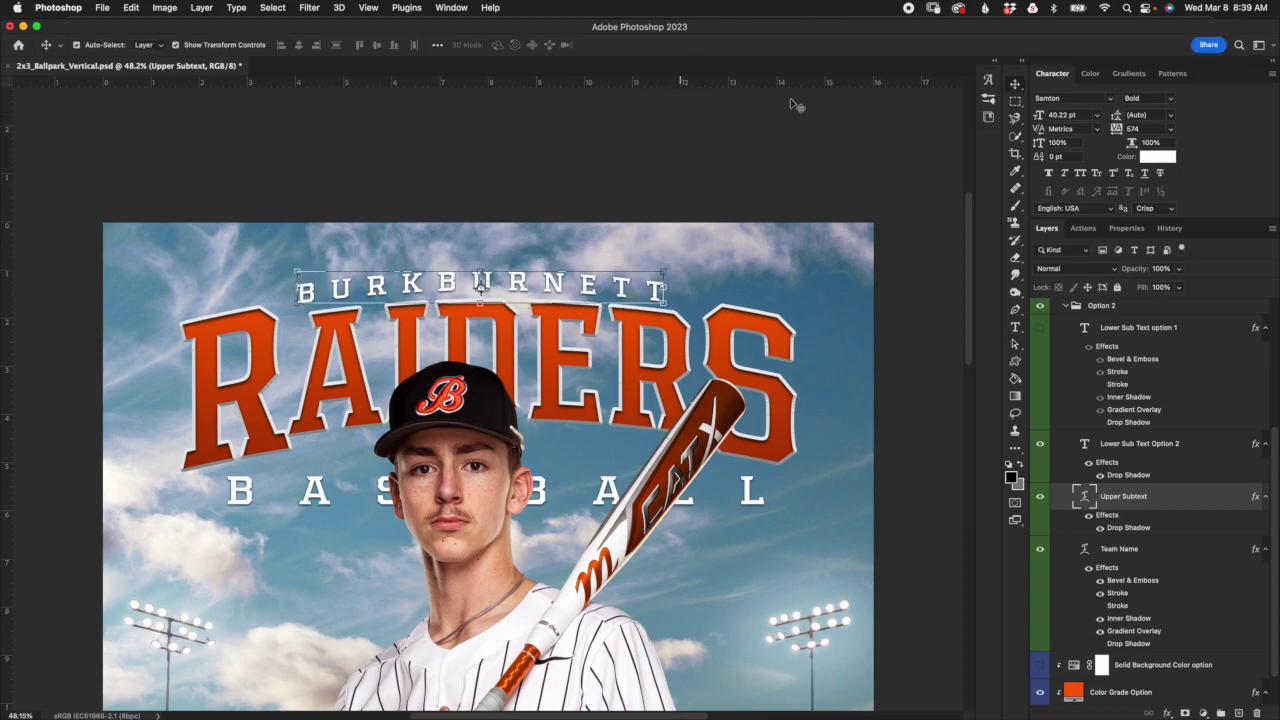
Step: Fine-tune the Upper Subtext's Arch warp by setting its bend to 8%
{"action": "double_click", "coordinate": [1086, 500]}
{"action": "left_click", "coordinate": [571, 45]}
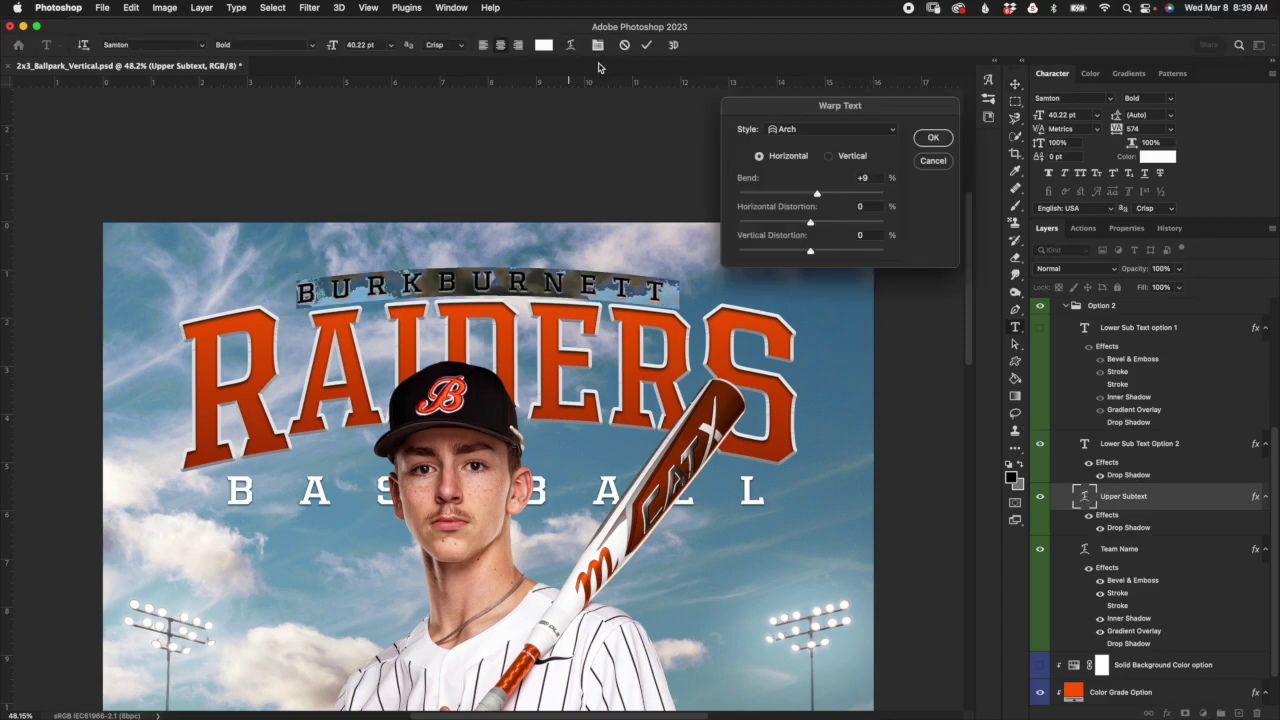
{"action": "left_click_drag", "start_coordinate": [816, 196], "coordinate": [816, 196]}
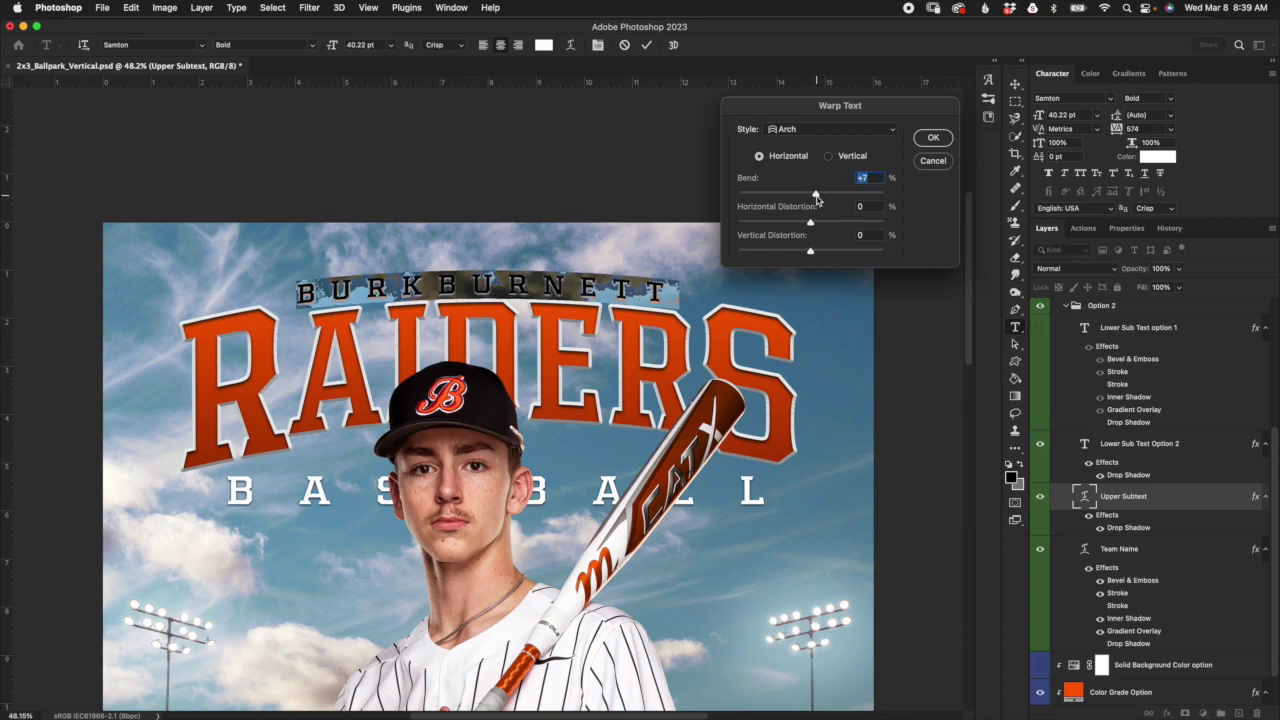
{"action": "left_click_drag", "start_coordinate": [816, 197], "coordinate": [818, 196]}
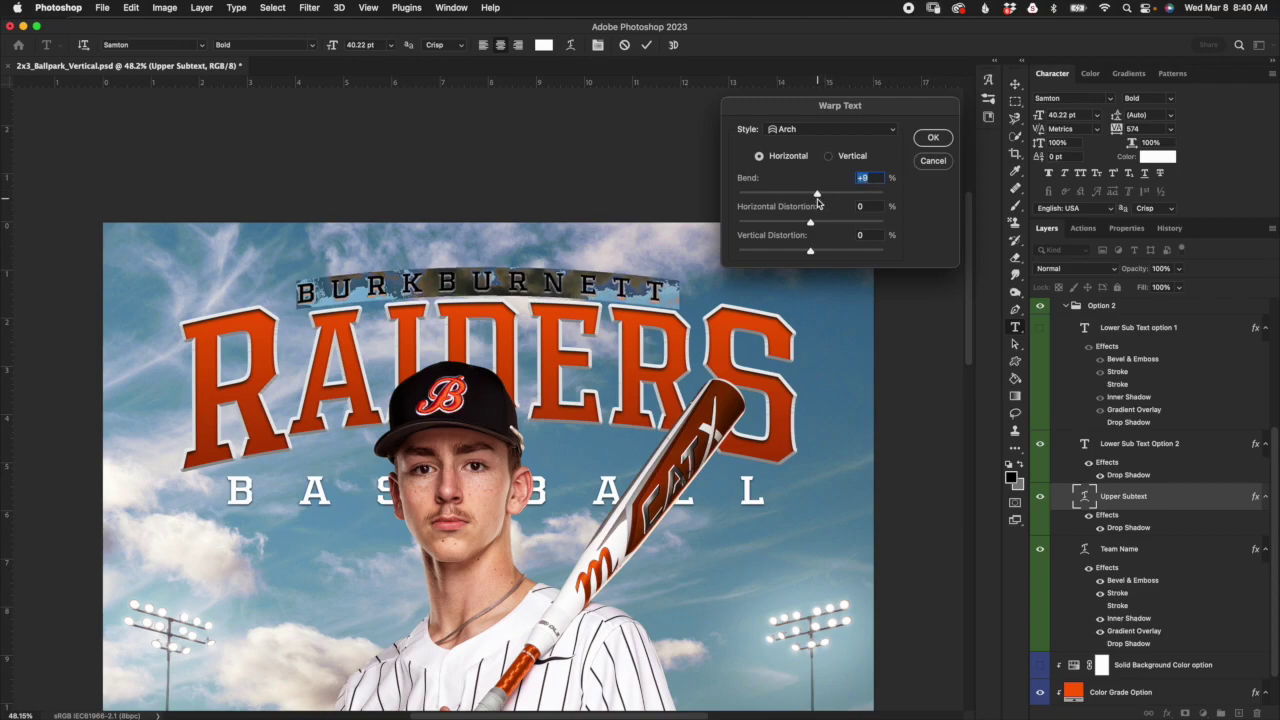
{"action": "type", "text": "8"}
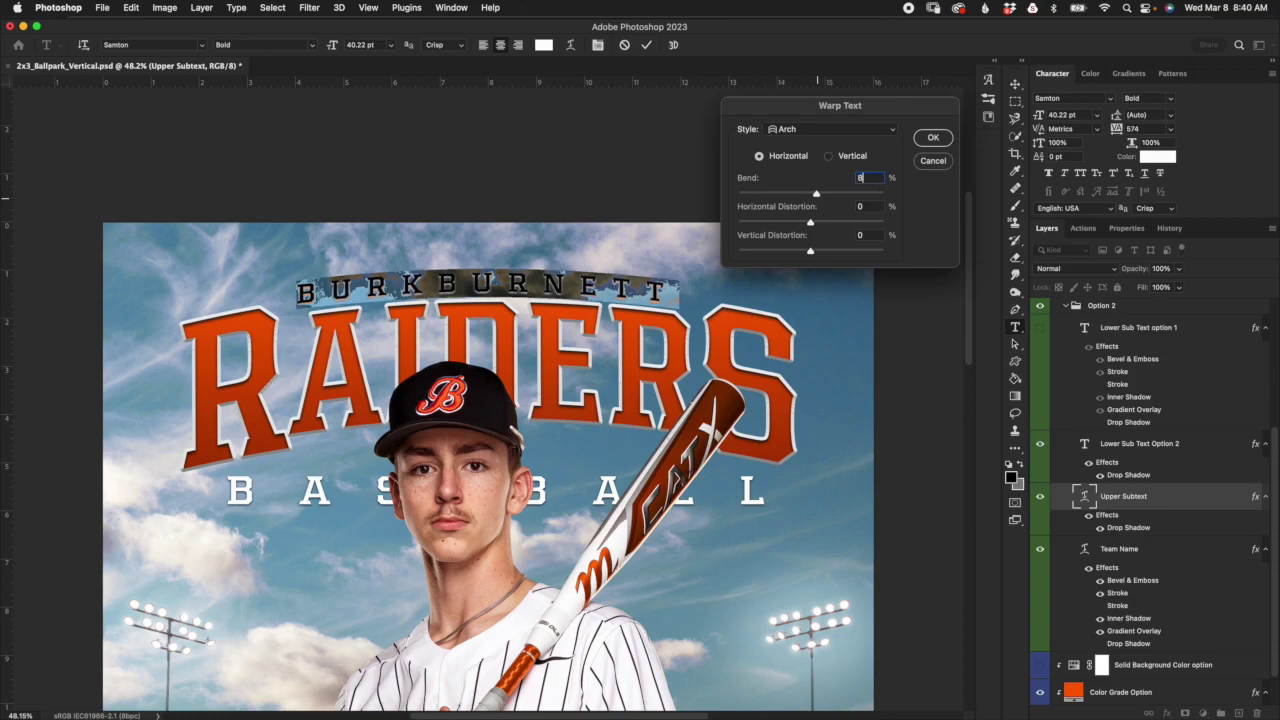
{"action": "left_click", "coordinate": [933, 137]}
{"action": "left_click", "coordinate": [646, 45]}
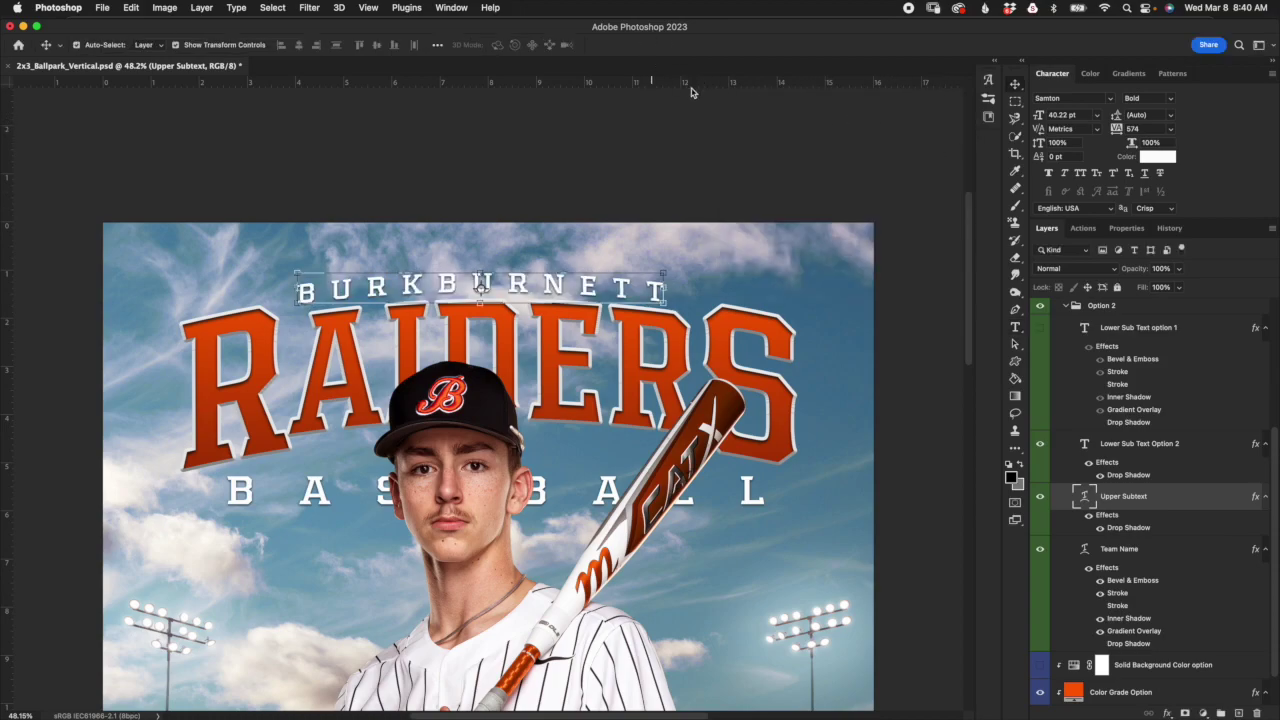
Step: Nudge the Upper Subtext right and slightly up to center it over the team name, and widen its tracking to 782
{"action": "key", "text": "Right"}
{"action": "key", "text": "Right"}
{"action": "key", "text": "Right"}
{"action": "key", "text": "Right"}
{"action": "key", "text": "Right"}
{"action": "key", "text": "Right"}
{"action": "key", "text": "Right"}
{"action": "key", "text": "Right"}
{"action": "key", "text": "Right"}
{"action": "key", "text": "Right"}
{"action": "key", "text": "Right"}
{"action": "key", "text": "Right"}
{"action": "key", "text": "Right"}
{"action": "key", "text": "Right"}
{"action": "key", "text": "Right"}
{"action": "key", "text": "Right"}
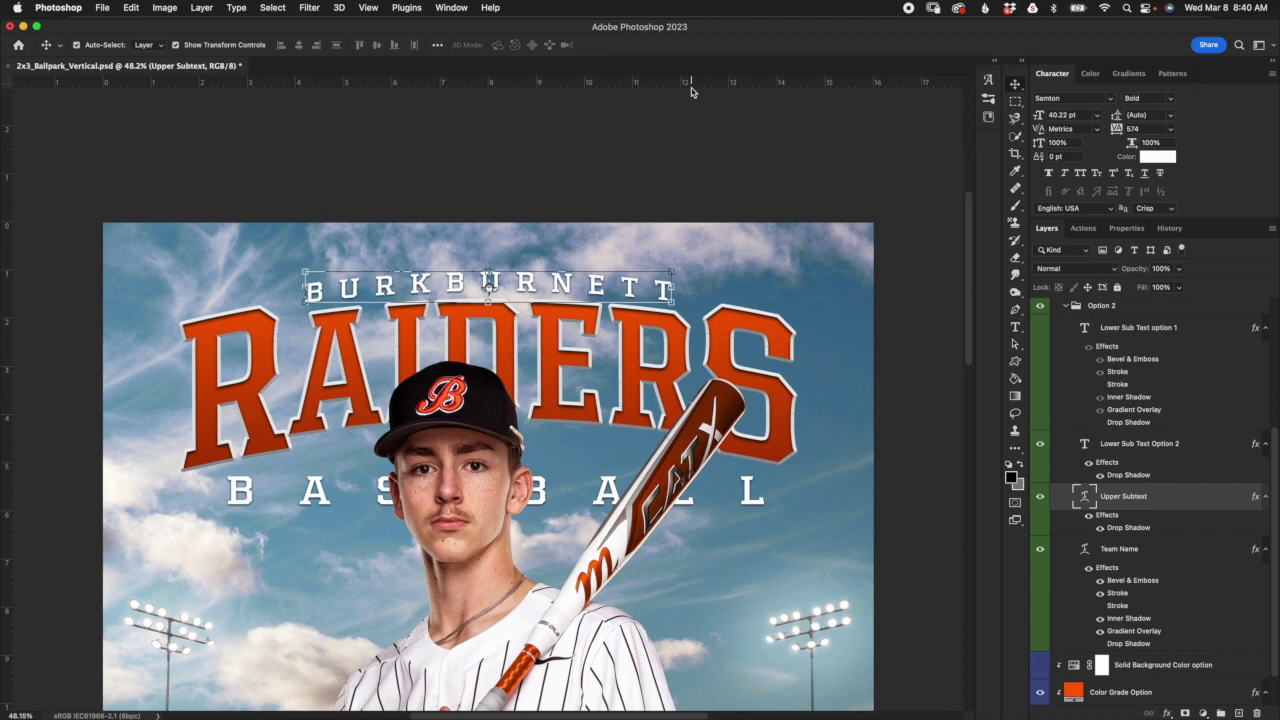
{"action": "key", "text": "Up"}
{"action": "key", "text": "Up"}
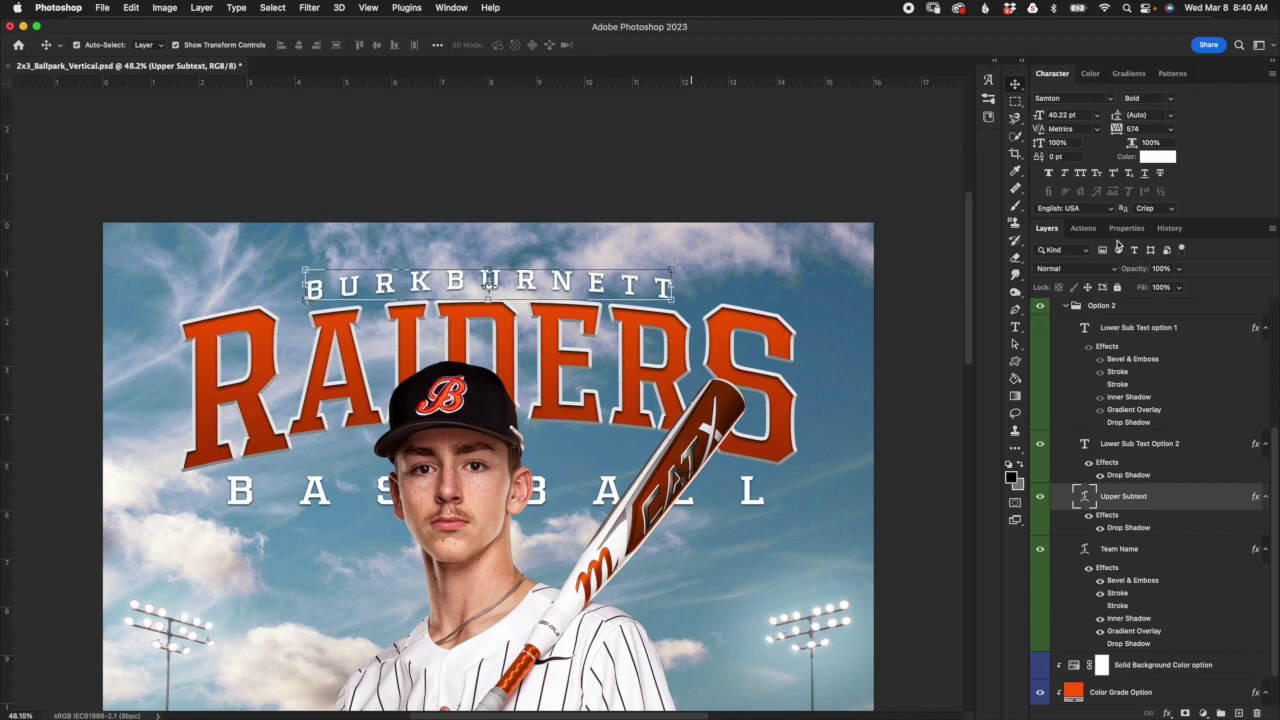
{"action": "left_click_drag", "start_coordinate": [1114, 128], "coordinate": [1113, 128]}
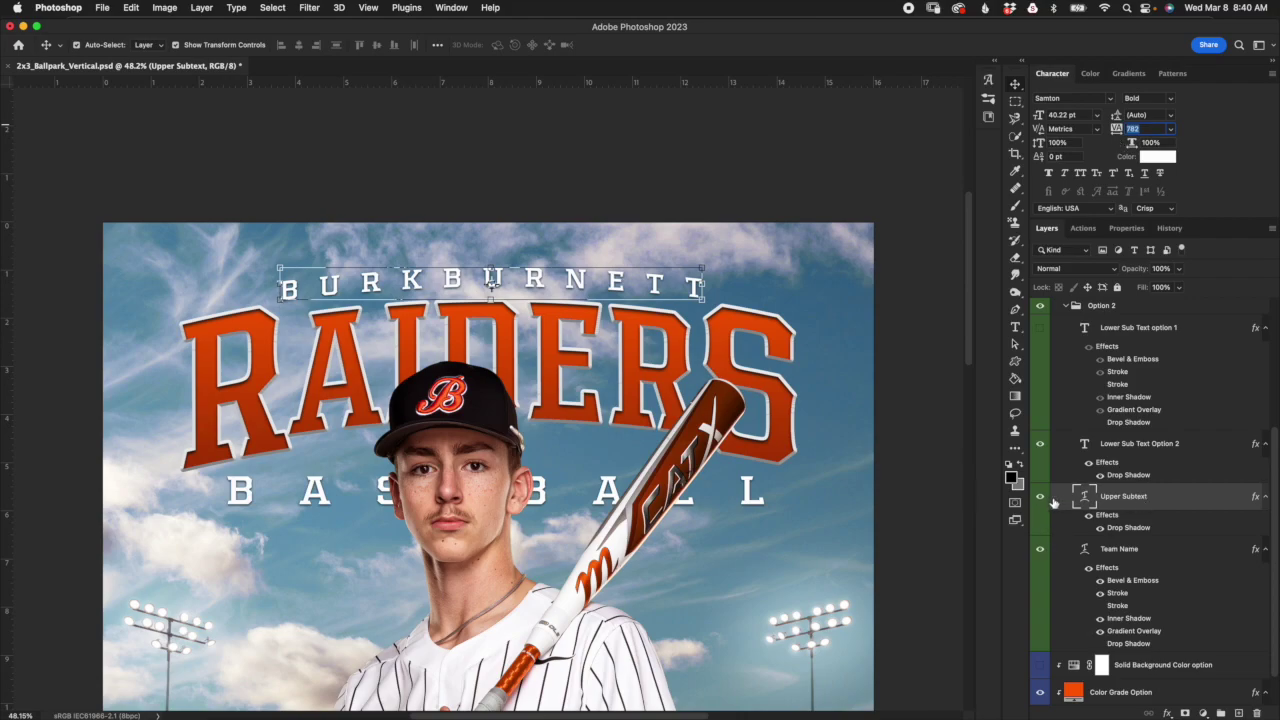
Step: Hide the Option 2 text group, show Option 1 instead, and collapse the Upper Text group
{"action": "left_click_drag", "start_coordinate": [1275, 488], "coordinate": [1266, 423]}
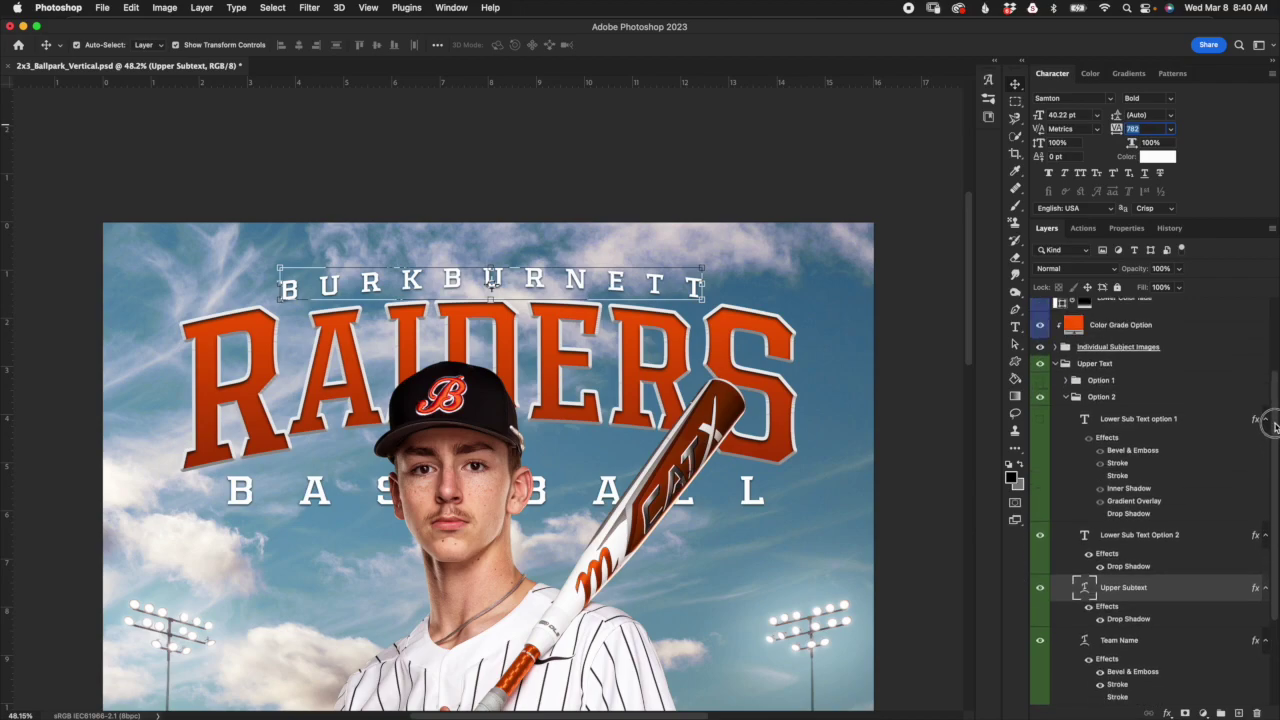
{"action": "left_click", "coordinate": [1066, 396]}
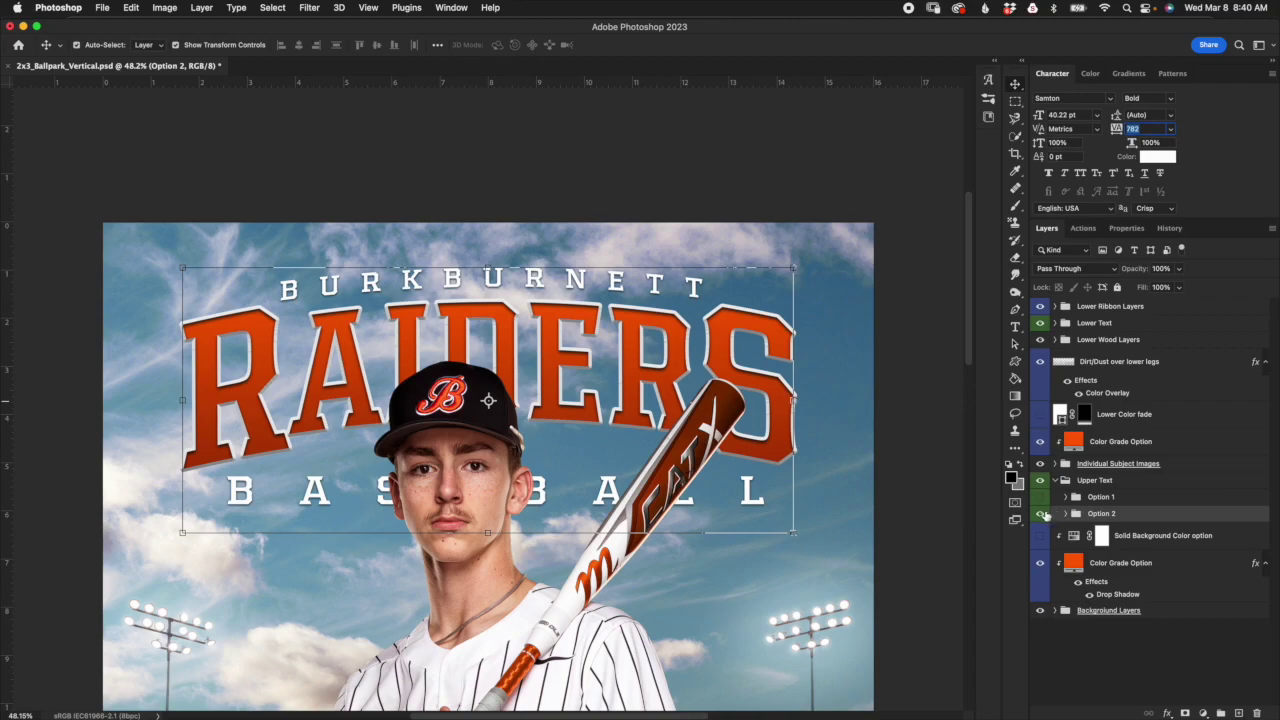
{"action": "left_click", "coordinate": [1040, 513]}
{"action": "left_click", "coordinate": [1040, 497]}
{"action": "left_click", "coordinate": [1055, 480]}
Step: Examine the Individual Subject Images group with its sample subject layer, and the Color Grade Option layers over the subject and the background
{"action": "left_click", "coordinate": [1136, 467]}
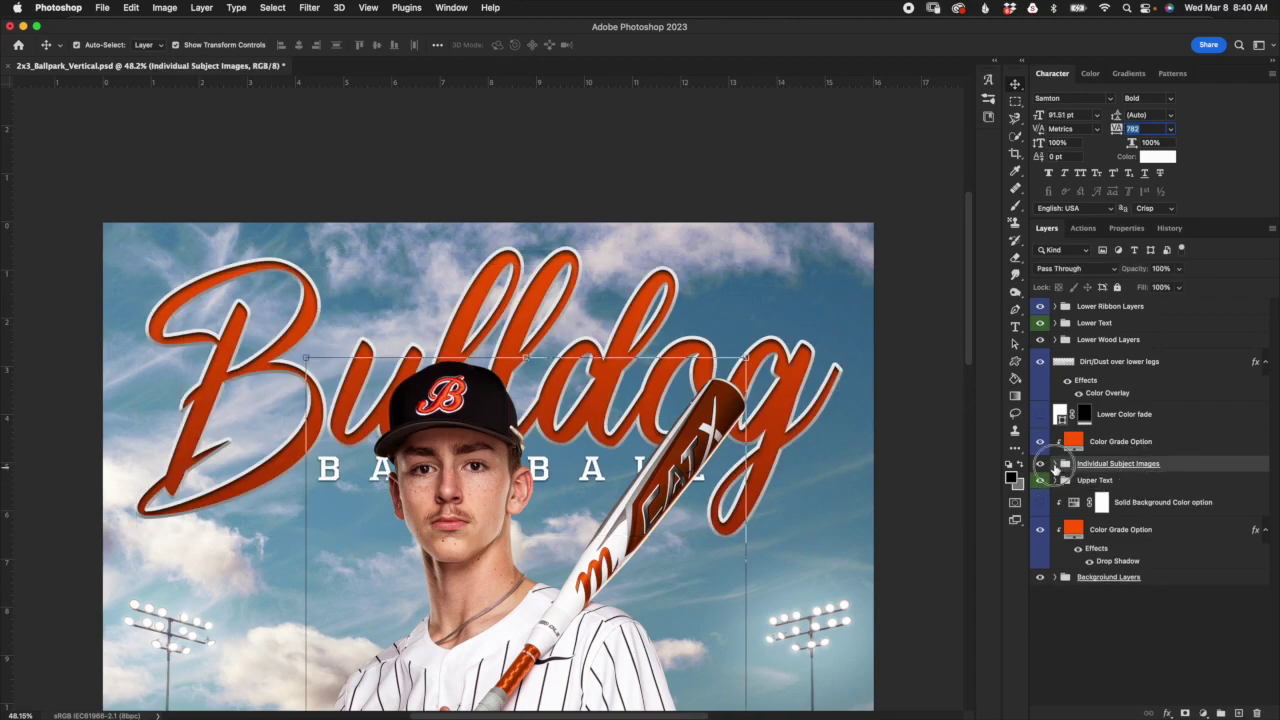
{"action": "left_click", "coordinate": [1055, 464]}
{"action": "left_click", "coordinate": [1126, 490]}
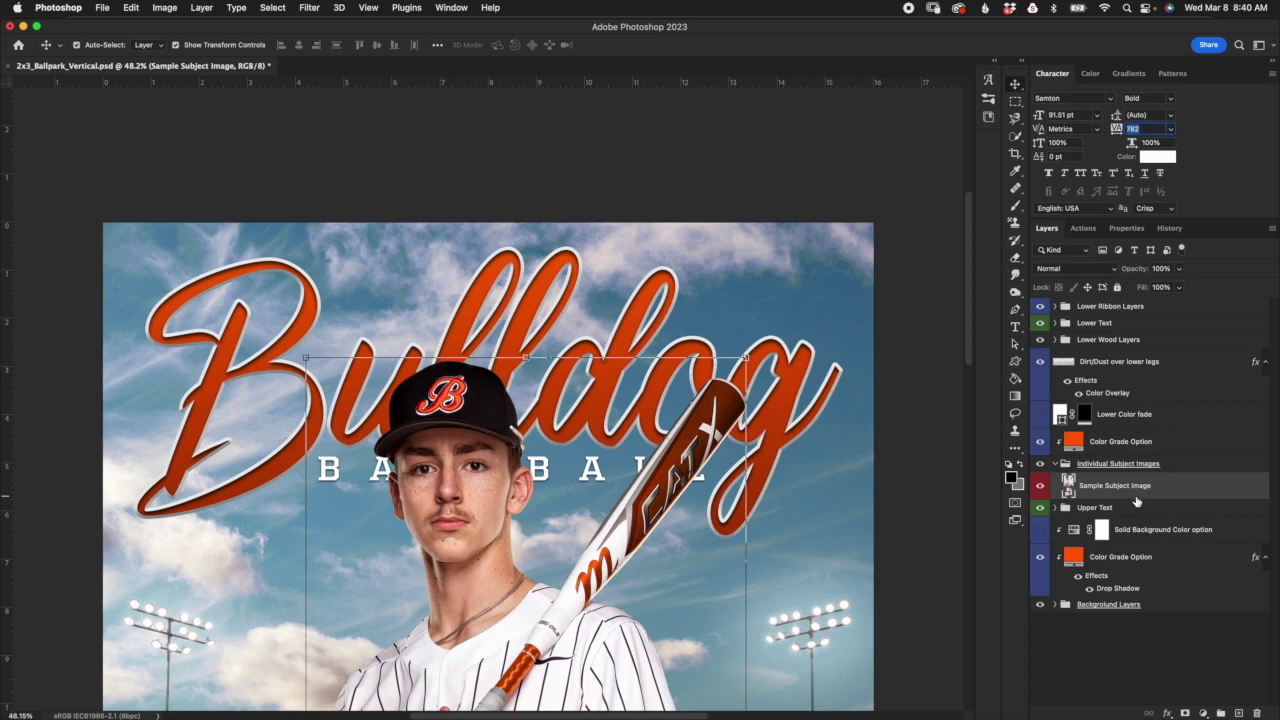
{"action": "left_click", "coordinate": [1142, 466]}
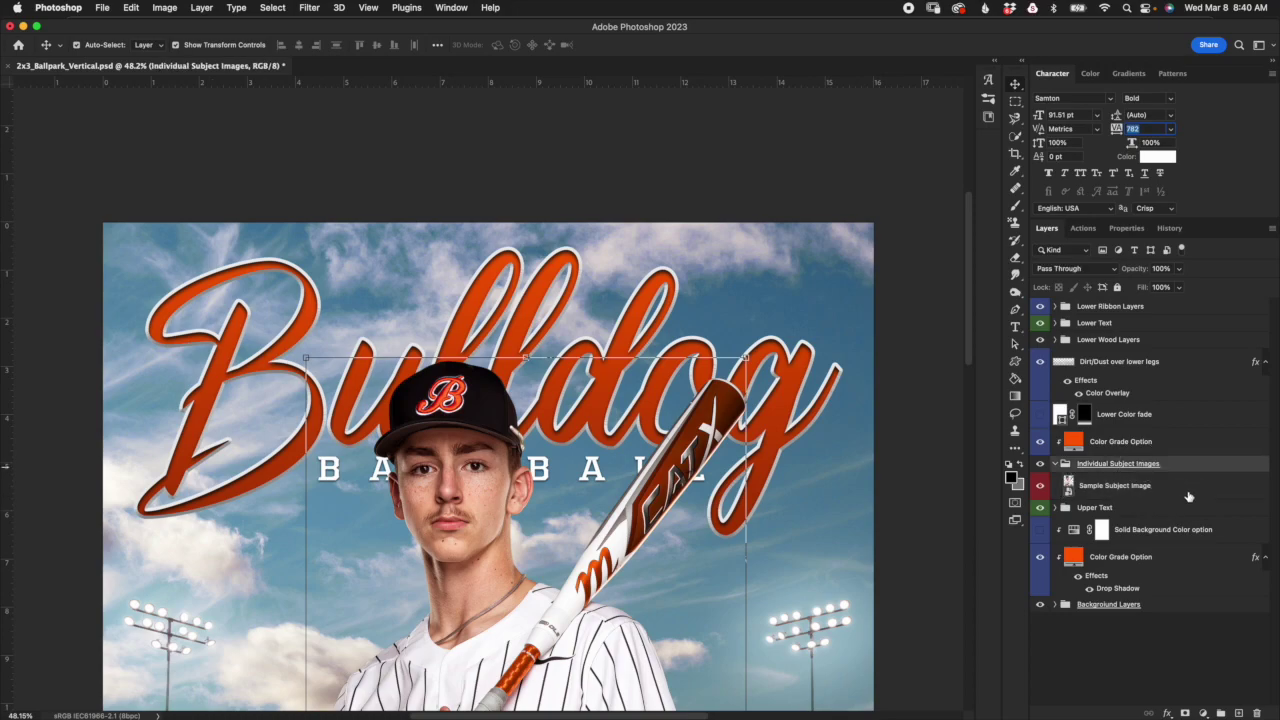
{"action": "left_click", "coordinate": [1168, 443]}
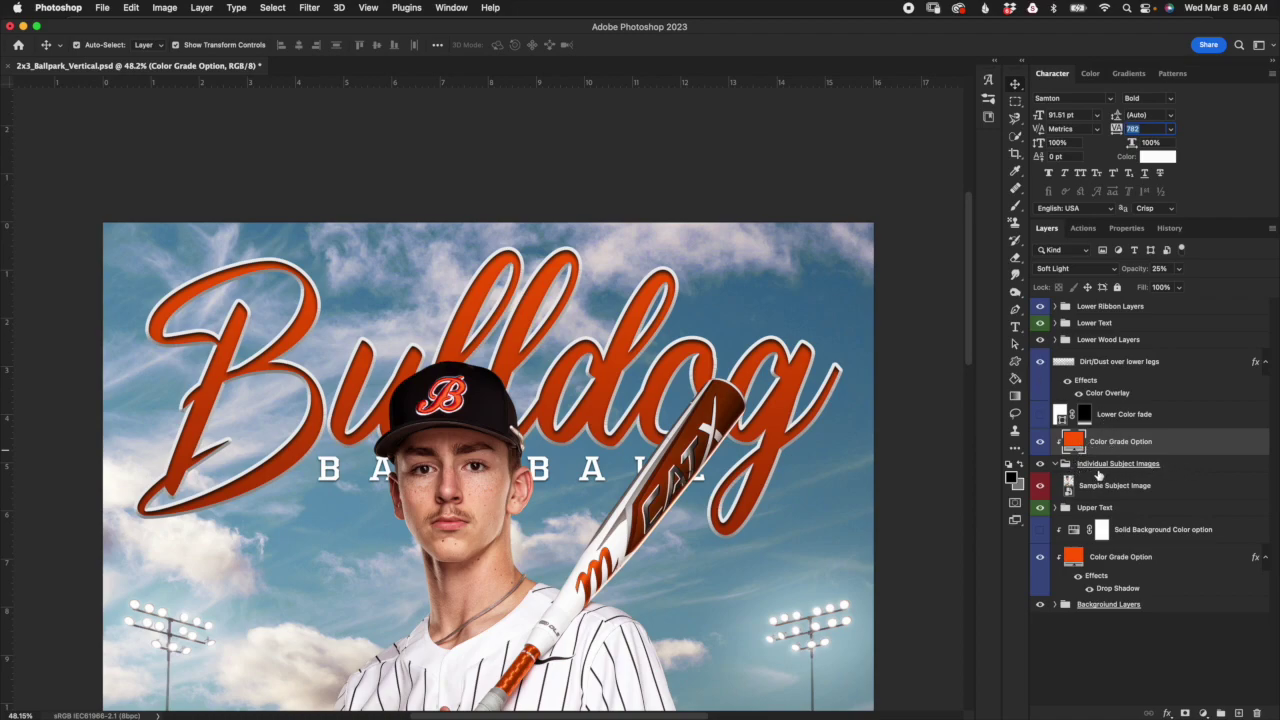
{"action": "key", "text": "super+0"}
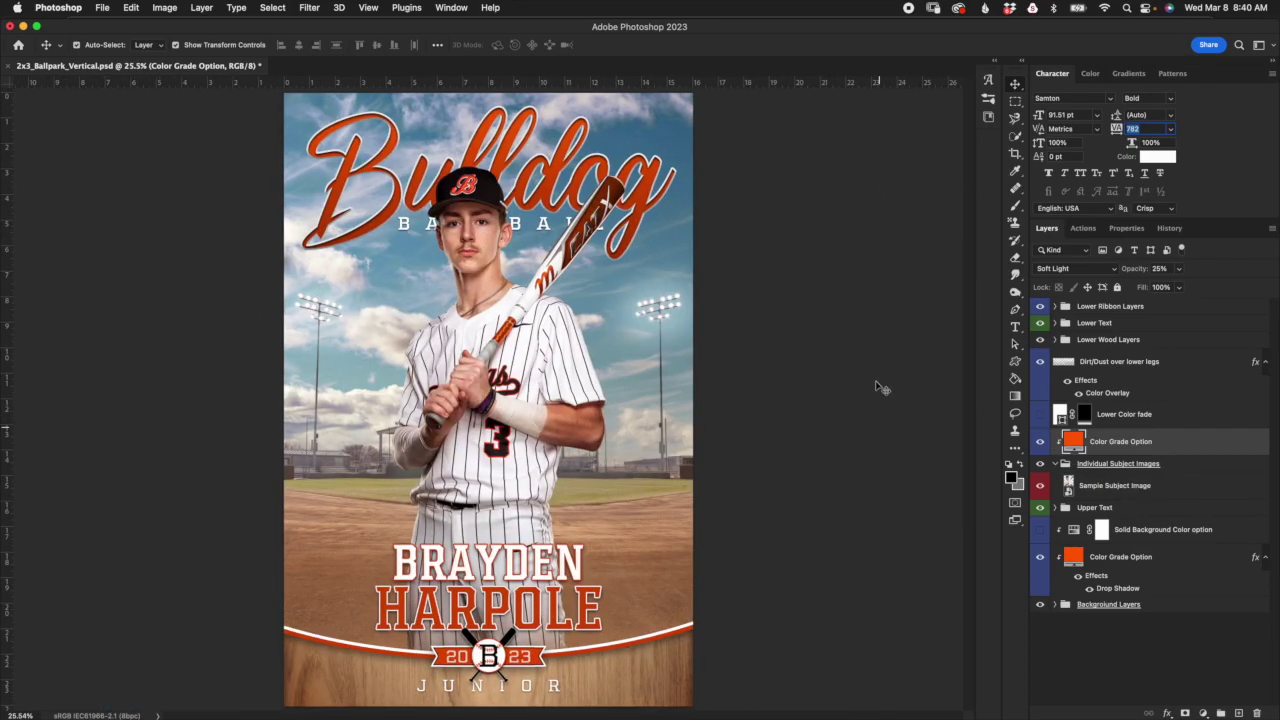
{"action": "left_click", "coordinate": [1135, 558]}
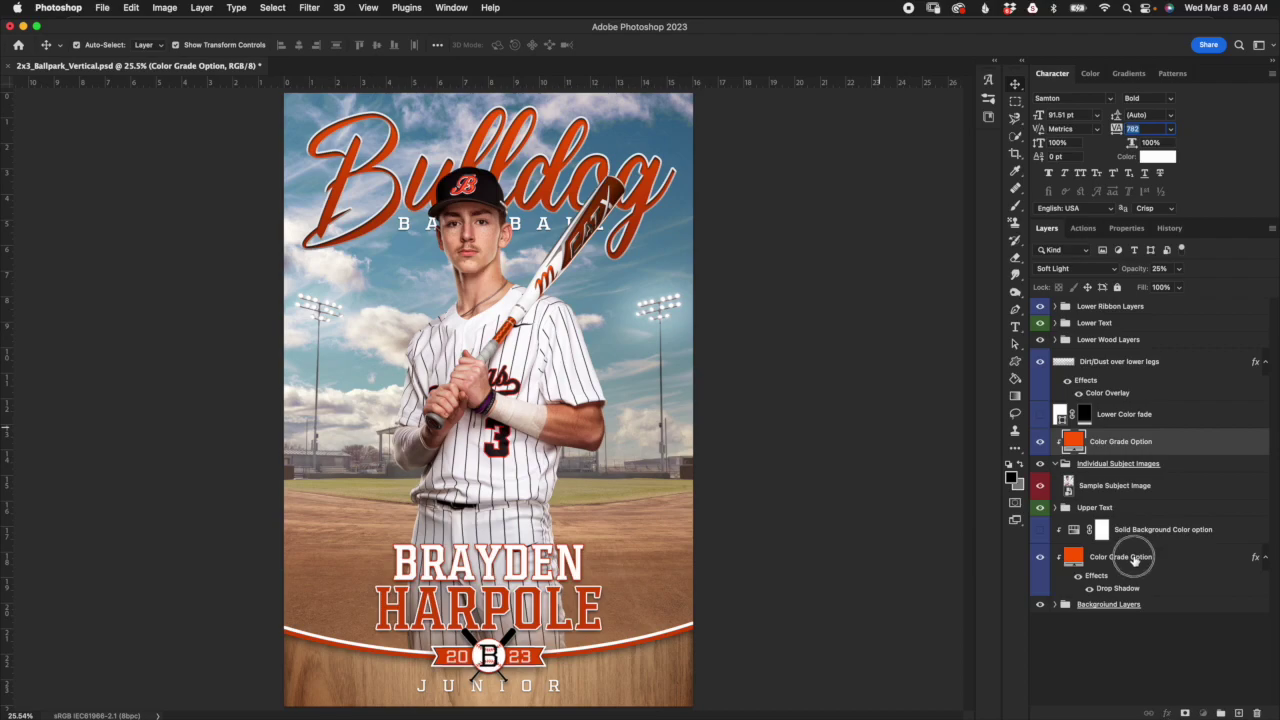
{"action": "left_click", "coordinate": [1126, 446]}
{"action": "left_click", "coordinate": [1098, 510]}
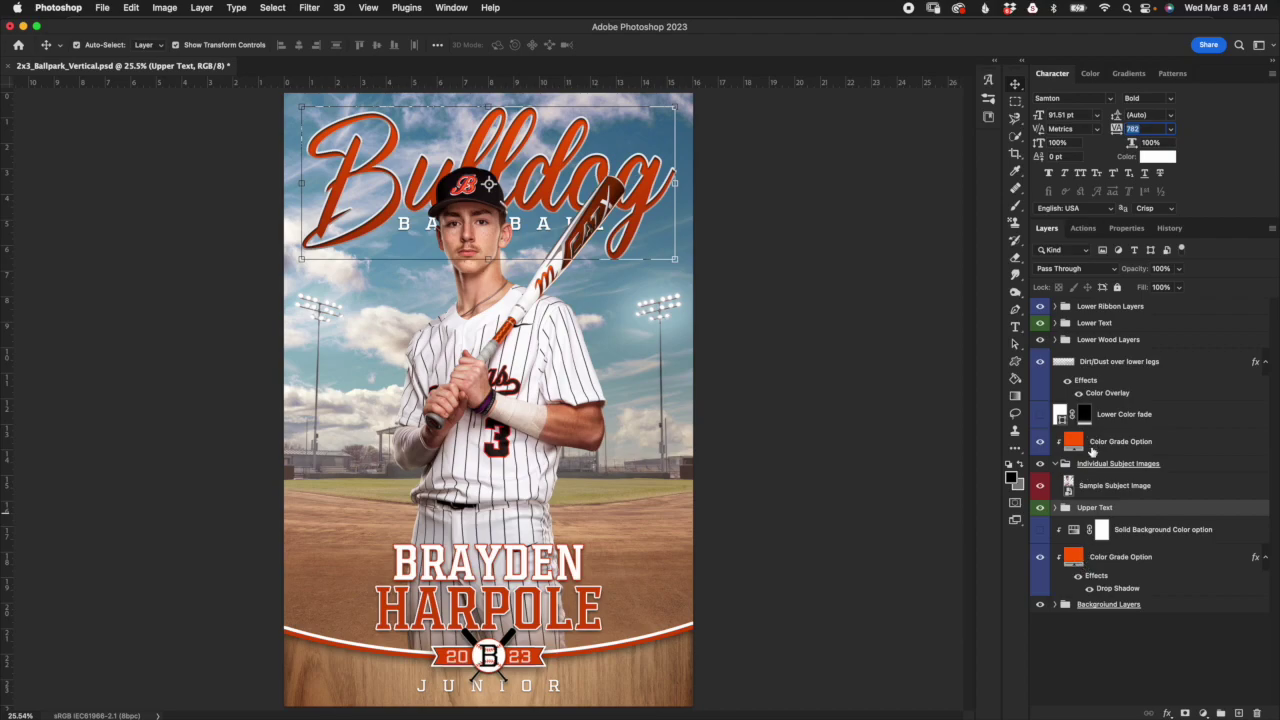
{"action": "left_click_drag", "start_coordinate": [1120, 447], "coordinate": [1086, 443]}
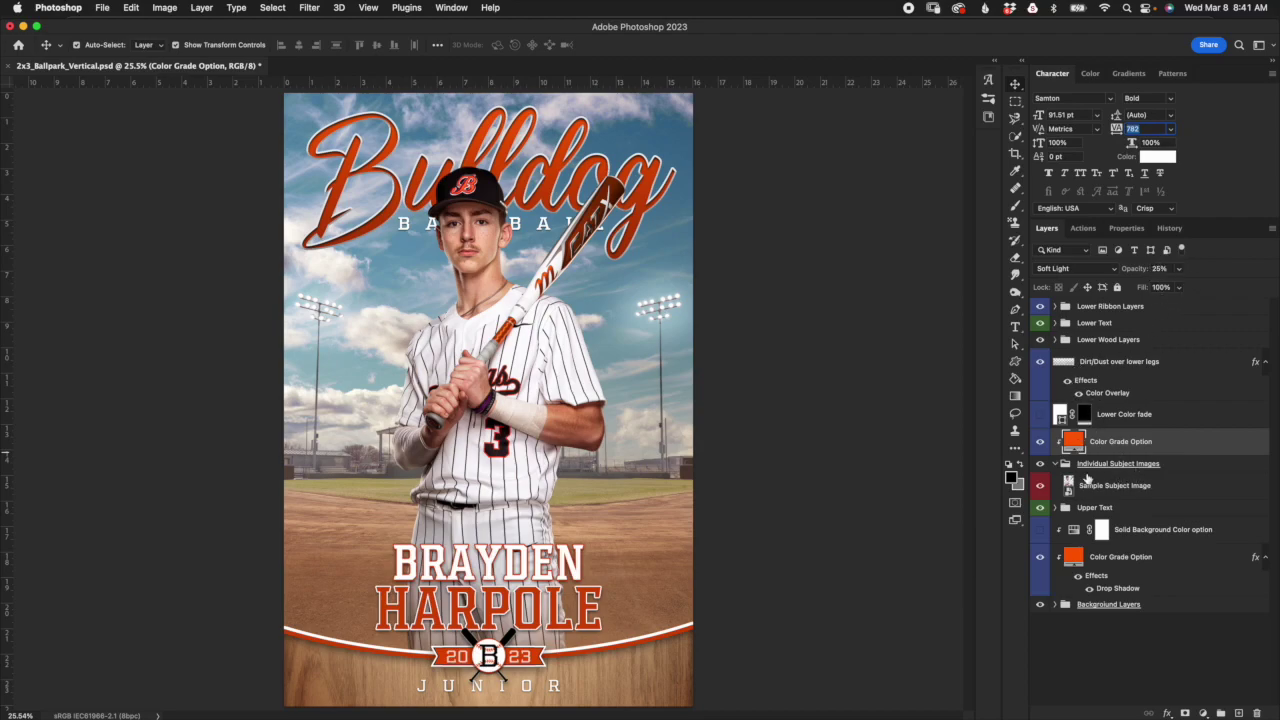
{"action": "left_click", "coordinate": [1055, 464]}
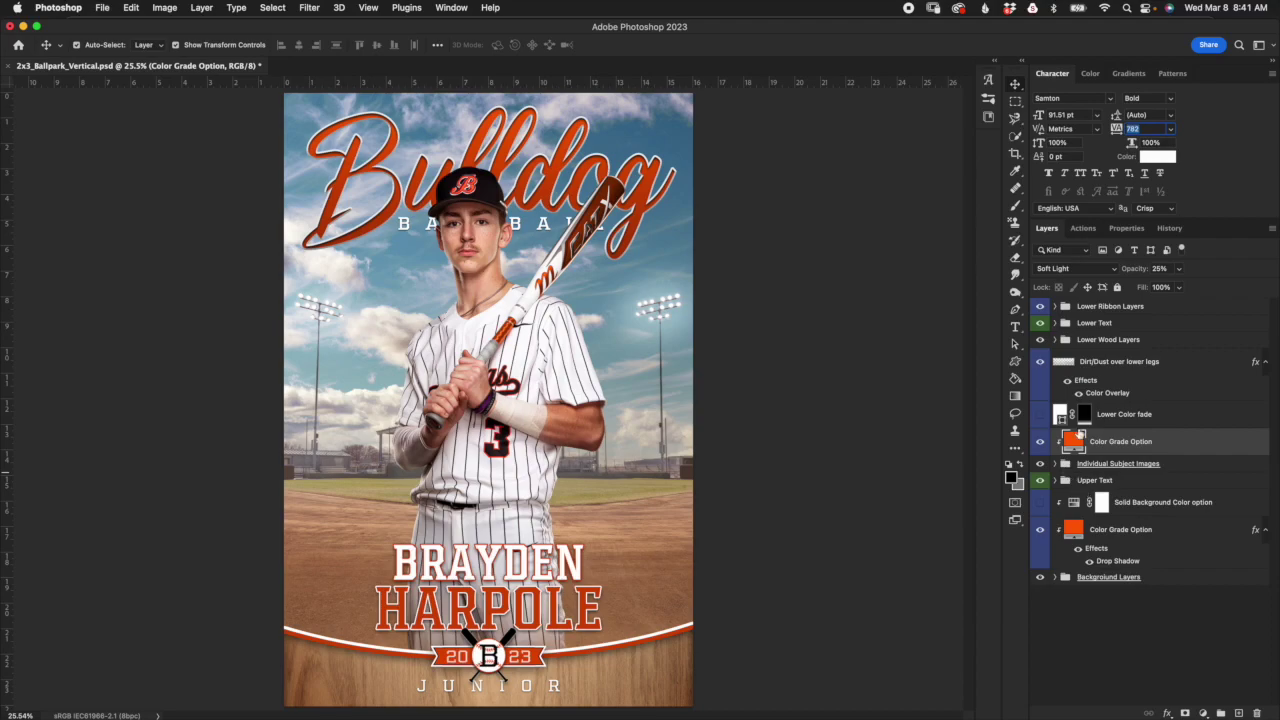
Step: Check the Dirt/Dust over lower legs layer and turn on the visibility of the Lower Color fade layer
{"action": "left_click", "coordinate": [1168, 416]}
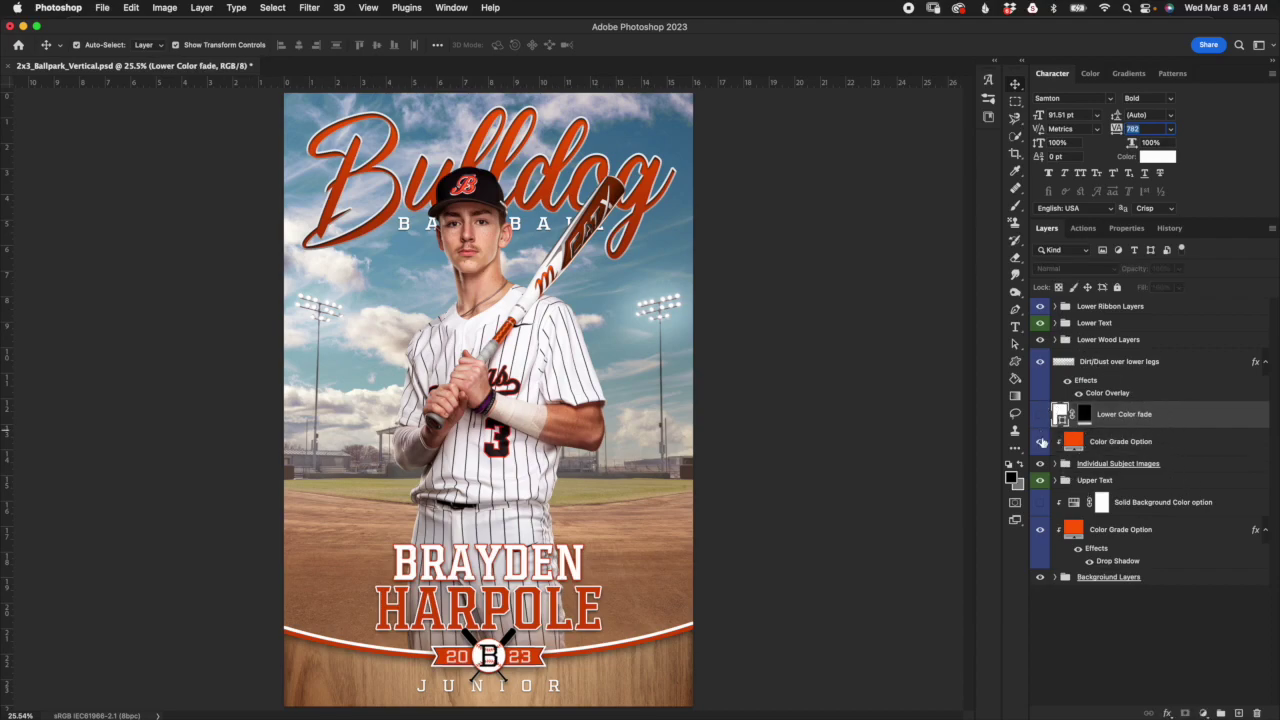
{"action": "left_click", "coordinate": [1128, 362]}
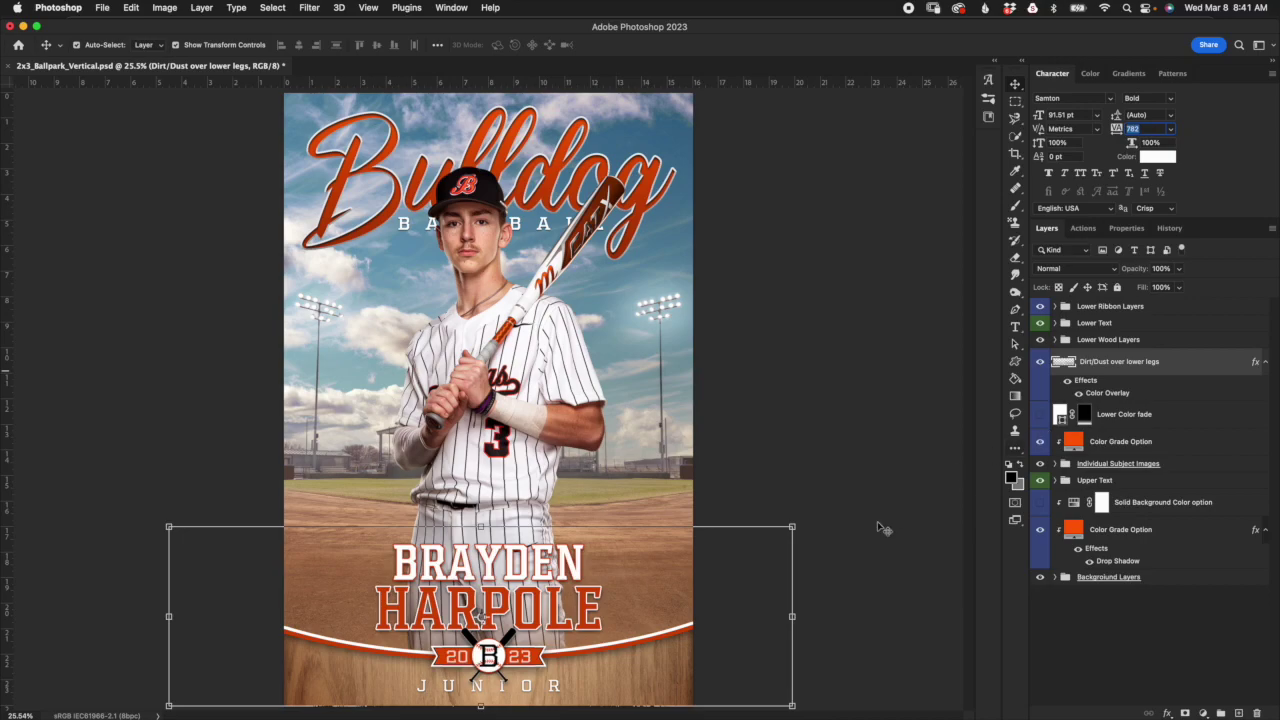
{"action": "left_click", "coordinate": [1041, 416]}
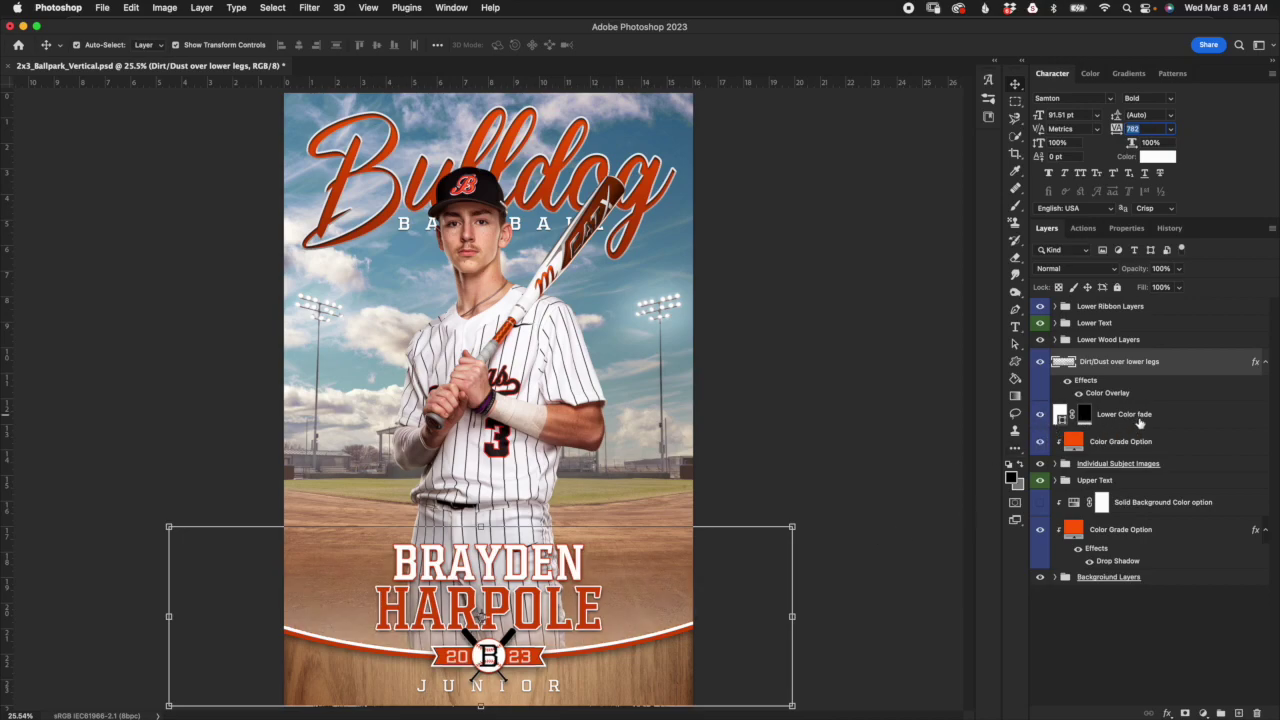
{"action": "left_click", "coordinate": [1140, 422]}
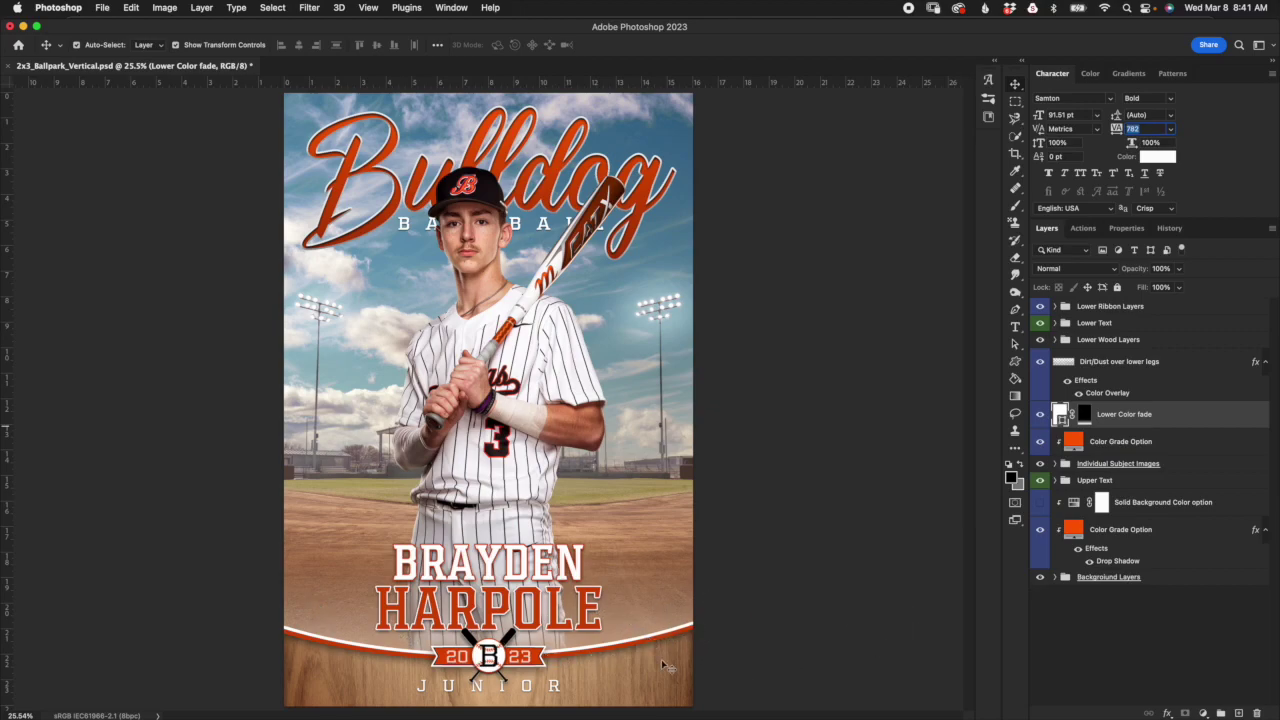
Step: Hide the Lower Wood Layers group and select the Lower Color fade layer
{"action": "left_click", "coordinate": [1100, 342]}
{"action": "left_click", "coordinate": [1040, 340]}
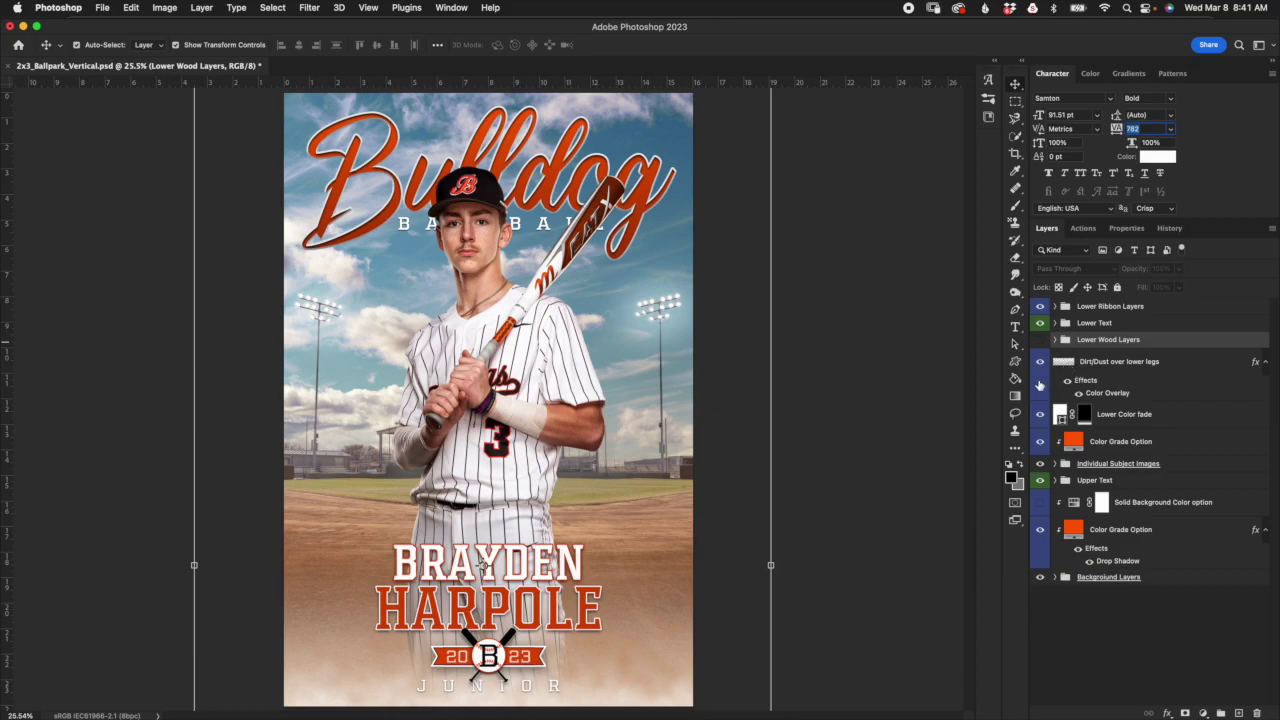
{"action": "left_click", "coordinate": [1118, 419]}
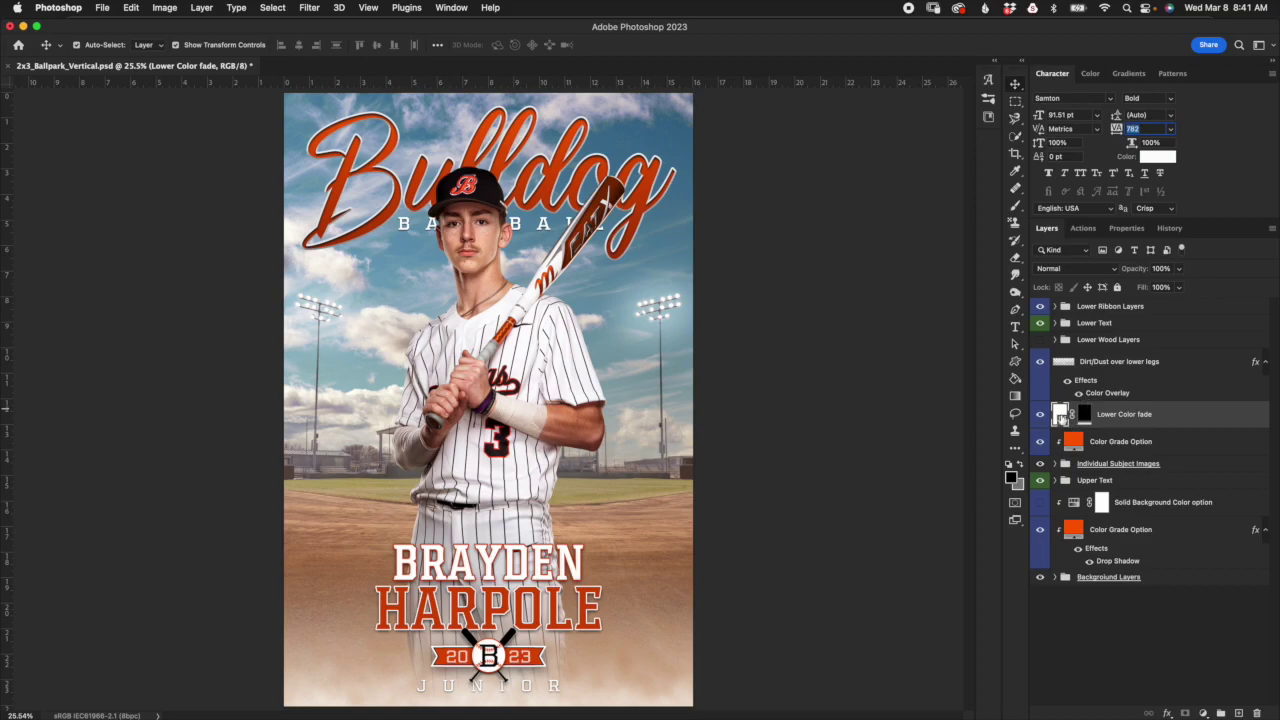
Step: Recolor the Lower Color fade fill by sampling the infield dirt and darkening it to brown 663f1a
{"action": "double_click", "coordinate": [1061, 418]}
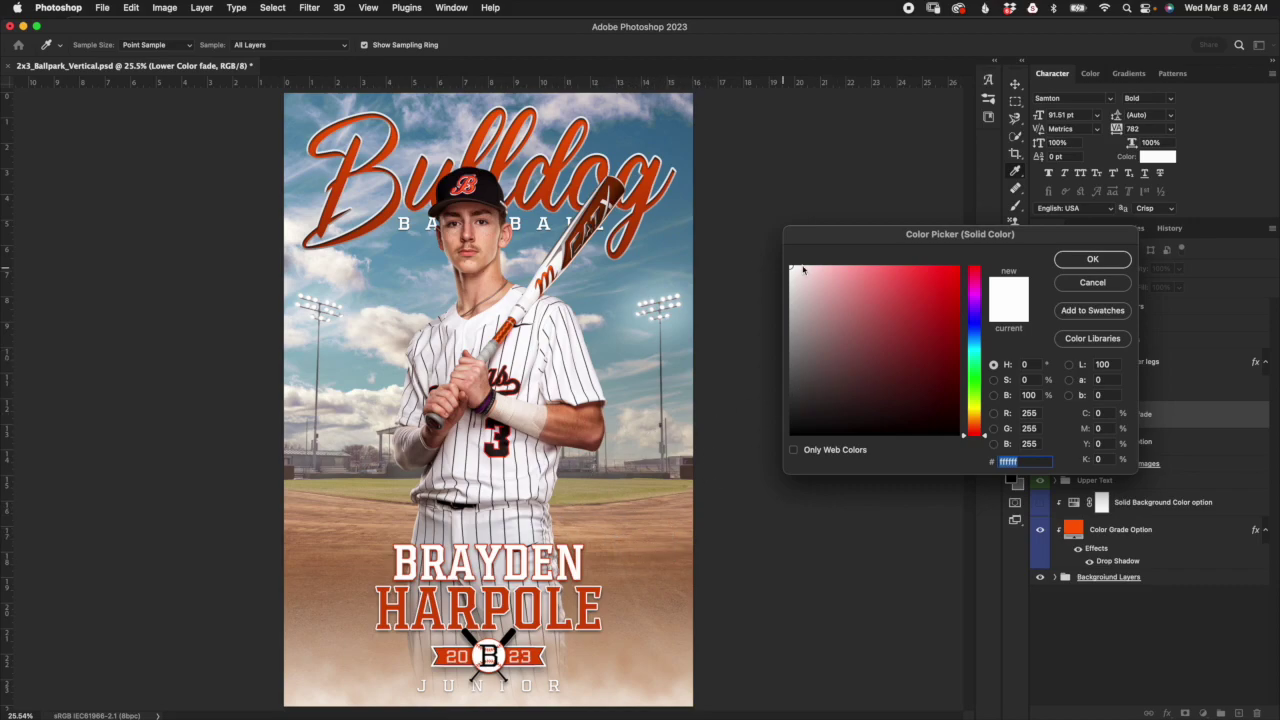
{"action": "left_click_drag", "start_coordinate": [940, 240], "coordinate": [919, 222]}
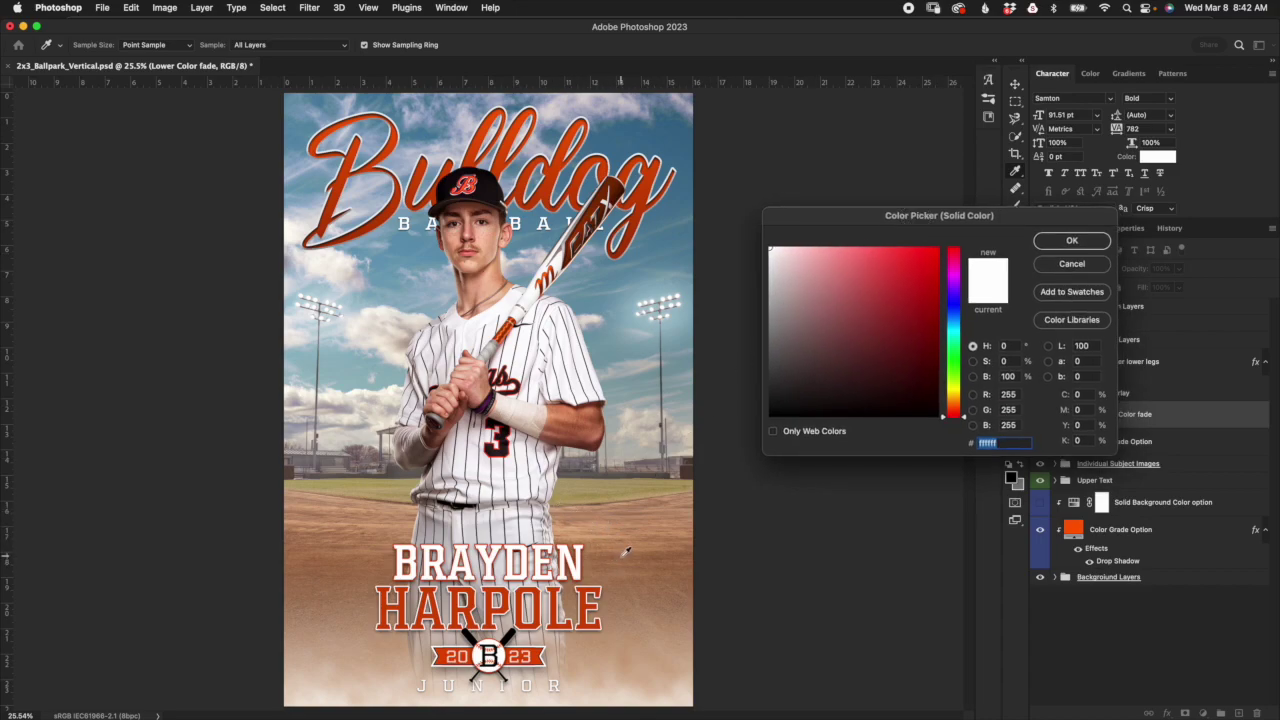
{"action": "left_click", "coordinate": [627, 551]}
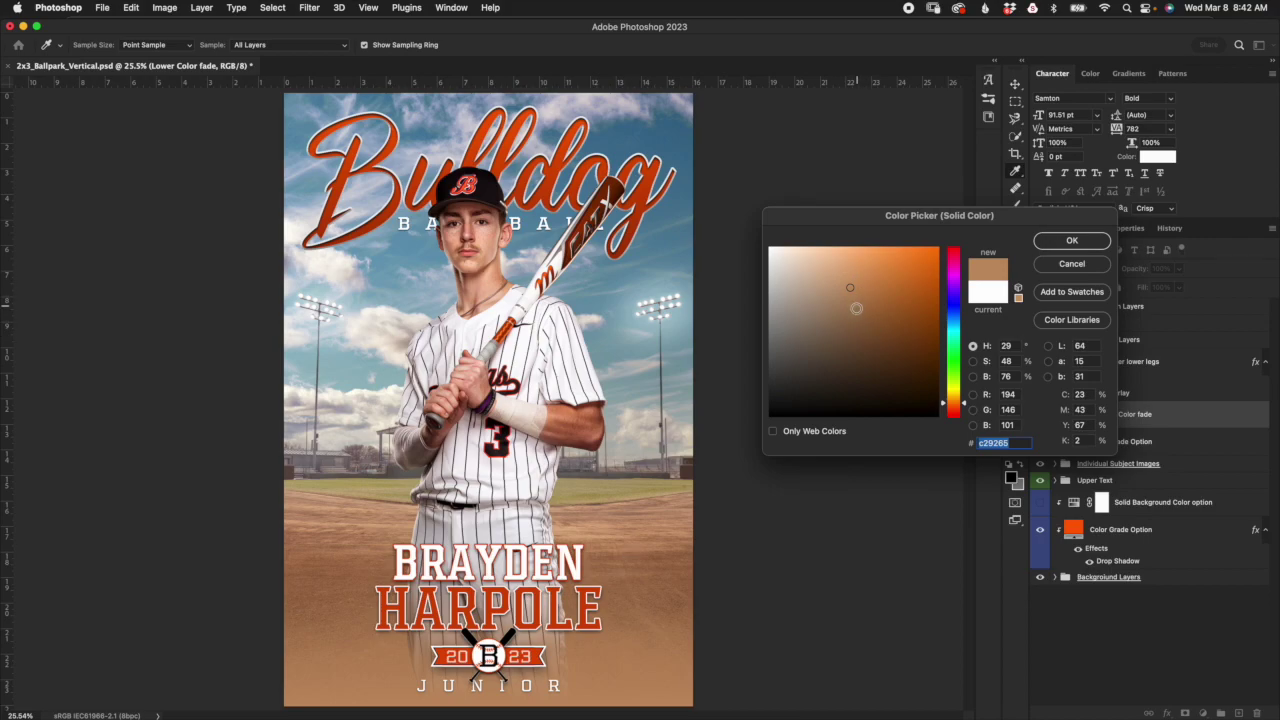
{"action": "left_click_drag", "start_coordinate": [878, 302], "coordinate": [884, 332]}
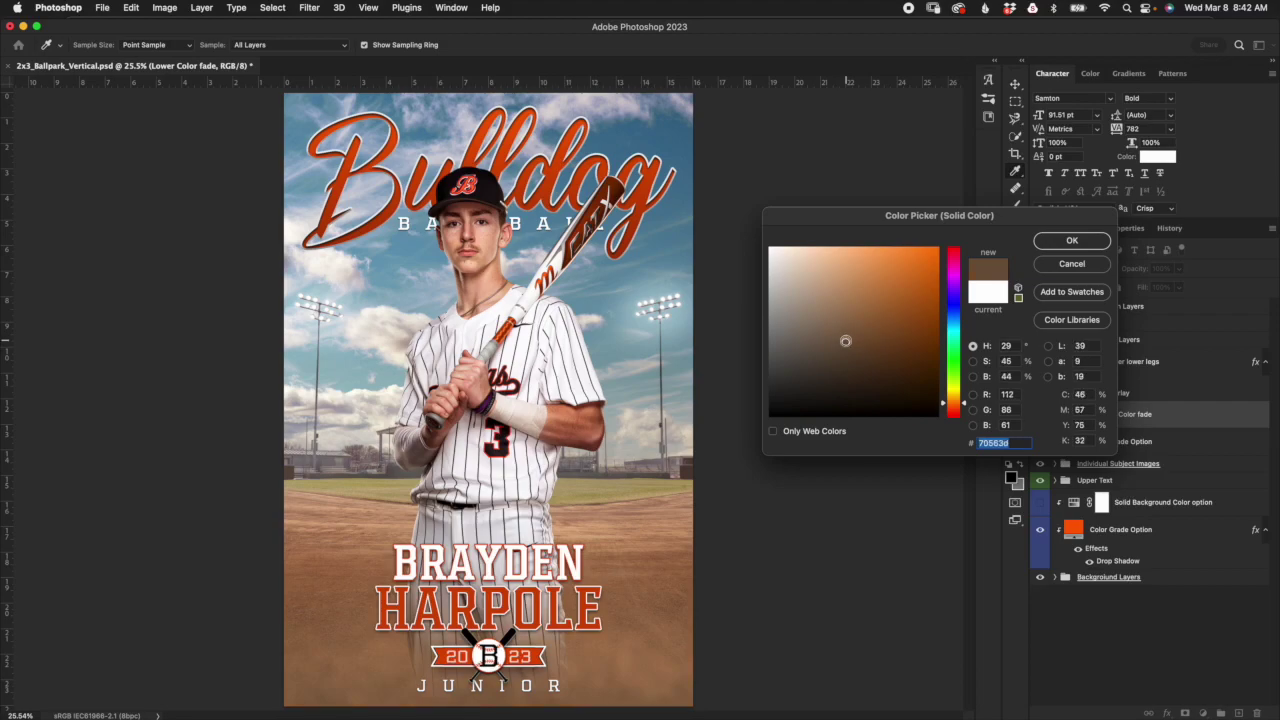
{"action": "left_click", "coordinate": [861, 332]}
{"action": "mouse_move", "coordinate": [861, 332]}
{"action": "left_mouse_down"}
{"action": "mouse_move", "coordinate": [849, 336]}
{"action": "mouse_move", "coordinate": [875, 343]}
{"action": "mouse_move", "coordinate": [876, 326]}
{"action": "mouse_move", "coordinate": [894, 348]}
{"action": "left_mouse_up"}
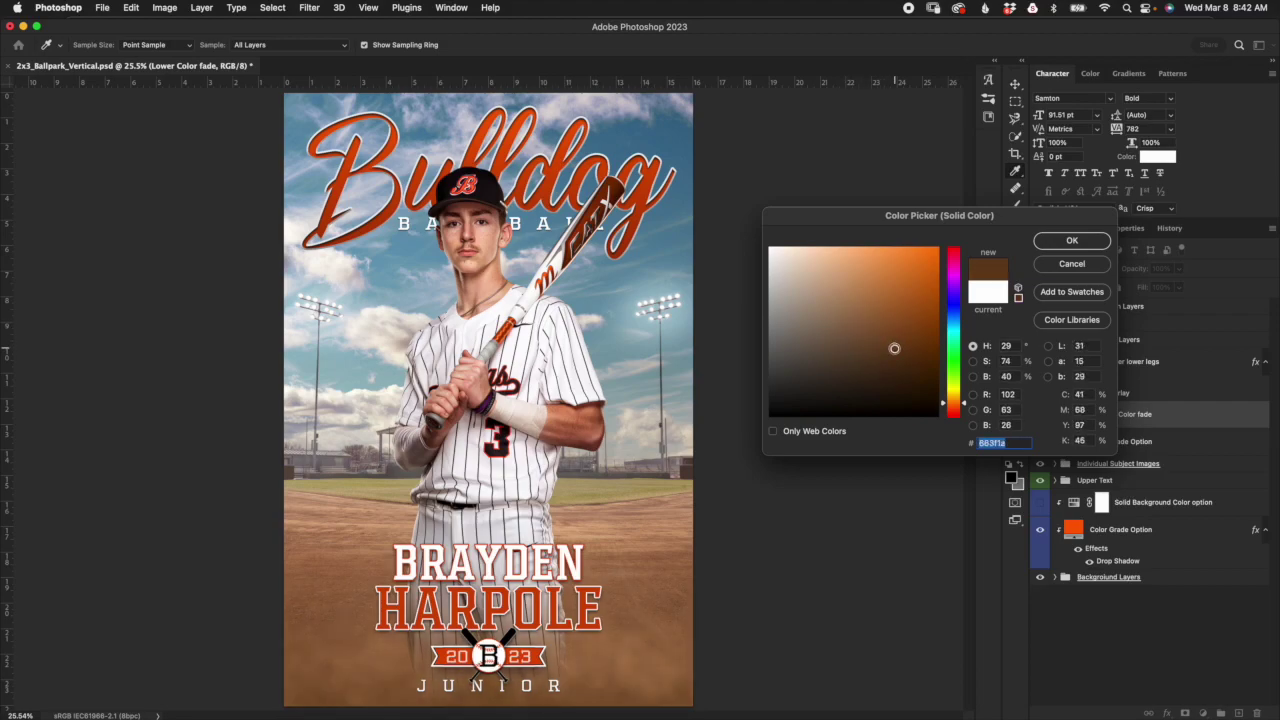
{"action": "left_click", "coordinate": [1071, 241]}
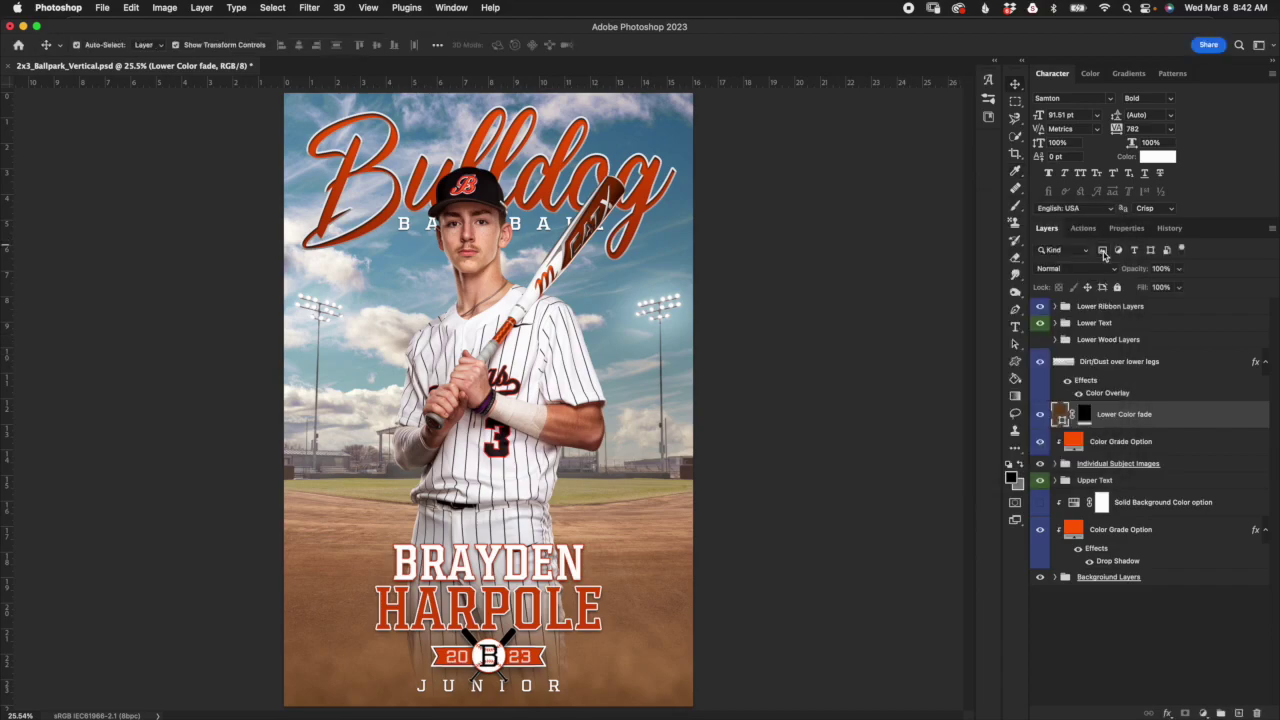
Step: Target the Lower Color fade layer's mask and set up the Gradient tool with the black-to-white preset
{"action": "left_click", "coordinate": [1086, 416]}
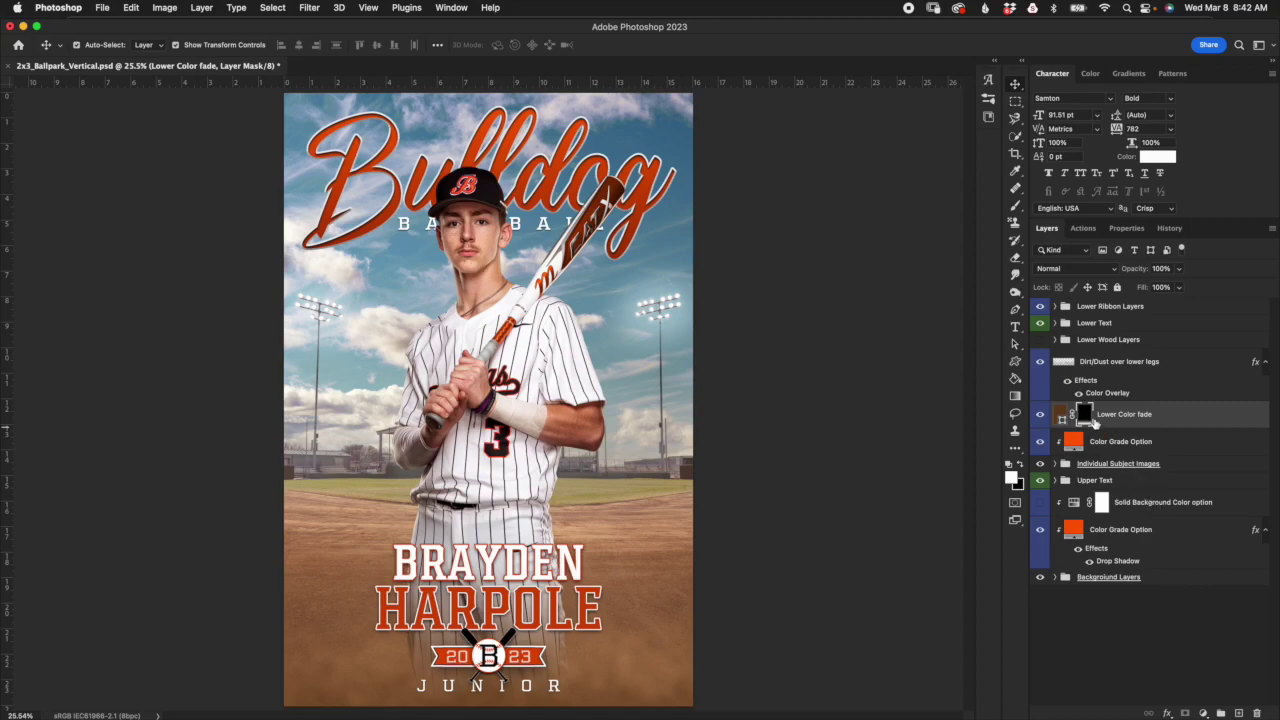
{"action": "left_click", "coordinate": [1015, 397]}
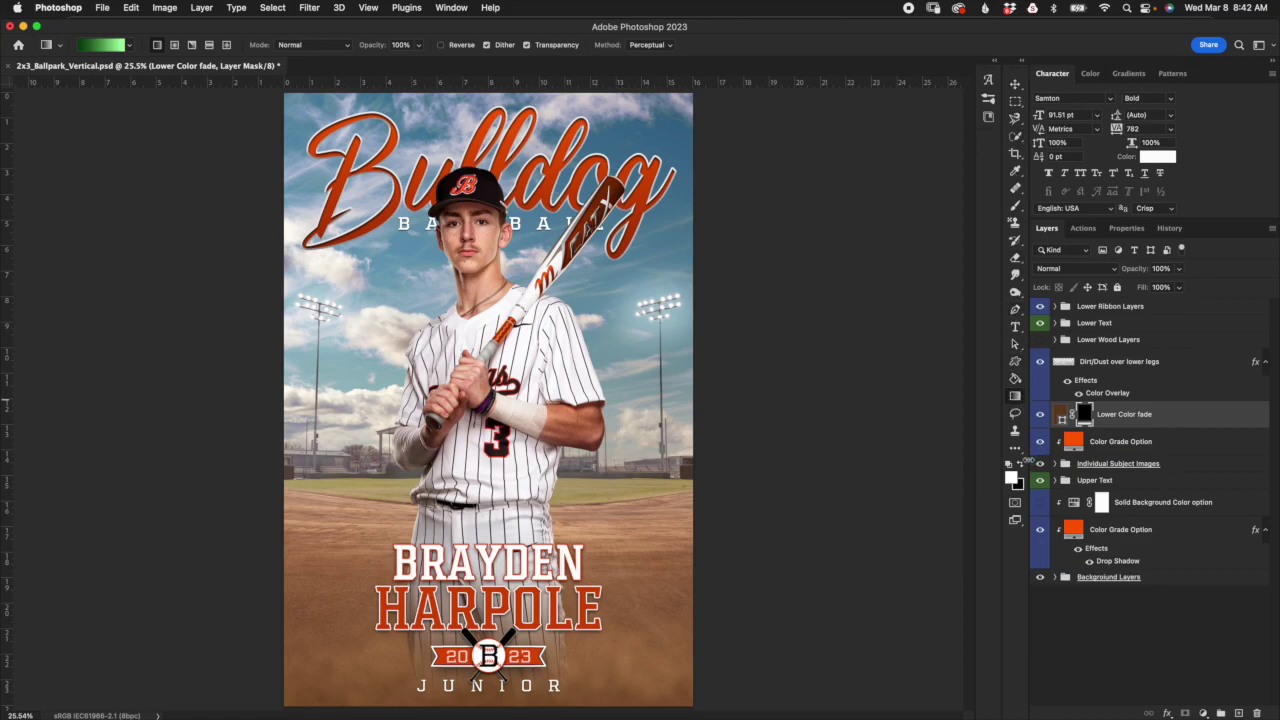
{"action": "key", "text": "h"}
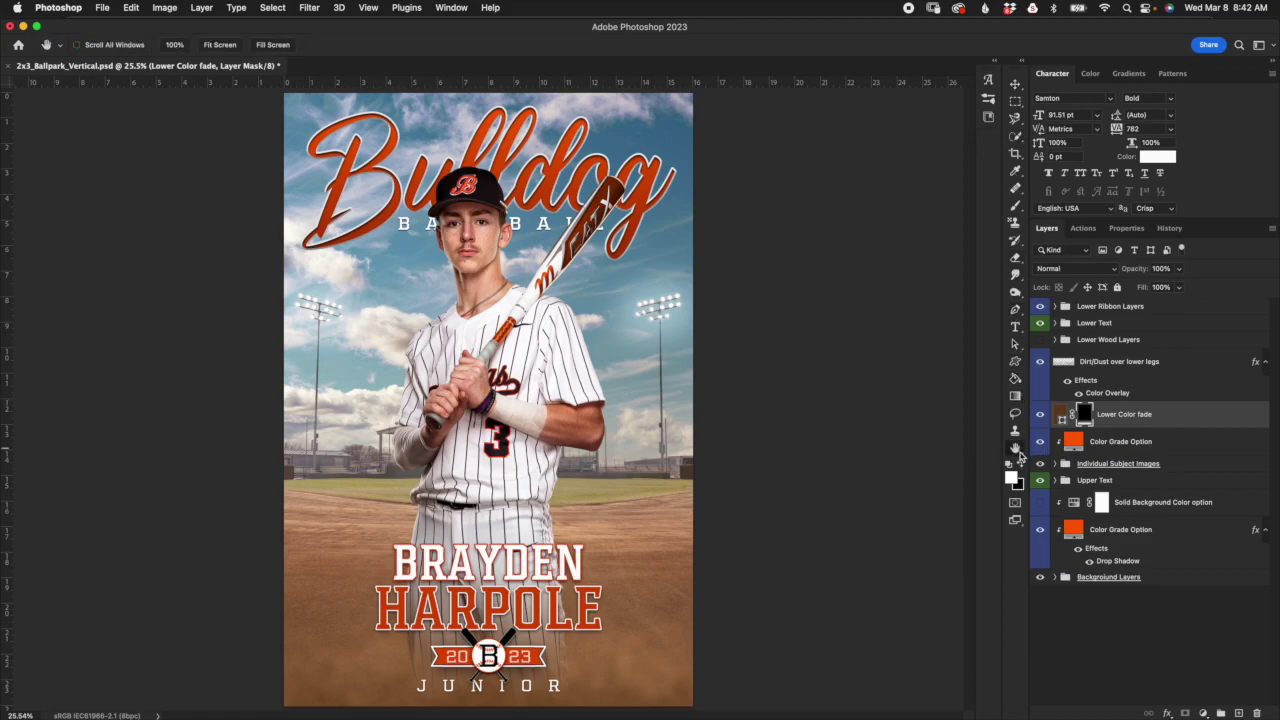
{"action": "left_click", "coordinate": [1017, 450]}
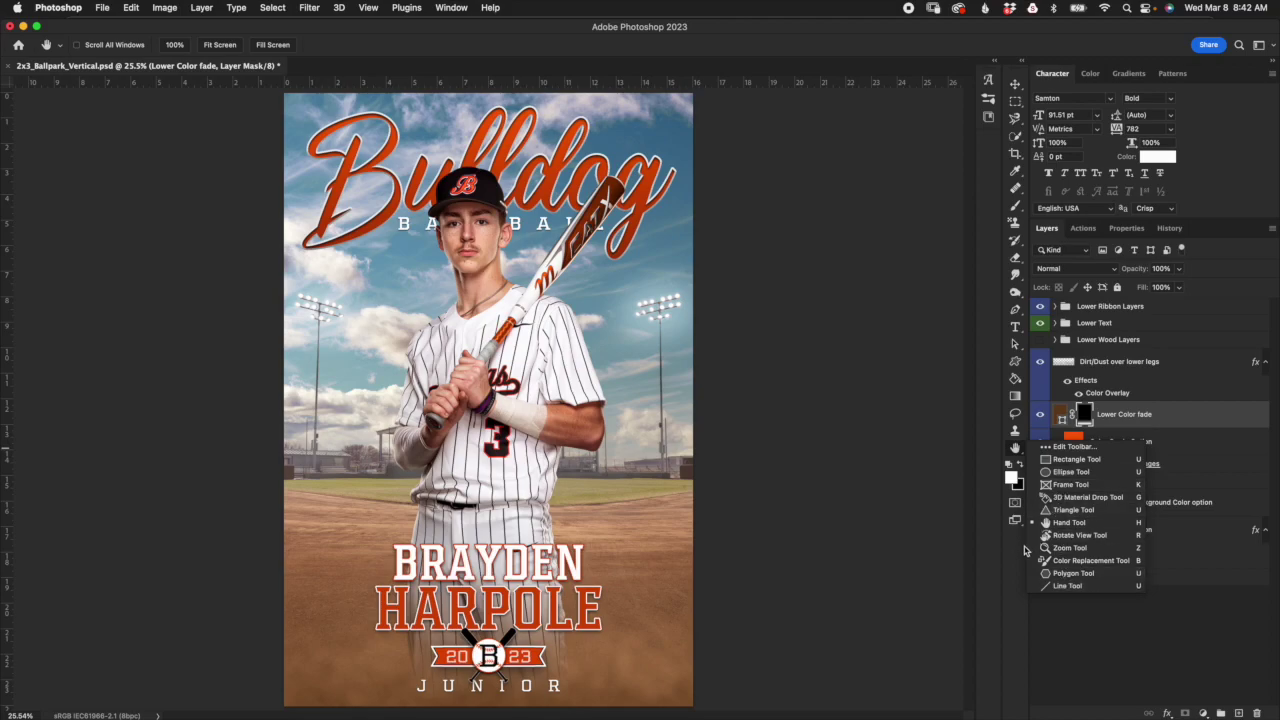
{"action": "left_click", "coordinate": [1023, 583]}
{"action": "left_click", "coordinate": [1015, 396]}
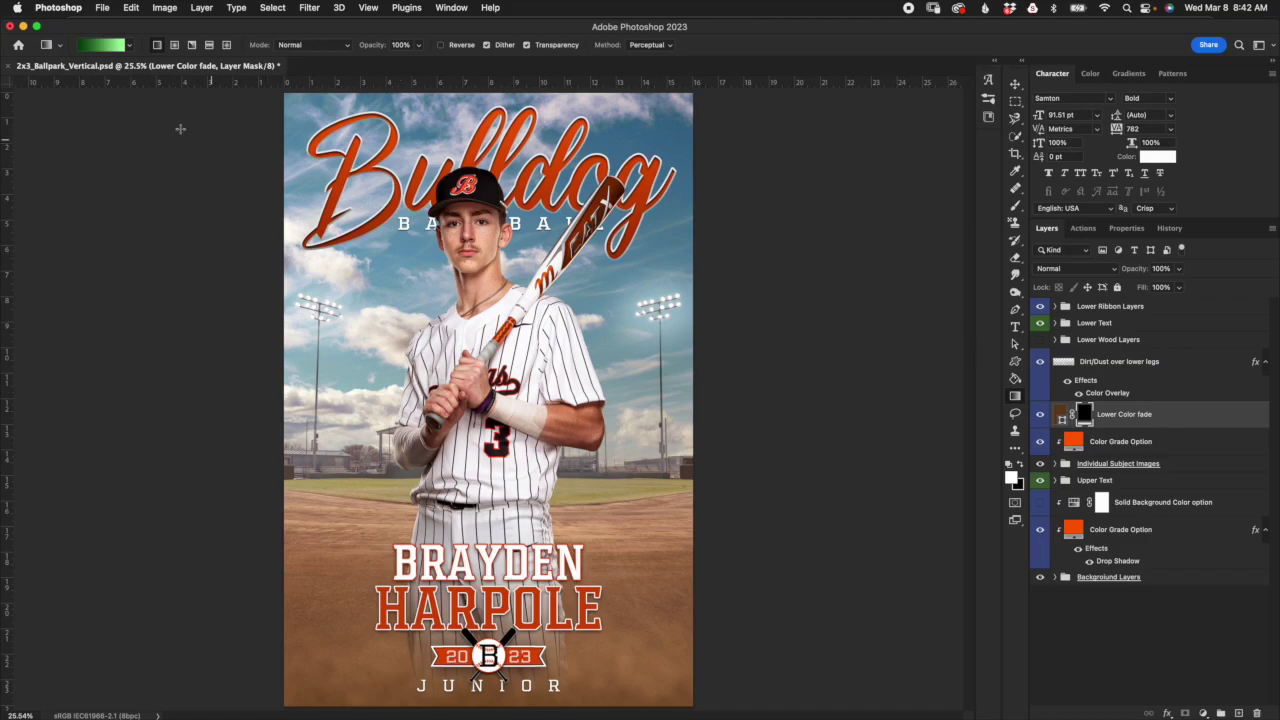
{"action": "left_click", "coordinate": [131, 46]}
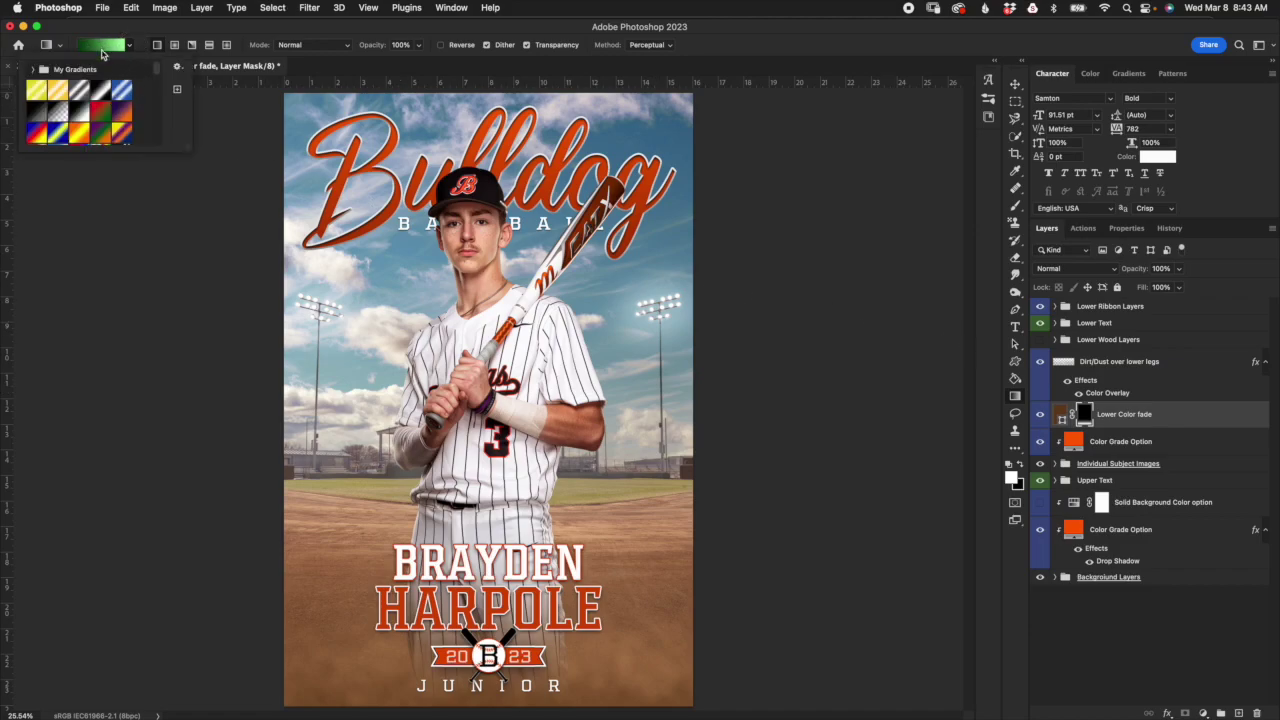
{"action": "left_click", "coordinate": [81, 112]}
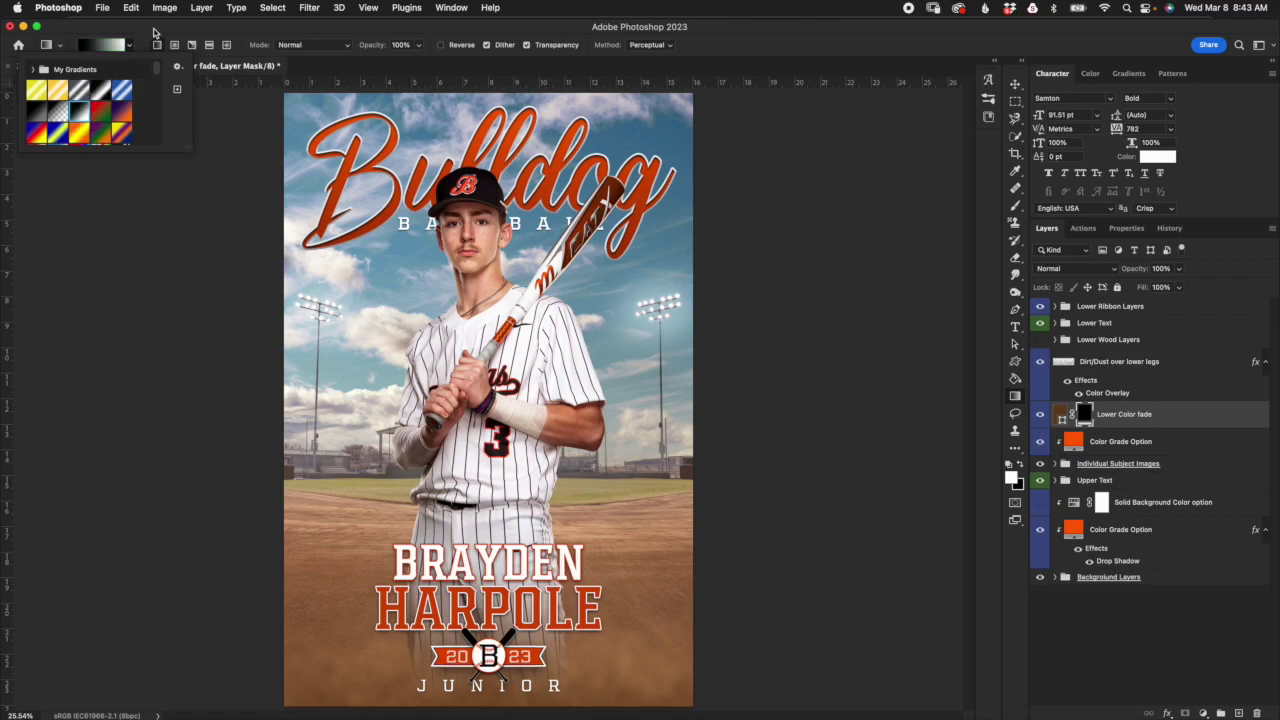
{"action": "left_click", "coordinate": [160, 35]}
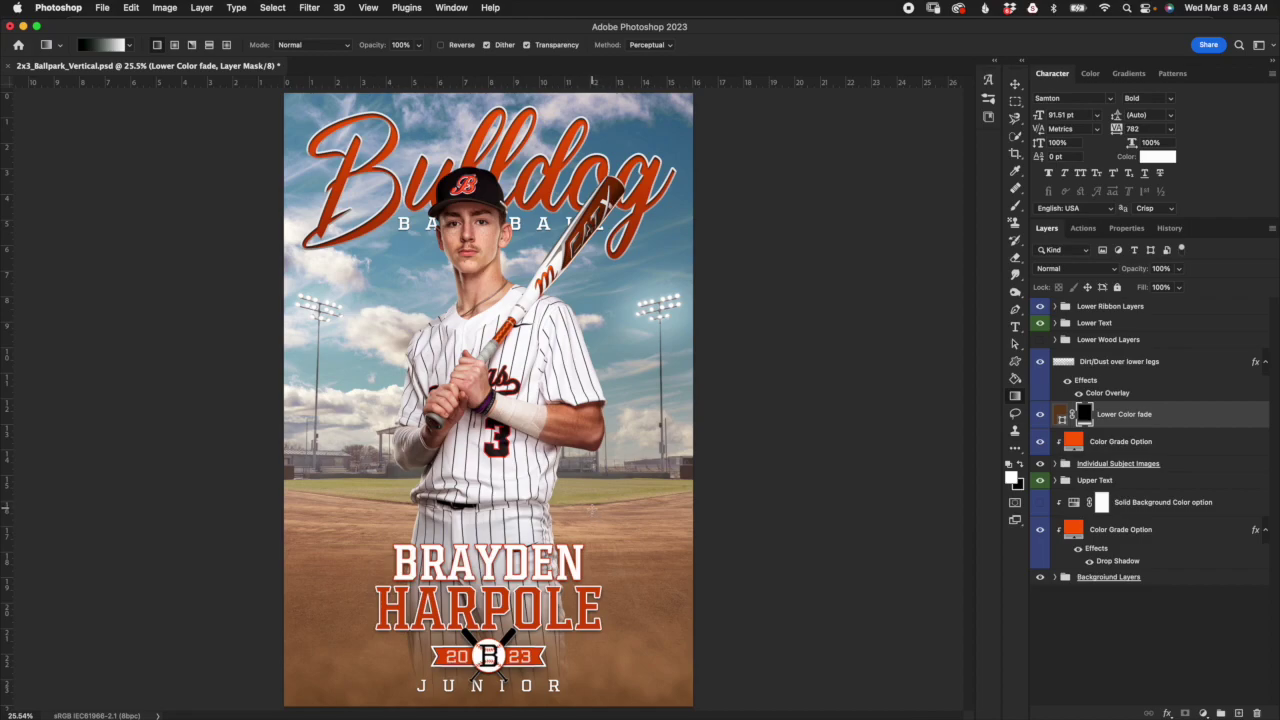
Step: Redraw the vertical gradient on the Lower Color fade mask several times, ending with a fade from the player's belt down to the JUNIOR text
{"action": "left_click_drag", "start_coordinate": [591, 508], "coordinate": [586, 680]}
{"action": "left_click_drag", "start_coordinate": [590, 497], "coordinate": [597, 570]}
{"action": "left_click_drag", "start_coordinate": [608, 466], "coordinate": [617, 665]}
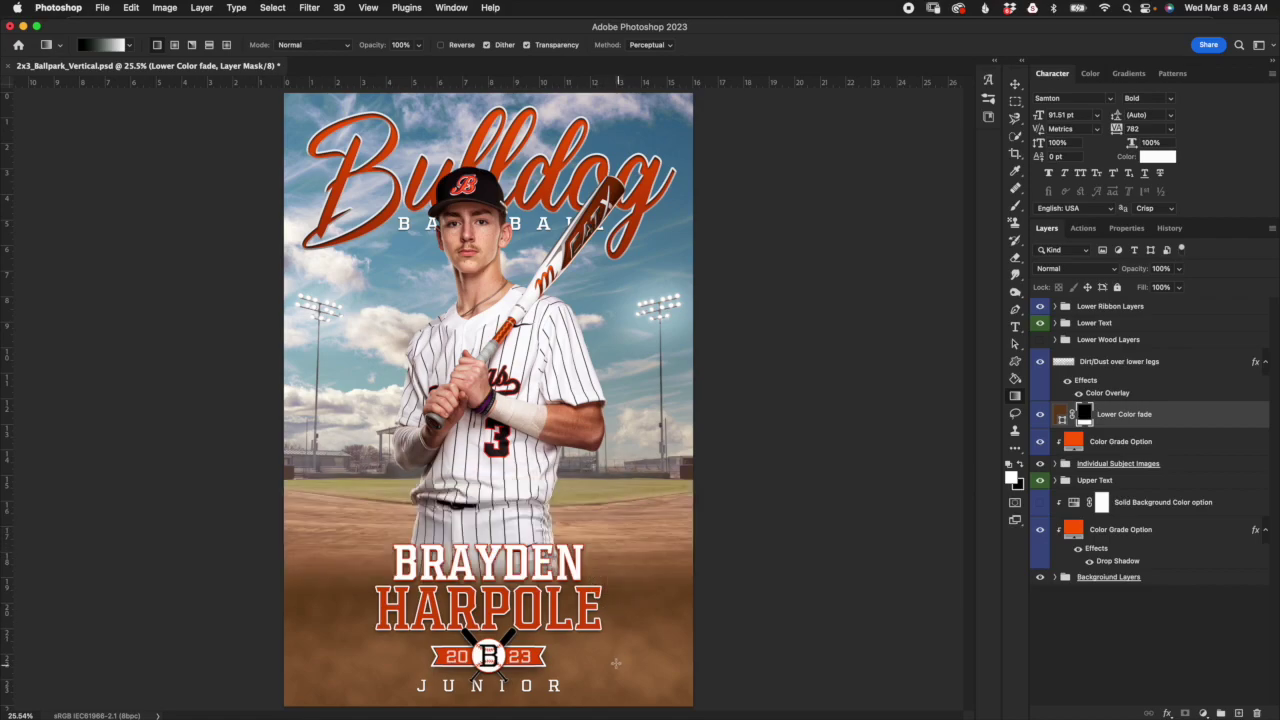
{"action": "left_click_drag", "start_coordinate": [592, 493], "coordinate": [590, 652]}
{"action": "left_click_drag", "start_coordinate": [602, 500], "coordinate": [604, 681]}
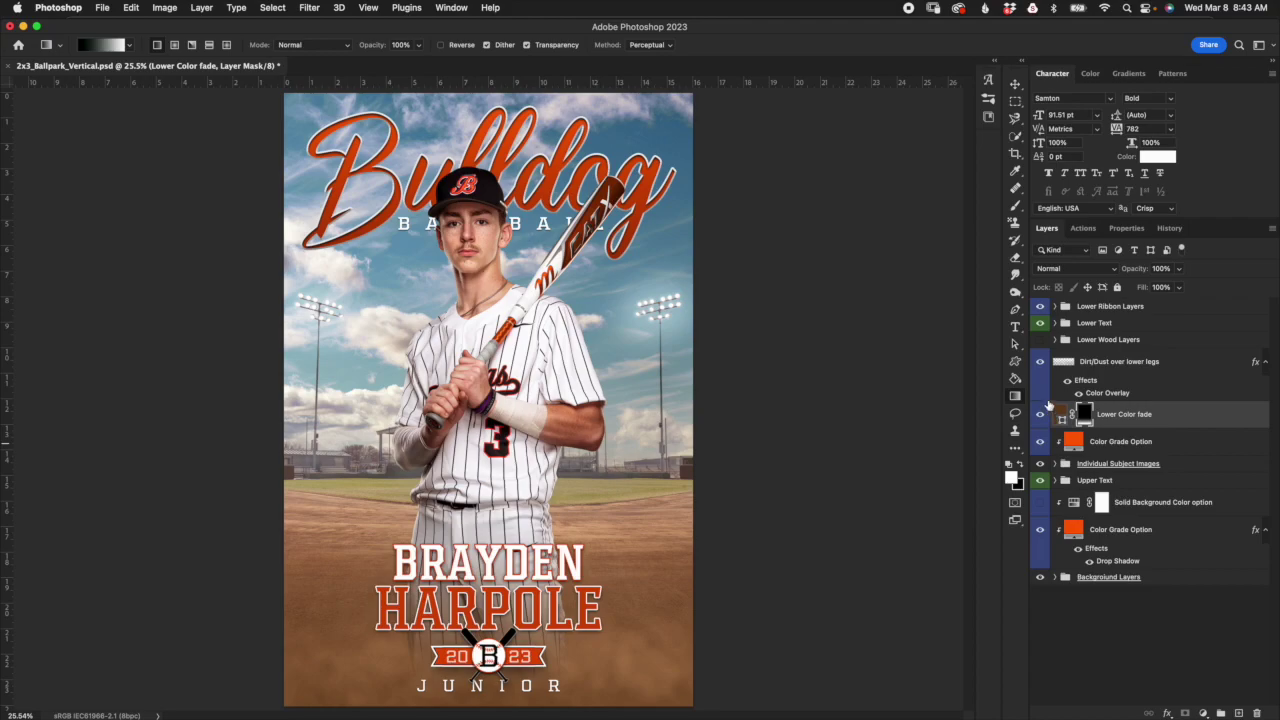
Step: Try a dark brown 5f452f color overlay on the Dirt/Dust over lower legs layer and discard the change
{"action": "left_click", "coordinate": [1106, 366]}
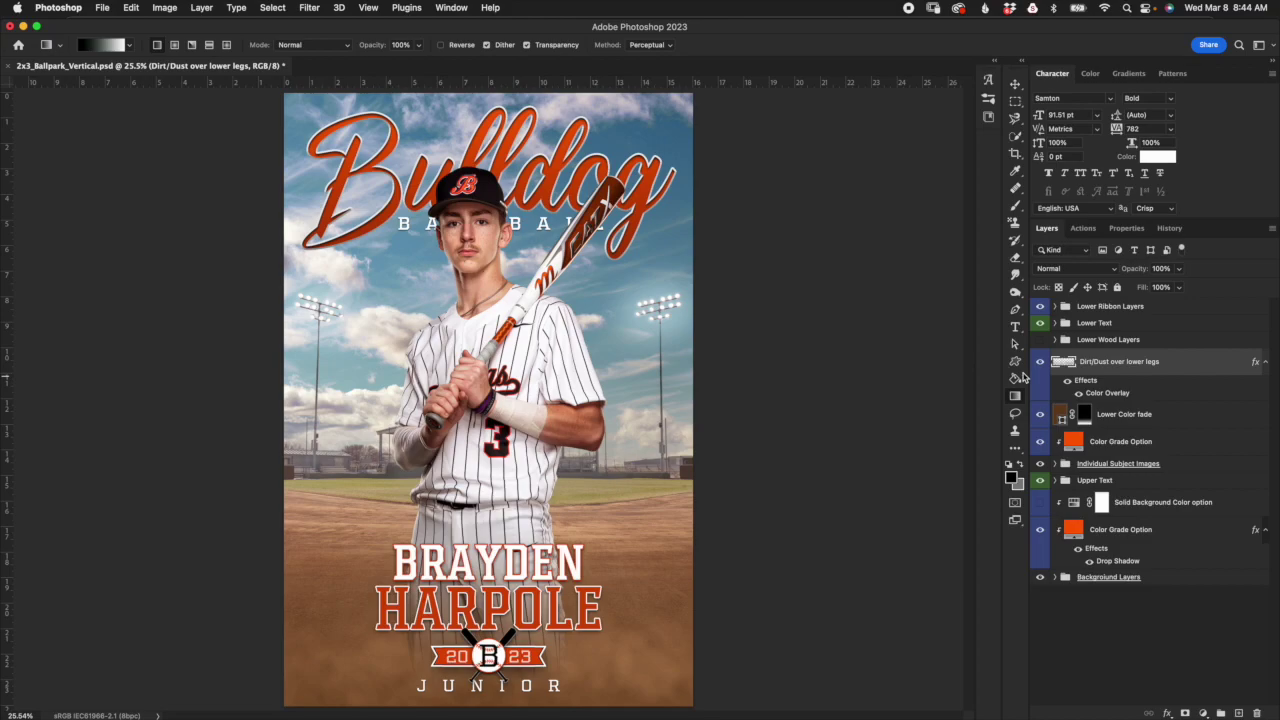
{"action": "double_click", "coordinate": [1109, 394]}
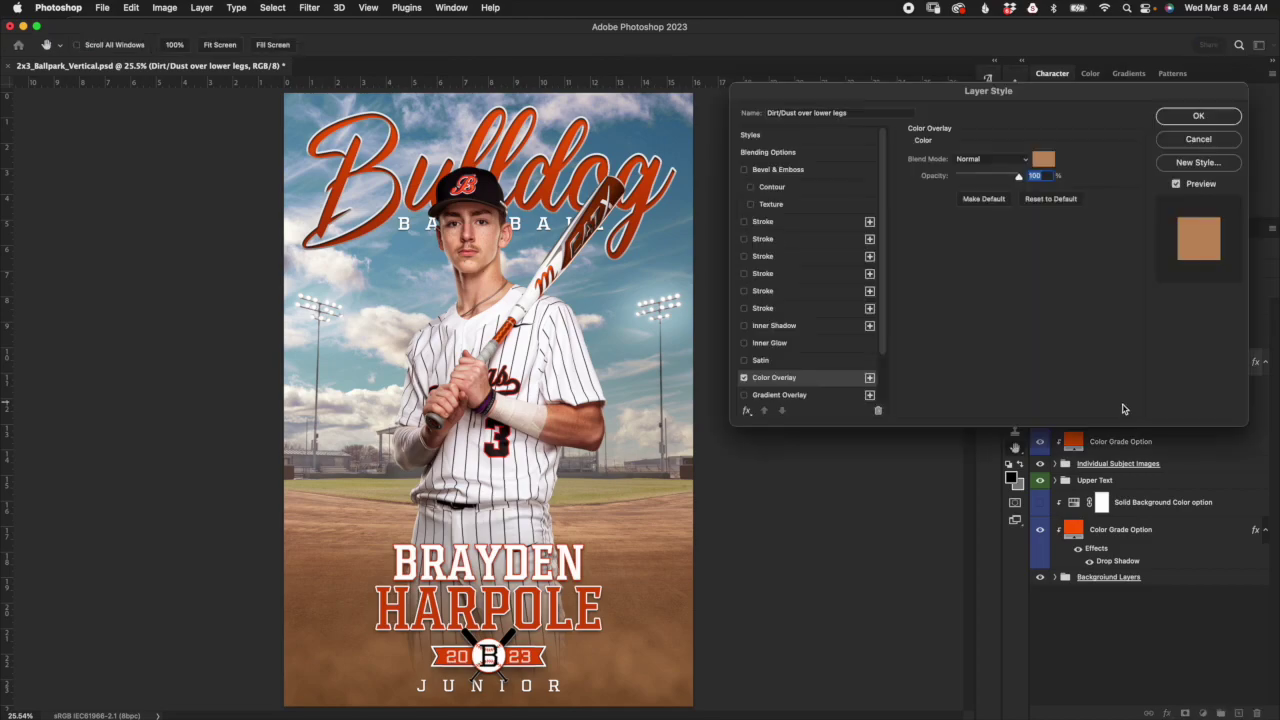
{"action": "left_click", "coordinate": [1045, 160]}
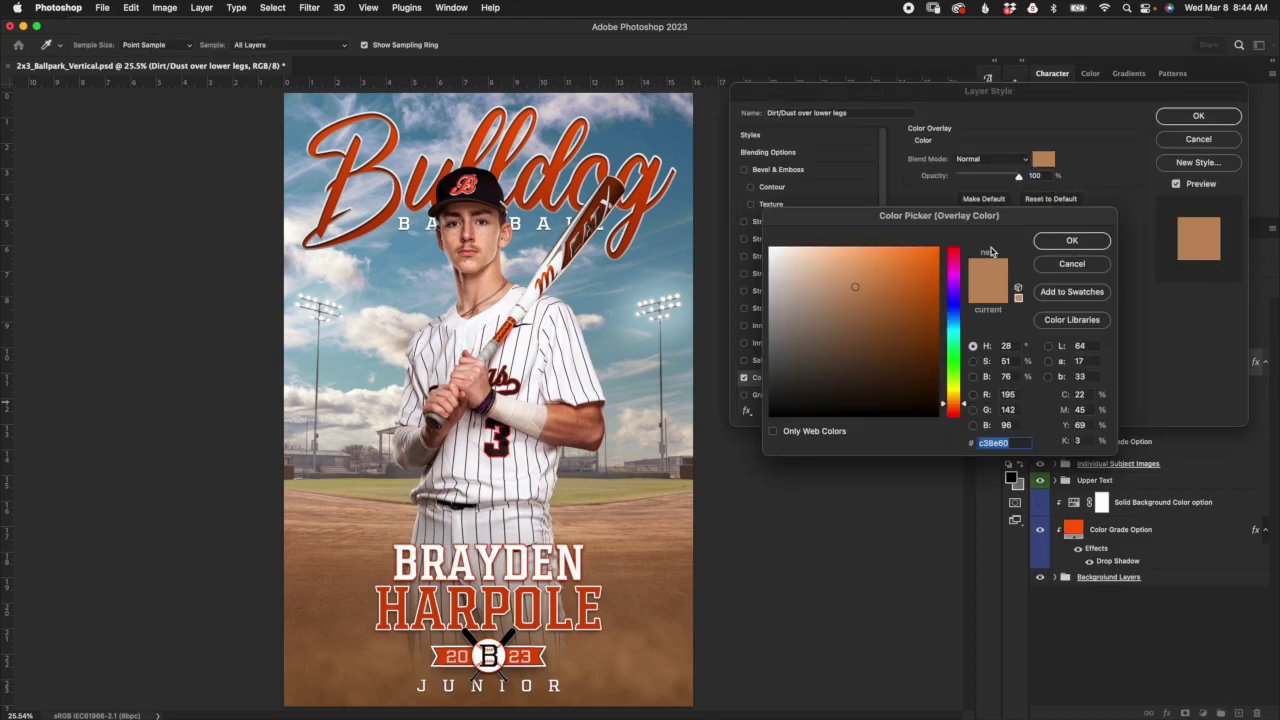
{"action": "mouse_move", "coordinate": [862, 326]}
{"action": "left_mouse_down"}
{"action": "mouse_move", "coordinate": [888, 304]}
{"action": "mouse_move", "coordinate": [877, 282]}
{"action": "mouse_move", "coordinate": [838, 313]}
{"action": "left_mouse_up"}
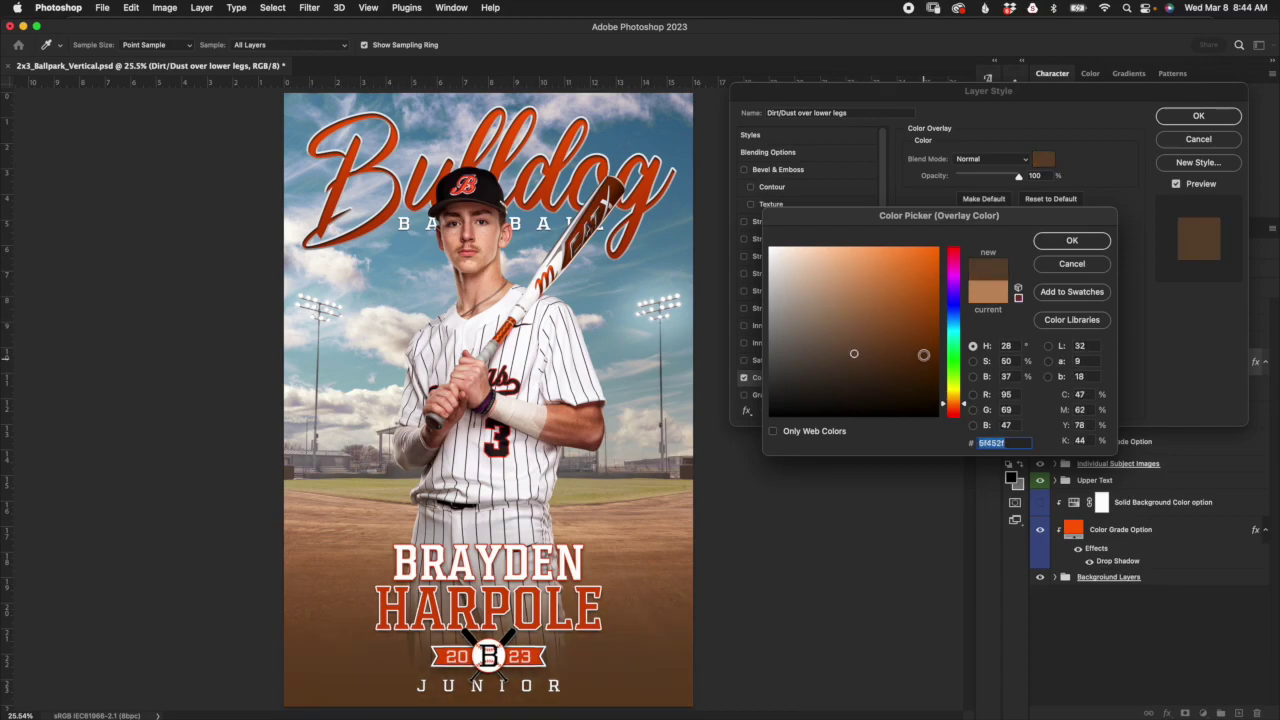
{"action": "left_click", "coordinate": [1088, 262]}
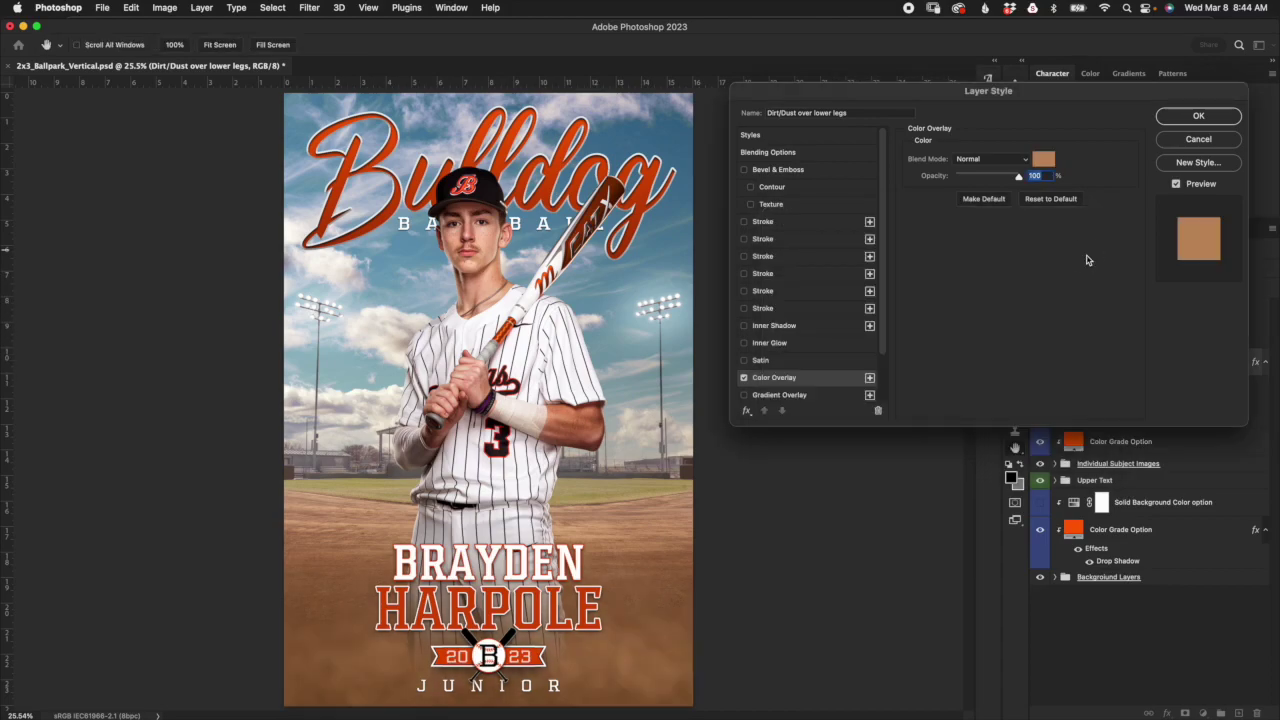
{"action": "left_click", "coordinate": [1197, 140]}
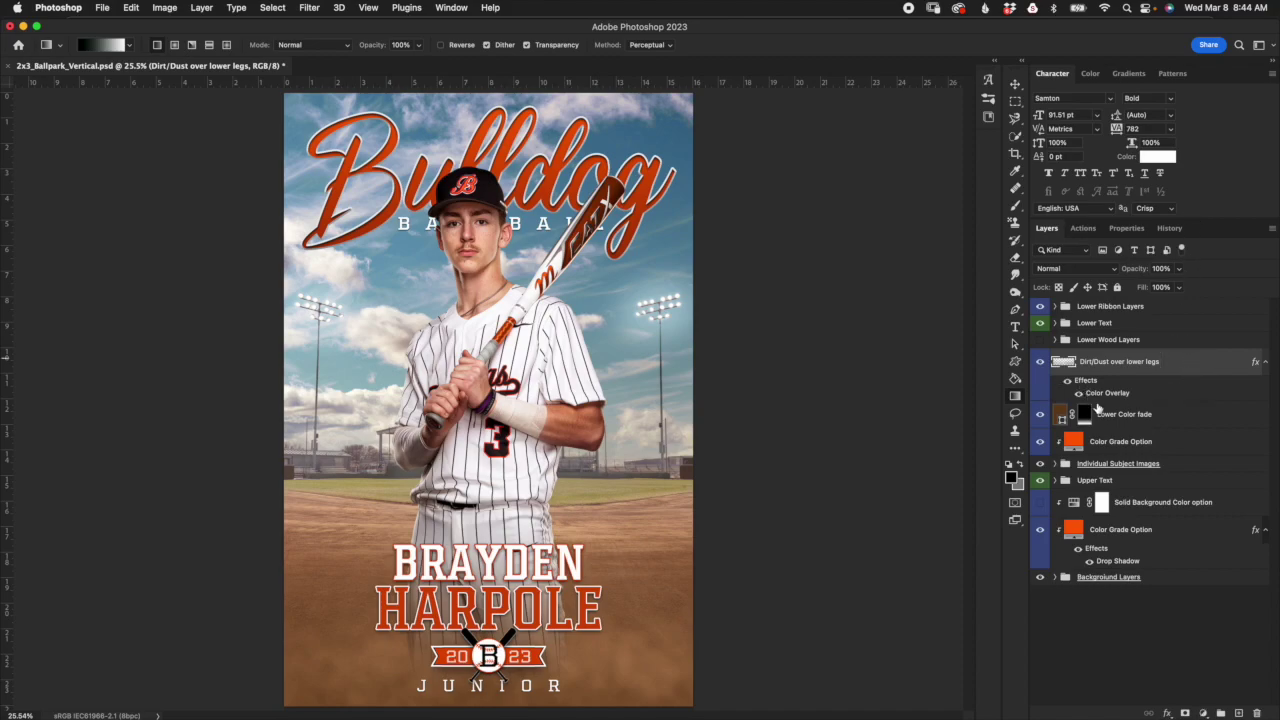
Step: Show and expand the Lower Wood Layers group, and go through its Exposure 4 copy, Levels 4 and Wood Texture layers
{"action": "left_click", "coordinate": [1040, 340]}
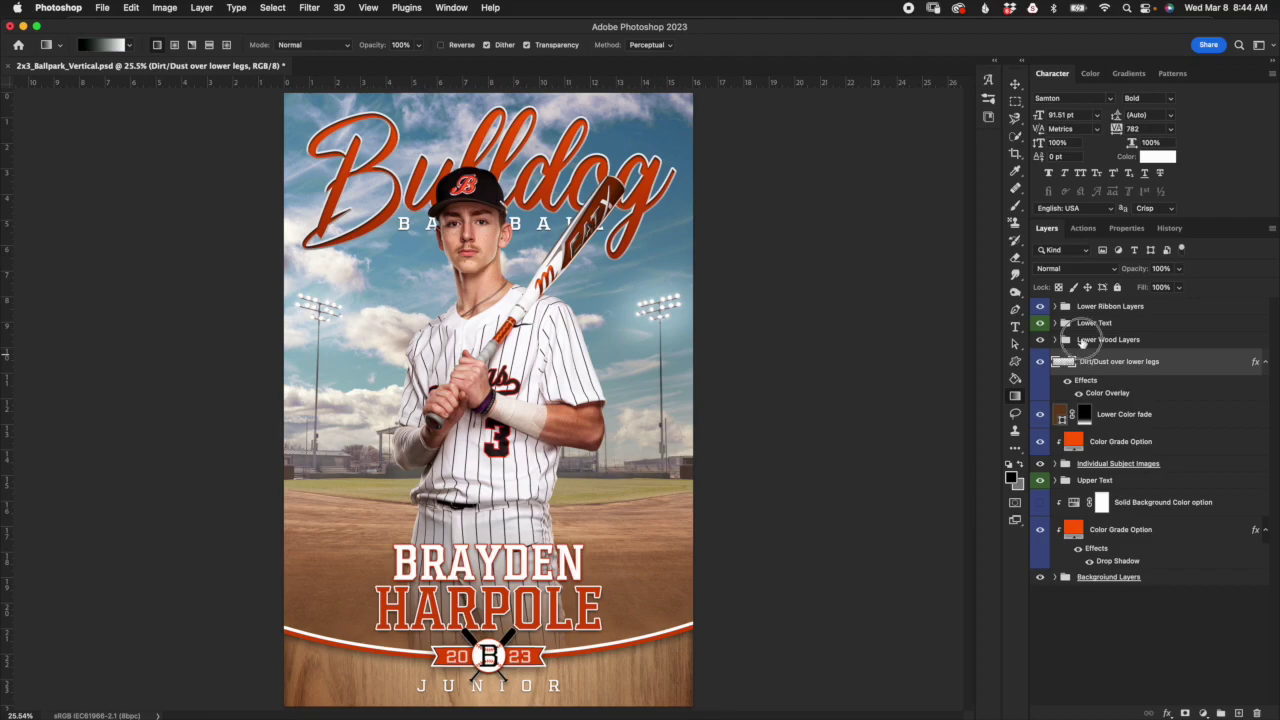
{"action": "left_click", "coordinate": [1090, 340]}
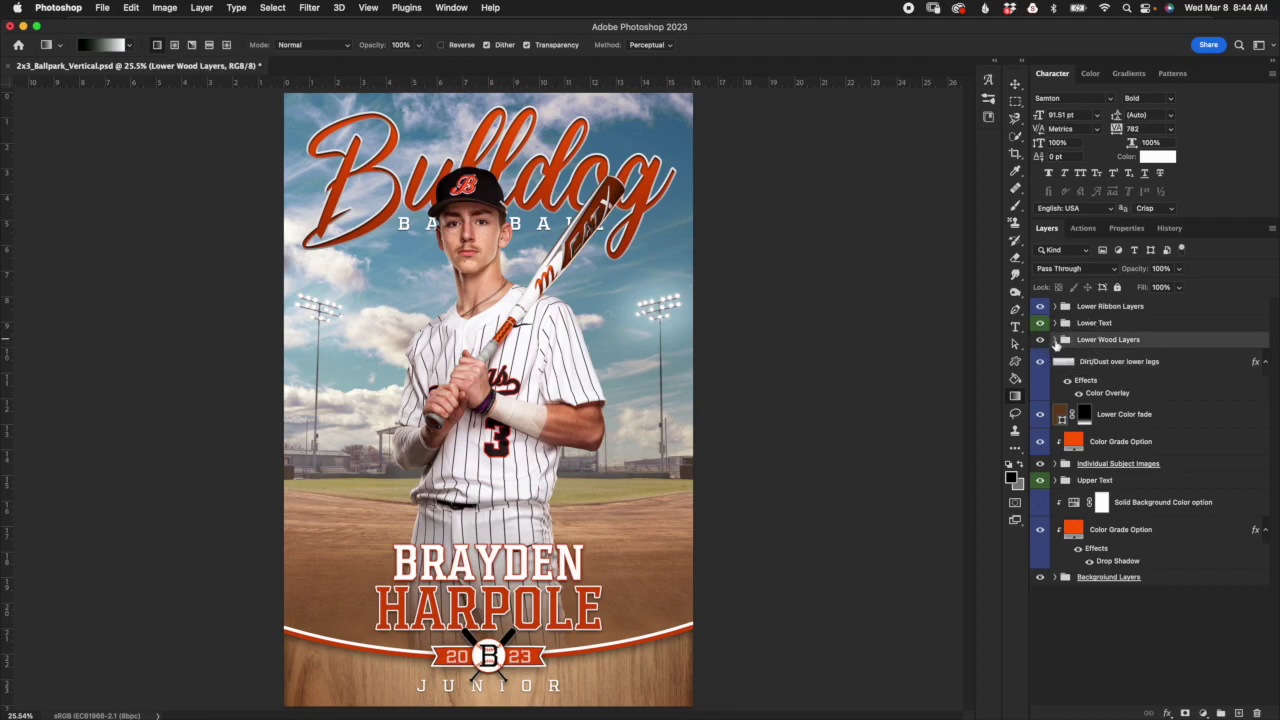
{"action": "left_click", "coordinate": [1055, 341]}
{"action": "left_click", "coordinate": [1224, 368]}
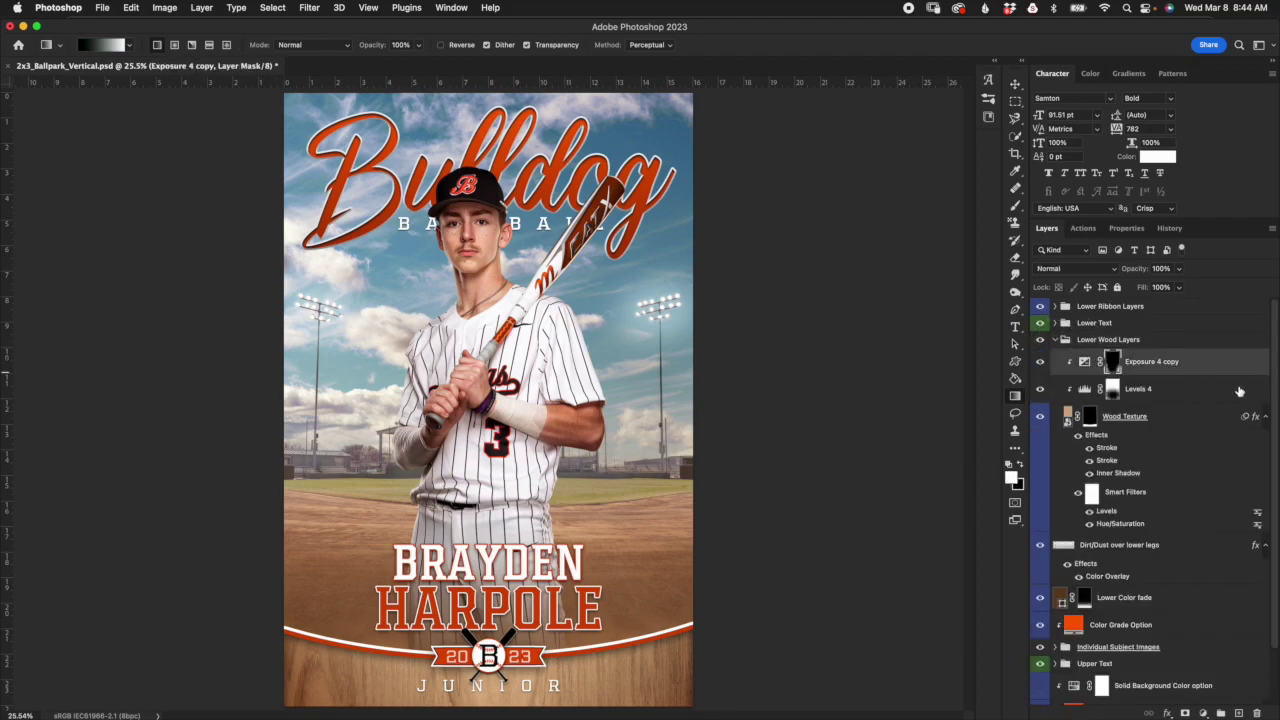
{"action": "left_click", "coordinate": [1160, 392]}
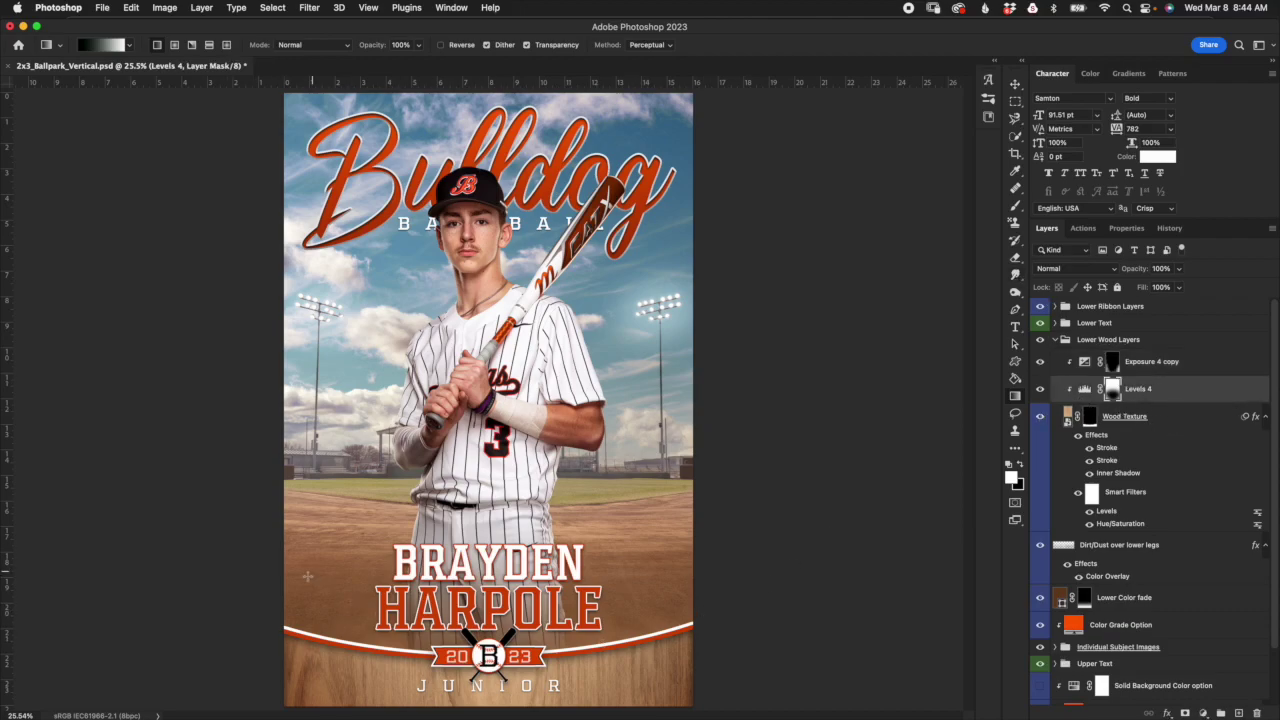
{"action": "left_click", "coordinate": [1160, 419]}
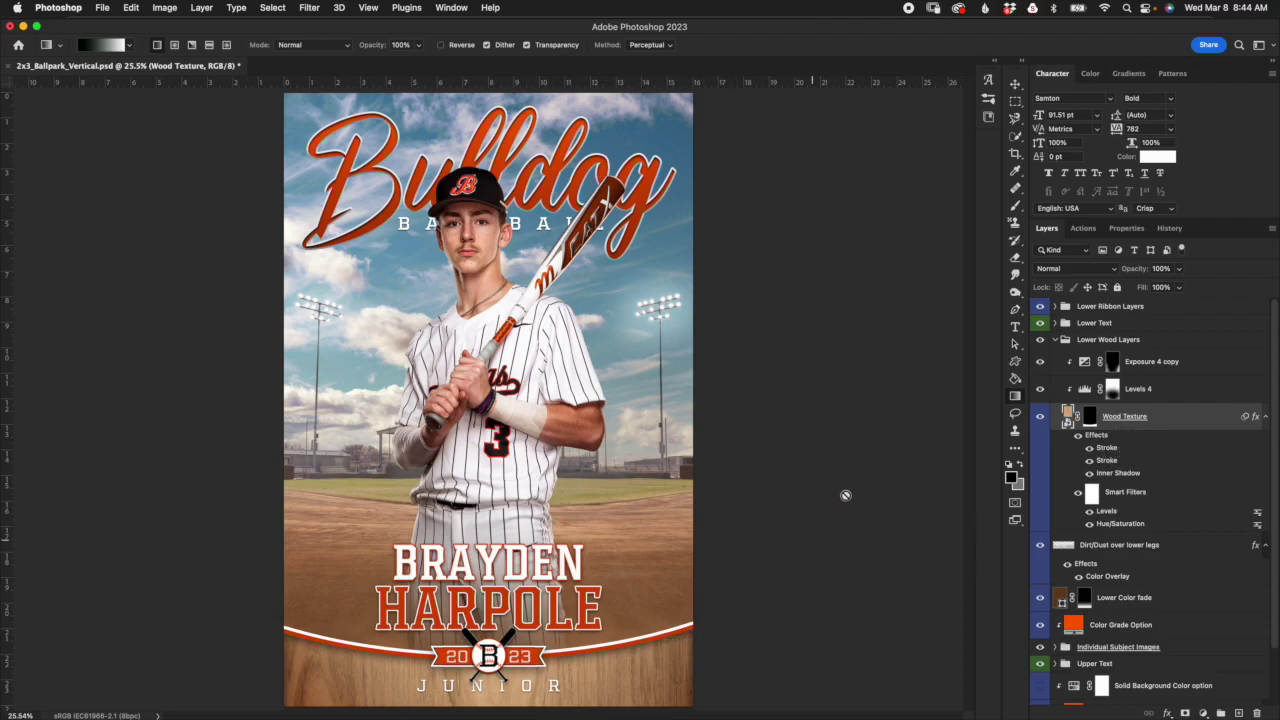
Step: Examine the Wood Texture layer's orange and white stroke settings without changes, and compare the poster with the white stroke off and on
{"action": "double_click", "coordinate": [1108, 448]}
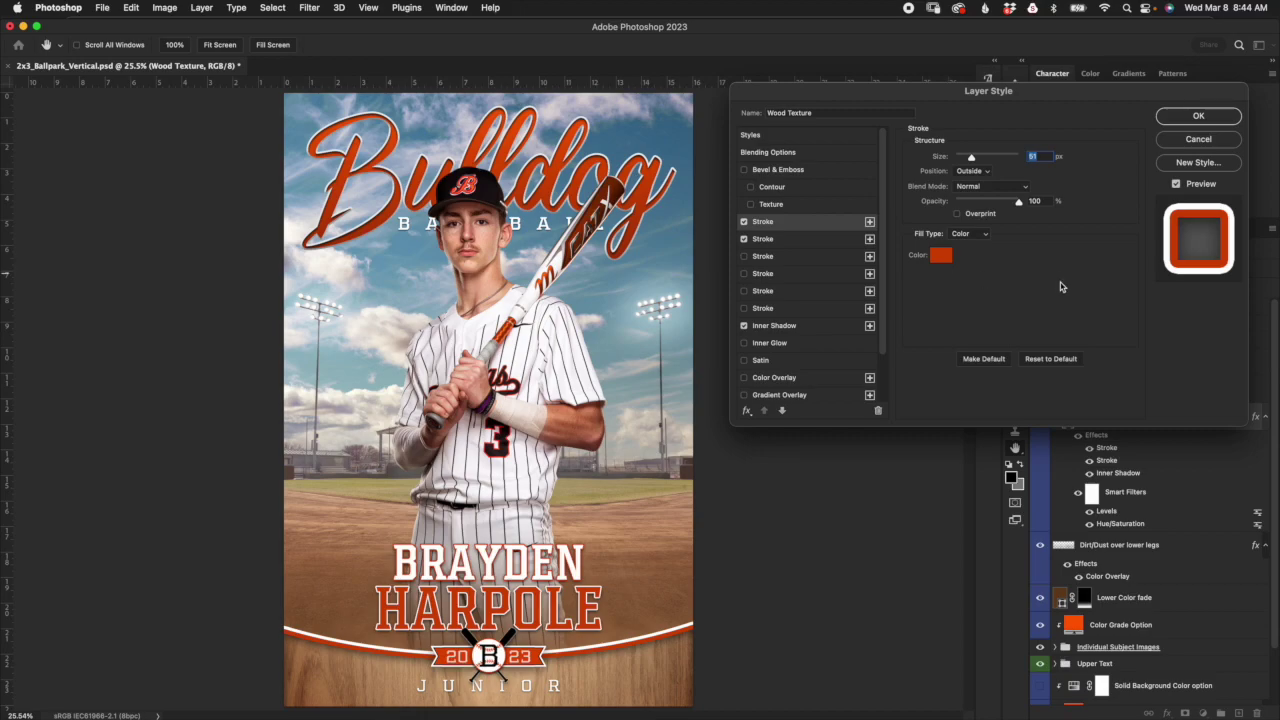
{"action": "left_click", "coordinate": [832, 244]}
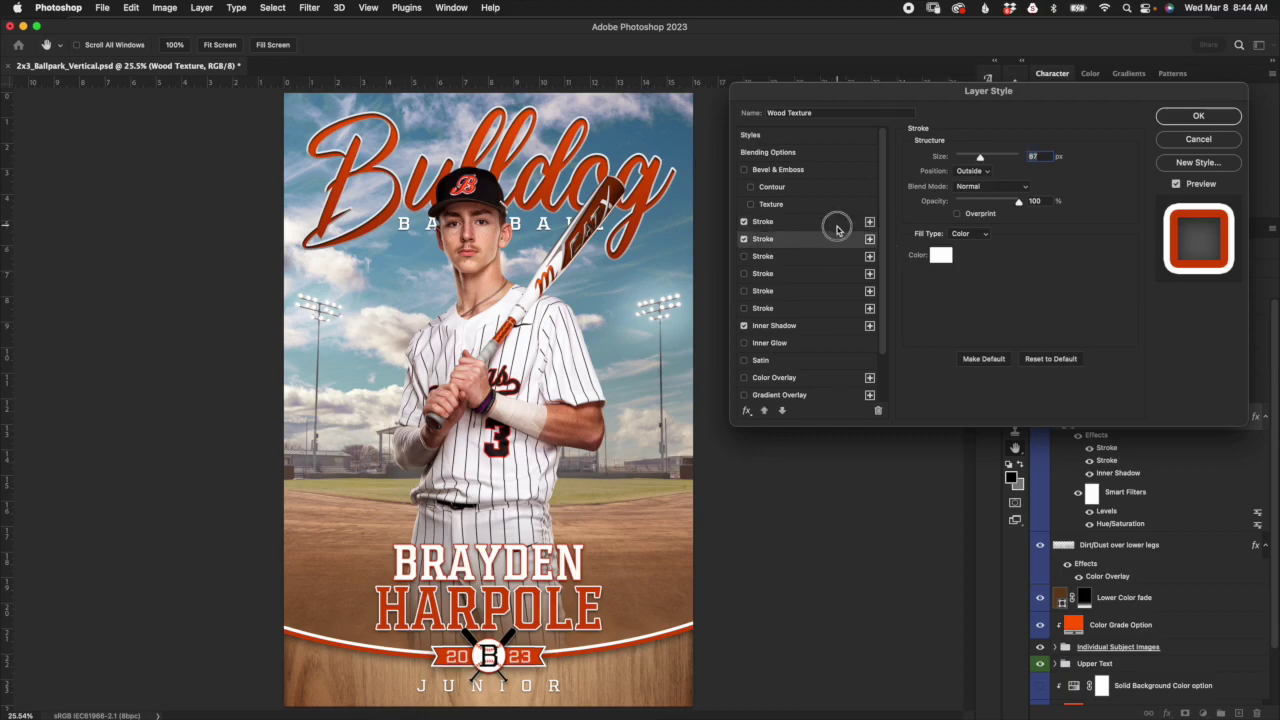
{"action": "left_click", "coordinate": [834, 223]}
{"action": "left_click", "coordinate": [941, 258]}
{"action": "left_click", "coordinate": [1084, 268]}
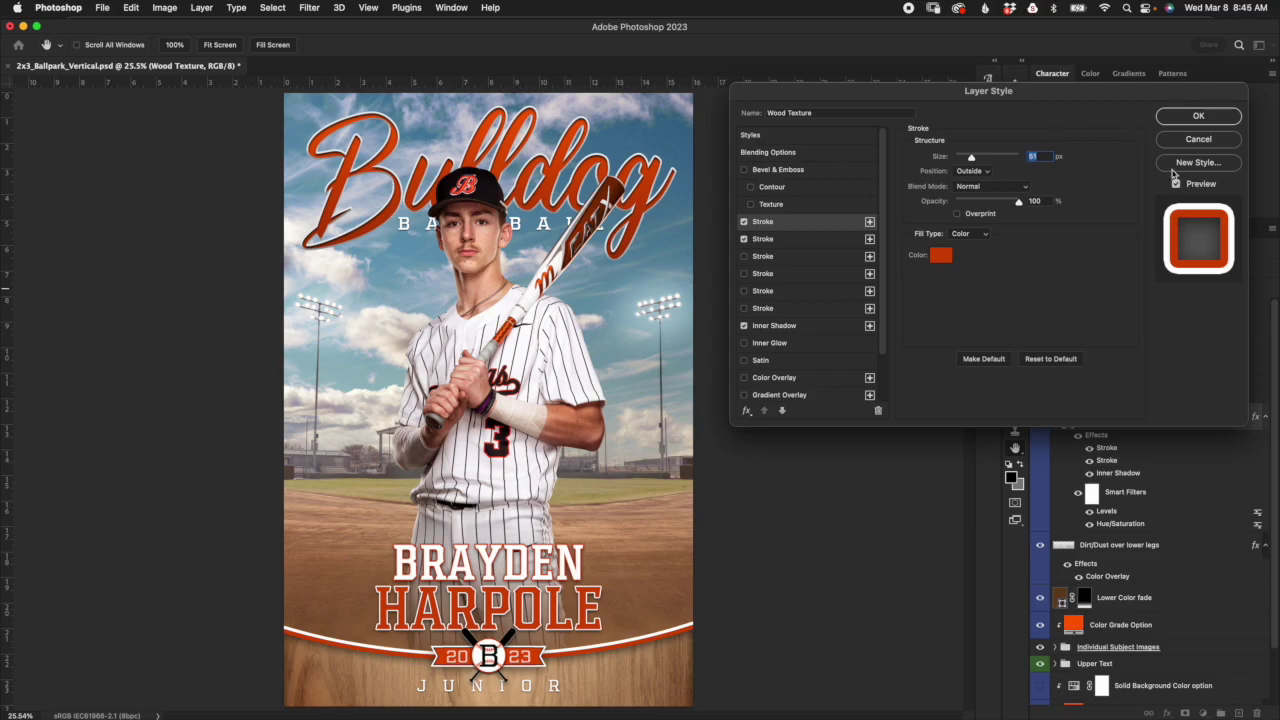
{"action": "left_click", "coordinate": [1196, 140]}
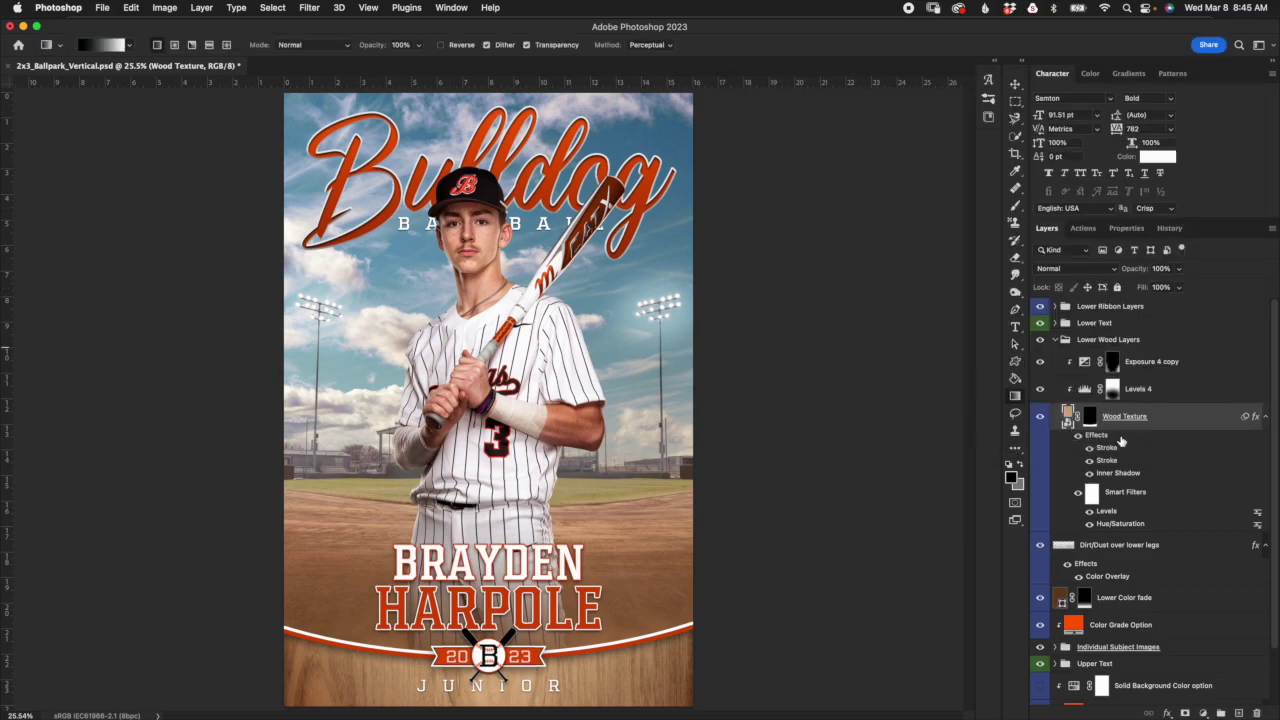
{"action": "left_click", "coordinate": [1090, 461]}
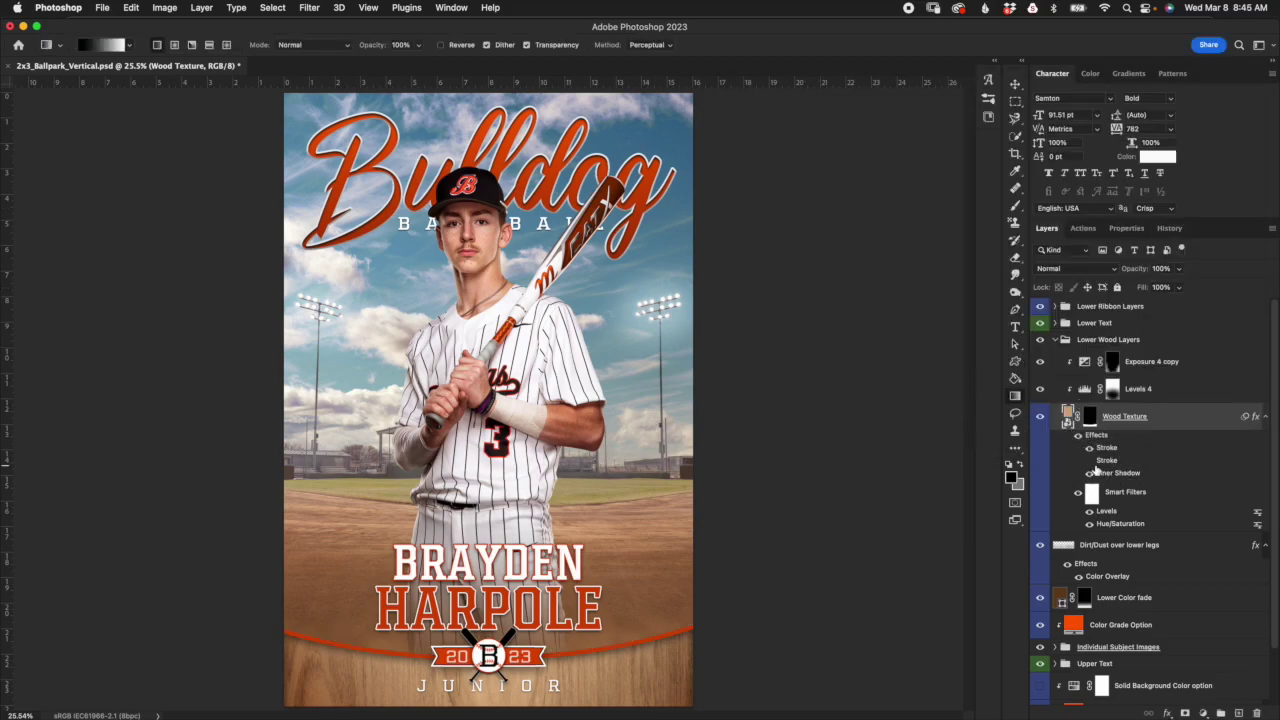
{"action": "left_click", "coordinate": [1090, 461]}
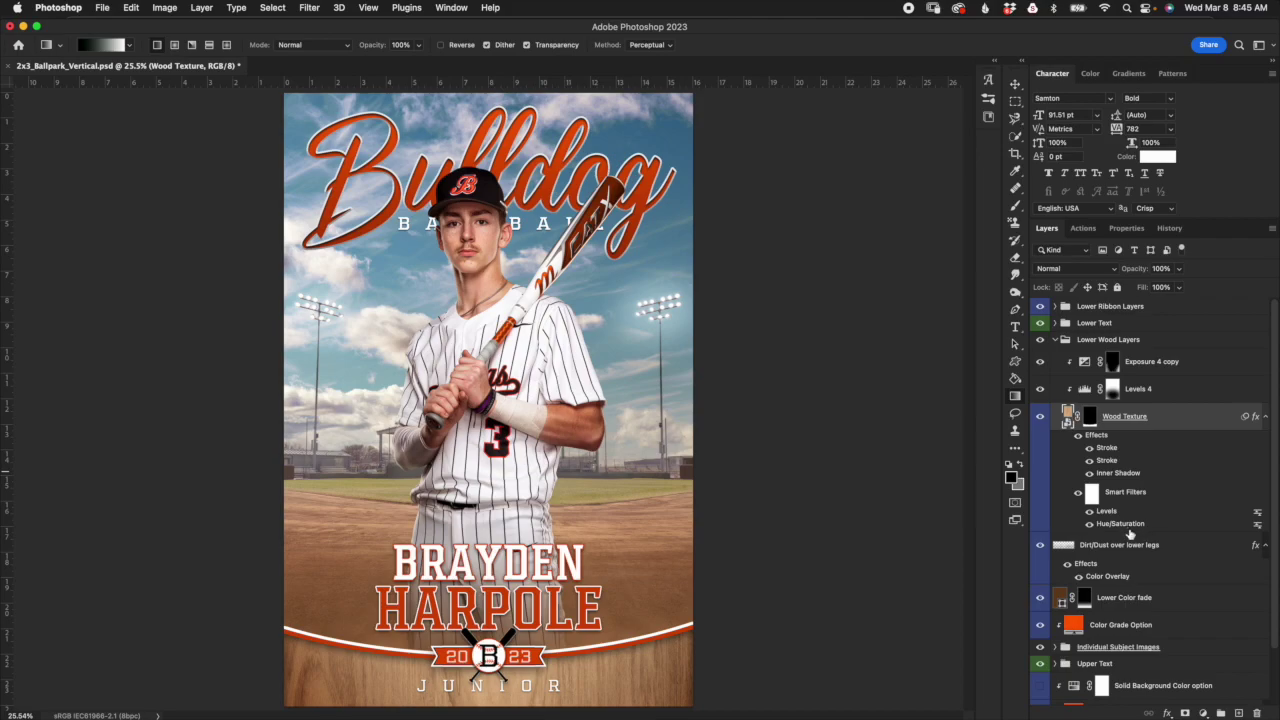
Step: Try colorizing the Wood Texture layer blue through its Hue/Saturation smart filter, with hue 211, saturation 57 and lightness -25
{"action": "left_click", "coordinate": [1090, 512]}
{"action": "left_click", "coordinate": [1089, 511]}
{"action": "double_click", "coordinate": [1110, 526]}
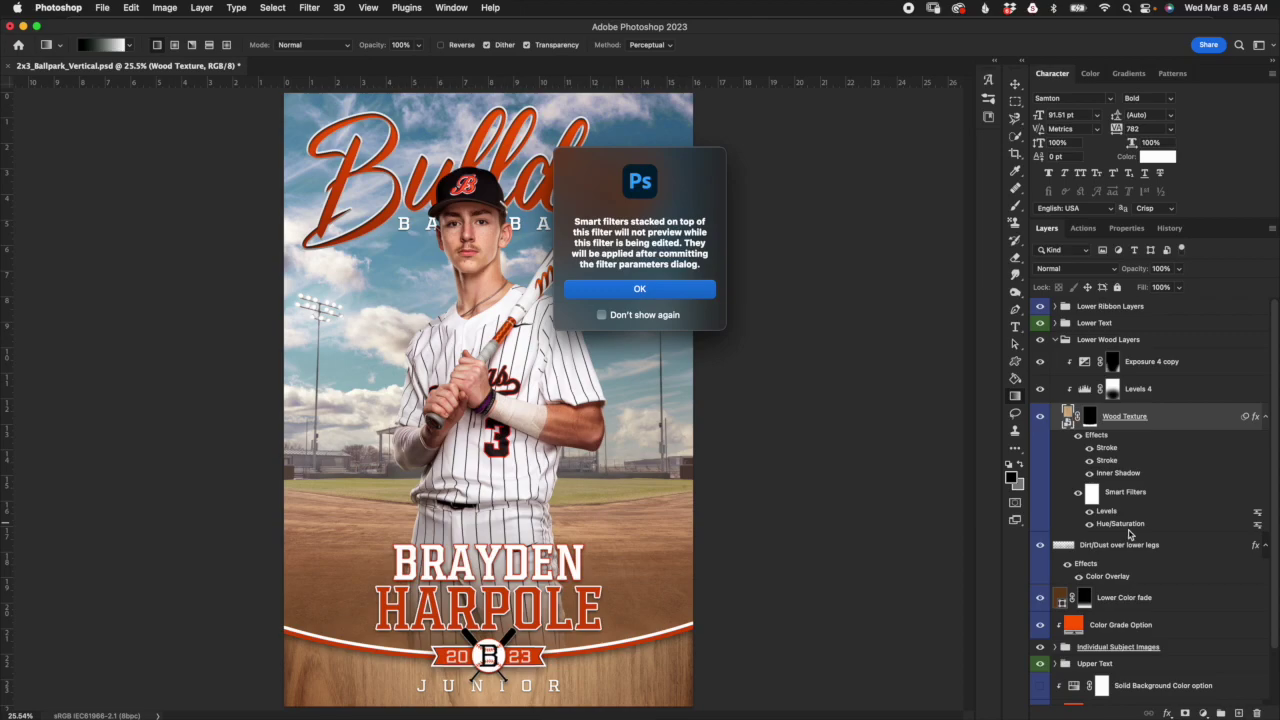
{"action": "left_click", "coordinate": [702, 293]}
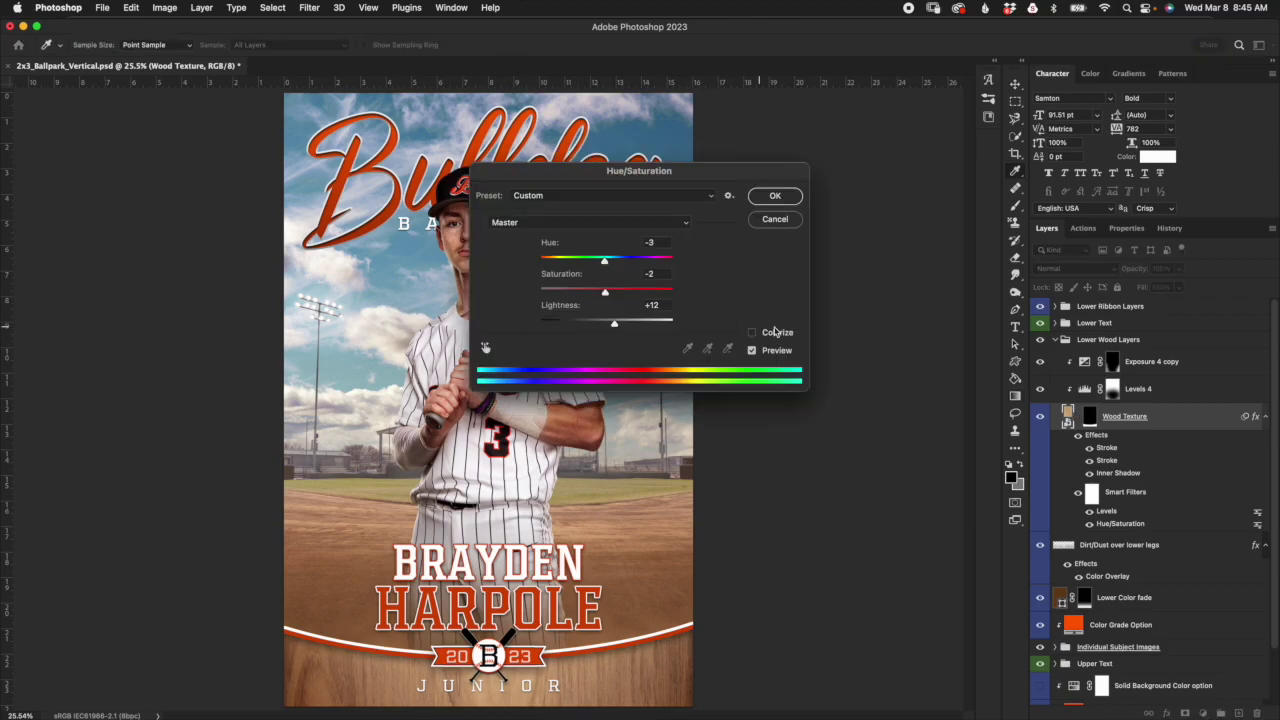
{"action": "left_click_drag", "start_coordinate": [726, 176], "coordinate": [989, 188]}
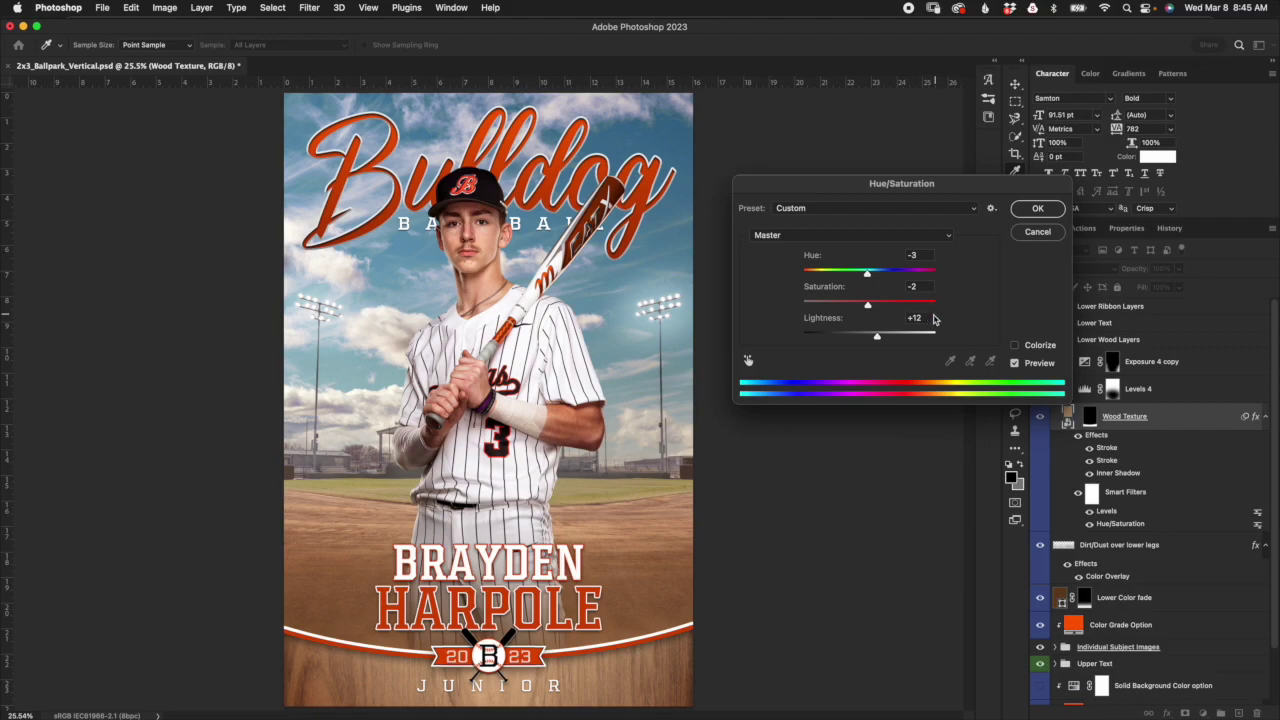
{"action": "left_click", "coordinate": [1015, 345]}
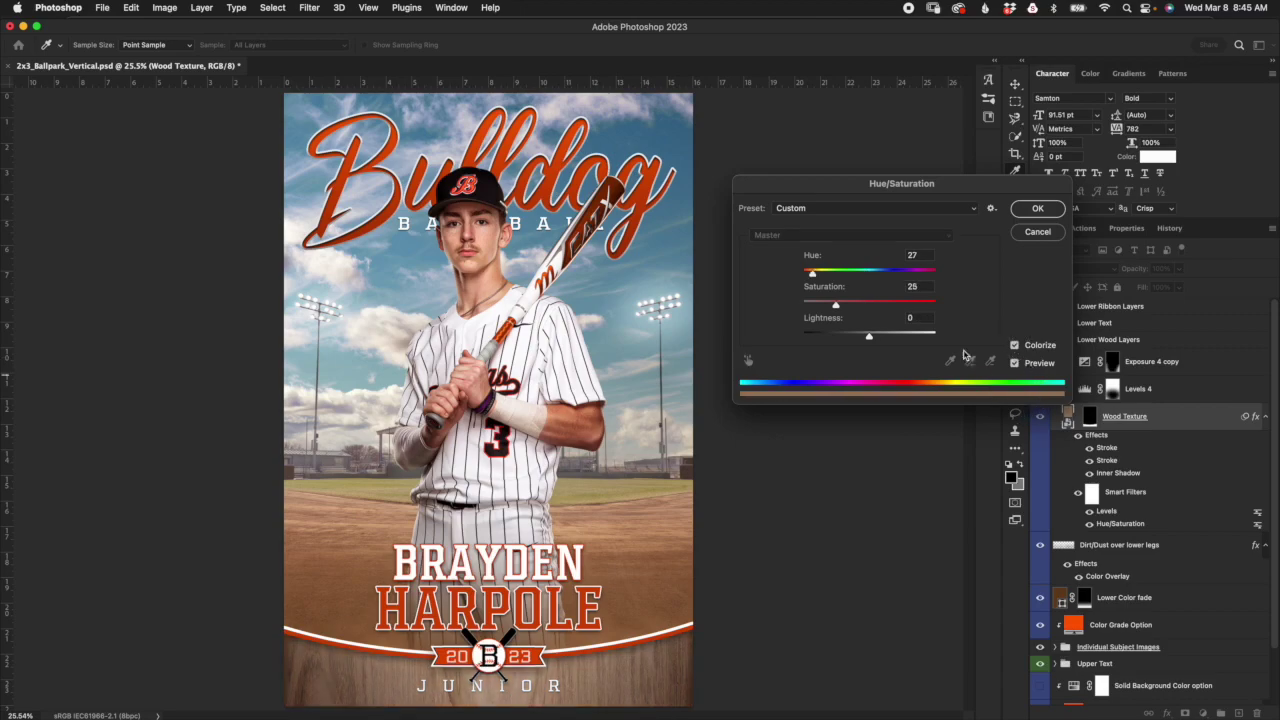
{"action": "left_click_drag", "start_coordinate": [812, 272], "coordinate": [887, 272]}
{"action": "left_click_drag", "start_coordinate": [843, 308], "coordinate": [852, 336]}
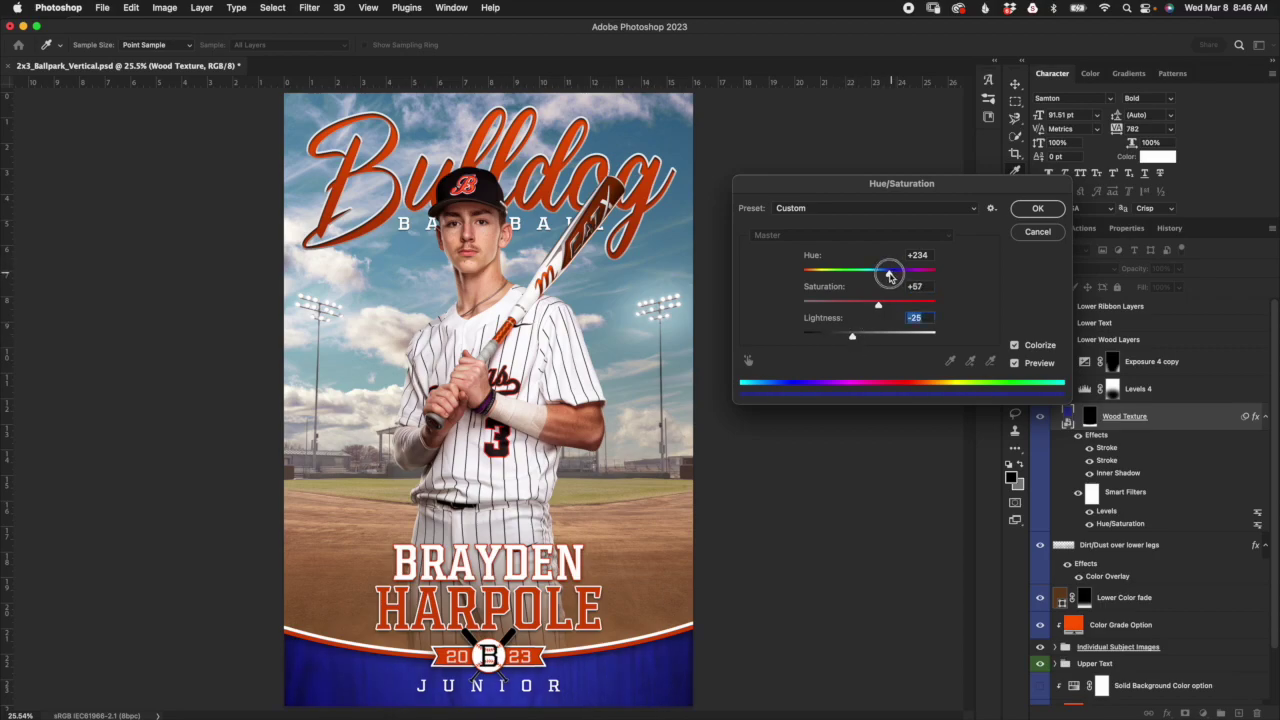
{"action": "left_click_drag", "start_coordinate": [889, 271], "coordinate": [880, 273]}
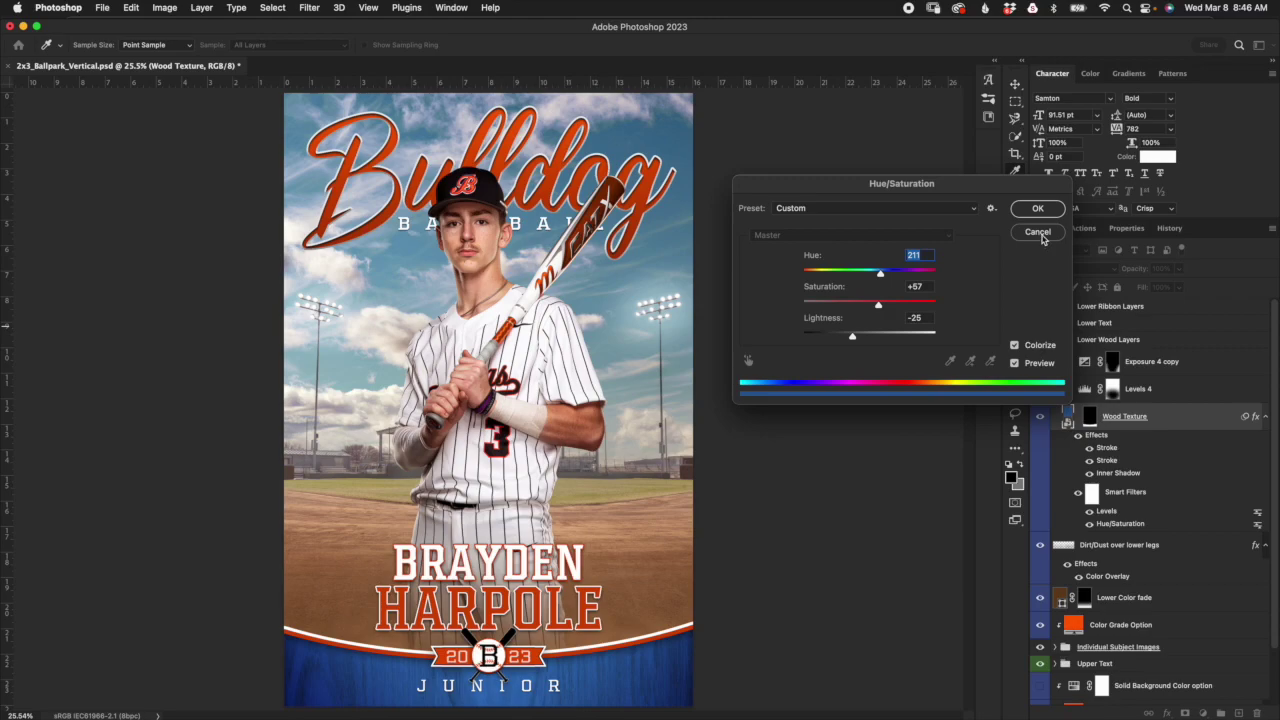
Step: Turn off Colorize, try lightness -6 and saturation -53 on the wood, and discard the filter changes
{"action": "left_click", "coordinate": [1015, 345]}
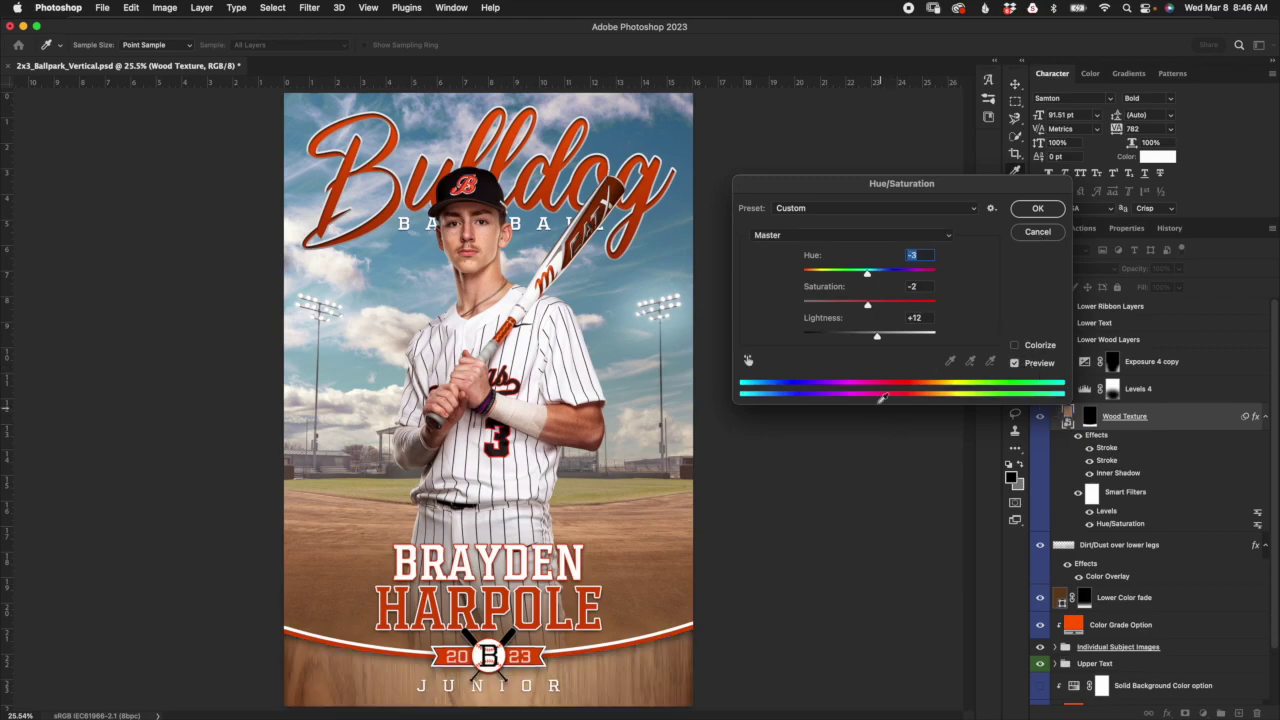
{"action": "left_click_drag", "start_coordinate": [877, 336], "coordinate": [866, 341]}
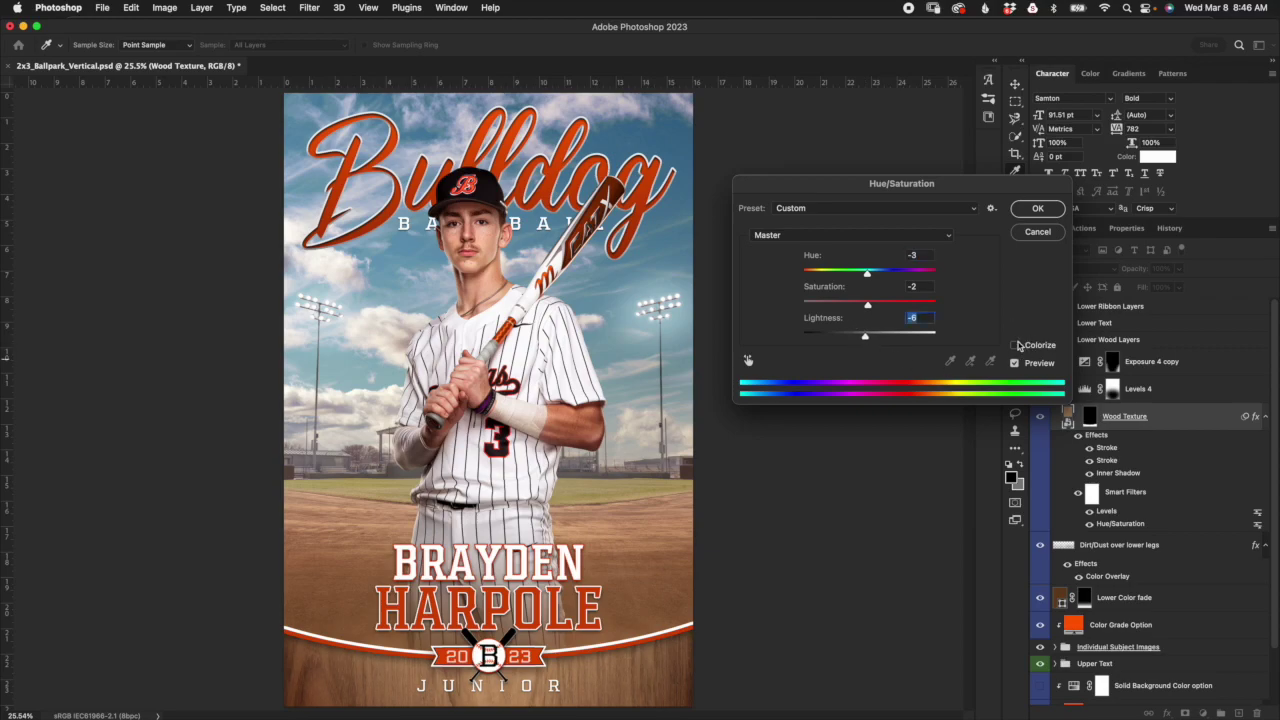
{"action": "left_click_drag", "start_coordinate": [870, 307], "coordinate": [837, 308]}
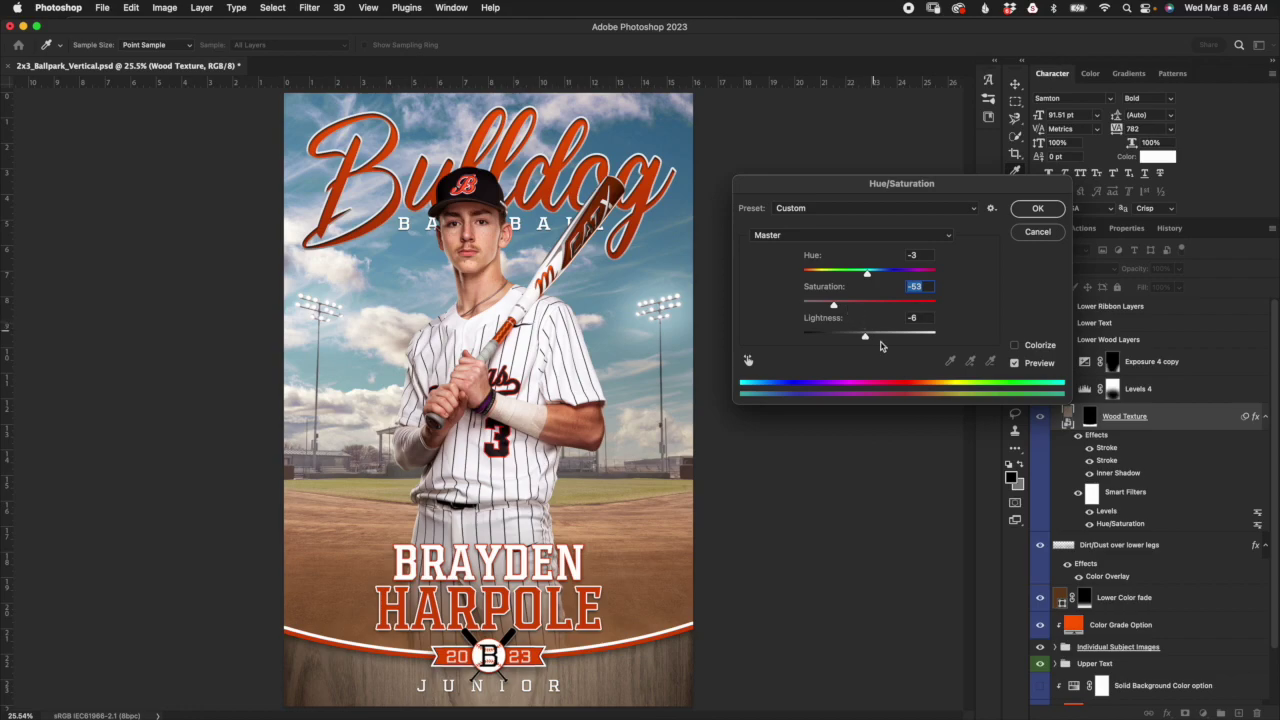
{"action": "left_click", "coordinate": [1050, 236]}
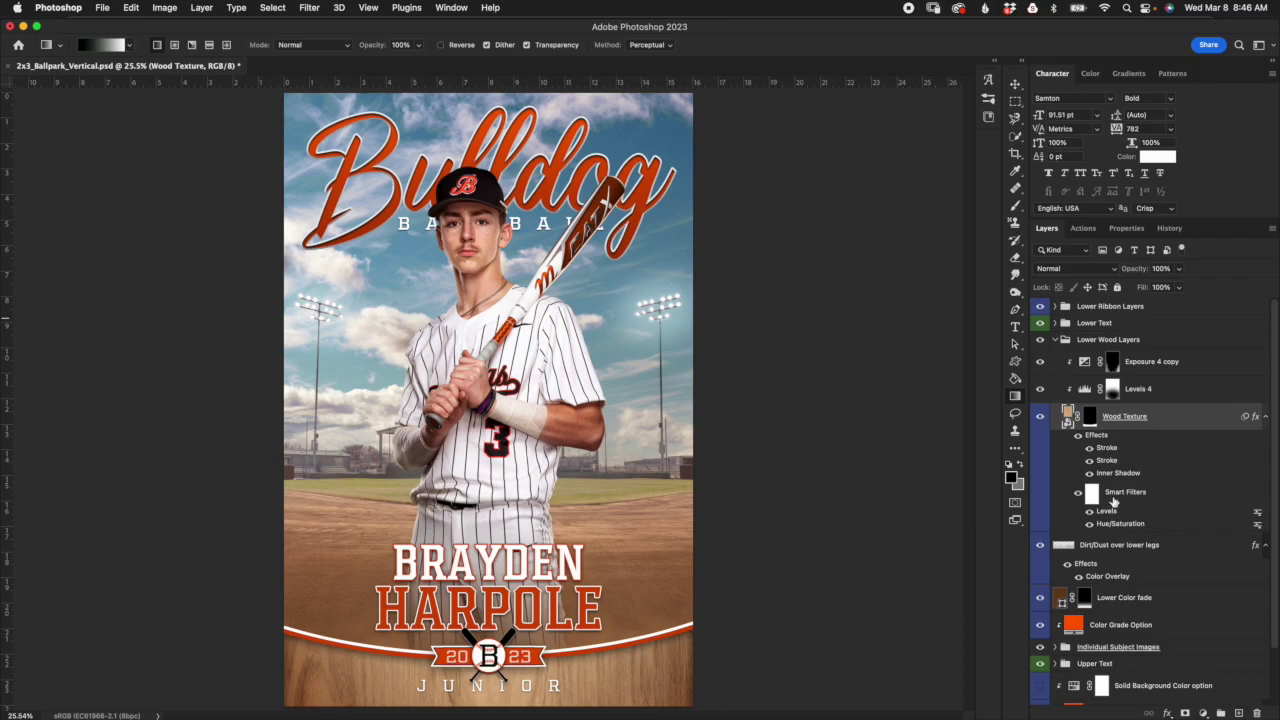
Step: Collapse the Lower Wood Layers group, try moving the whole group about 200 px up the poster, and discard the move
{"action": "left_click", "coordinate": [1056, 340]}
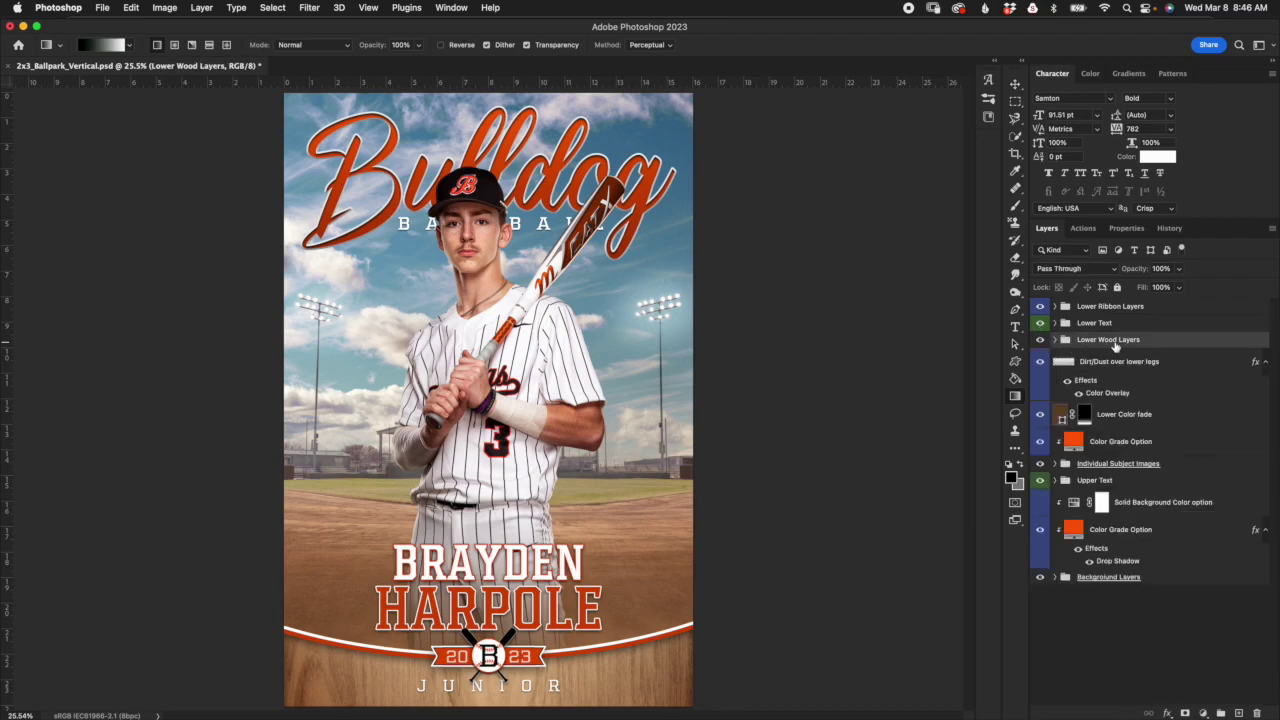
{"action": "left_click", "coordinate": [1016, 85]}
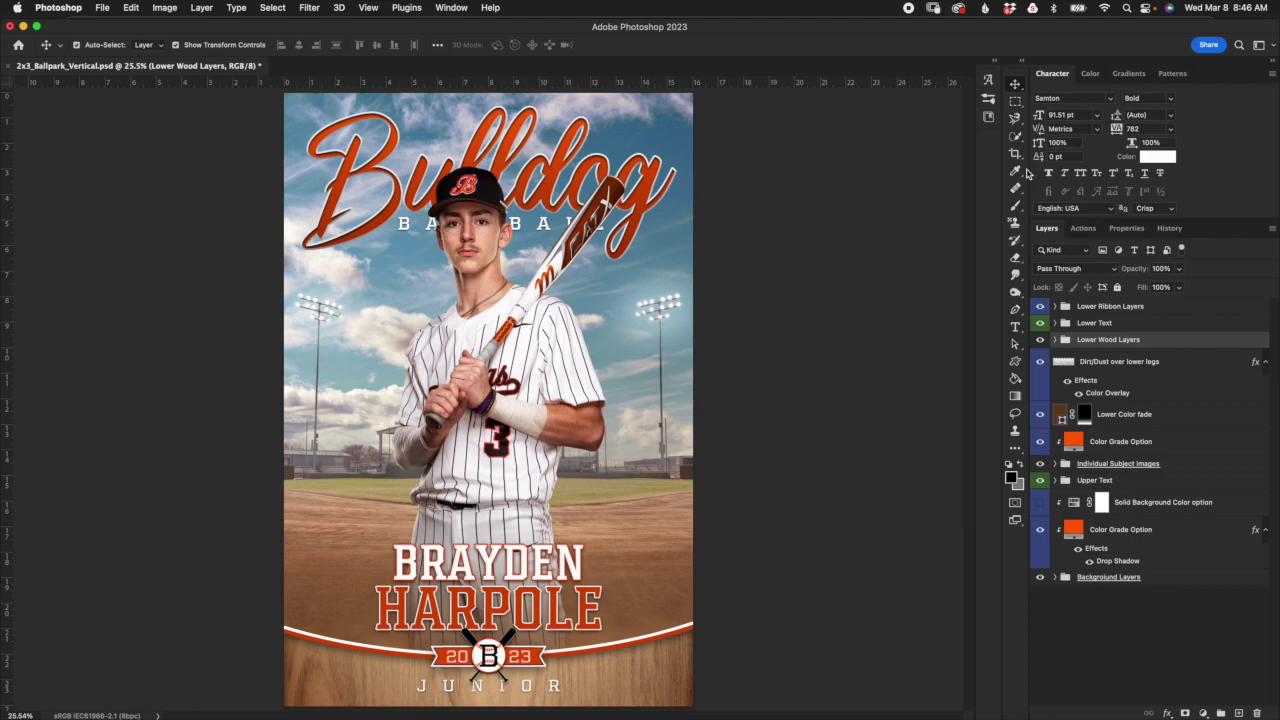
{"action": "left_click", "coordinate": [1138, 340]}
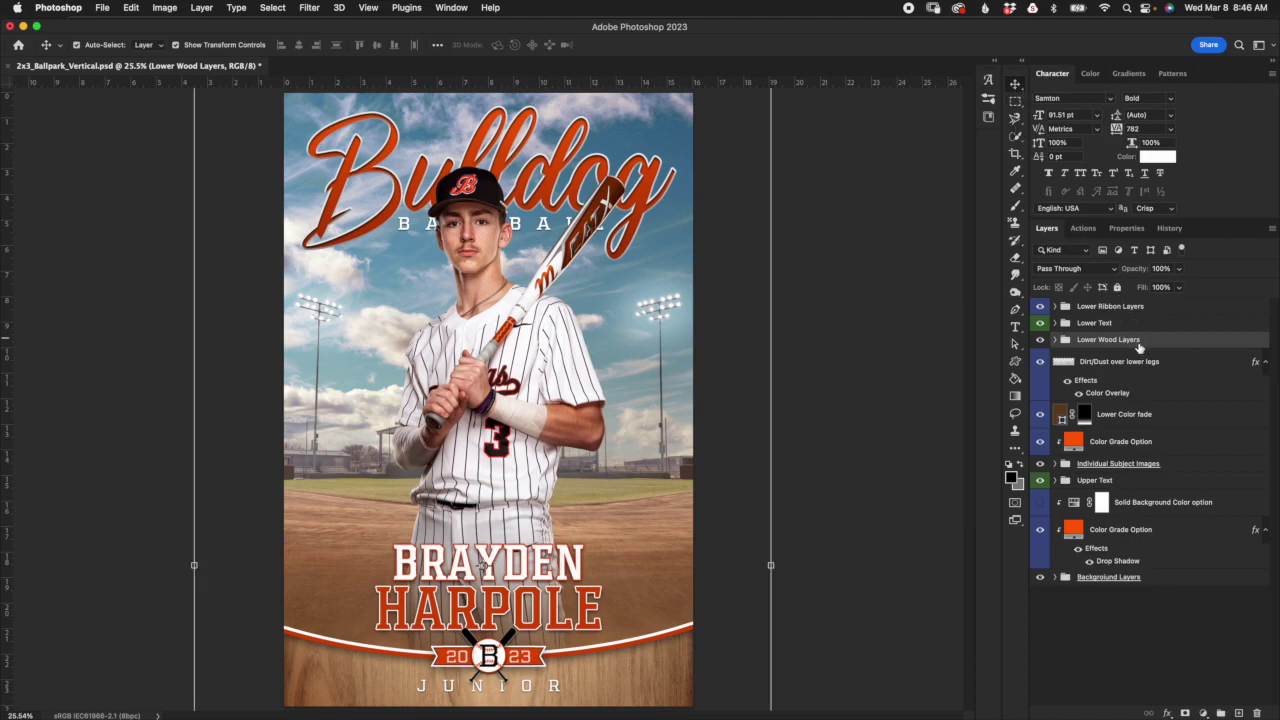
{"action": "left_click", "coordinate": [773, 565]}
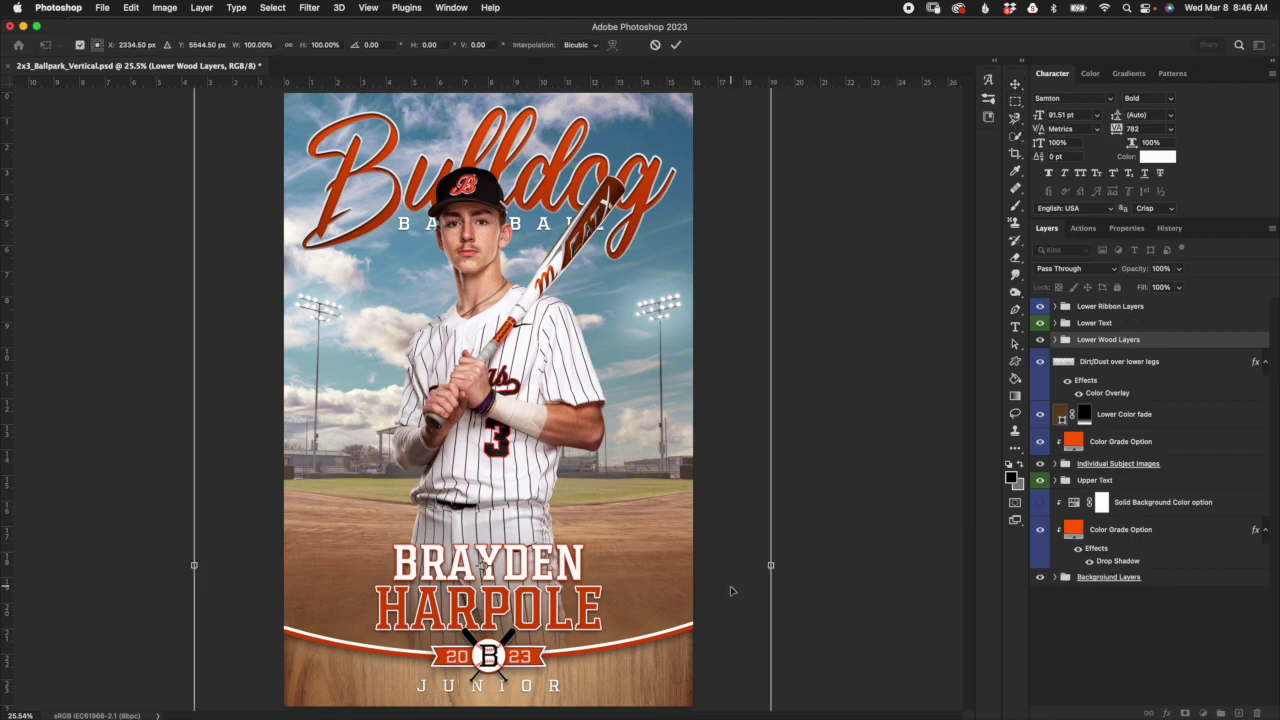
{"action": "left_click_drag", "start_coordinate": [731, 596], "coordinate": [729, 521]}
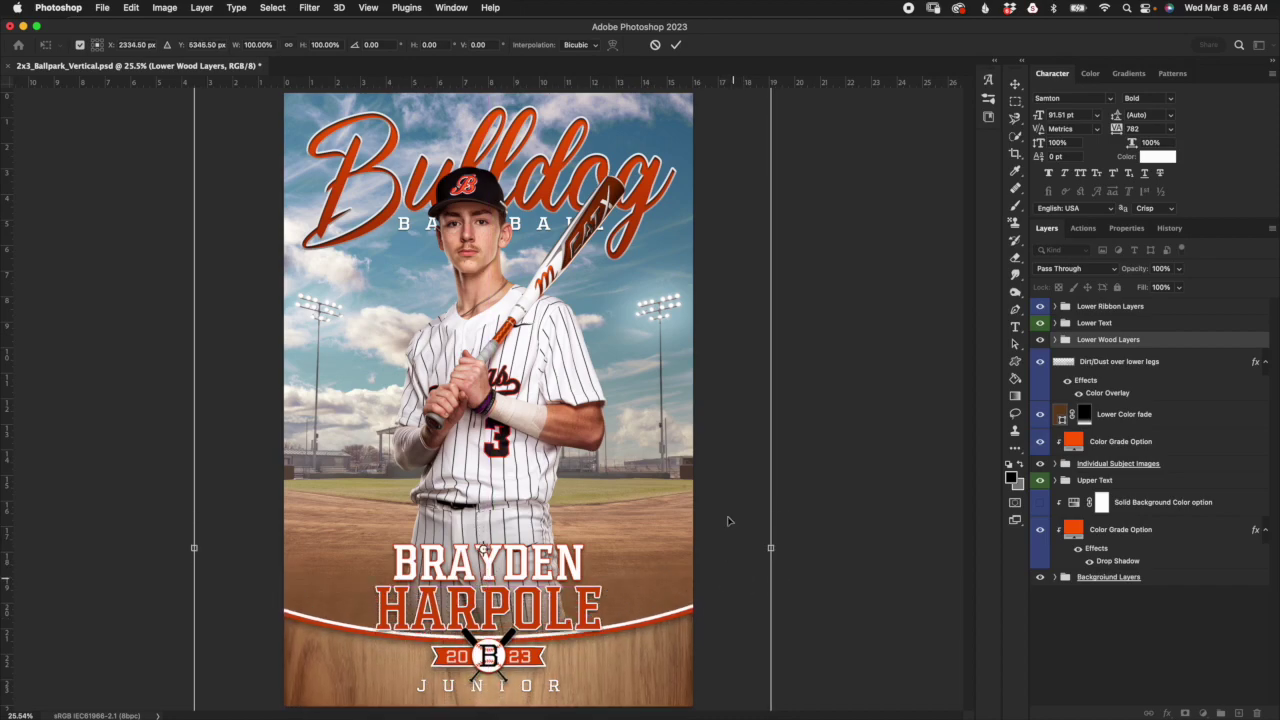
{"action": "left_click", "coordinate": [655, 45]}
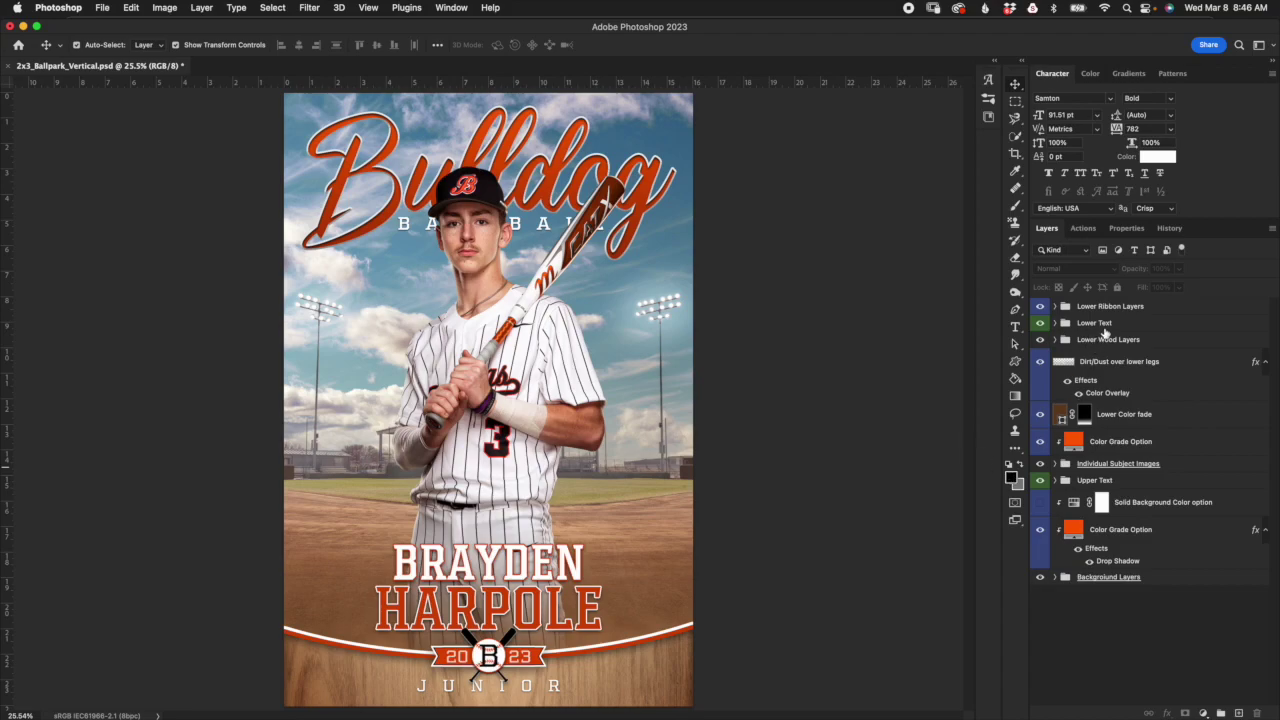
Step: Check which poster elements belong to the Lower Text and Lower Ribbon Layers groups, and expand Lower Text to its First Name layer
{"action": "left_click", "coordinate": [1097, 325]}
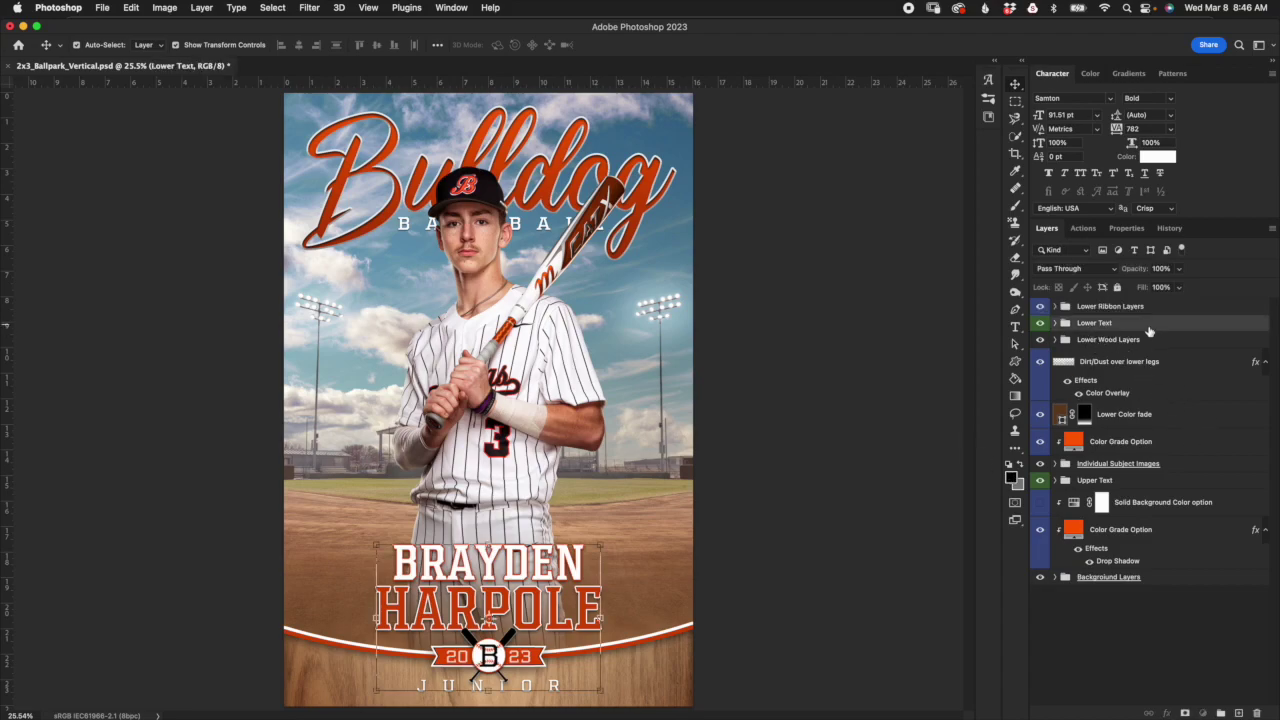
{"action": "left_click", "coordinate": [1110, 307]}
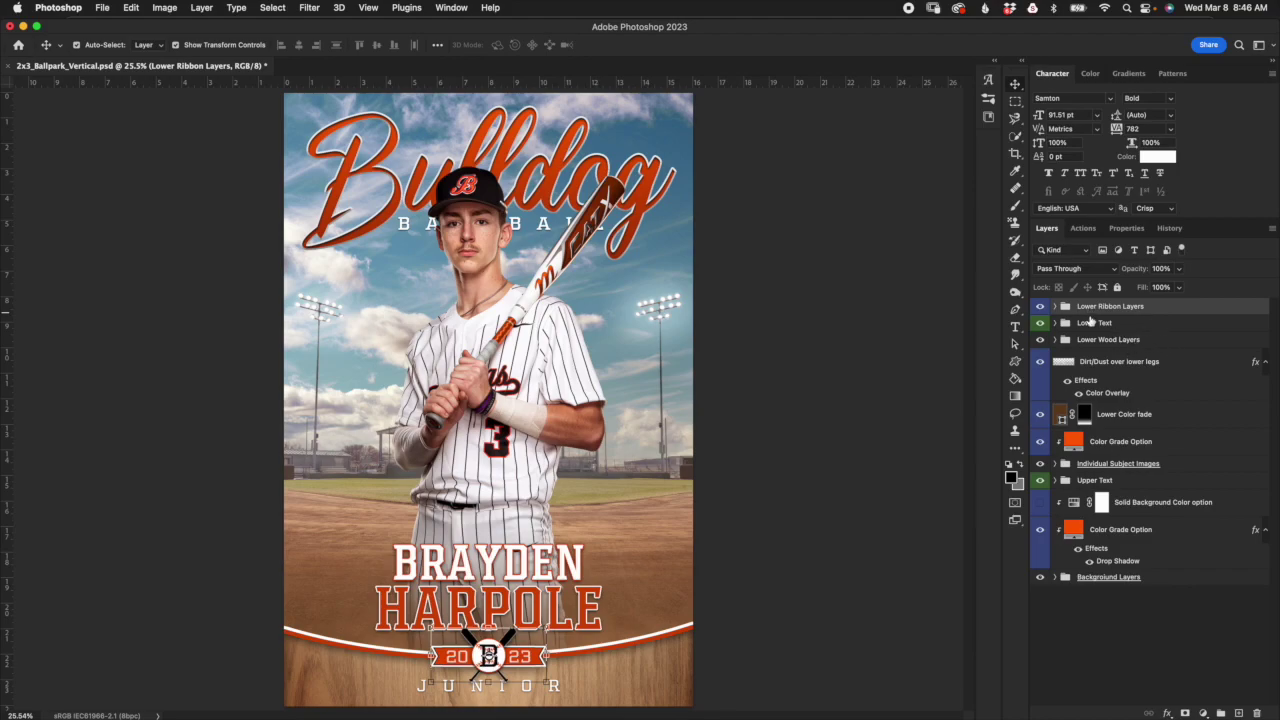
{"action": "left_click", "coordinate": [1110, 323]}
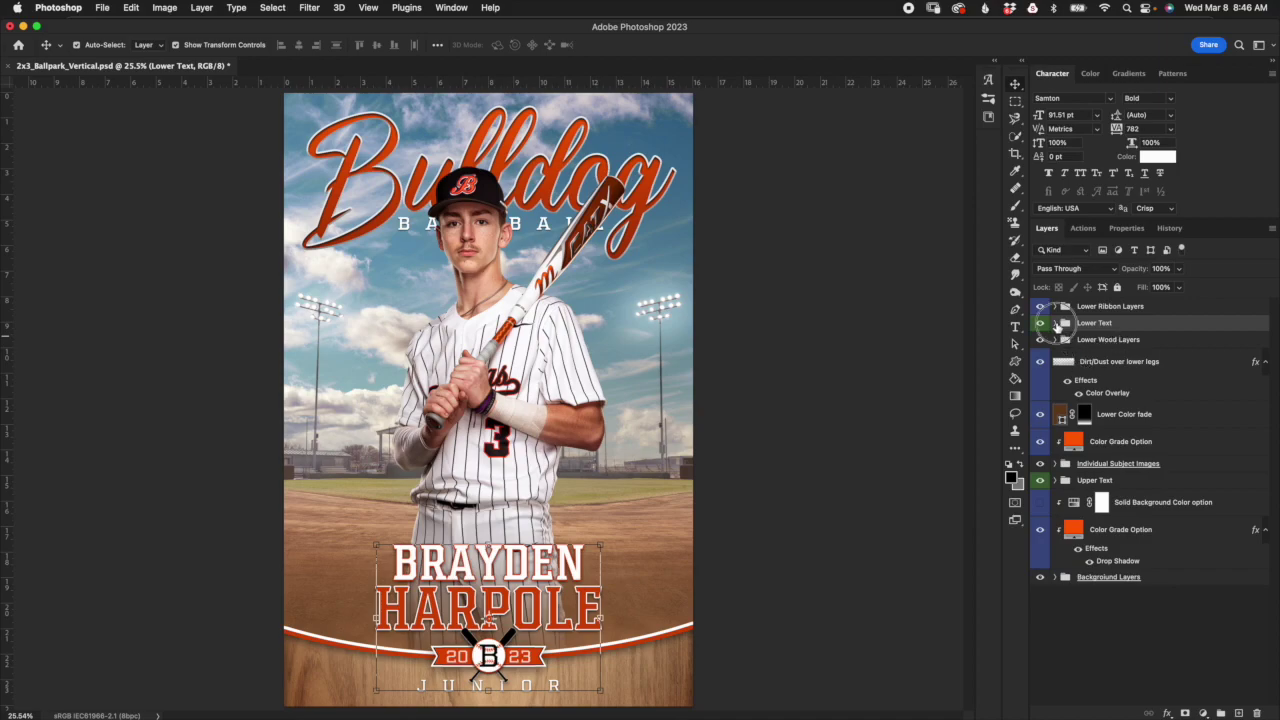
{"action": "left_click", "coordinate": [1055, 323]}
{"action": "left_click", "coordinate": [1136, 347]}
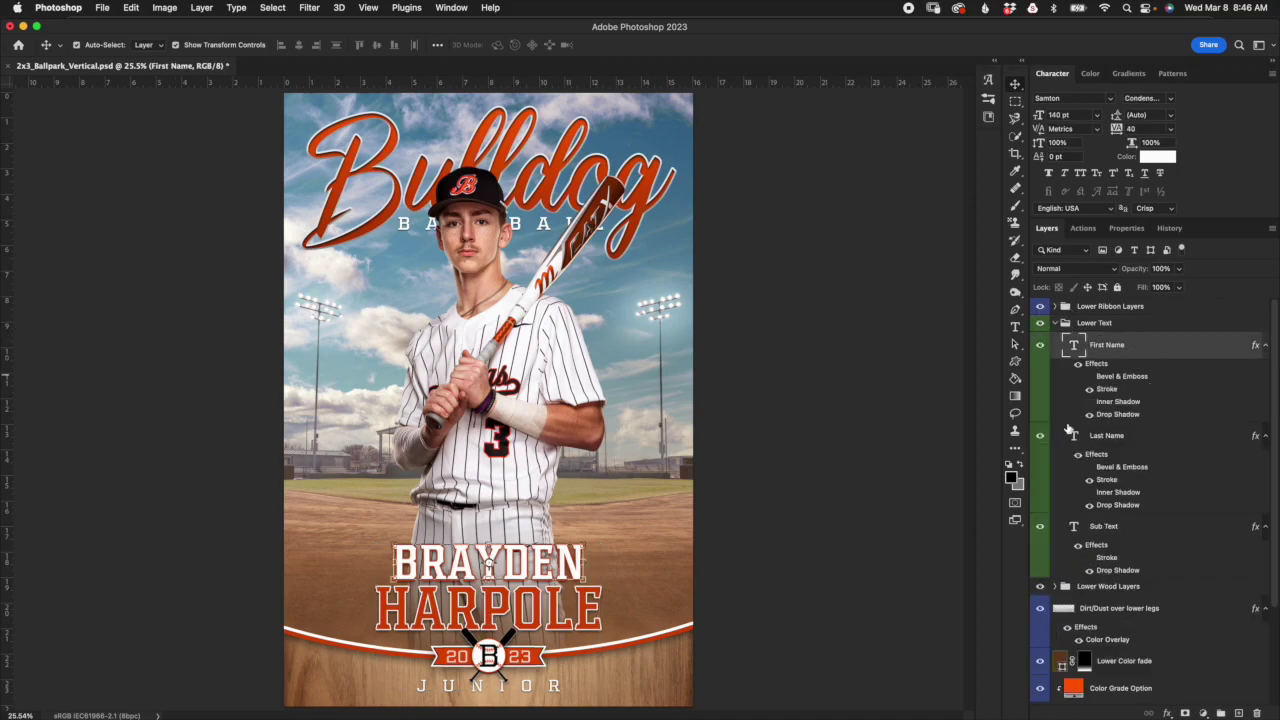
Step: Try the Bevel & Emboss and Inner Shadow effects on the First Name layer, and turn both off again
{"action": "scroll", "coordinate": [489, 611], "scroll_direction": "up", "scroll_amount": 5}
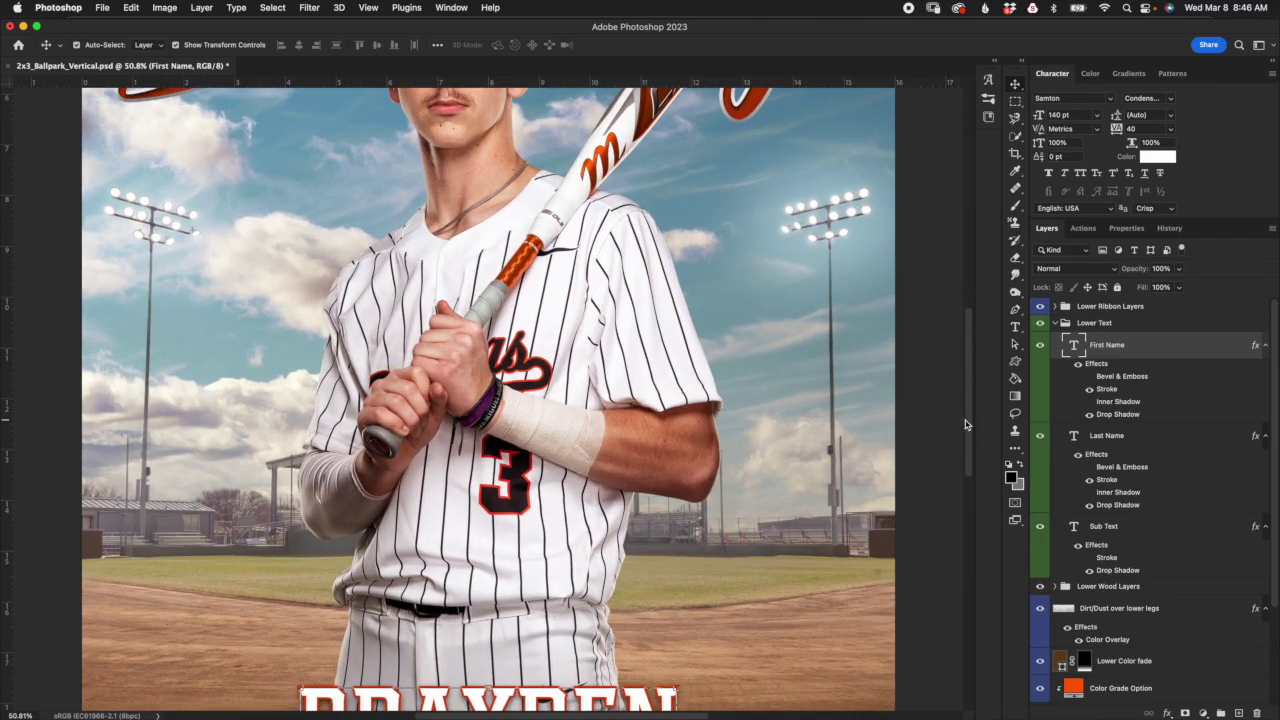
{"action": "scroll", "coordinate": [975, 493], "scroll_direction": "down", "scroll_amount": 3}
{"action": "scroll", "coordinate": [729, 396], "scroll_direction": "up", "scroll_amount": 2}
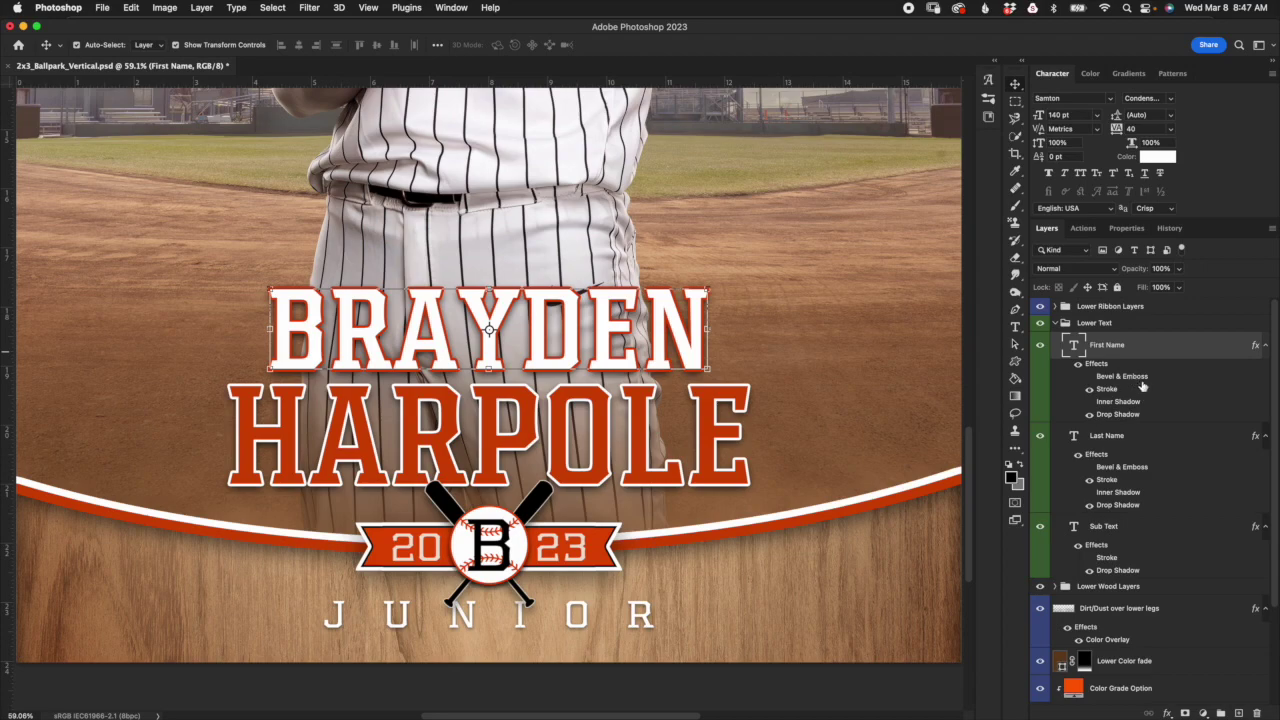
{"action": "left_click", "coordinate": [1090, 377]}
{"action": "left_click", "coordinate": [1090, 378]}
{"action": "key", "text": "super+1"}
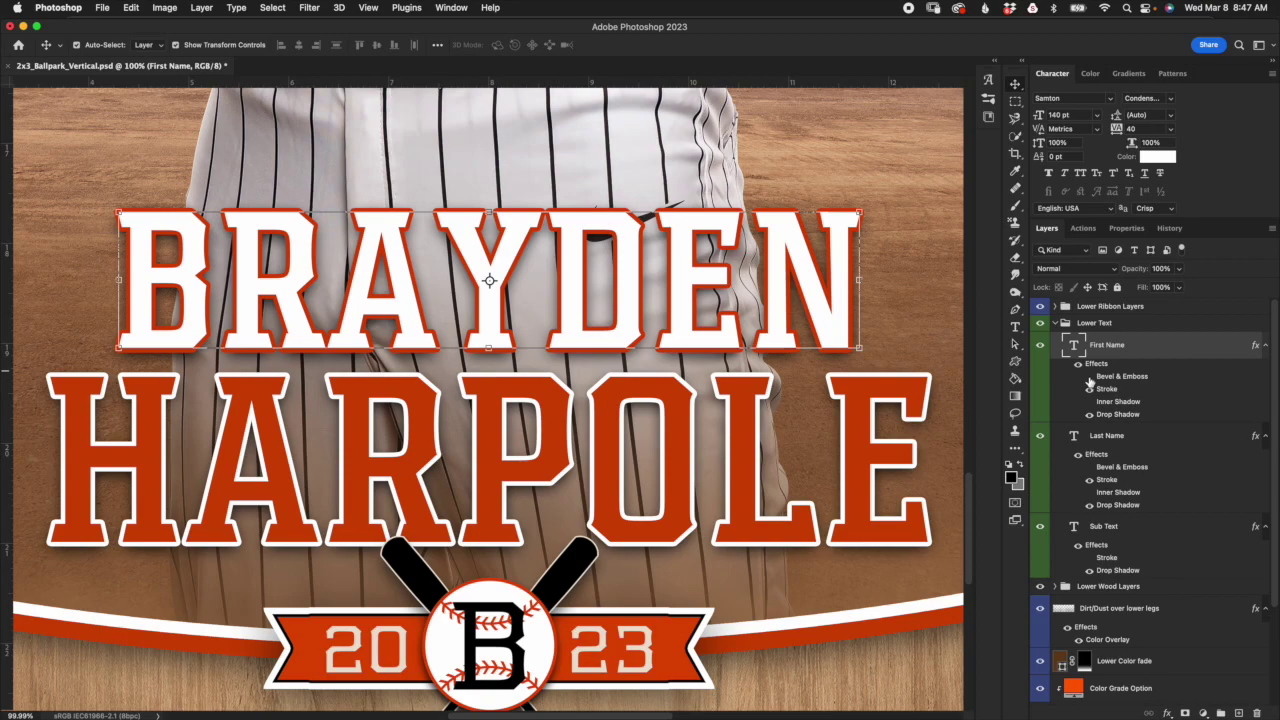
{"action": "left_click", "coordinate": [1090, 377]}
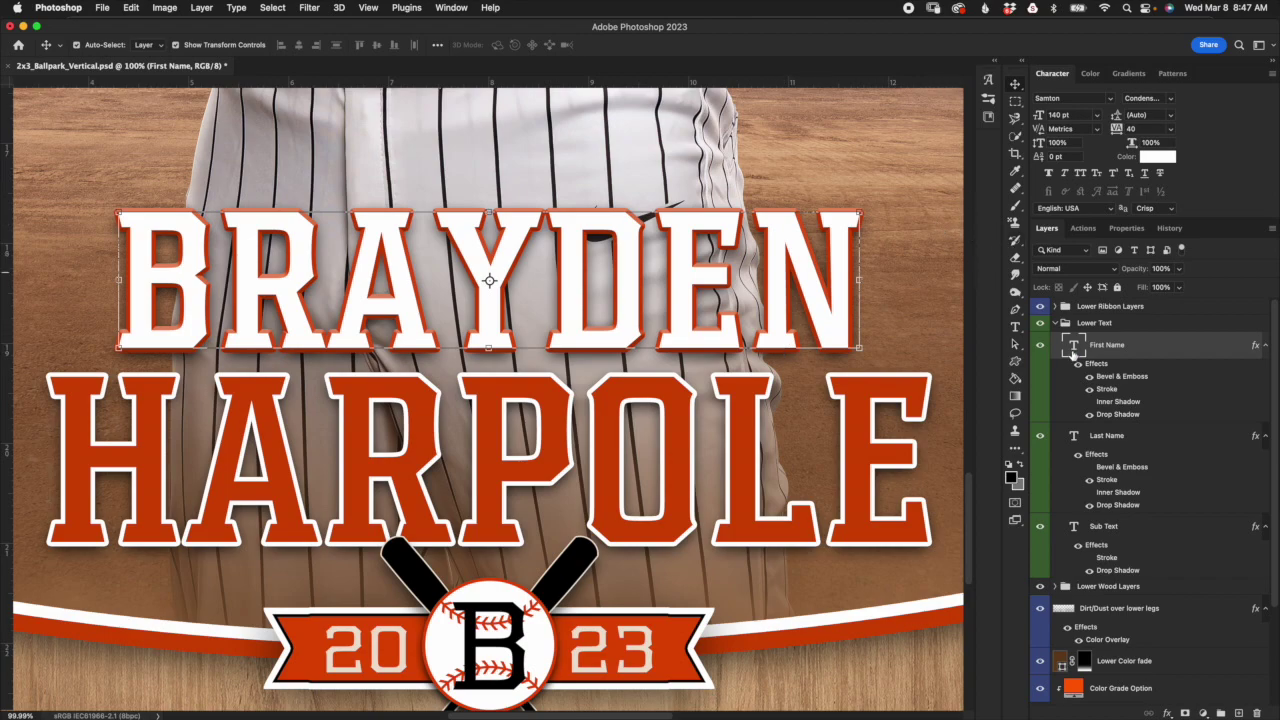
{"action": "left_click", "coordinate": [1089, 401]}
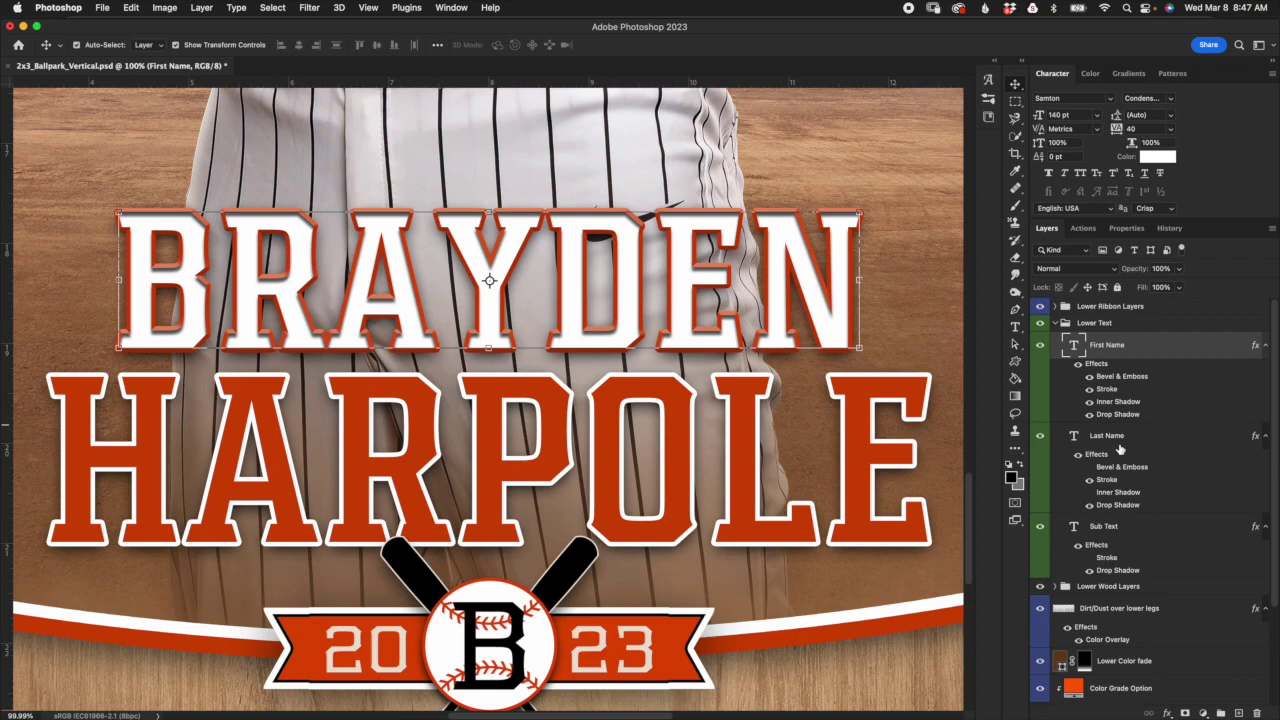
{"action": "left_click", "coordinate": [1089, 401]}
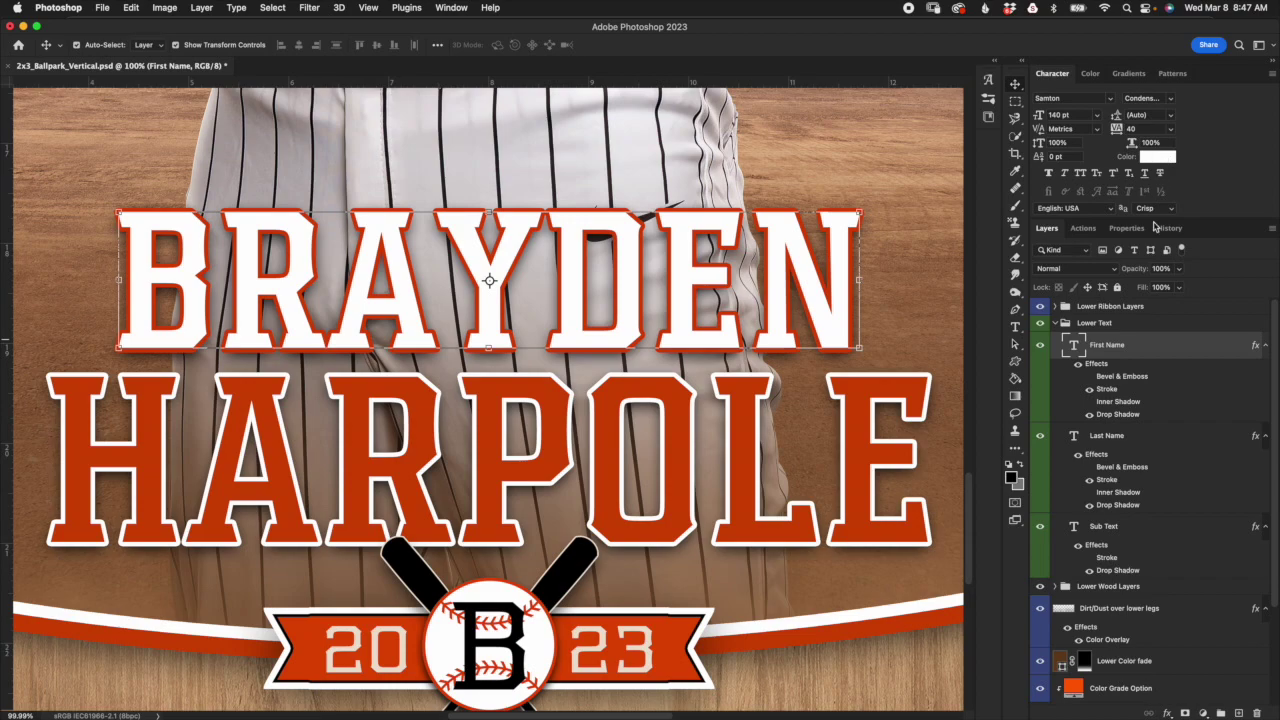
Step: Examine the First Name layer's stroke settings and stroke color without changing them
{"action": "double_click", "coordinate": [1107, 389]}
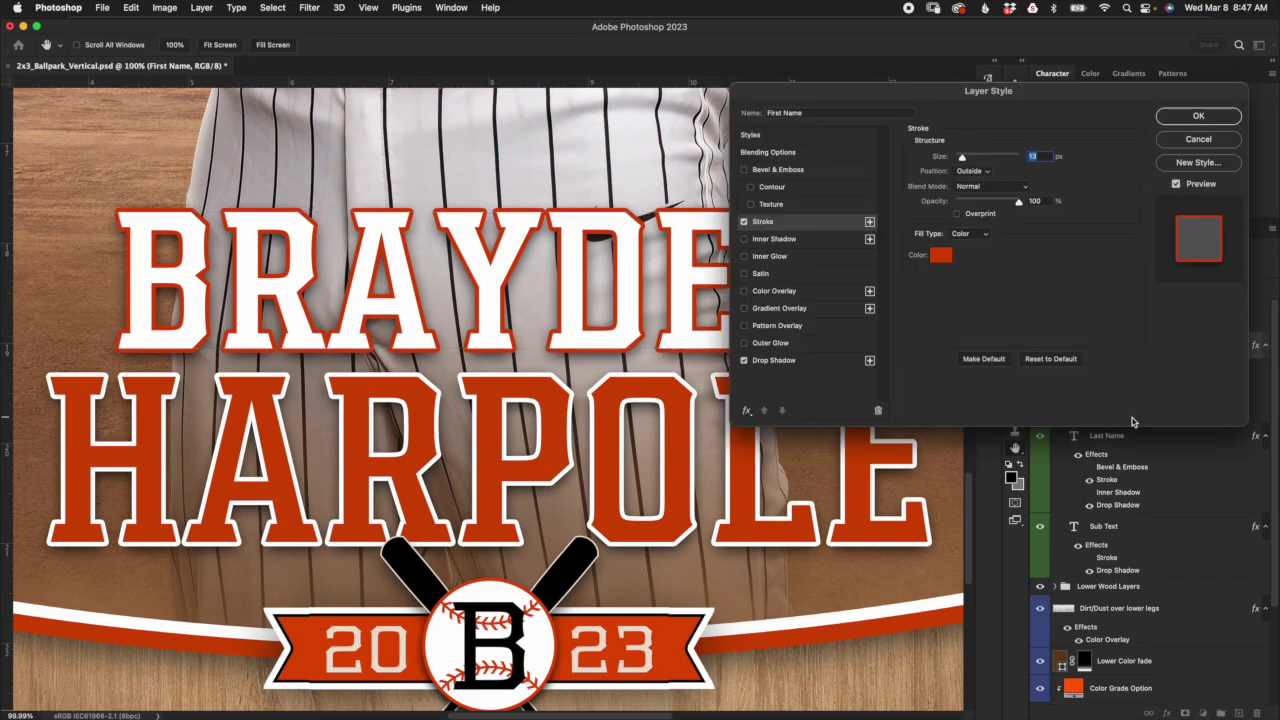
{"action": "left_click", "coordinate": [938, 254]}
{"action": "left_click", "coordinate": [1072, 264]}
{"action": "left_click", "coordinate": [1198, 140]}
Step: Go through the Last Name and Sub Text layers, and view the Sub Text fill color without changing it
{"action": "left_click", "coordinate": [1150, 441]}
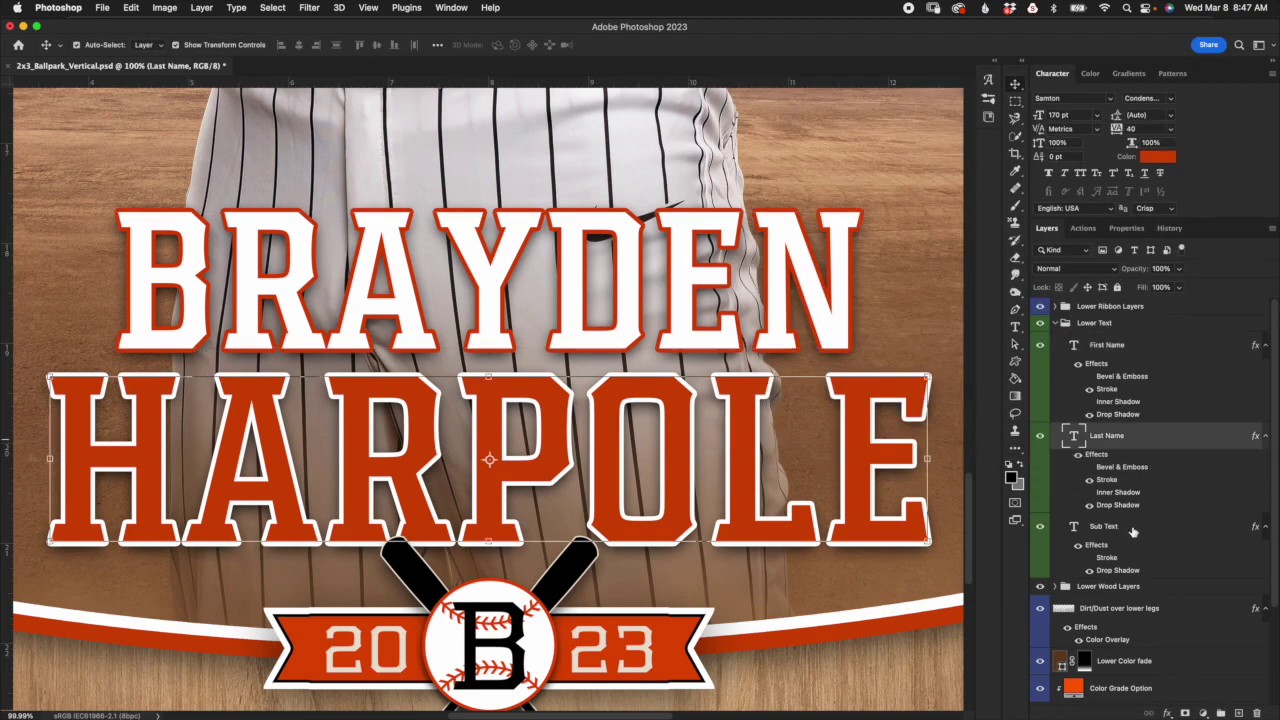
{"action": "left_click", "coordinate": [1165, 540]}
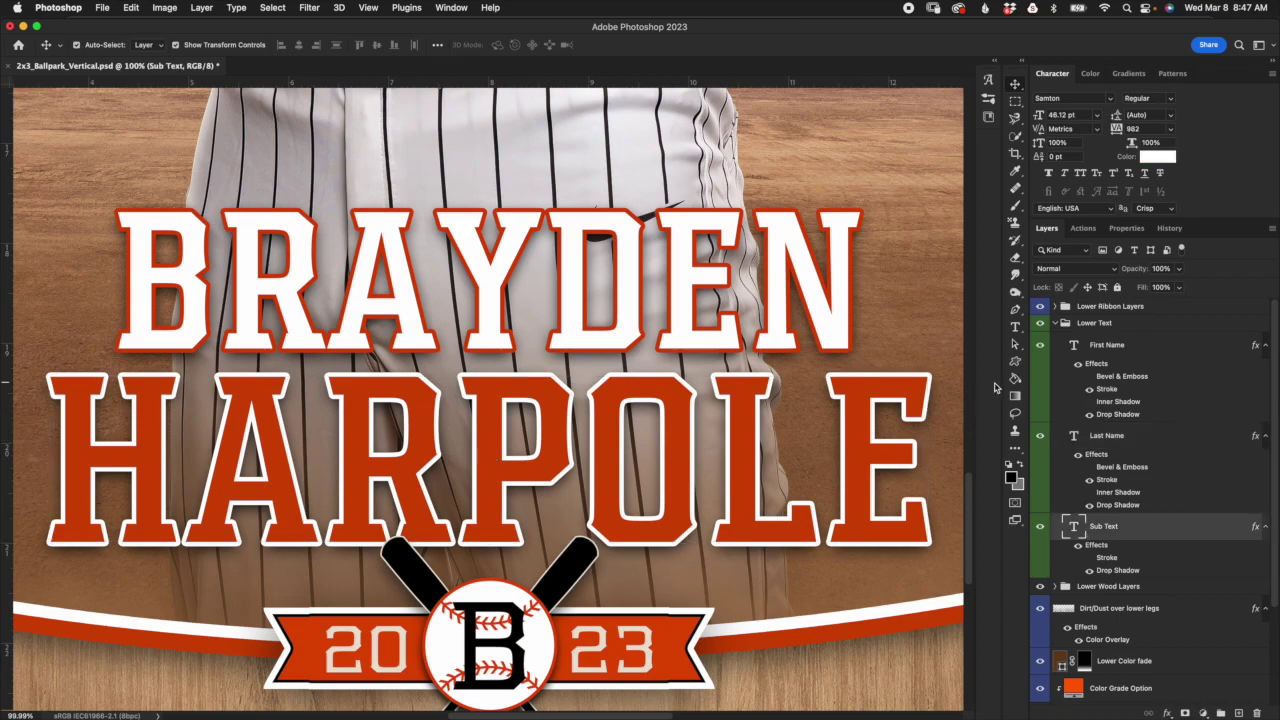
{"action": "left_click_drag", "start_coordinate": [970, 505], "coordinate": [971, 540]}
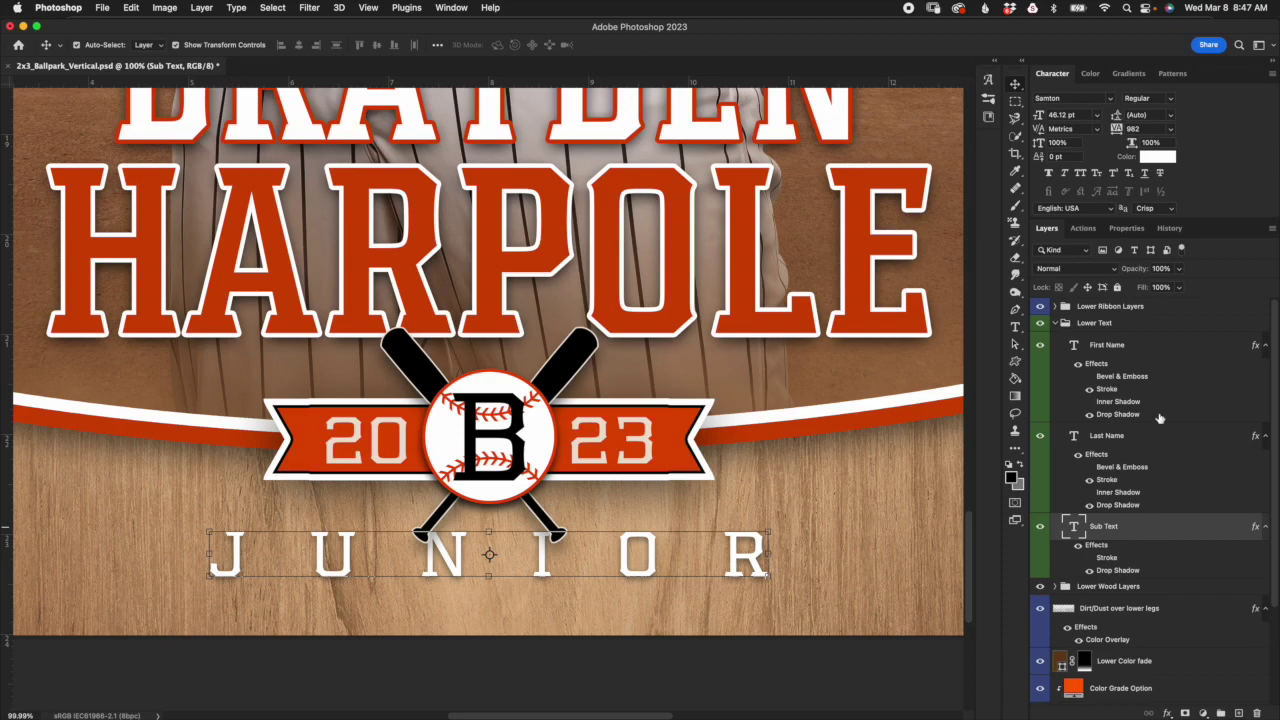
{"action": "left_click", "coordinate": [1157, 156]}
{"action": "left_click", "coordinate": [1070, 264]}
Step: Try a red (ff0000) stroke on the Sub Text layer, discard it and hide the layer's stroke again
{"action": "left_click", "coordinate": [1089, 558]}
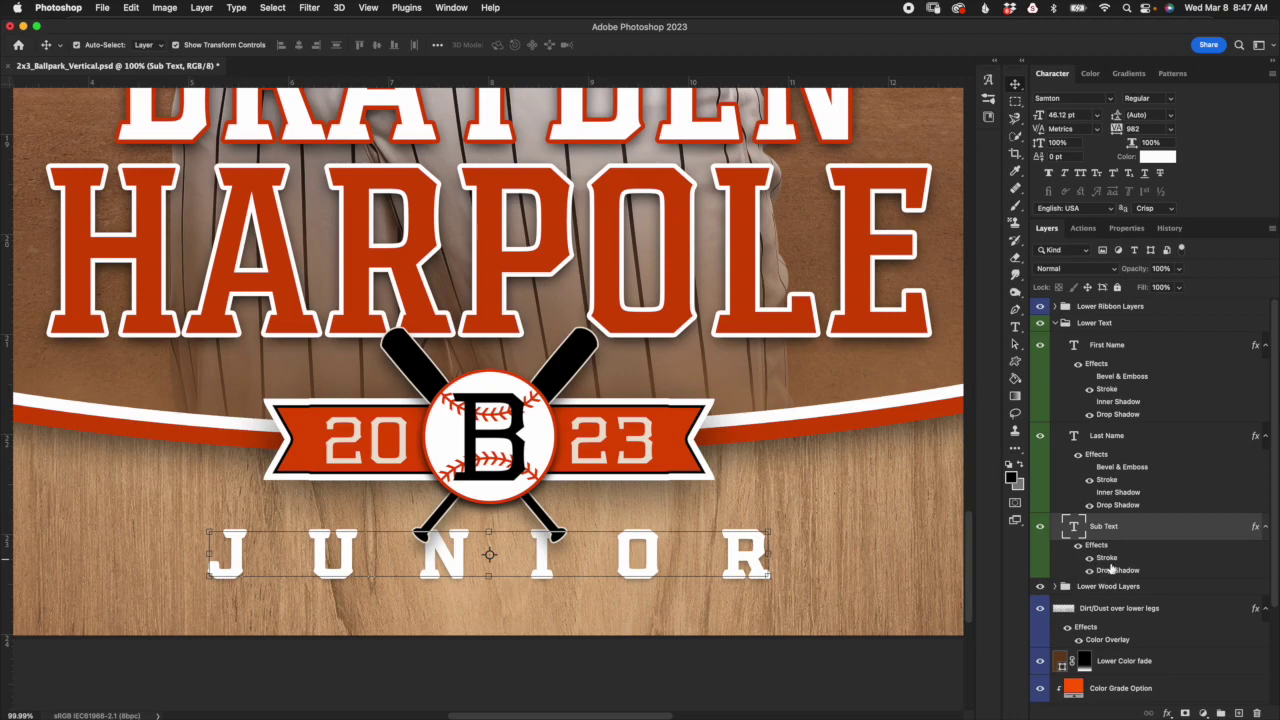
{"action": "double_click", "coordinate": [1108, 560]}
{"action": "left_click", "coordinate": [941, 255]}
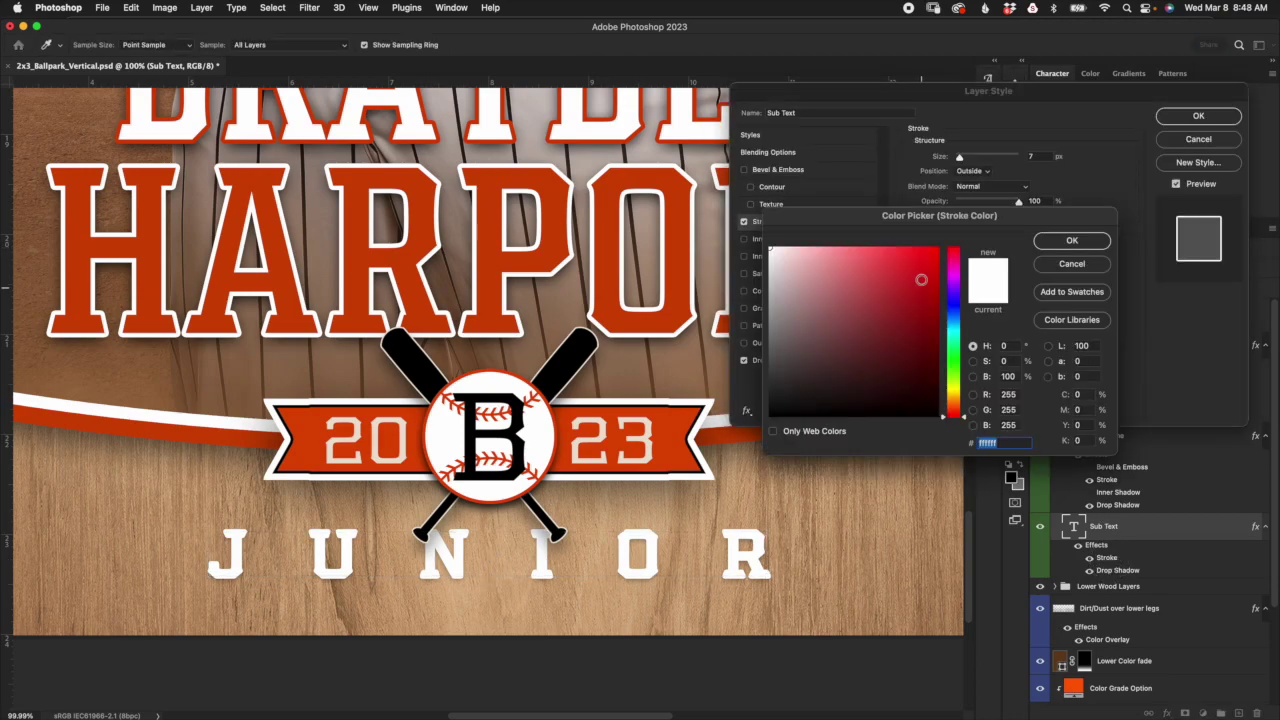
{"action": "type", "text": "ff0000"}
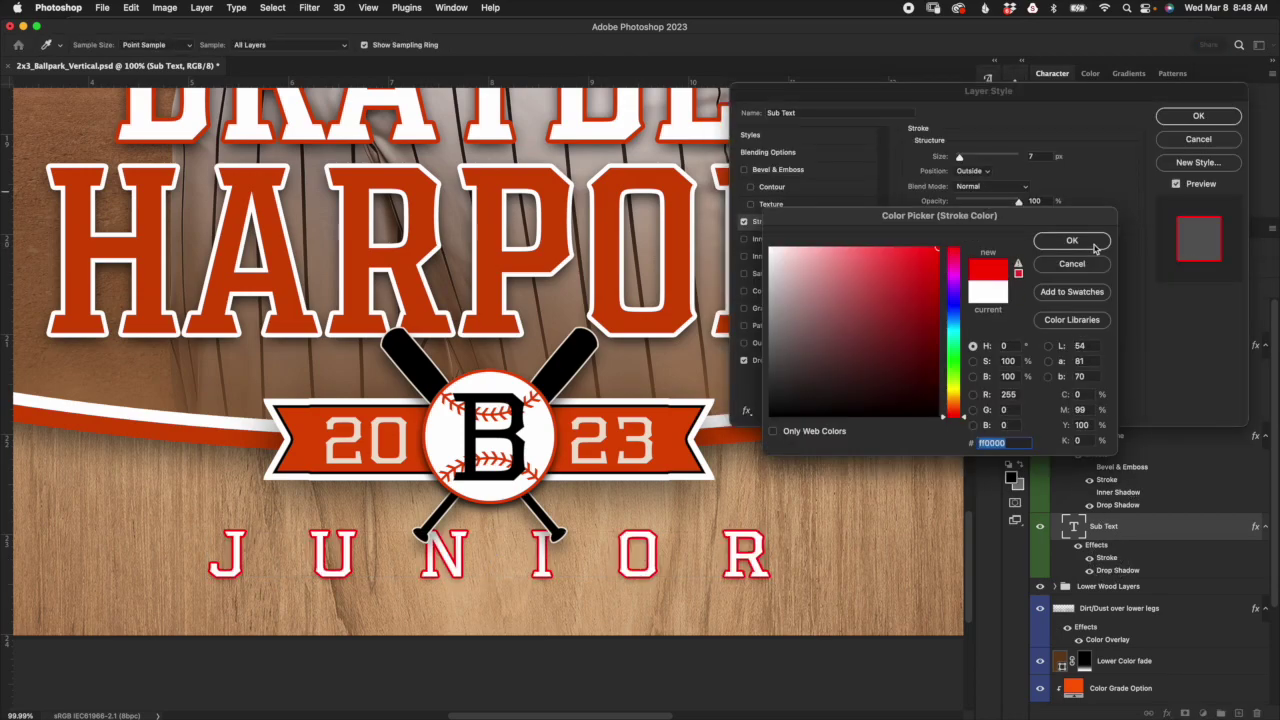
{"action": "left_click", "coordinate": [1095, 246]}
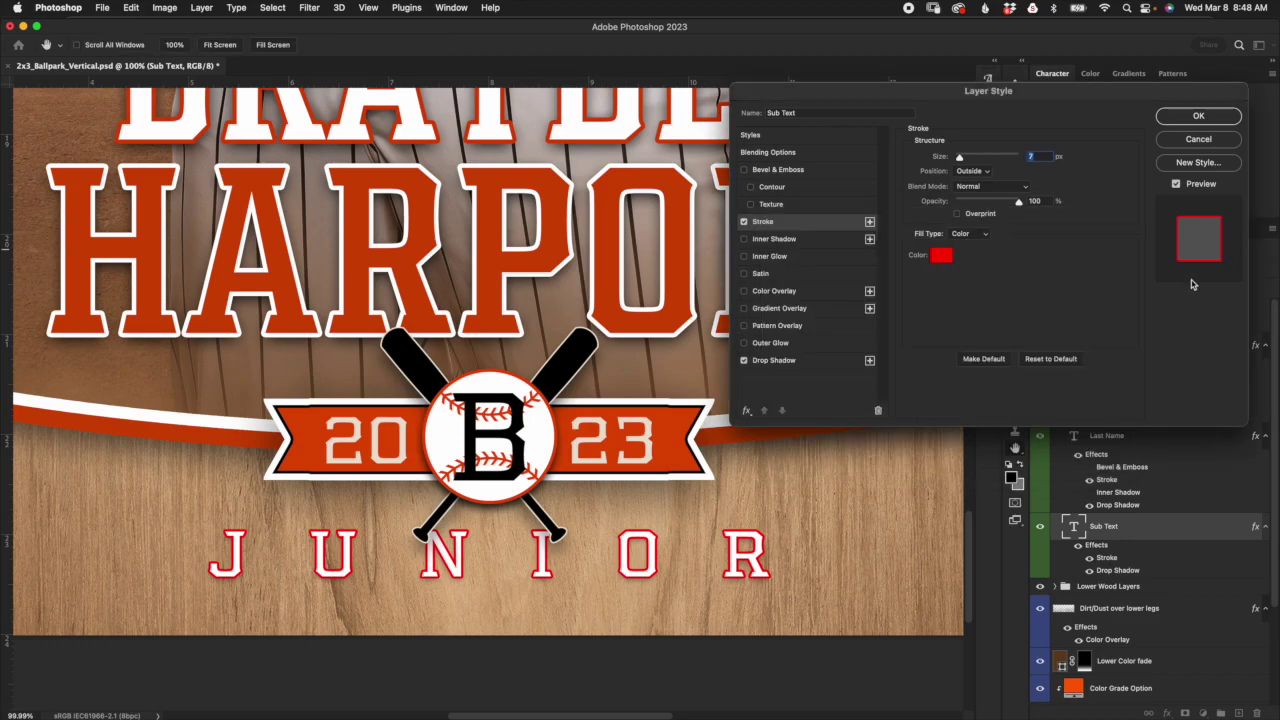
{"action": "left_click", "coordinate": [750, 223]}
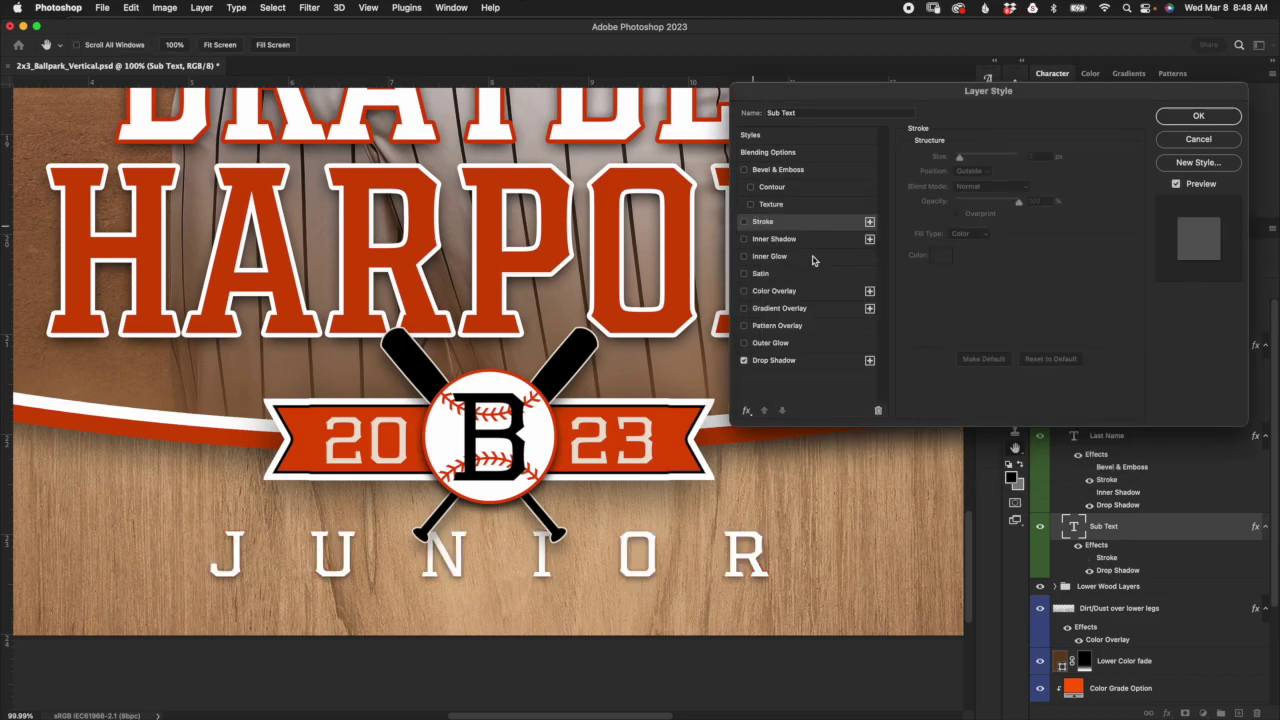
{"action": "left_click", "coordinate": [1206, 138]}
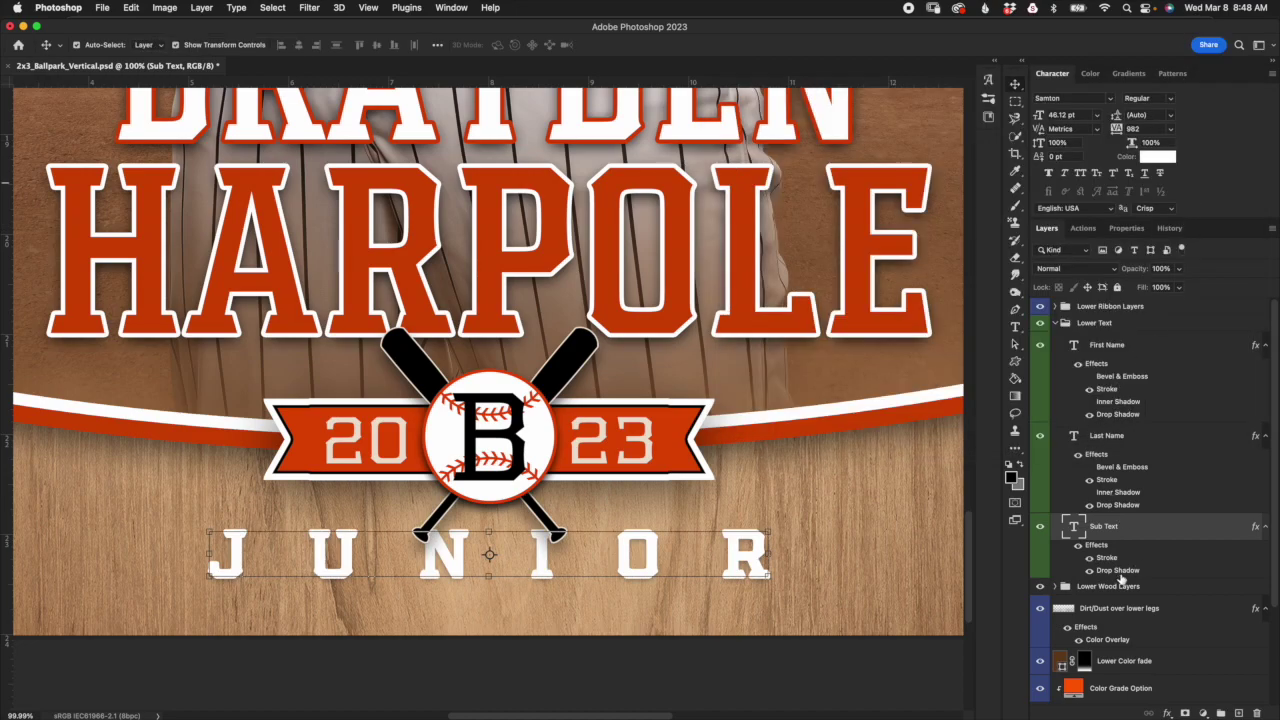
{"action": "left_click", "coordinate": [1089, 557]}
{"action": "left_click", "coordinate": [1089, 570]}
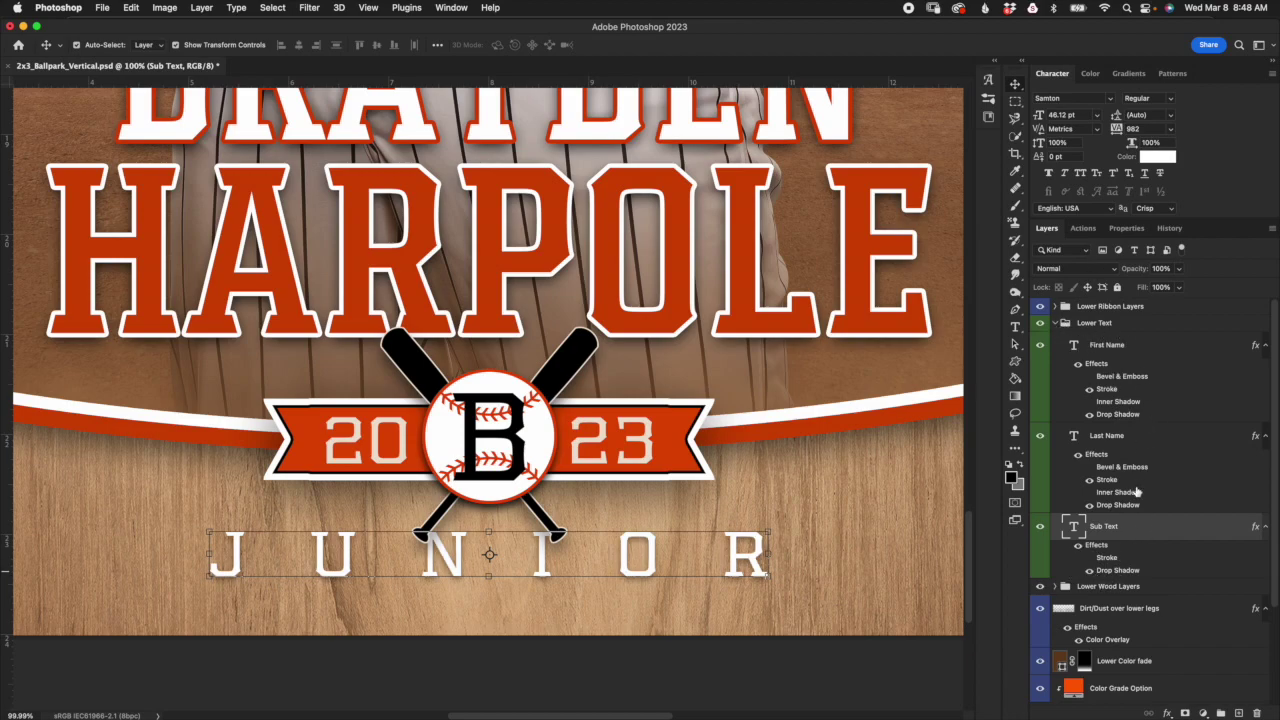
Step: Collapse Lower Text, expand Lower Ribbon Layers, and check which layers its nested Ribbon Layers group contains
{"action": "left_click", "coordinate": [1056, 323]}
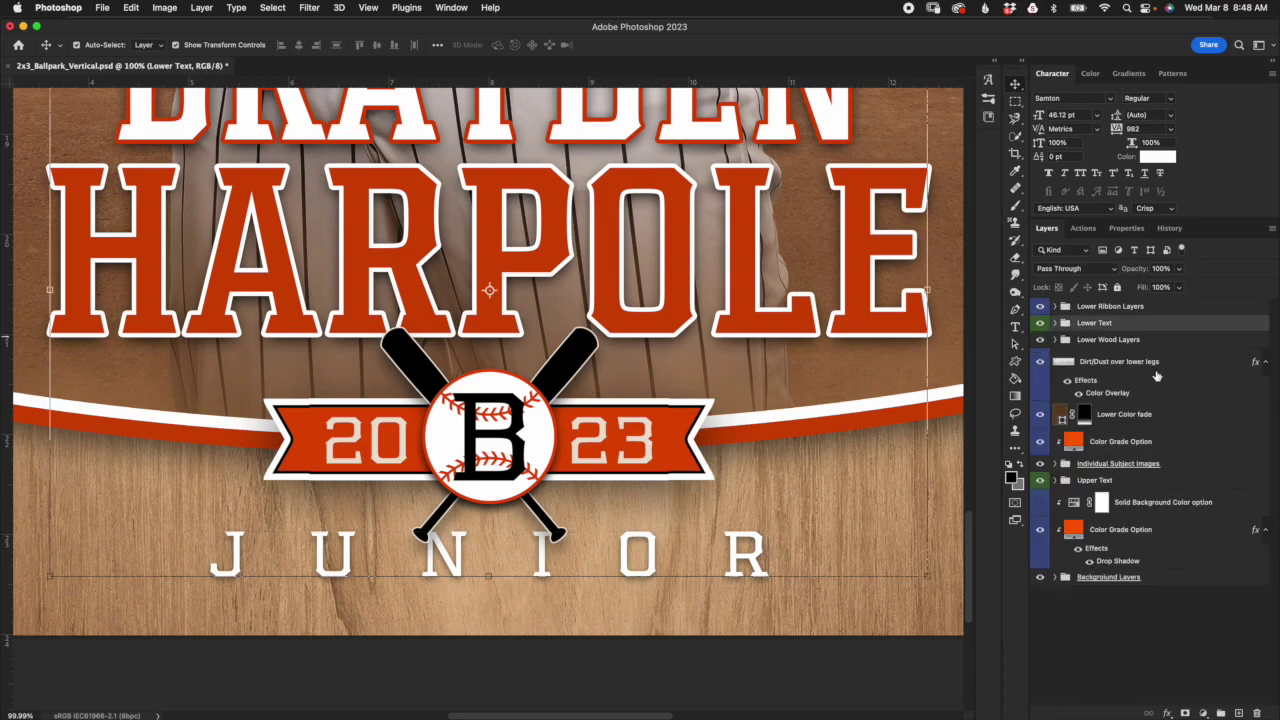
{"action": "left_click", "coordinate": [1060, 308]}
{"action": "left_click", "coordinate": [1056, 307]}
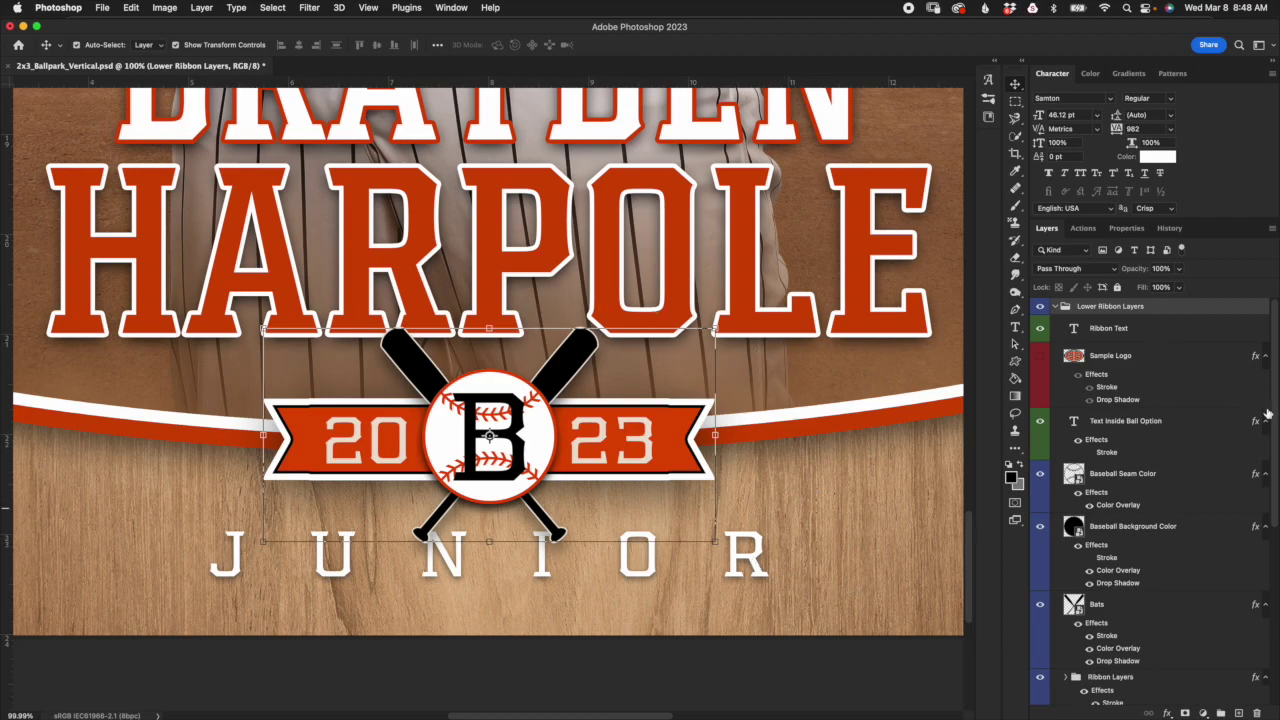
{"action": "scroll", "coordinate": [1260, 460], "scroll_direction": "down", "scroll_amount": 5}
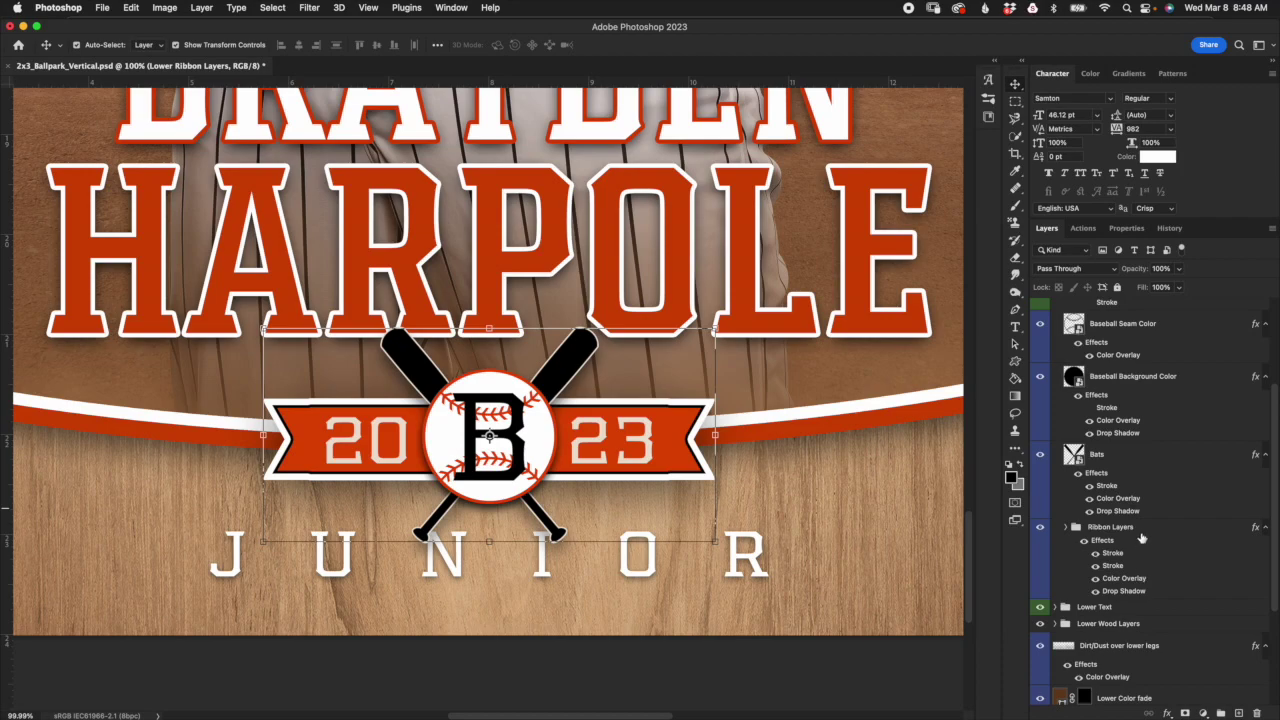
{"action": "left_click", "coordinate": [1141, 533]}
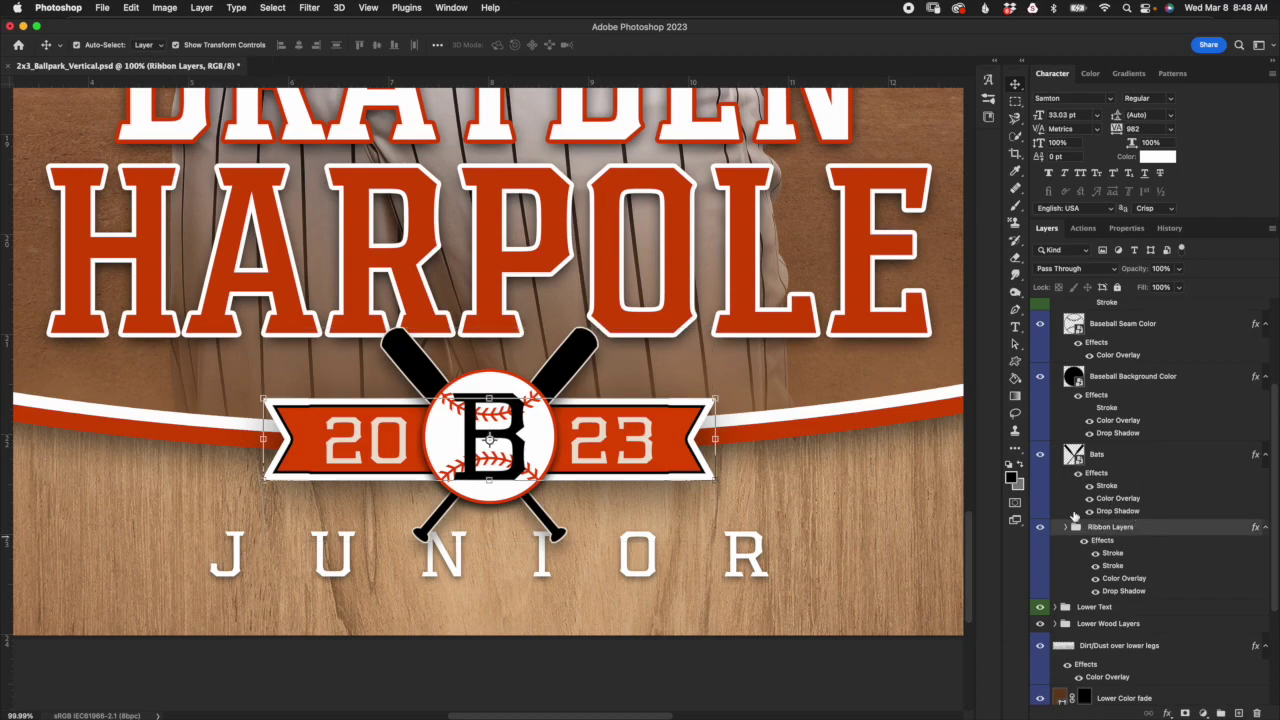
{"action": "left_click", "coordinate": [1066, 528]}
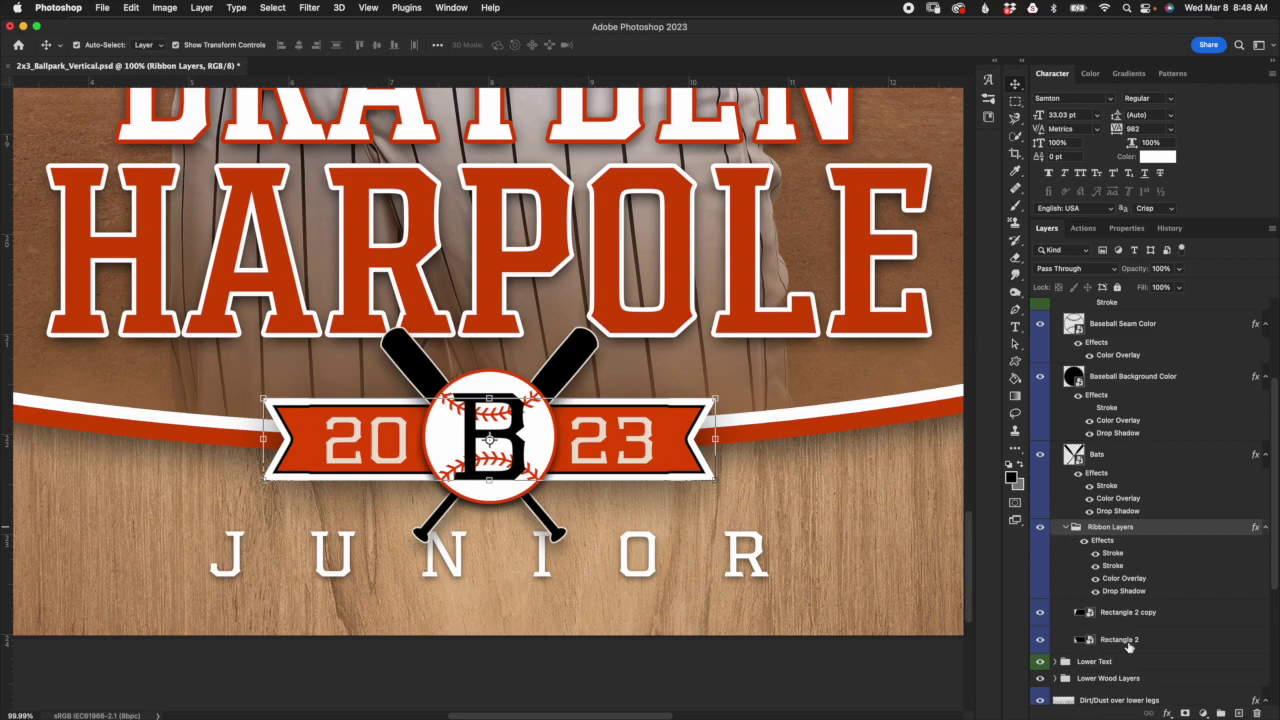
{"action": "left_click", "coordinate": [1066, 527]}
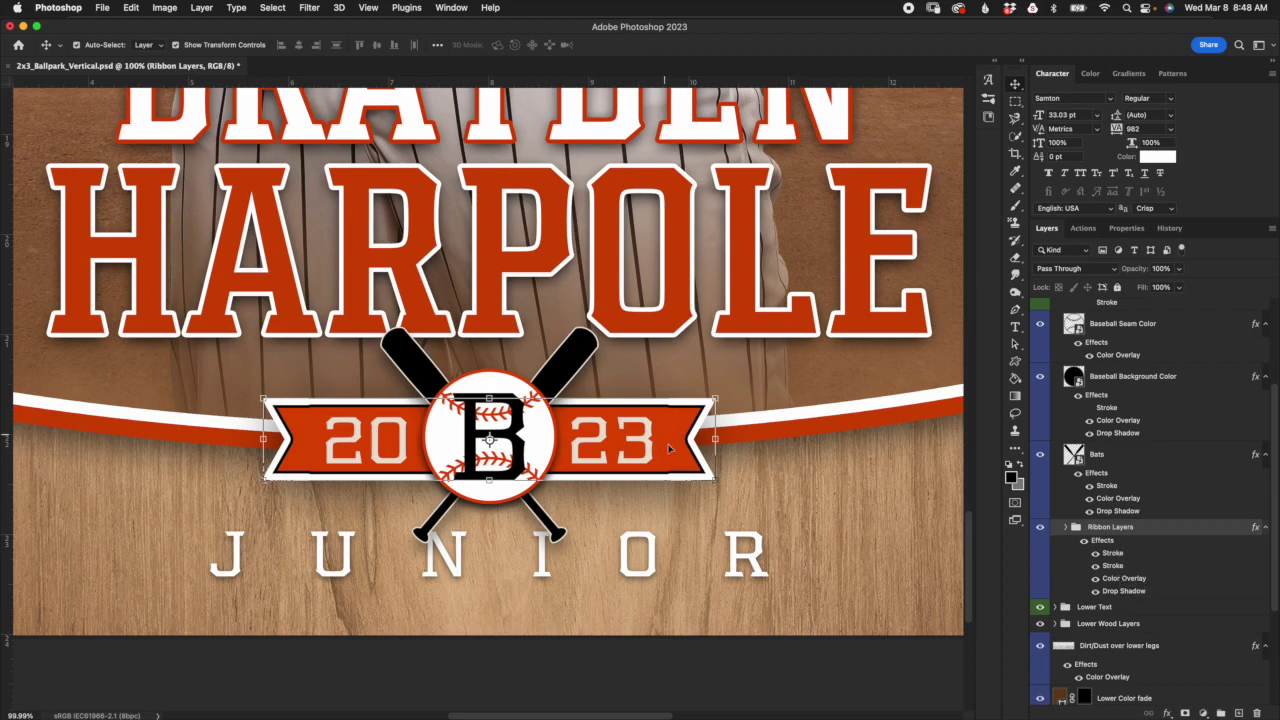
Step: Examine the Ribbon Layers group's color overlay, drop shadow and two stroke settings without changing them
{"action": "double_click", "coordinate": [1124, 578]}
{"action": "left_click_drag", "start_coordinate": [1087, 106], "coordinate": [1118, 85]}
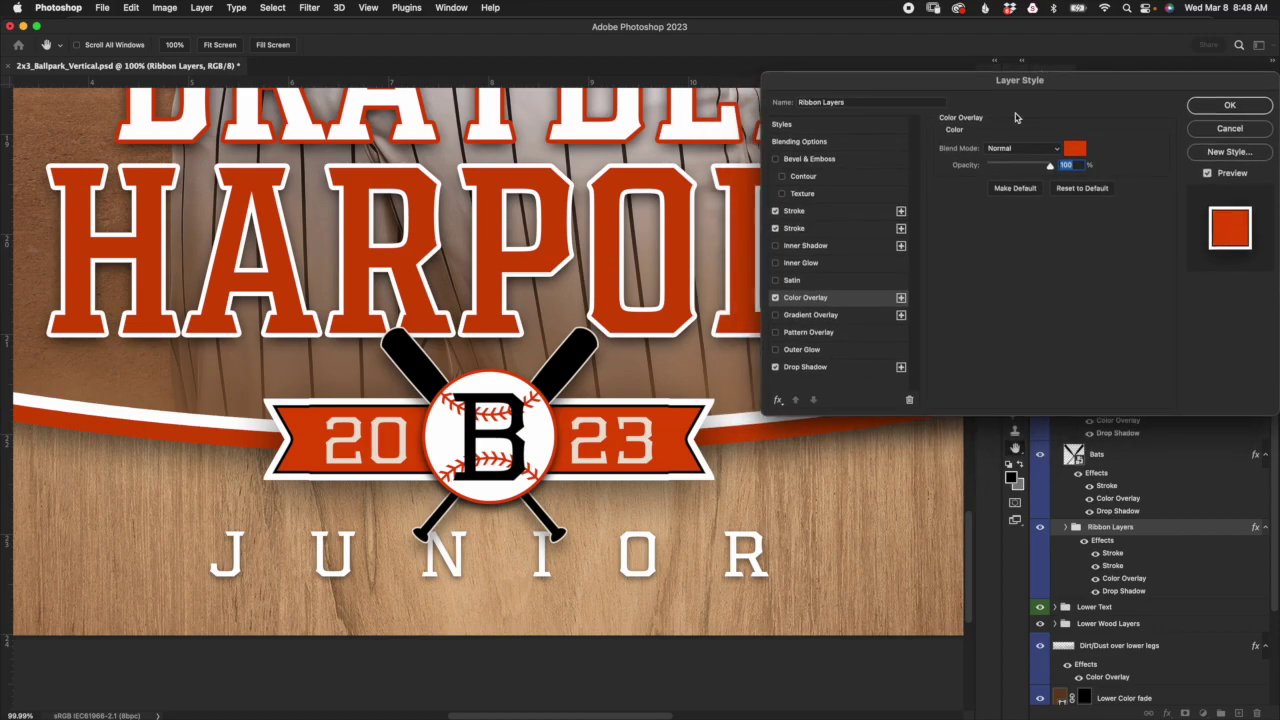
{"action": "left_click", "coordinate": [866, 372]}
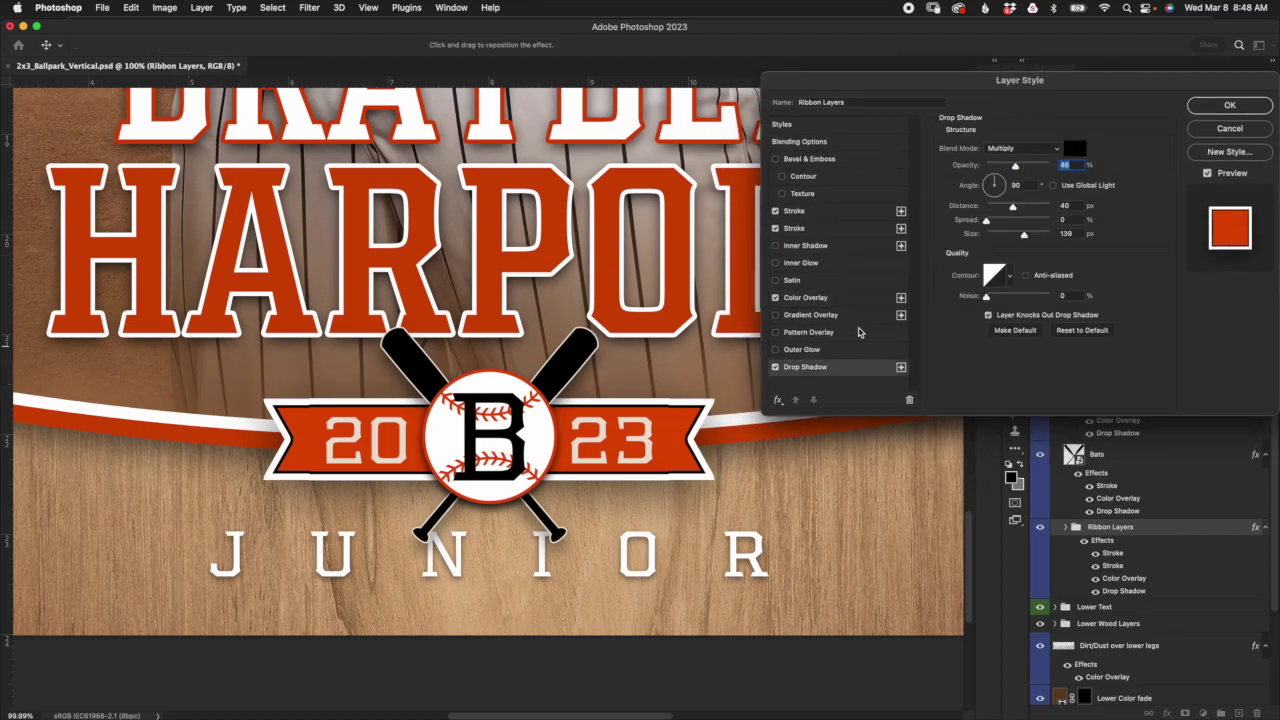
{"action": "left_click", "coordinate": [861, 299]}
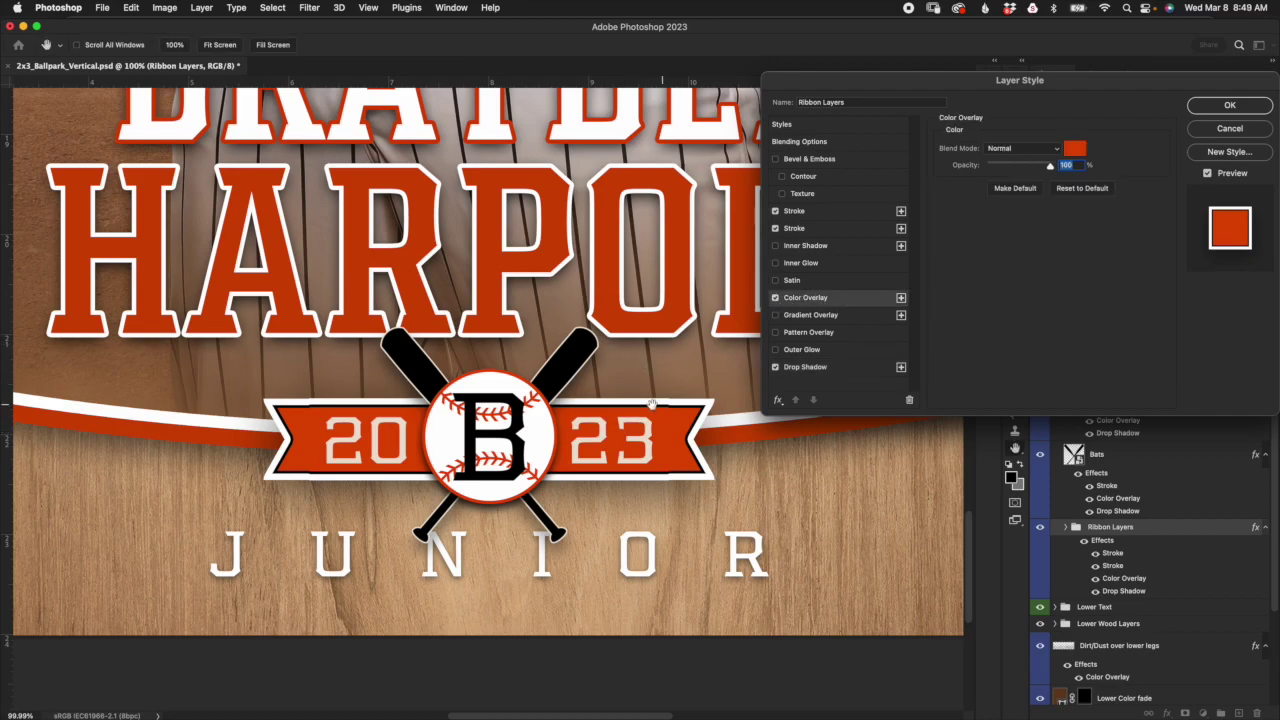
{"action": "left_click", "coordinate": [862, 231]}
{"action": "left_click", "coordinate": [869, 213]}
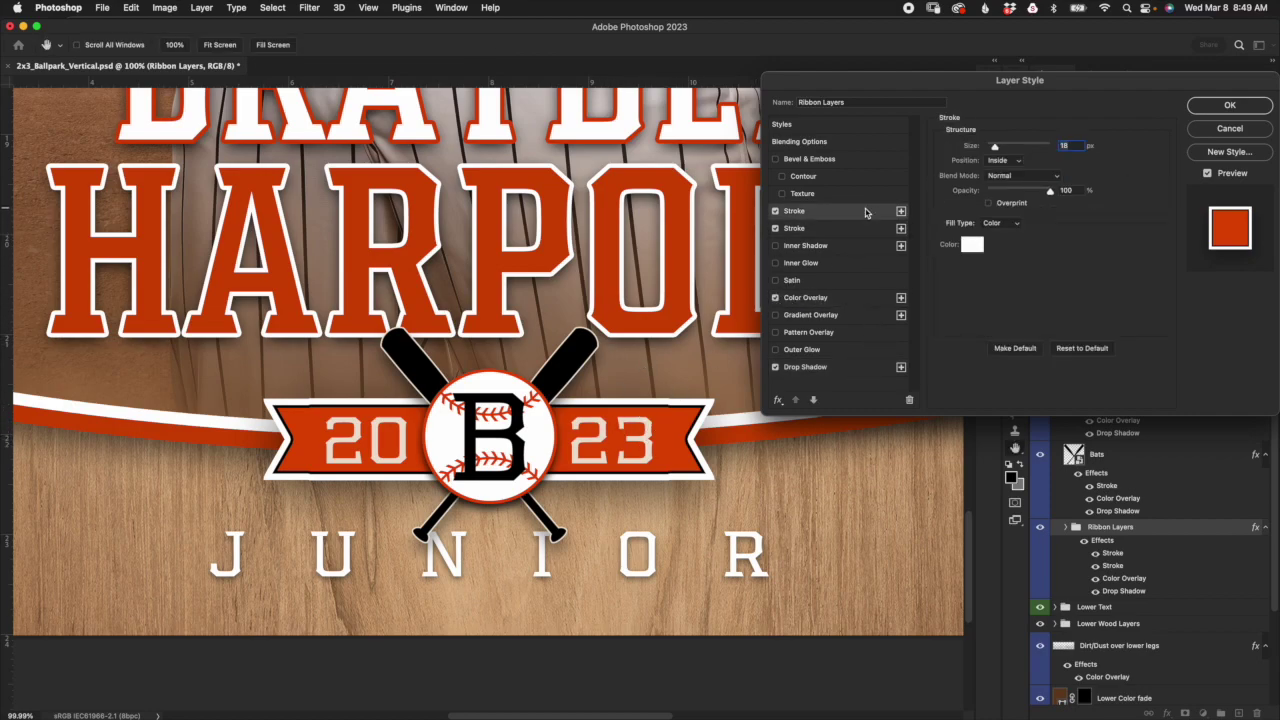
{"action": "left_click", "coordinate": [870, 228]}
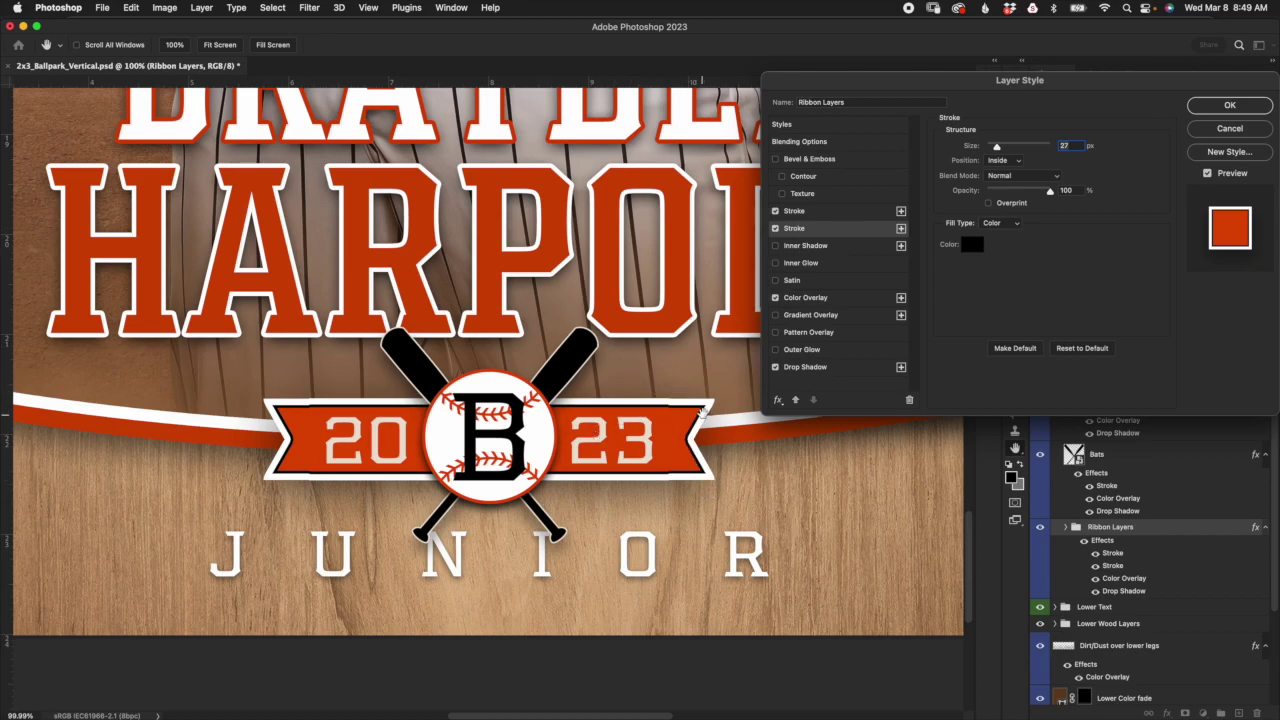
{"action": "left_click", "coordinate": [850, 212]}
{"action": "left_click", "coordinate": [1228, 130]}
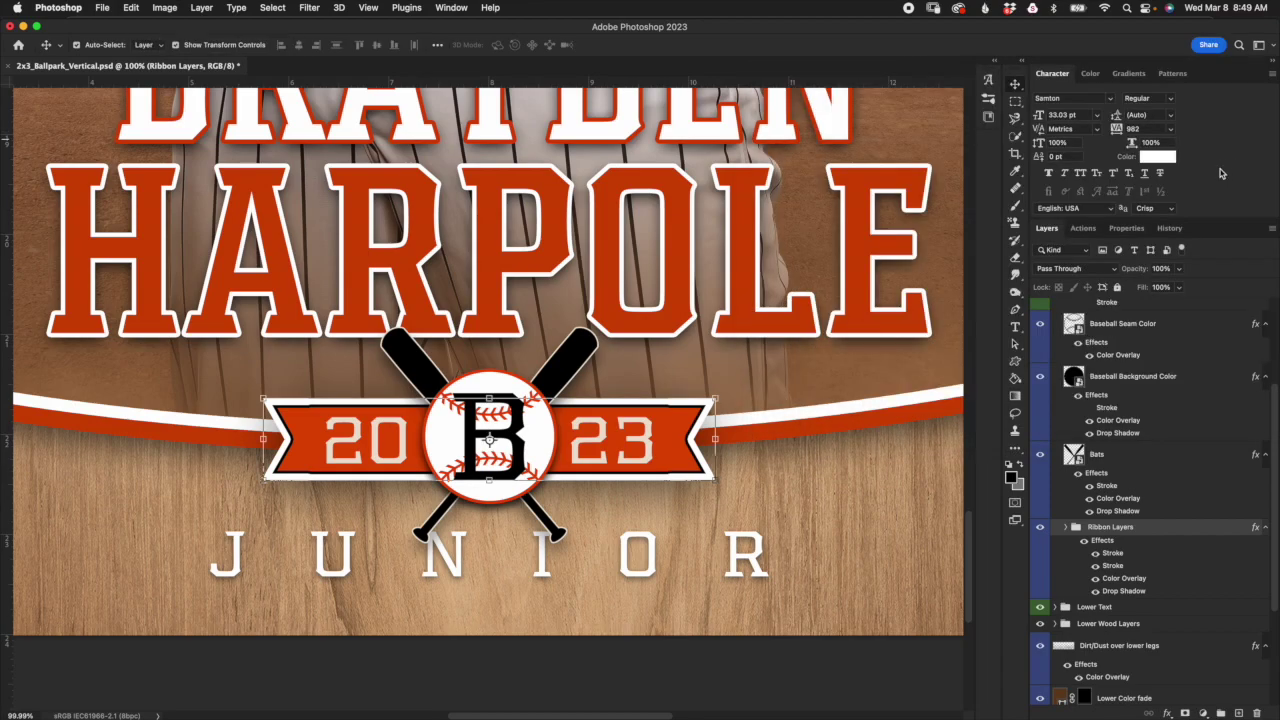
Step: Hide the bats, baseball background, baseball seam and ball text layers, and briefly preview the Sample Logo alone on the ribbon
{"action": "left_click", "coordinate": [1160, 458]}
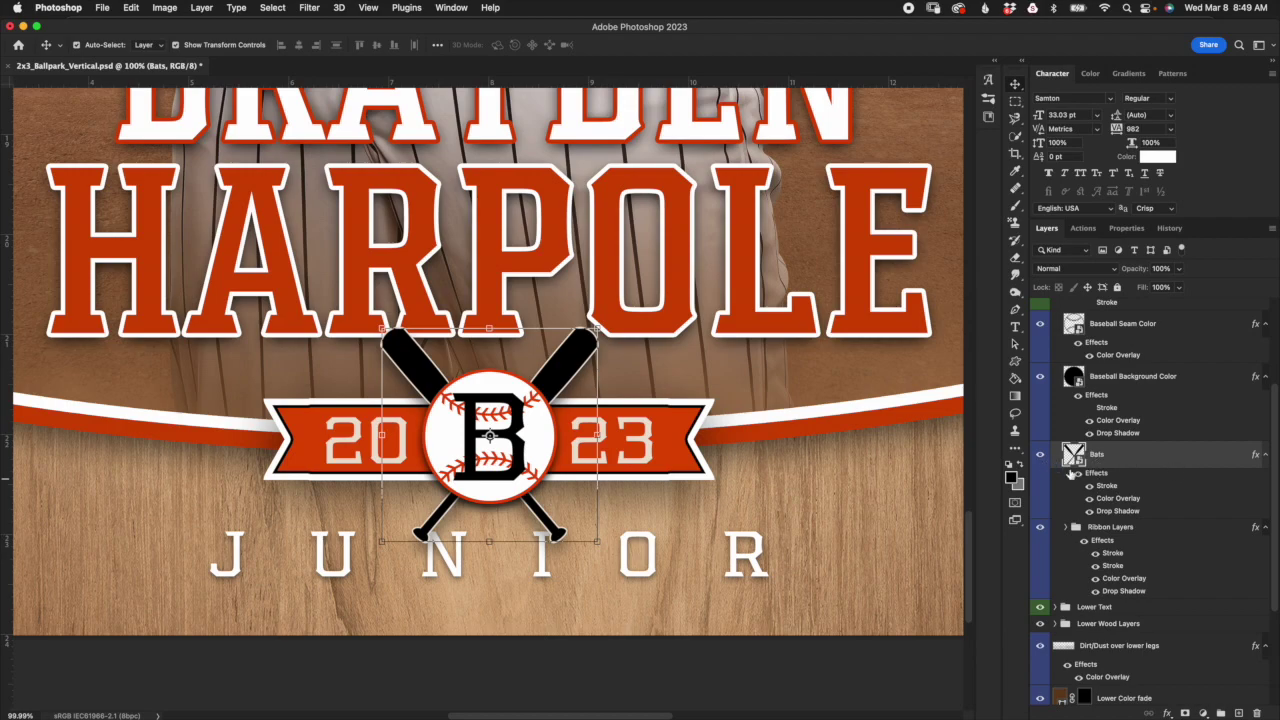
{"action": "left_click_drag", "start_coordinate": [1274, 508], "coordinate": [1270, 445]}
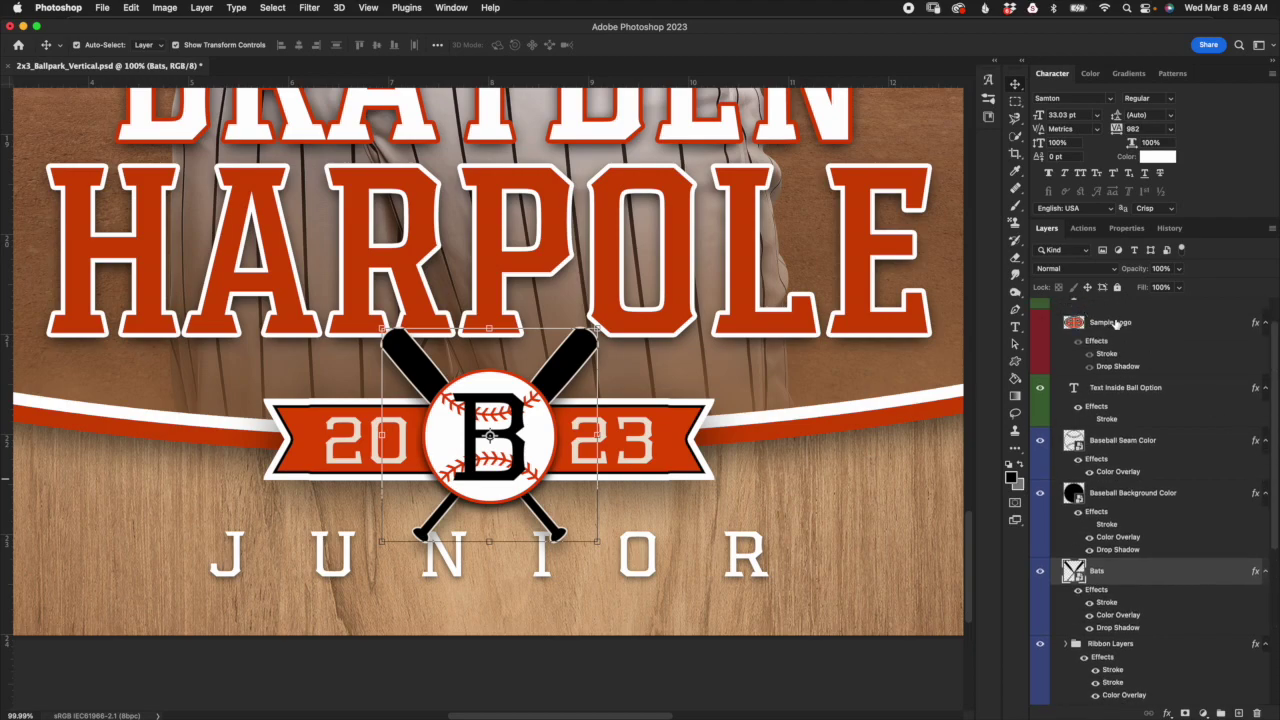
{"action": "left_click", "coordinate": [1040, 570]}
{"action": "left_click", "coordinate": [1040, 493]}
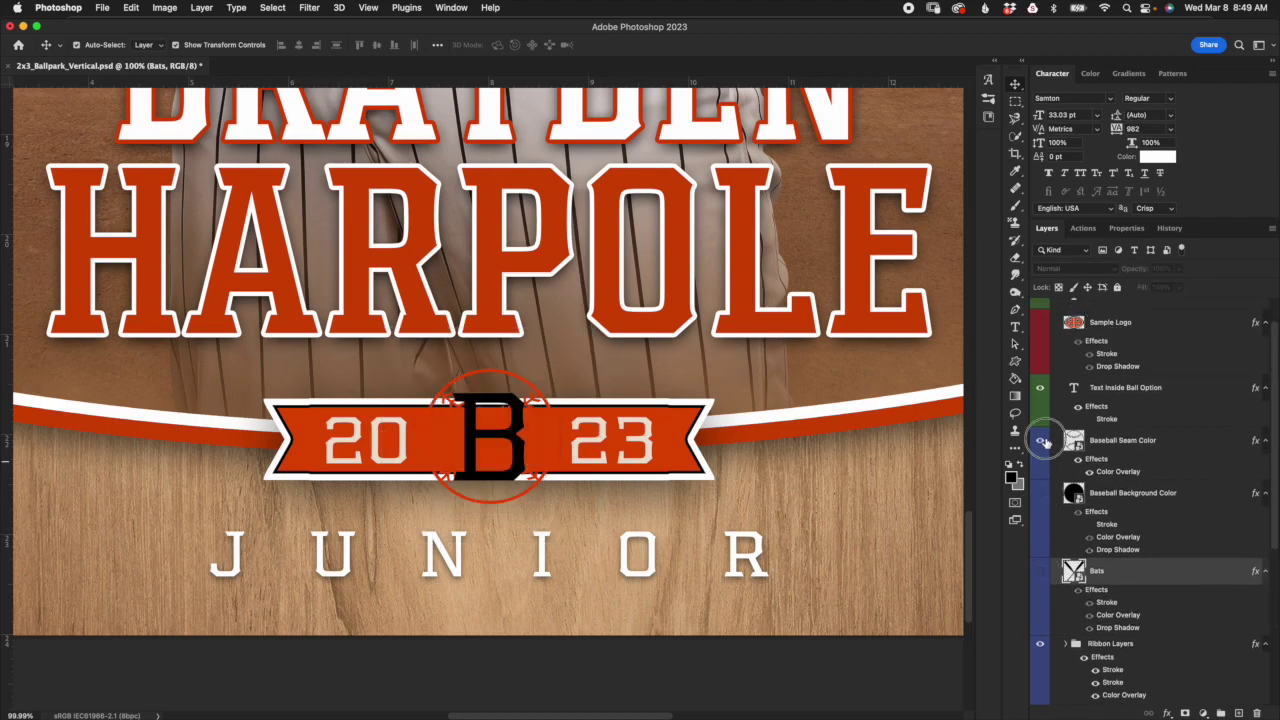
{"action": "left_click", "coordinate": [1040, 440]}
{"action": "left_click", "coordinate": [1040, 387]}
{"action": "left_click", "coordinate": [1120, 325]}
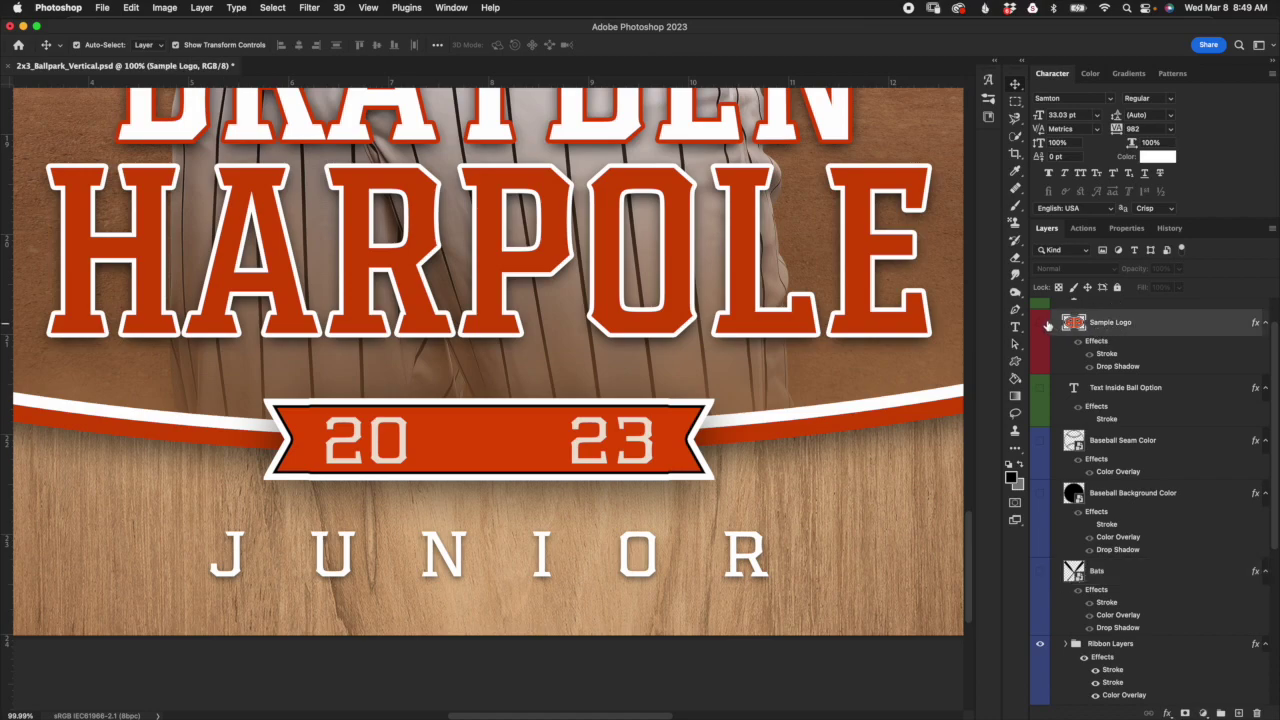
{"action": "left_click", "coordinate": [1040, 322]}
{"action": "left_click", "coordinate": [1041, 323]}
Step: Preview the plain baseball on the ribbon, add the bats, and swap the baseball for the Sample Logo
{"action": "left_click", "coordinate": [1040, 440]}
{"action": "left_click", "coordinate": [1040, 493]}
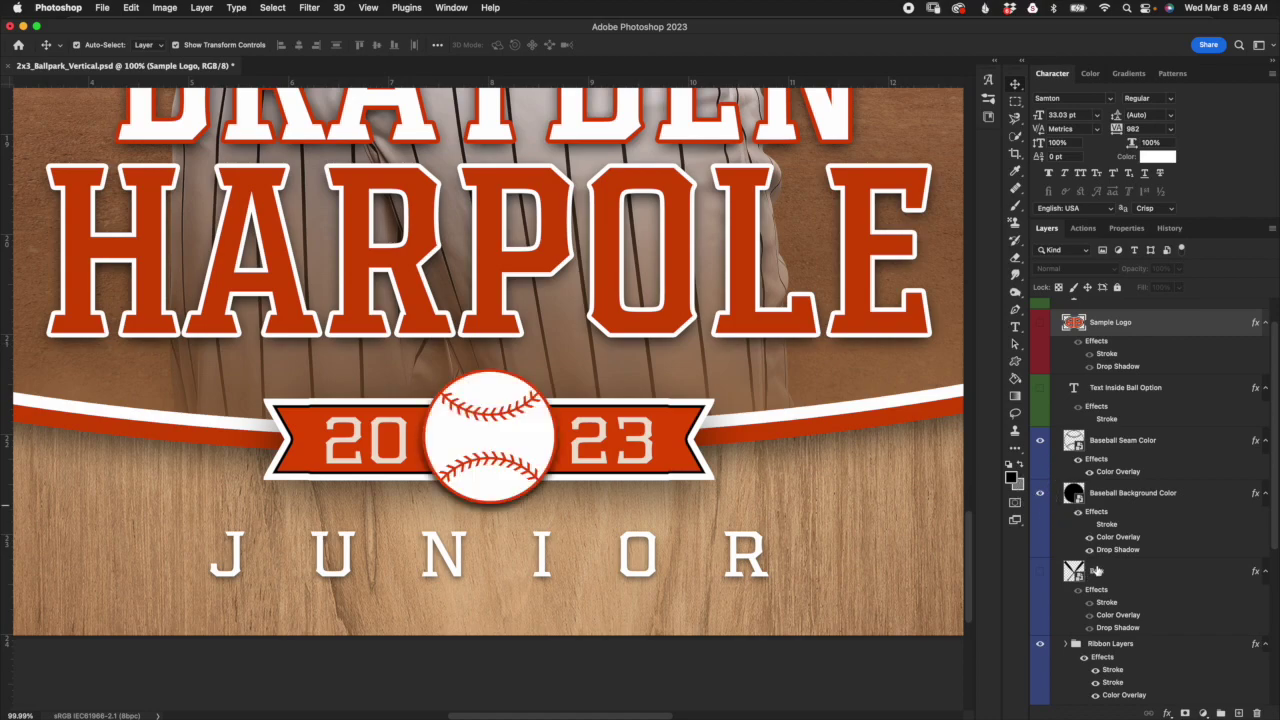
{"action": "left_click", "coordinate": [1040, 570]}
{"action": "left_click", "coordinate": [1040, 493]}
{"action": "left_click", "coordinate": [1040, 440]}
{"action": "left_click", "coordinate": [1041, 323]}
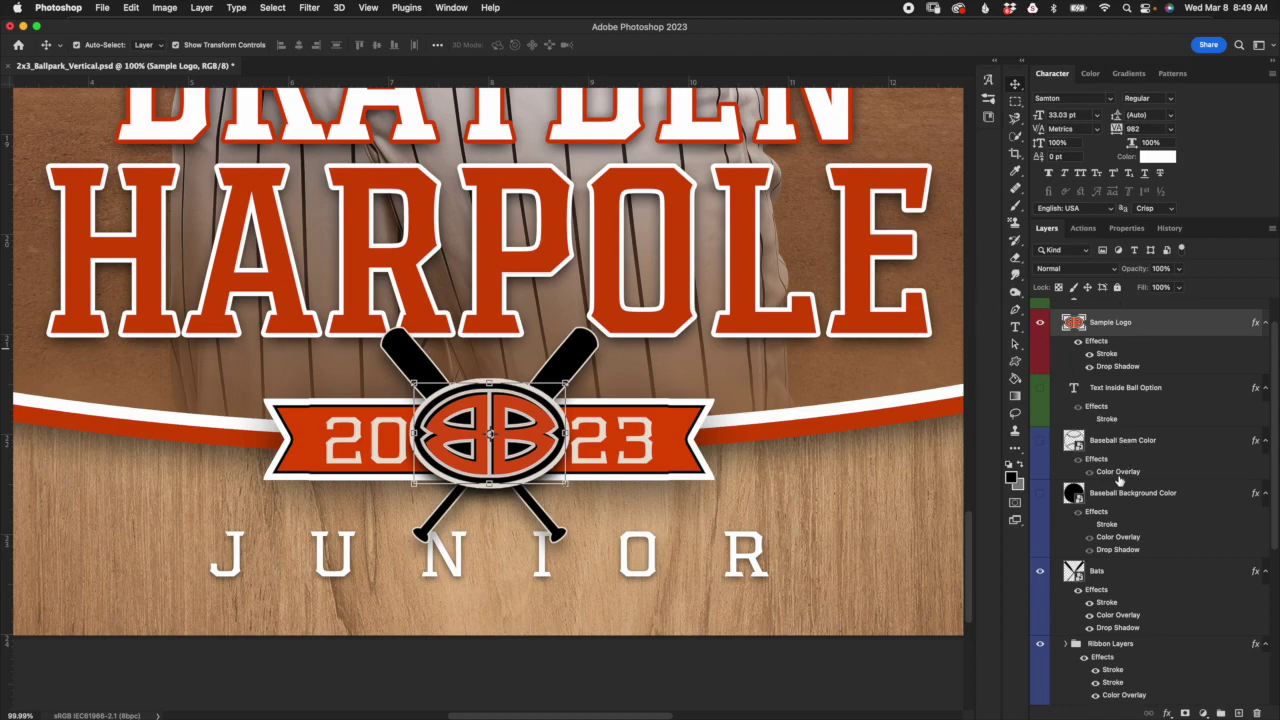
Step: Hide the Sample Logo and show the Text Inside Ball Option, Baseball Seam Color and Baseball Background Color layers again
{"action": "left_click", "coordinate": [1041, 323]}
{"action": "left_click", "coordinate": [1040, 387]}
{"action": "left_click", "coordinate": [1040, 440]}
{"action": "left_click", "coordinate": [1040, 493]}
Step: Turn off the stroke effect on the Bats layer
{"action": "scroll", "coordinate": [1164, 560], "scroll_direction": "down", "scroll_amount": 5}
{"action": "left_click", "coordinate": [1178, 465]}
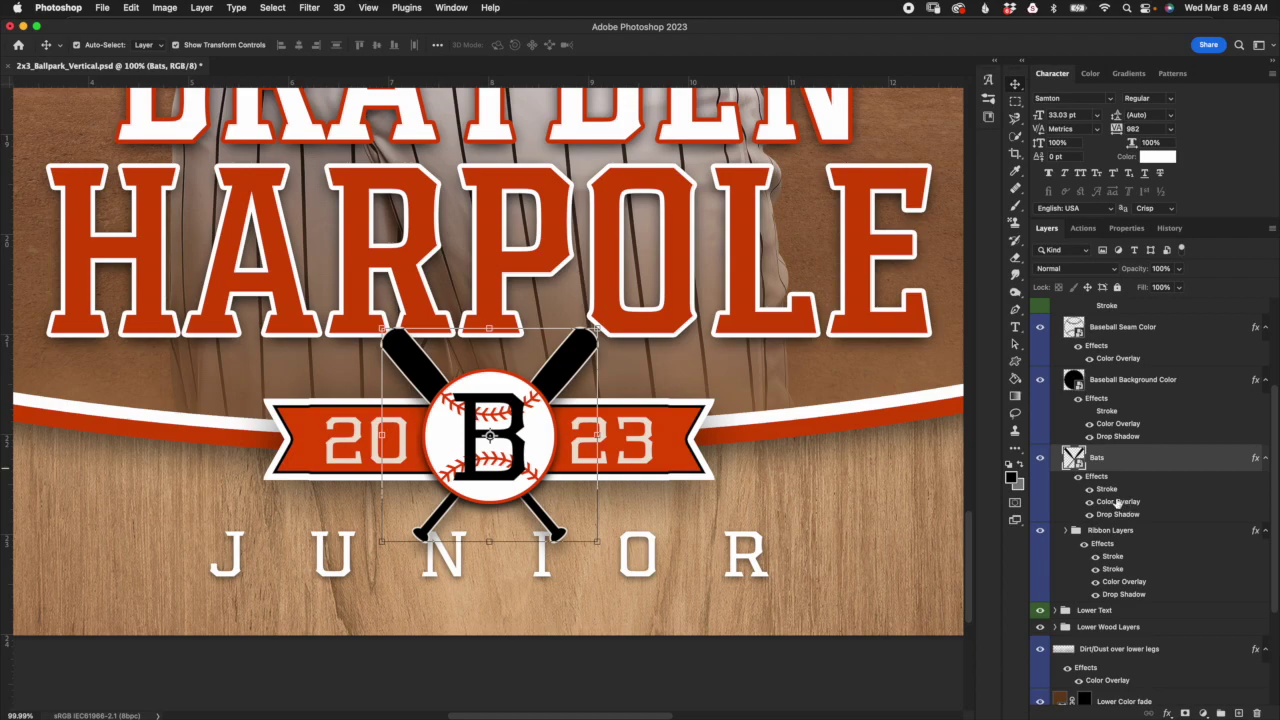
{"action": "left_click", "coordinate": [1089, 489]}
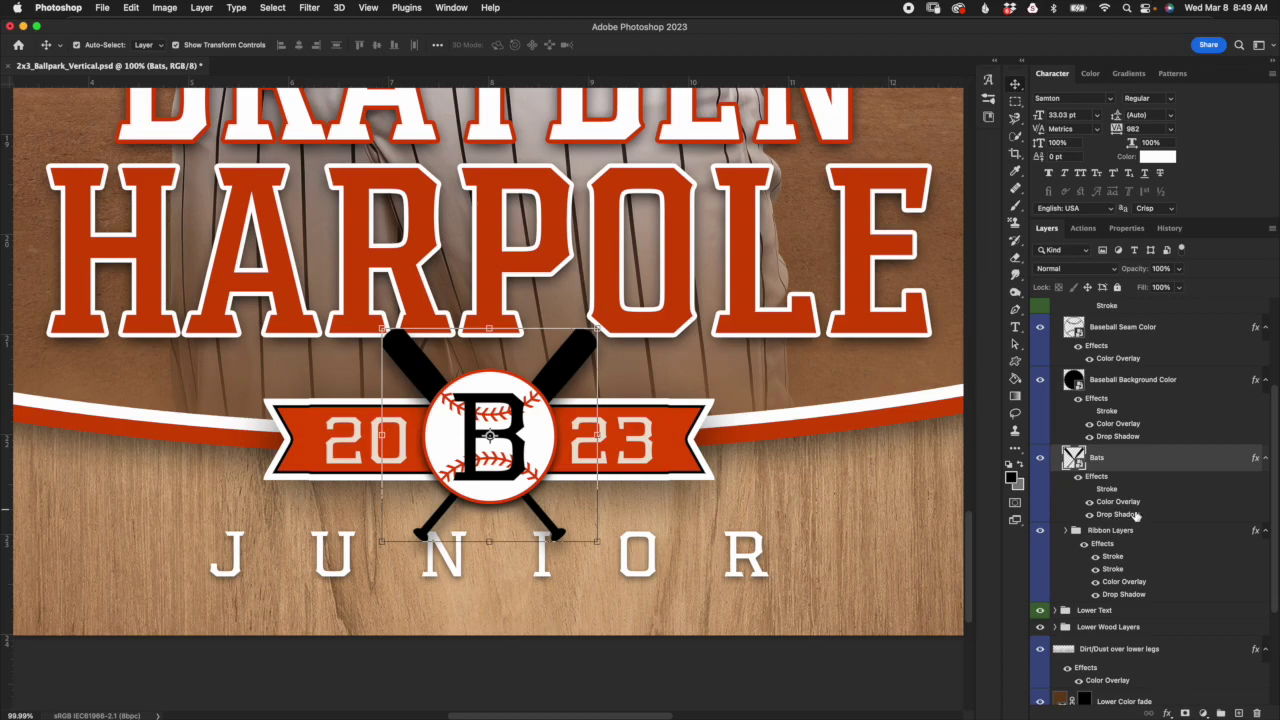
Step: Try a dark red (8a1010) color overlay on the Baseball Background Color layer and cancel it
{"action": "scroll", "coordinate": [1139, 476], "scroll_direction": "up", "scroll_amount": 3}
{"action": "left_click", "coordinate": [1146, 470]}
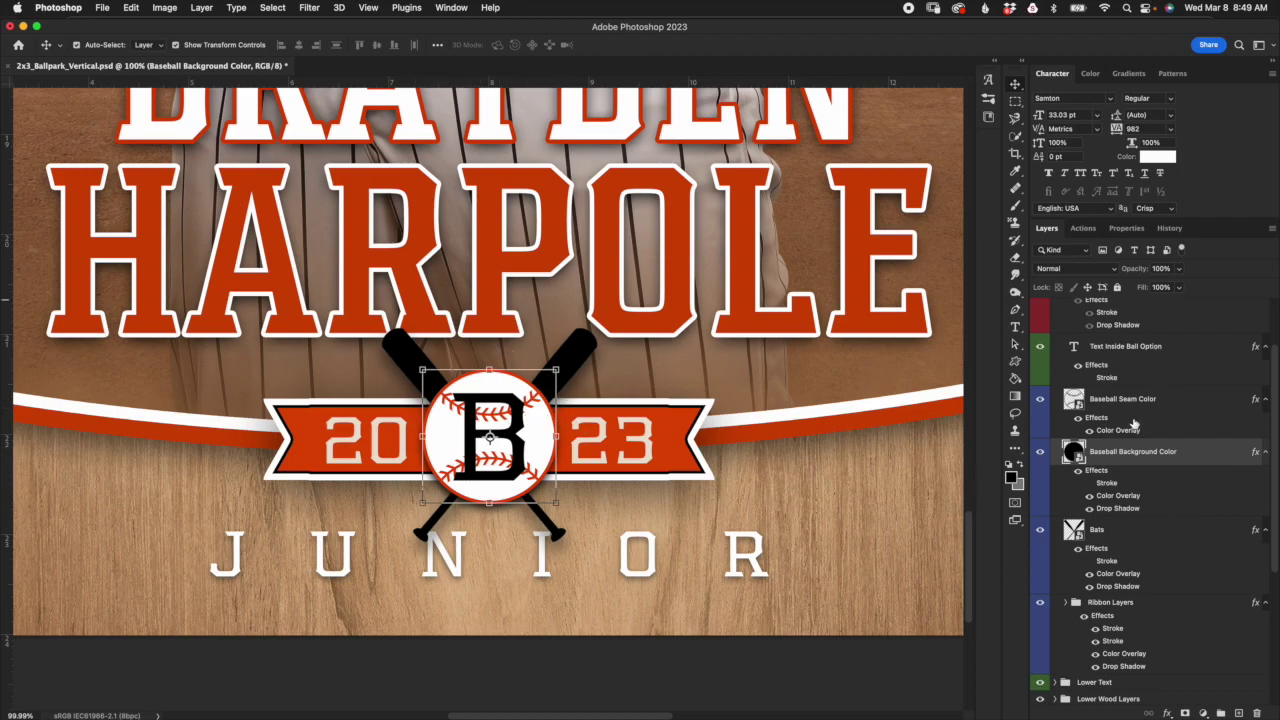
{"action": "double_click", "coordinate": [1120, 496]}
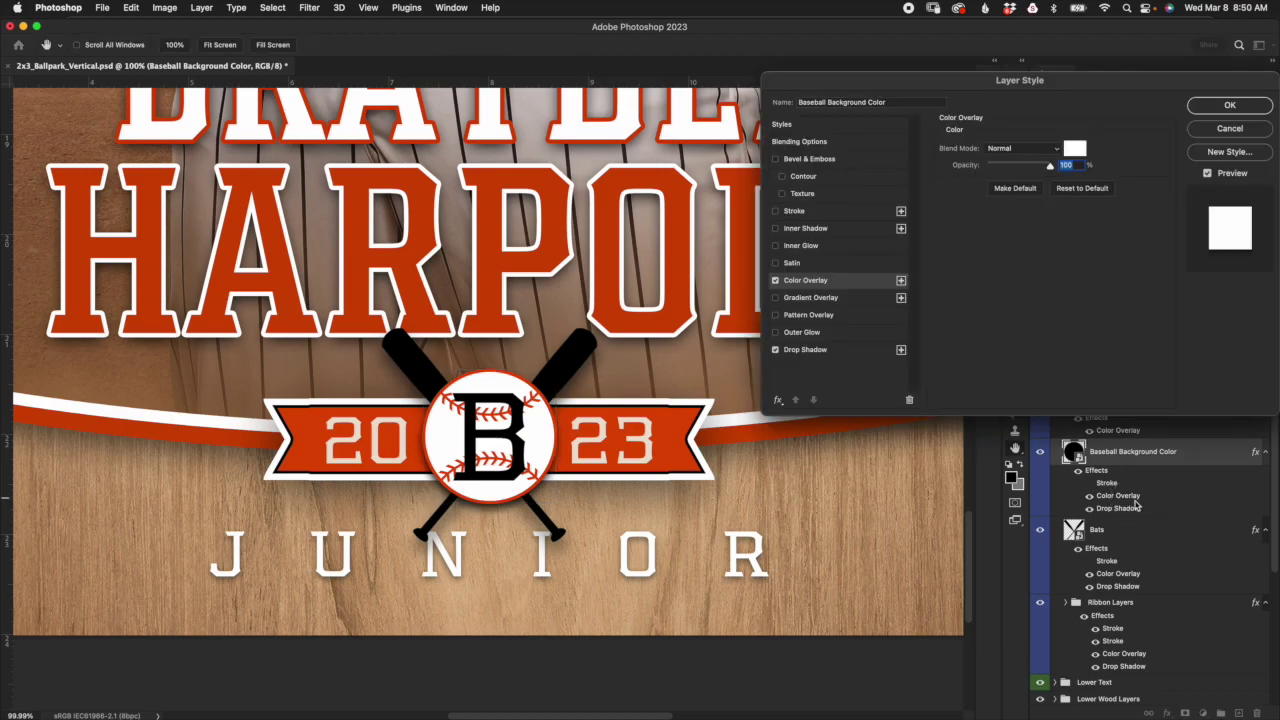
{"action": "left_click", "coordinate": [1074, 147]}
{"action": "left_click", "coordinate": [924, 329]}
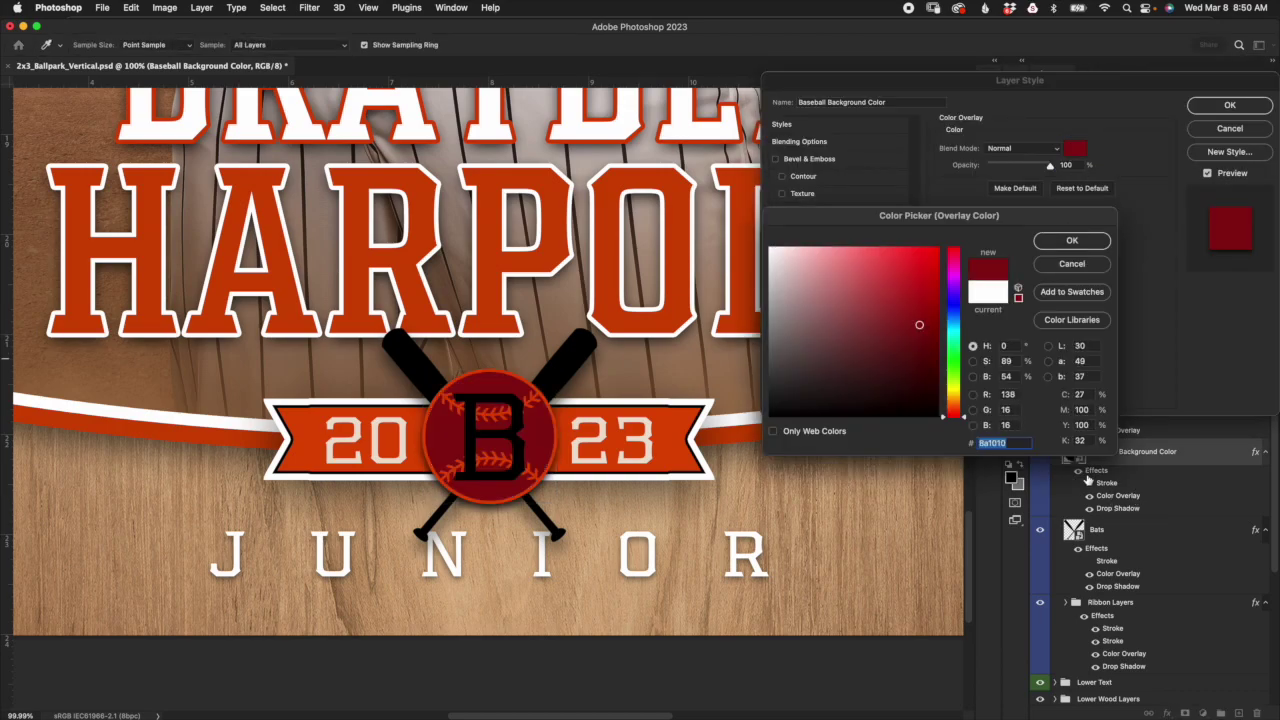
{"action": "left_click", "coordinate": [1090, 264]}
{"action": "left_click", "coordinate": [1230, 130]}
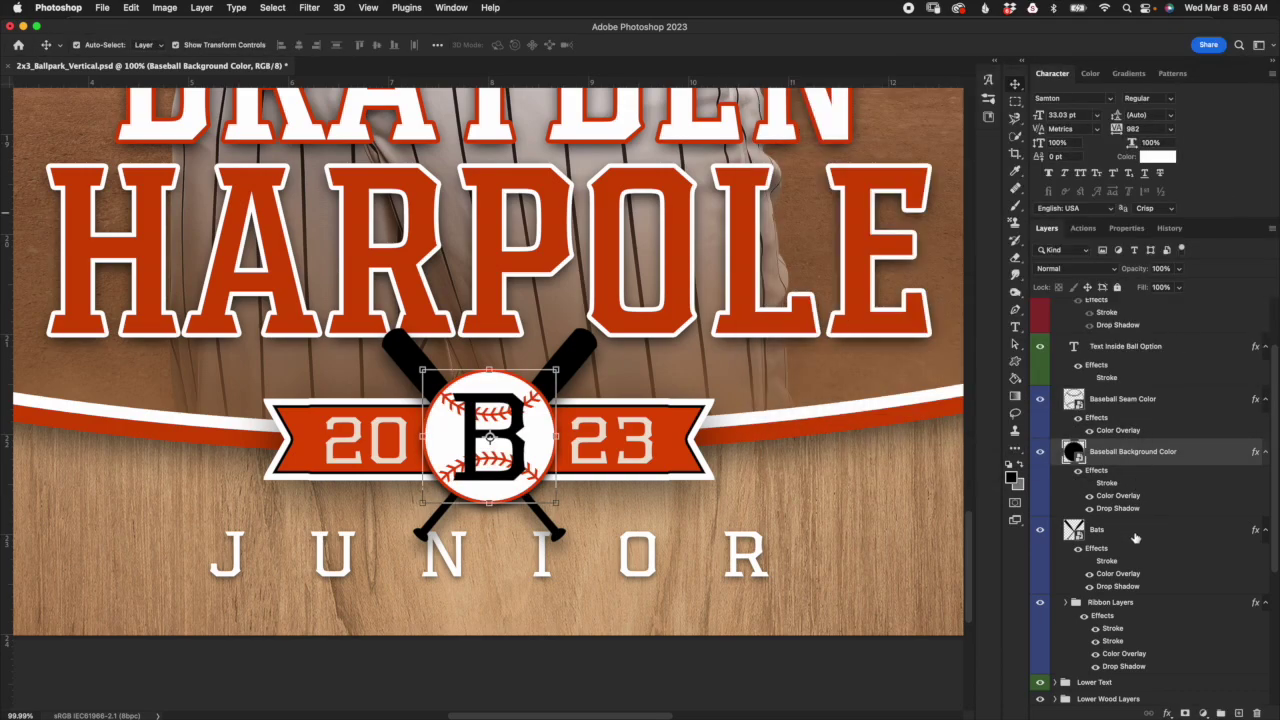
Step: Turn on the Baseball Background Color layer's stroke, set it to 27 px in black, and turn the stroke off again
{"action": "left_click", "coordinate": [1090, 484]}
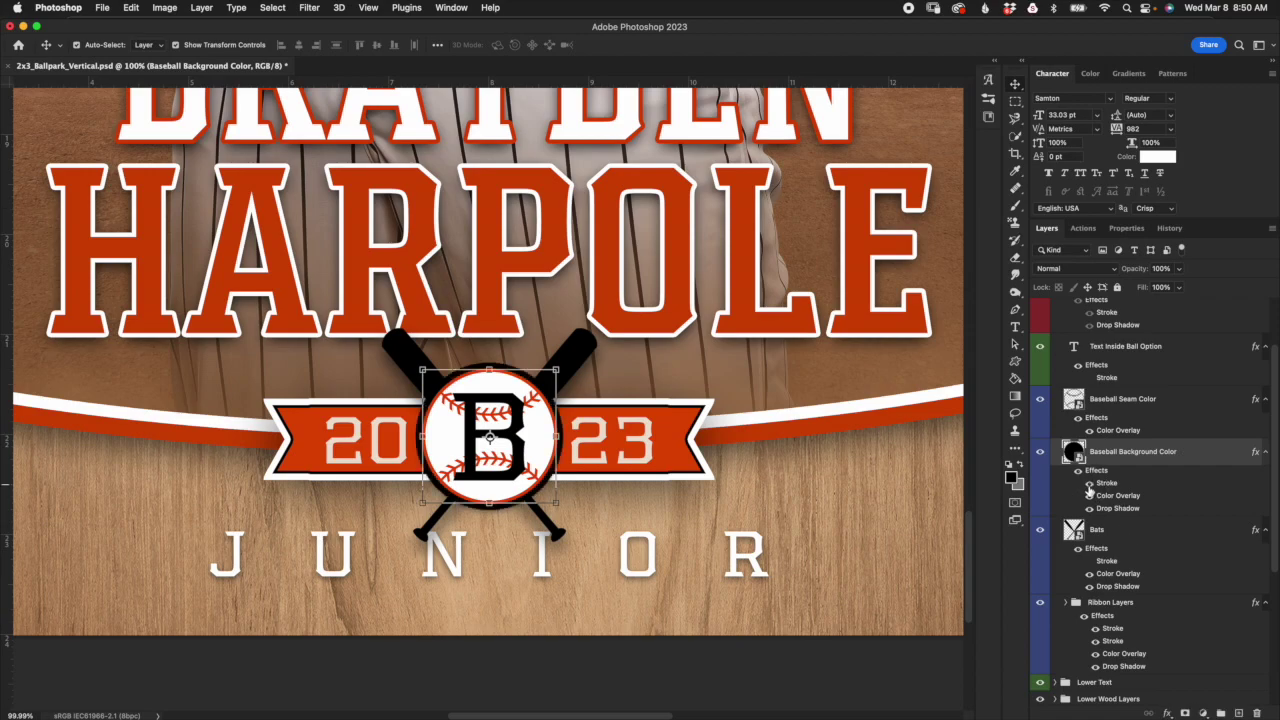
{"action": "double_click", "coordinate": [1108, 484]}
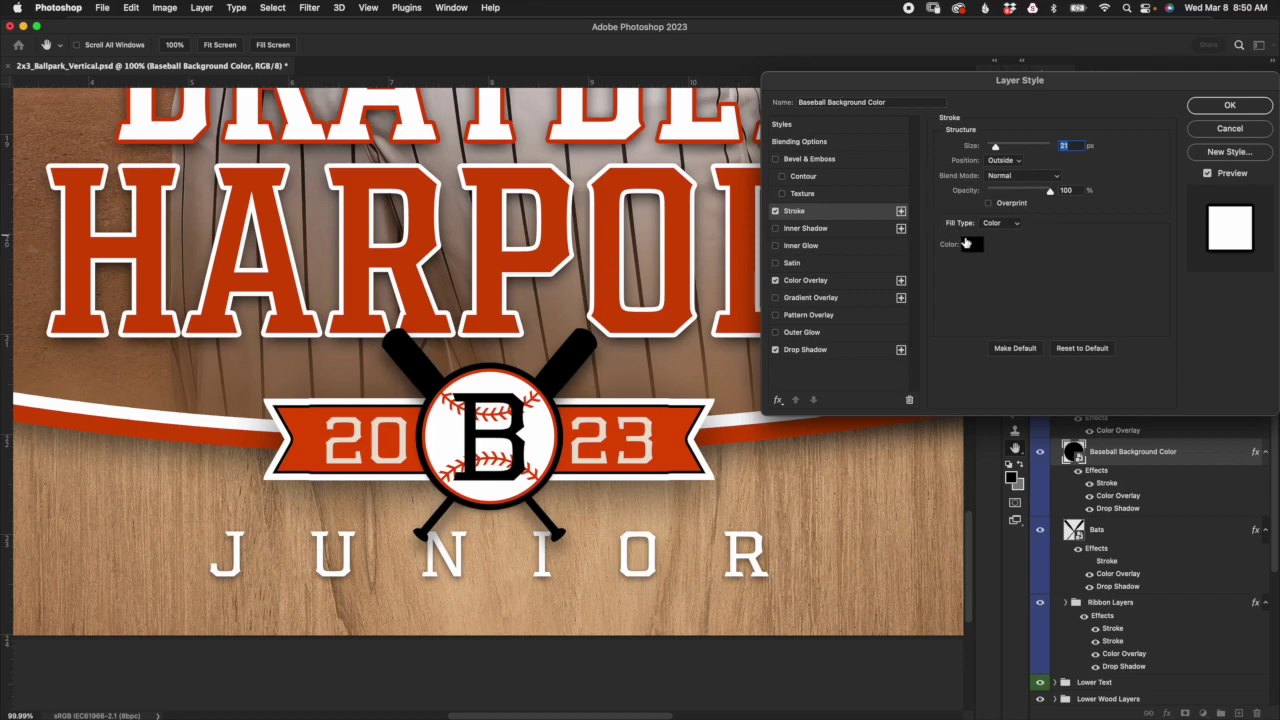
{"action": "left_click_drag", "start_coordinate": [996, 151], "coordinate": [998, 151]}
{"action": "left_click", "coordinate": [972, 244]}
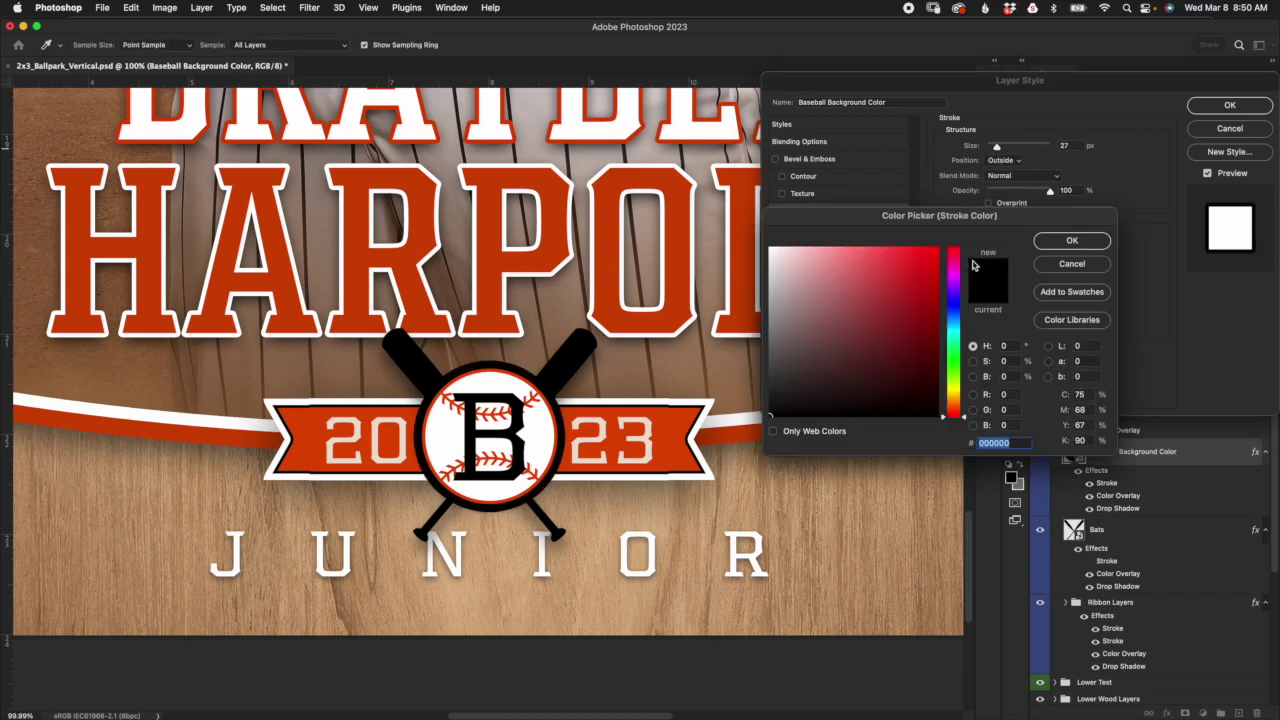
{"action": "left_click", "coordinate": [910, 302]}
{"action": "left_click", "coordinate": [1098, 242]}
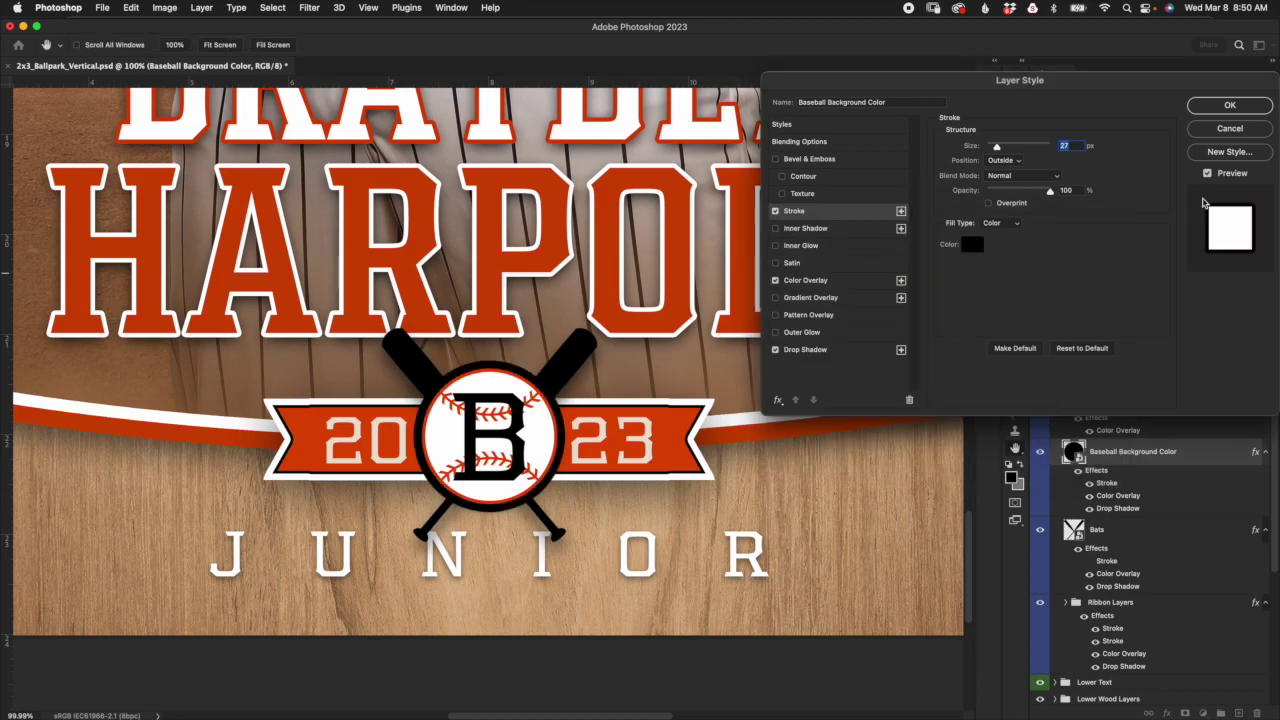
{"action": "left_click", "coordinate": [1230, 105]}
{"action": "left_click", "coordinate": [1136, 401]}
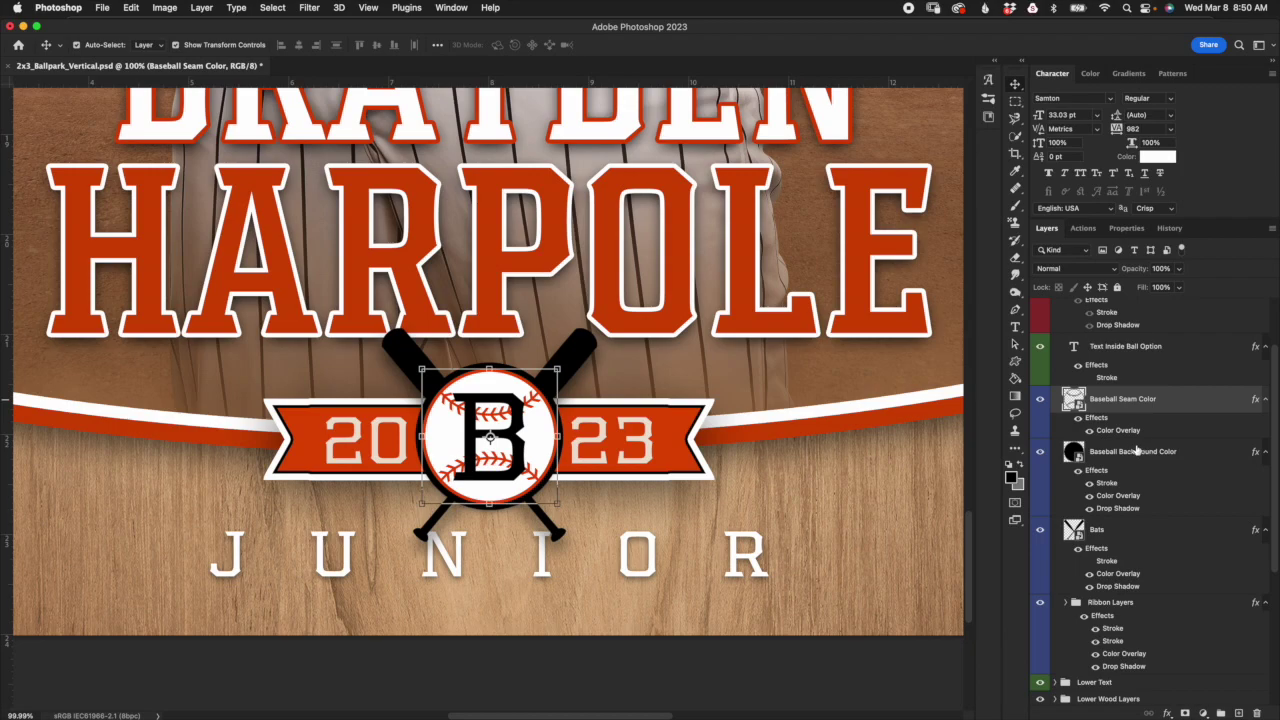
{"action": "left_click", "coordinate": [1089, 483]}
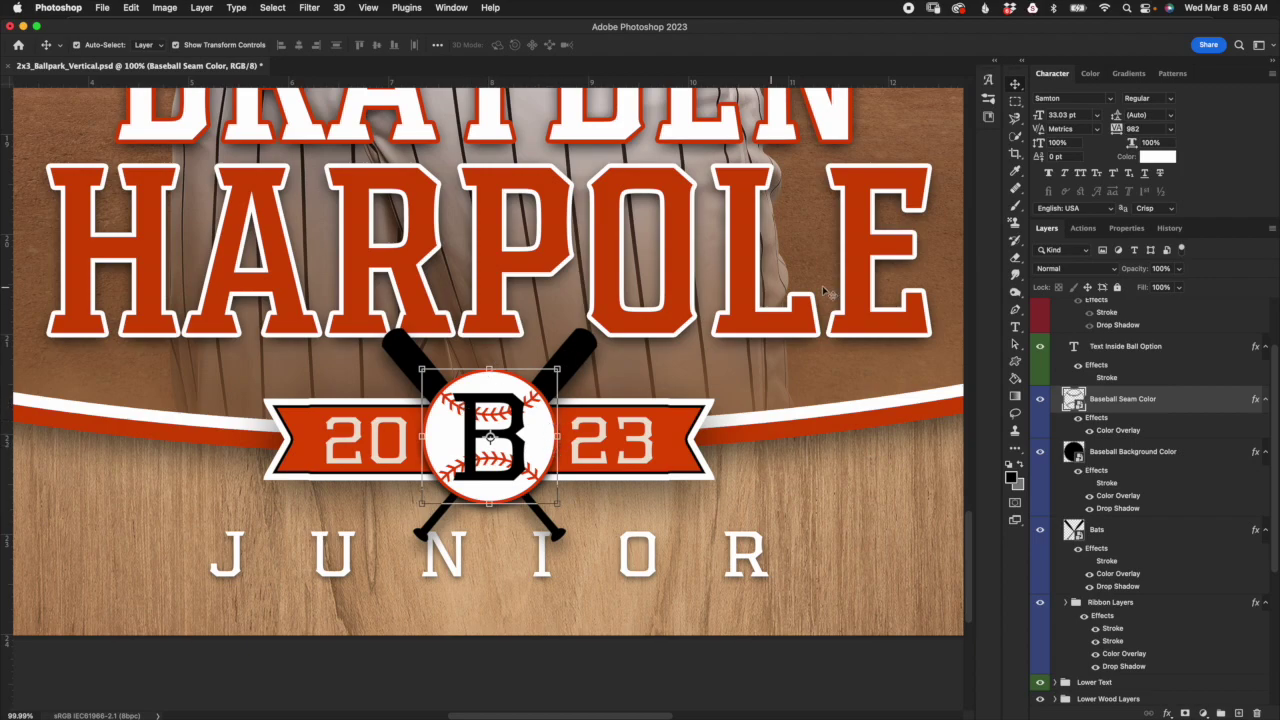
Step: Try a red (e40101) color overlay on the Baseball Seam Color layer and cancel it
{"action": "double_click", "coordinate": [1117, 431]}
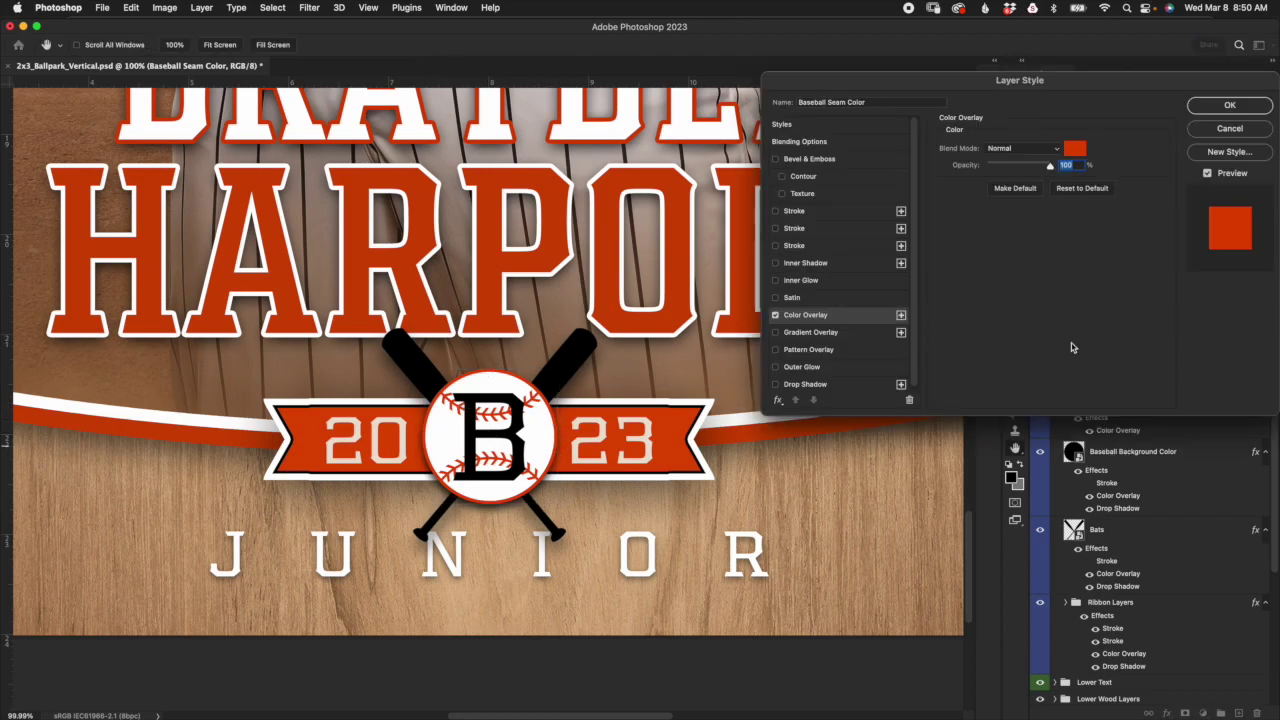
{"action": "left_click", "coordinate": [1074, 150]}
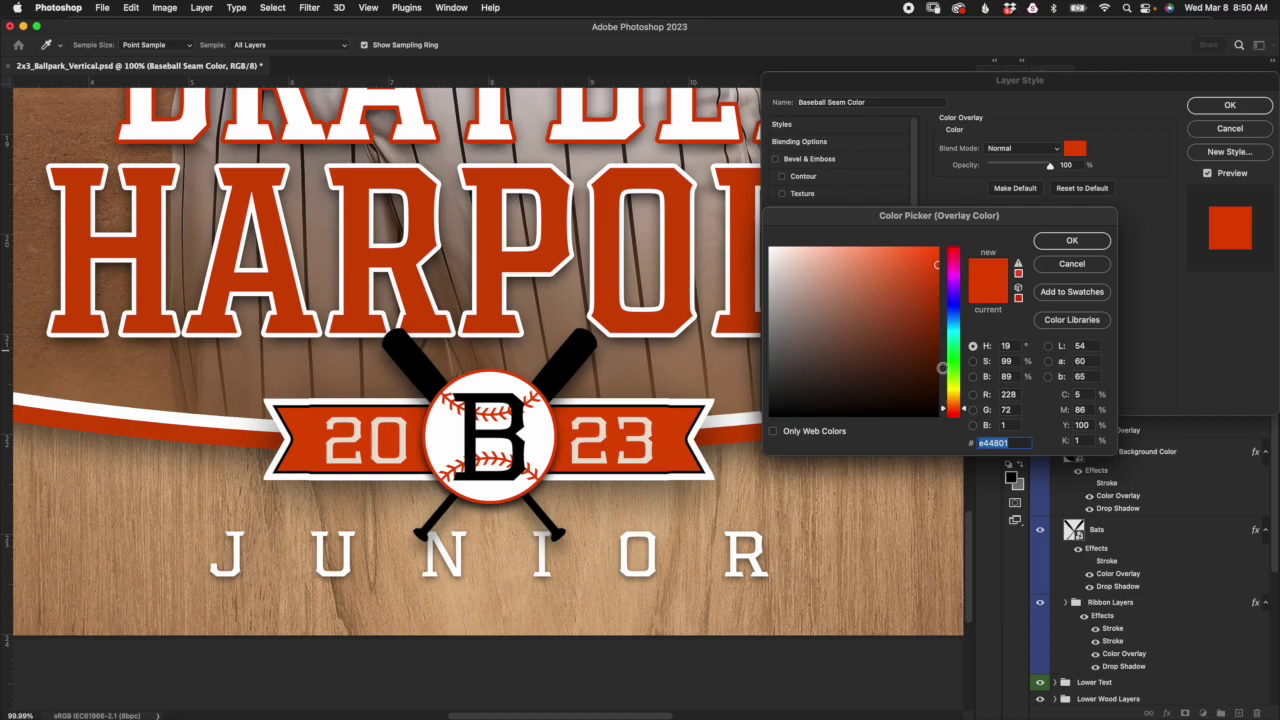
{"action": "left_click", "coordinate": [960, 416]}
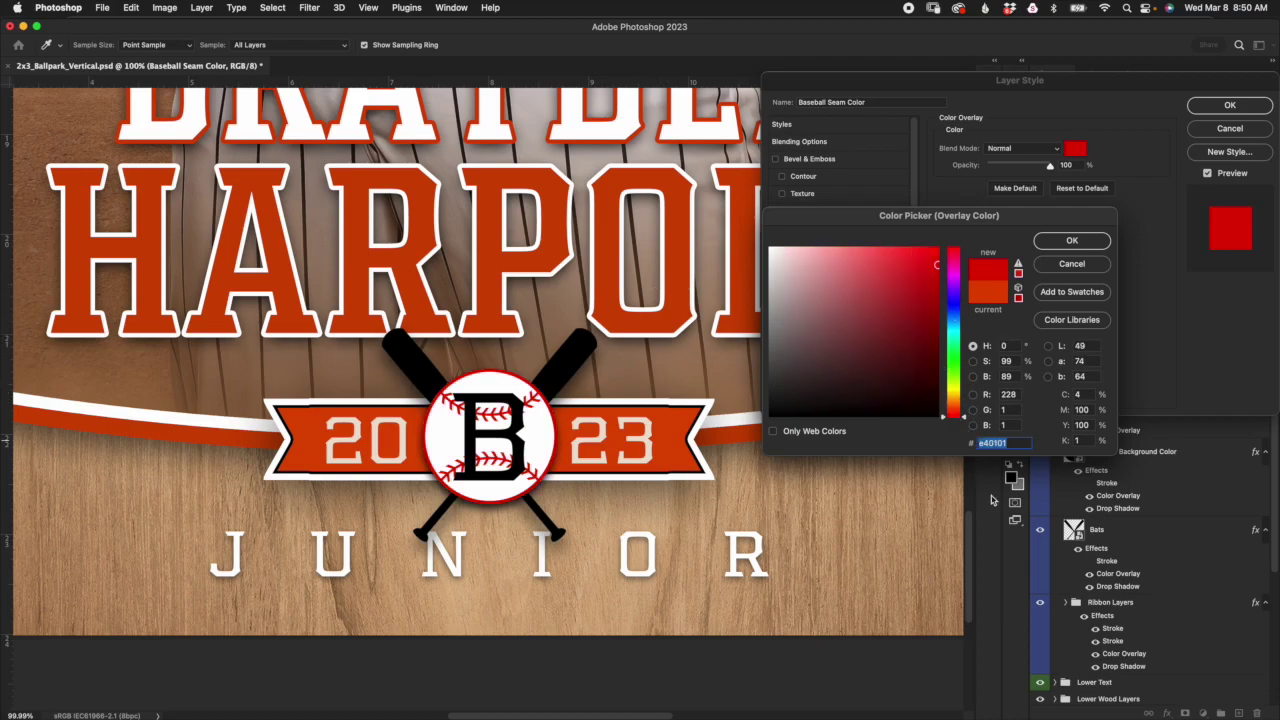
{"action": "left_click", "coordinate": [1085, 264]}
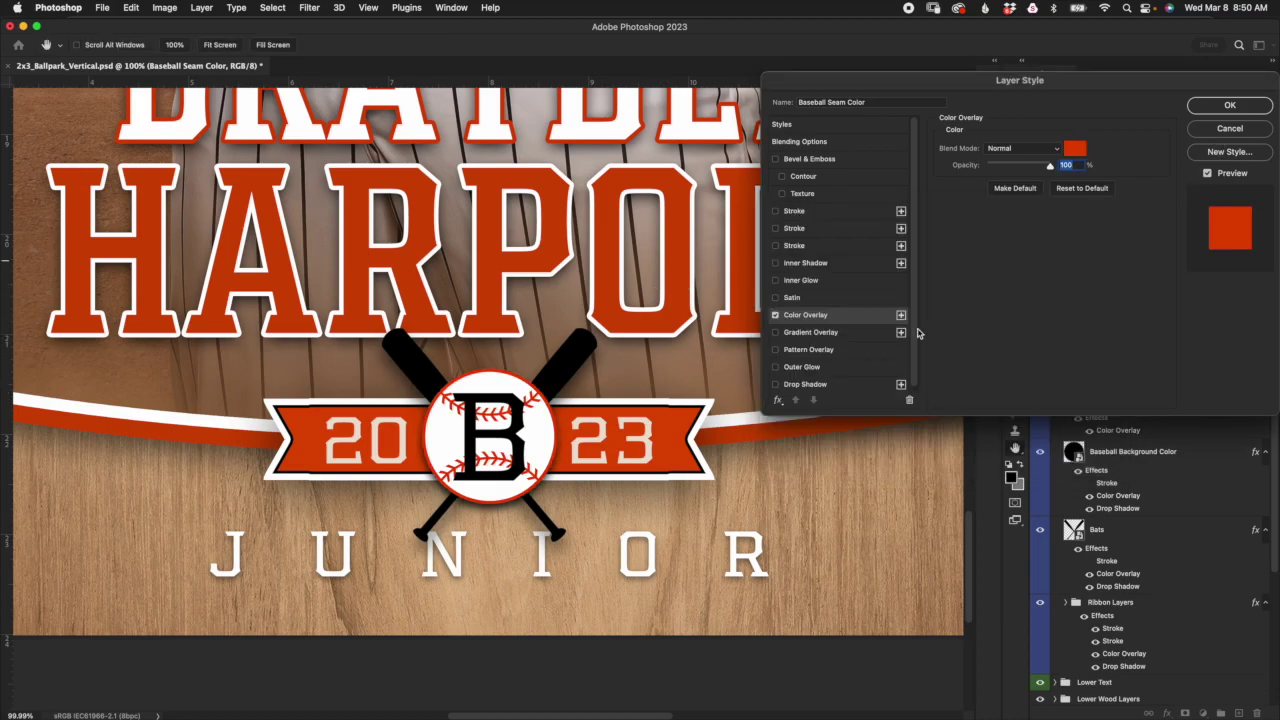
{"action": "left_click_drag", "start_coordinate": [1178, 81], "coordinate": [1113, 39]}
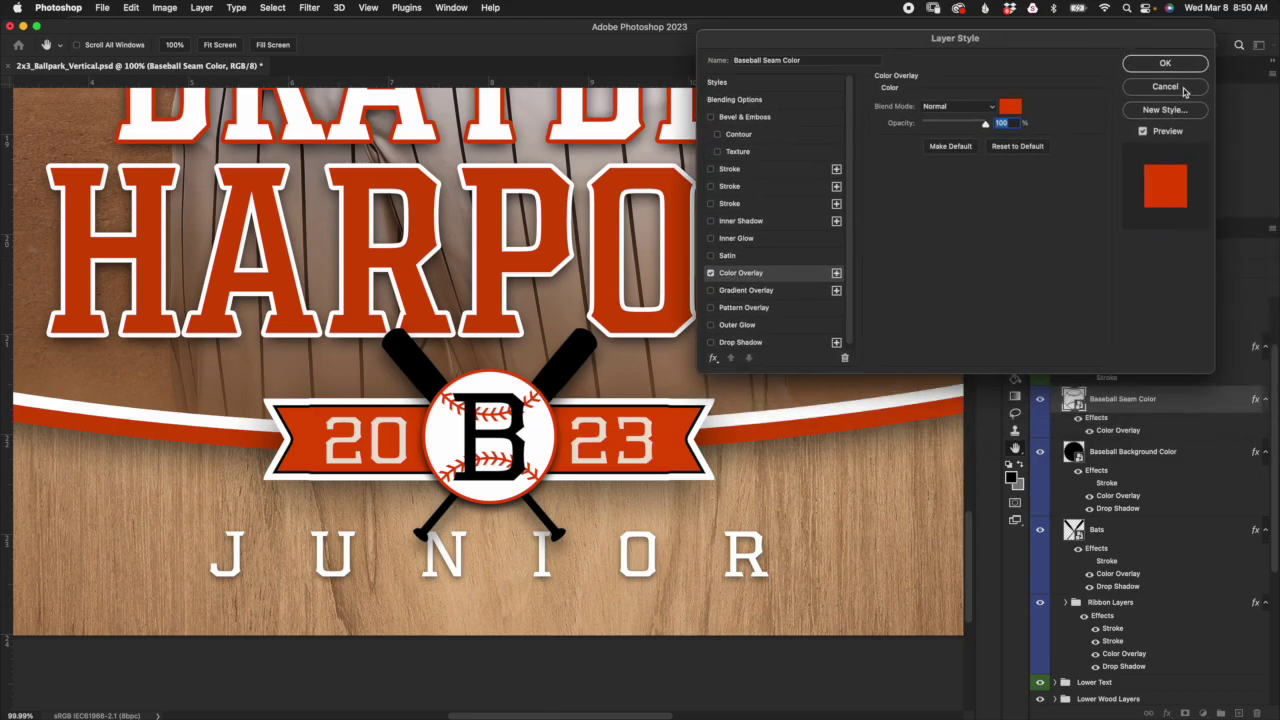
{"action": "left_click", "coordinate": [1183, 89]}
Step: Preview the ball with the Text Inside Ball Option layer hidden, restore it, and briefly show the text's stroke effect
{"action": "left_click", "coordinate": [1165, 366]}
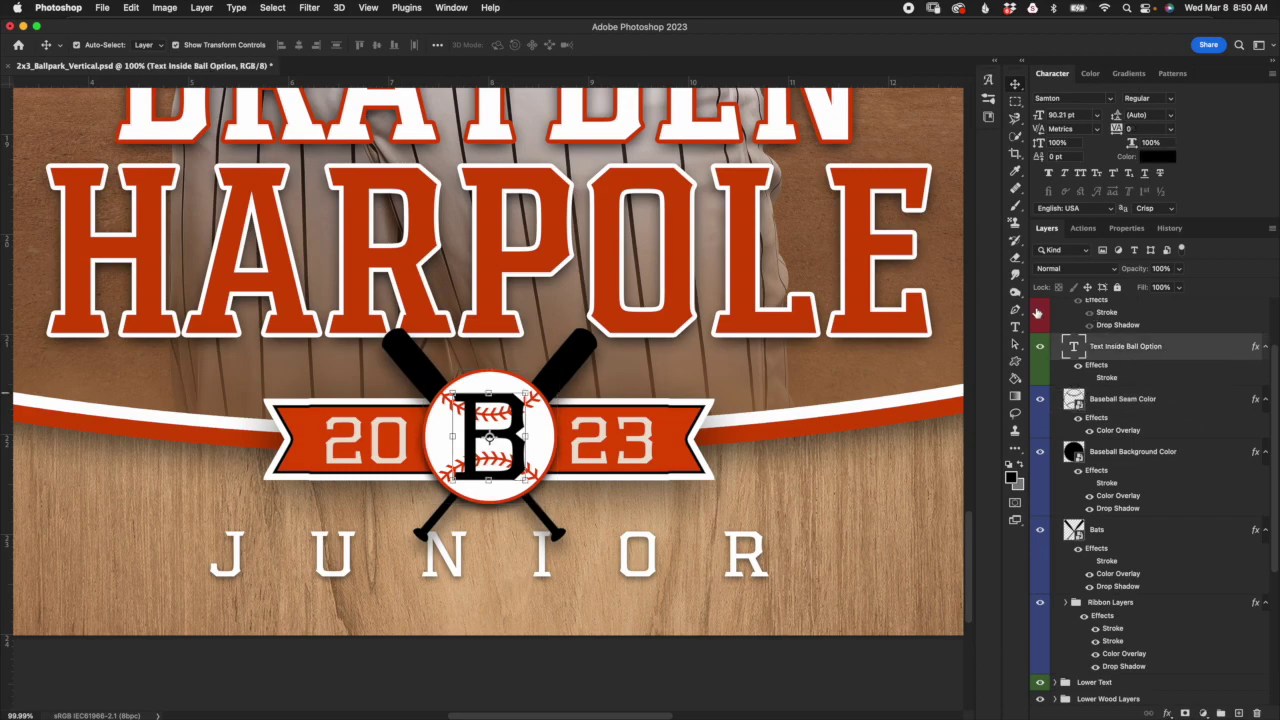
{"action": "left_click", "coordinate": [1040, 346]}
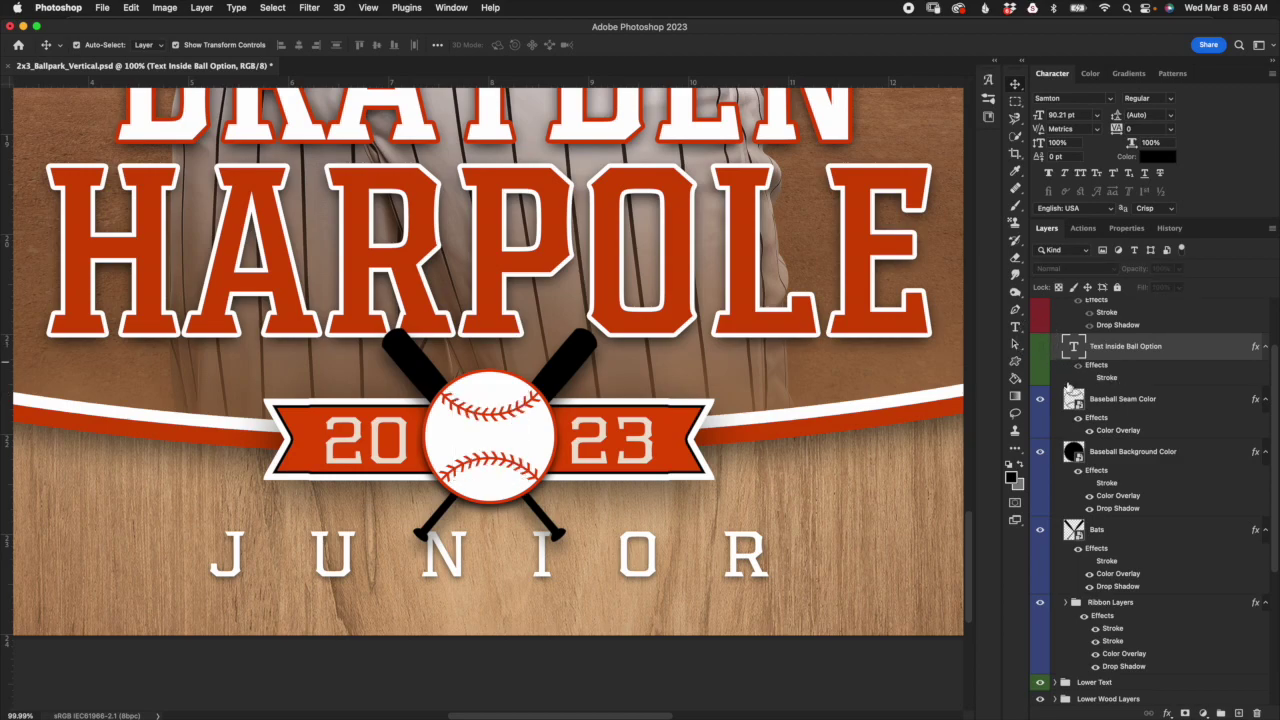
{"action": "left_click", "coordinate": [1040, 347]}
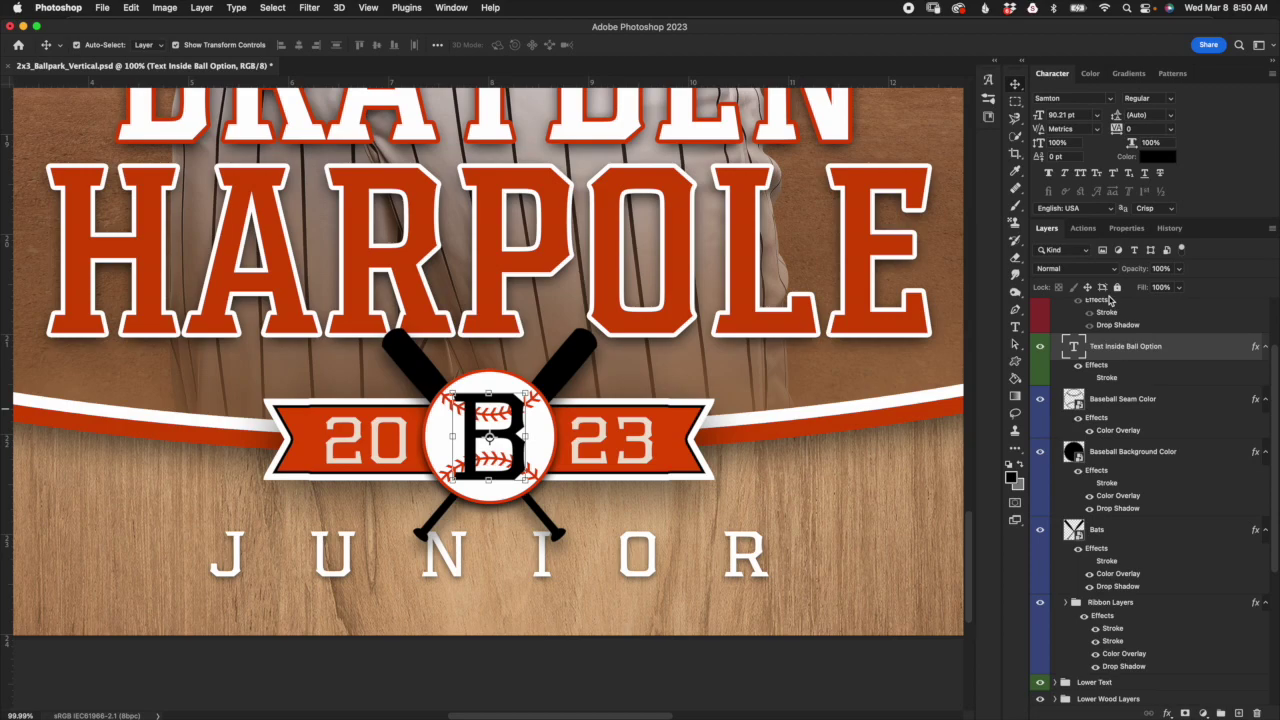
{"action": "left_click", "coordinate": [1192, 352]}
{"action": "left_click", "coordinate": [1090, 378]}
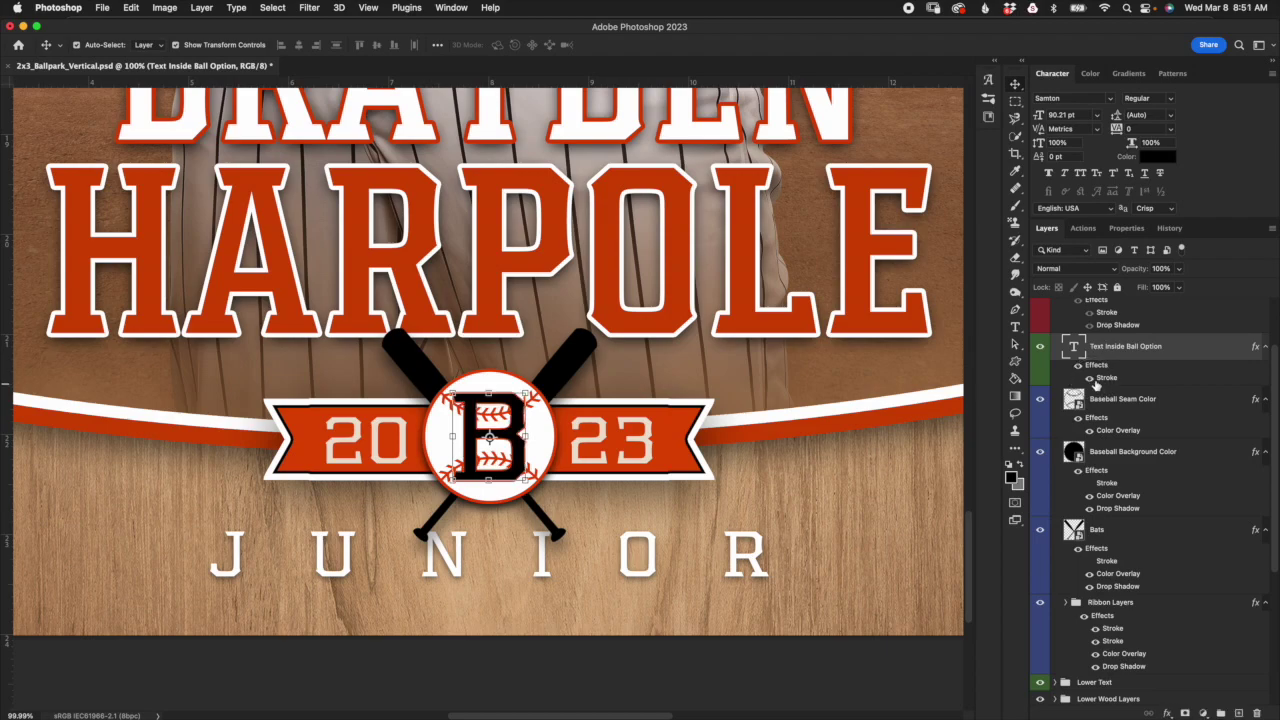
{"action": "left_click", "coordinate": [1090, 378]}
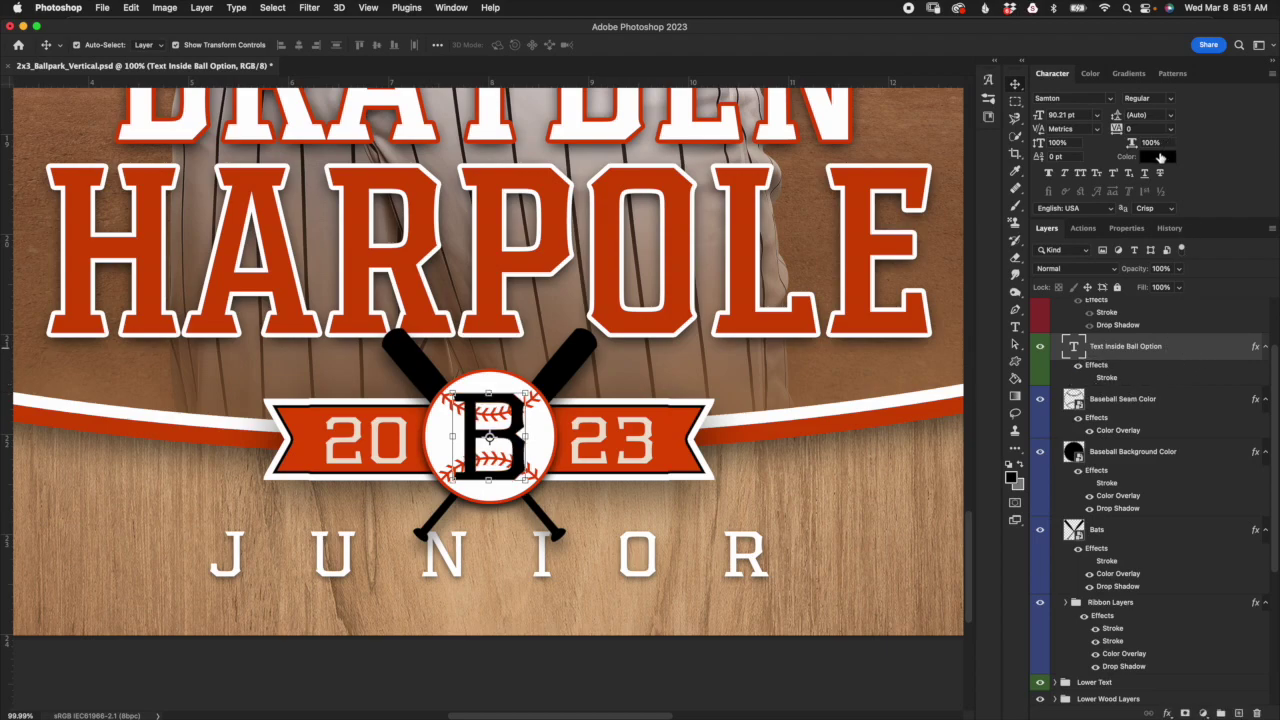
Step: Try widening the Ribbon Layers group to about 152% and shifting it back behind the baseball
{"action": "scroll", "coordinate": [1275, 376], "scroll_direction": "up", "scroll_amount": 3}
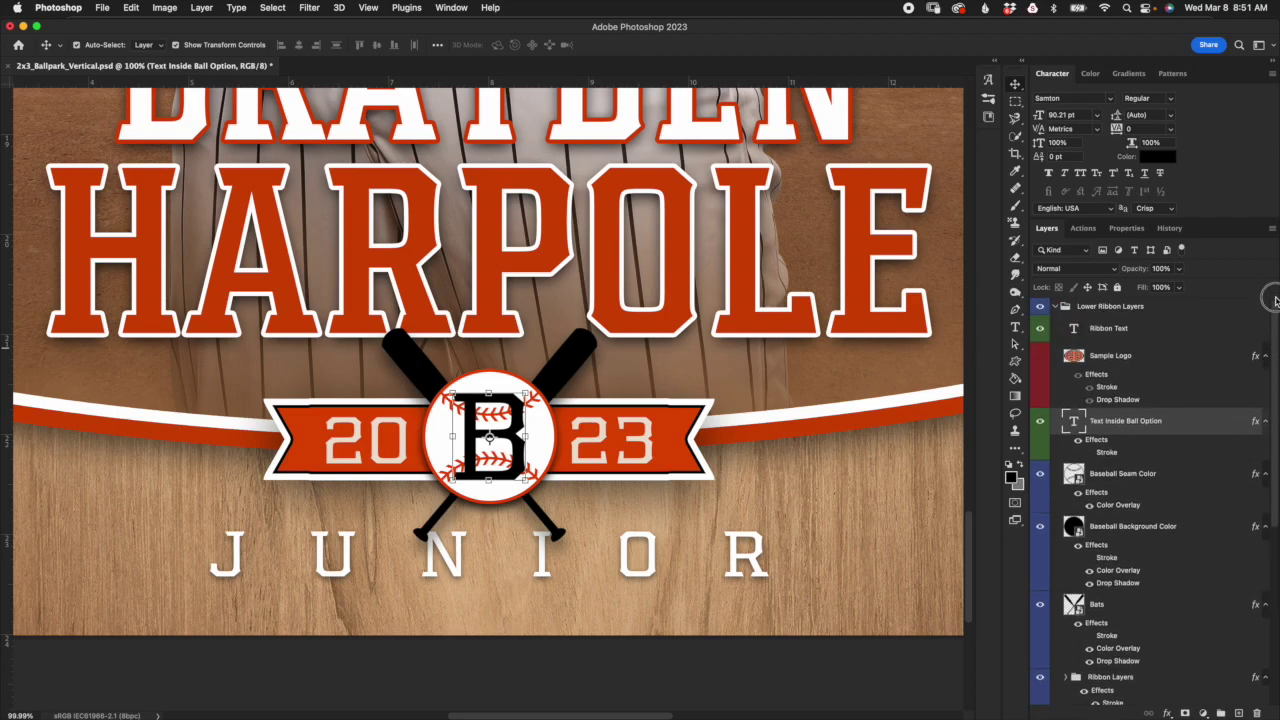
{"action": "left_click", "coordinate": [1129, 338]}
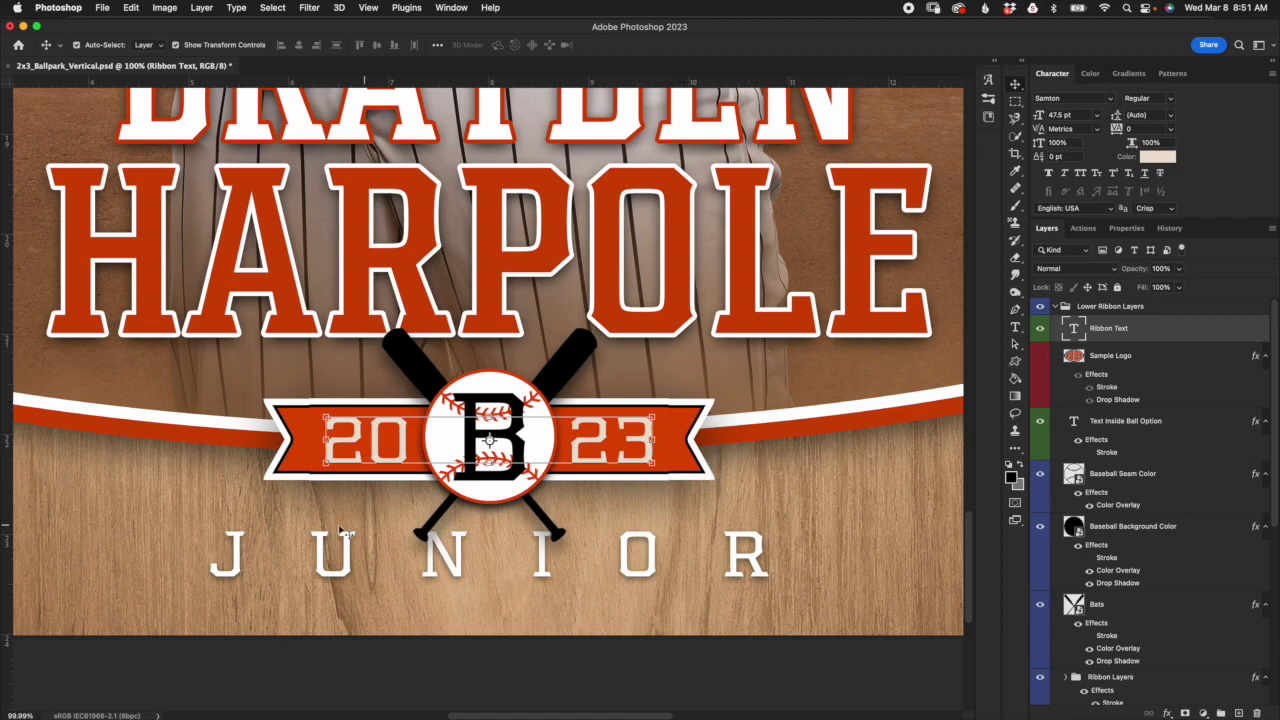
{"action": "left_click_drag", "start_coordinate": [1273, 396], "coordinate": [1273, 480]}
{"action": "left_click", "coordinate": [1143, 510]}
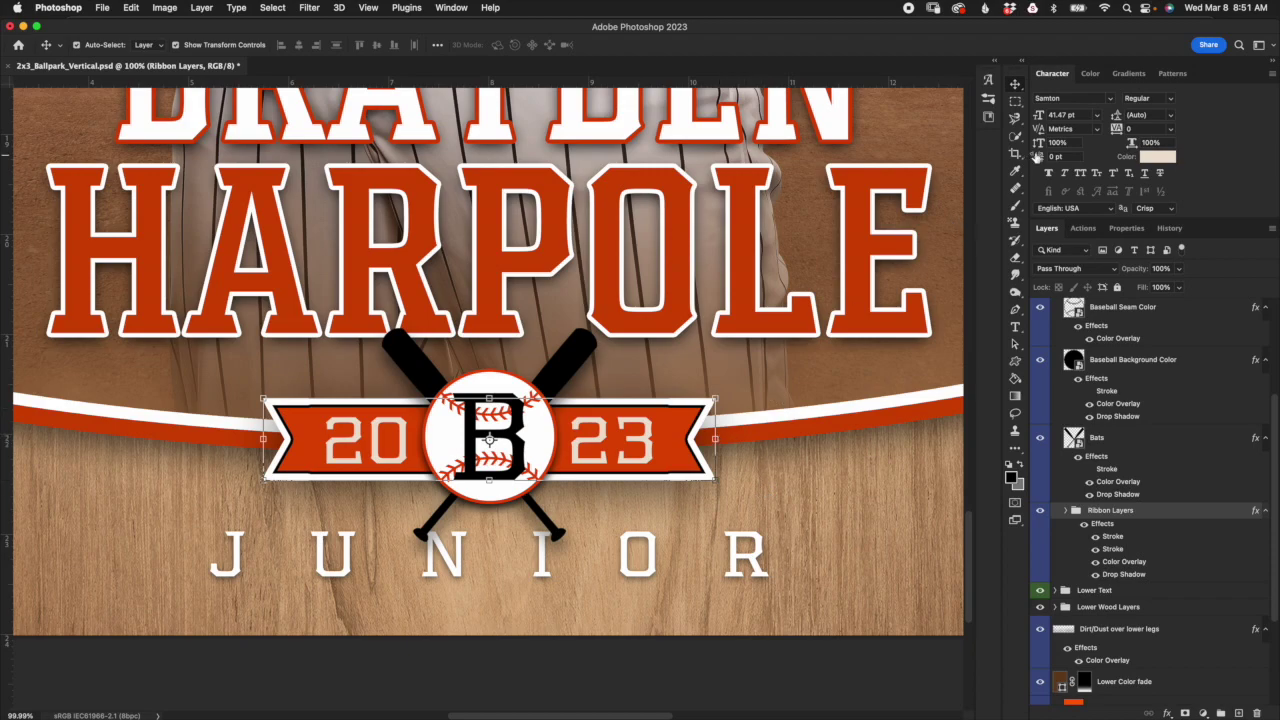
{"action": "left_click", "coordinate": [714, 438]}
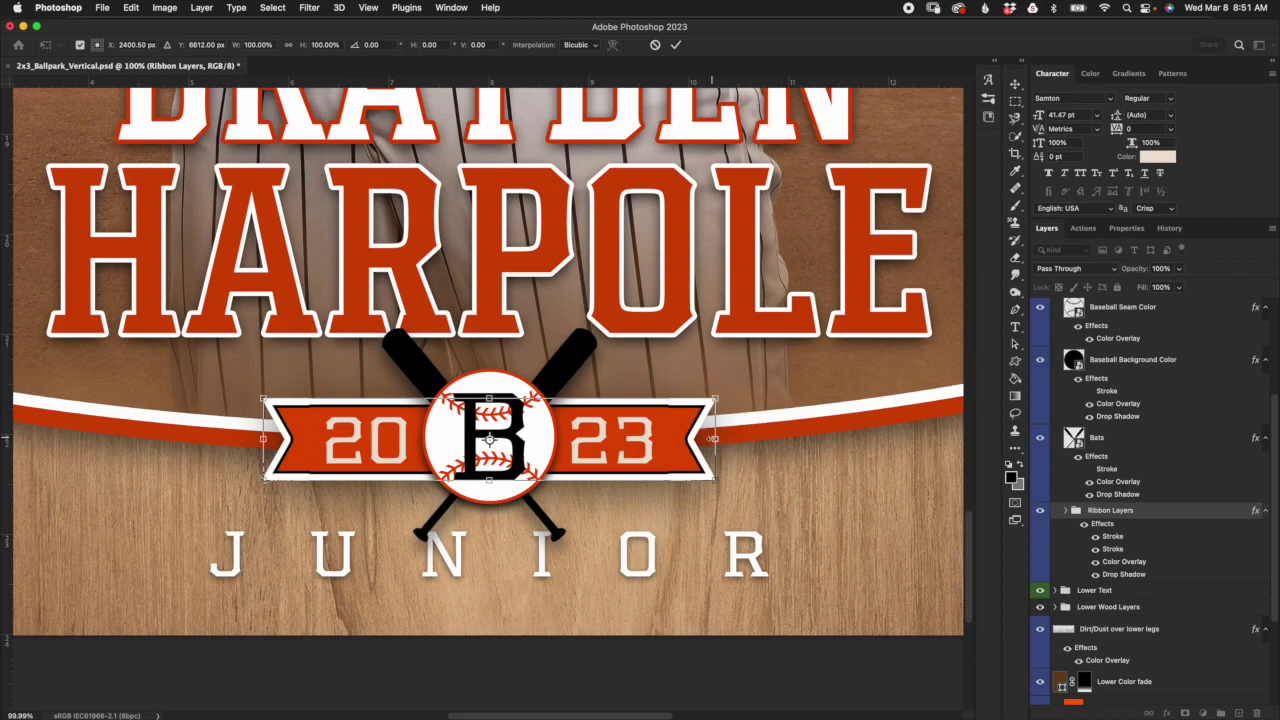
{"action": "left_click_drag", "start_coordinate": [714, 438], "coordinate": [950, 450]}
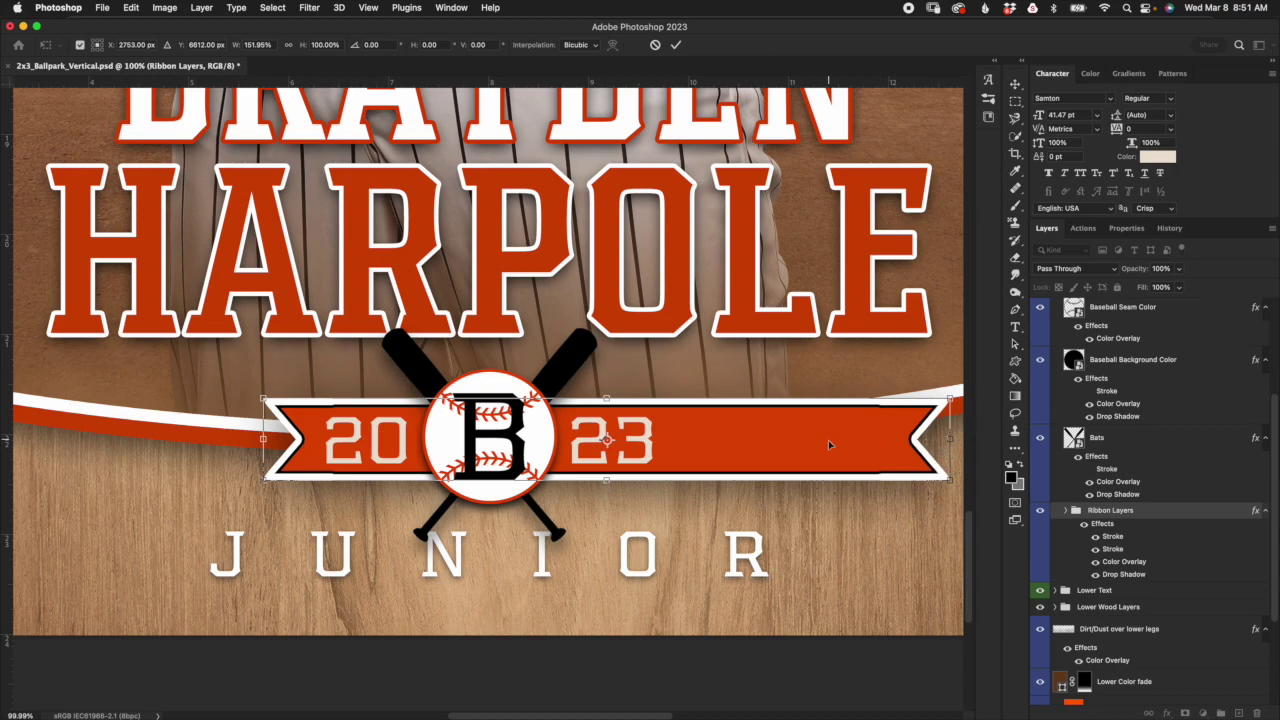
{"action": "left_click_drag", "start_coordinate": [804, 443], "coordinate": [681, 442]}
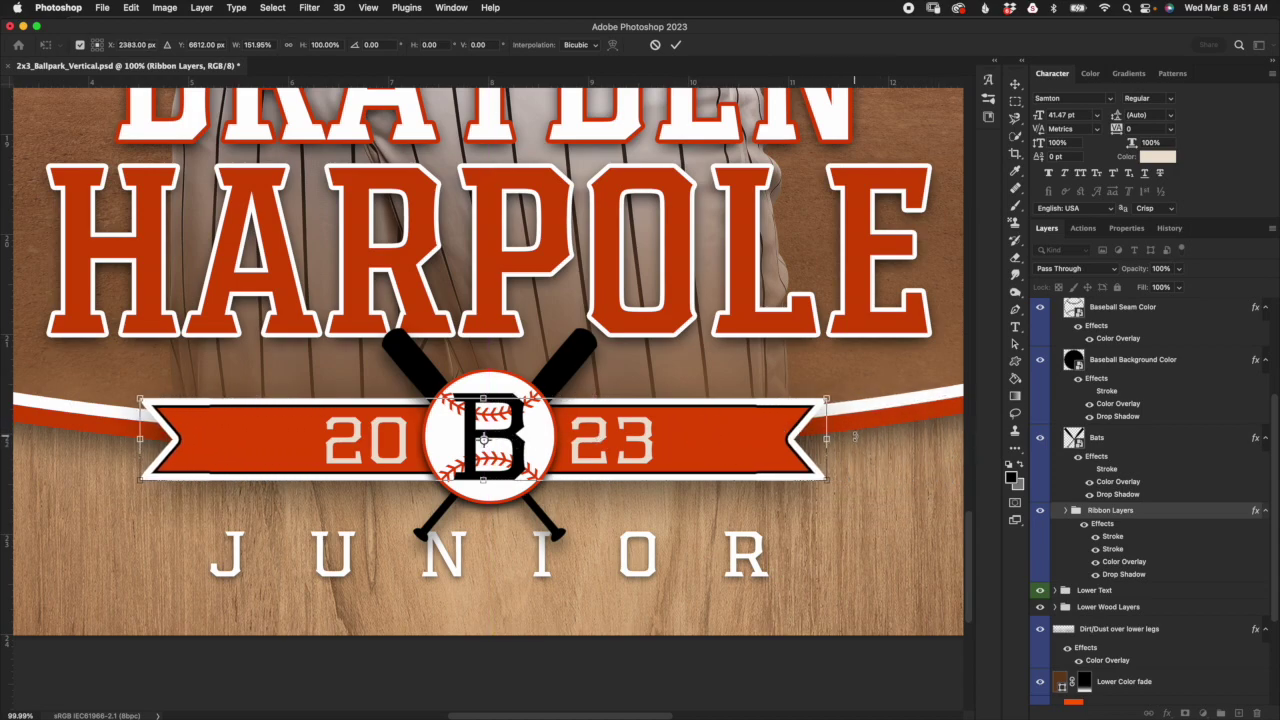
Step: Try stretching the ribbon to about 165% width and centering it on the baseball, and cancel the transform
{"action": "left_click", "coordinate": [830, 438]}
{"action": "left_click_drag", "start_coordinate": [830, 438], "coordinate": [698, 440]}
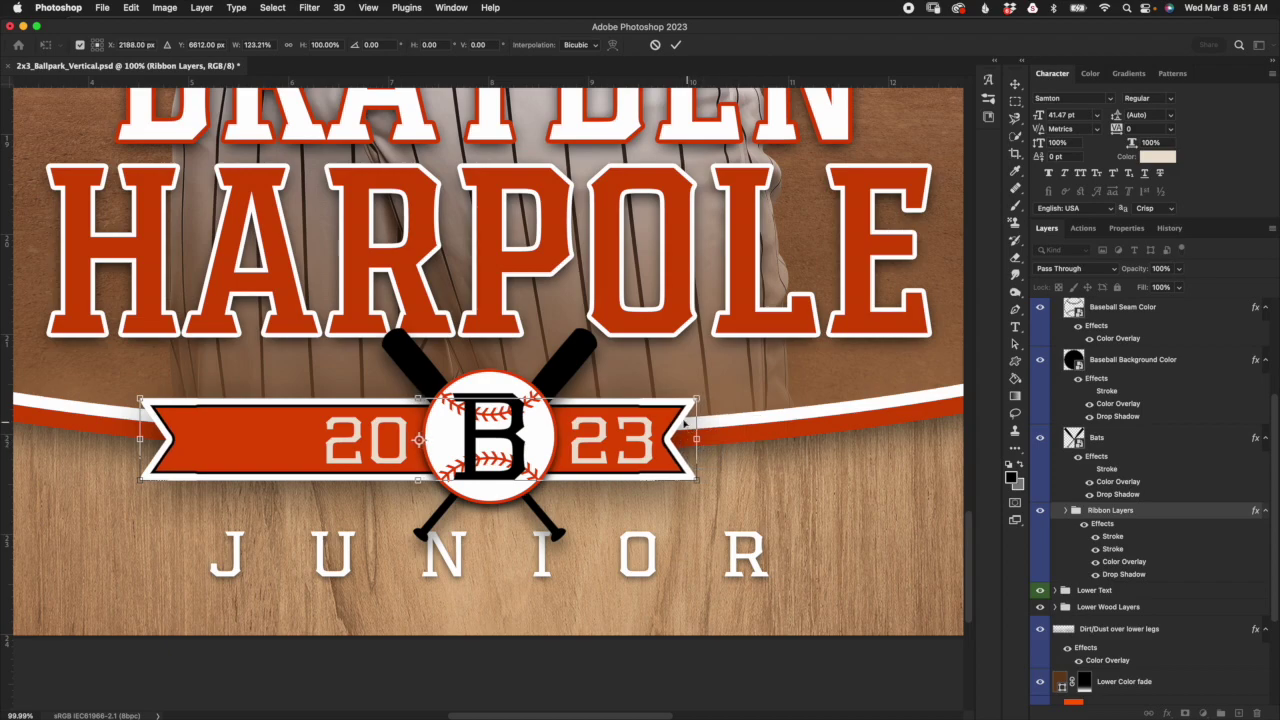
{"action": "left_click_drag", "start_coordinate": [698, 438], "coordinate": [882, 440]}
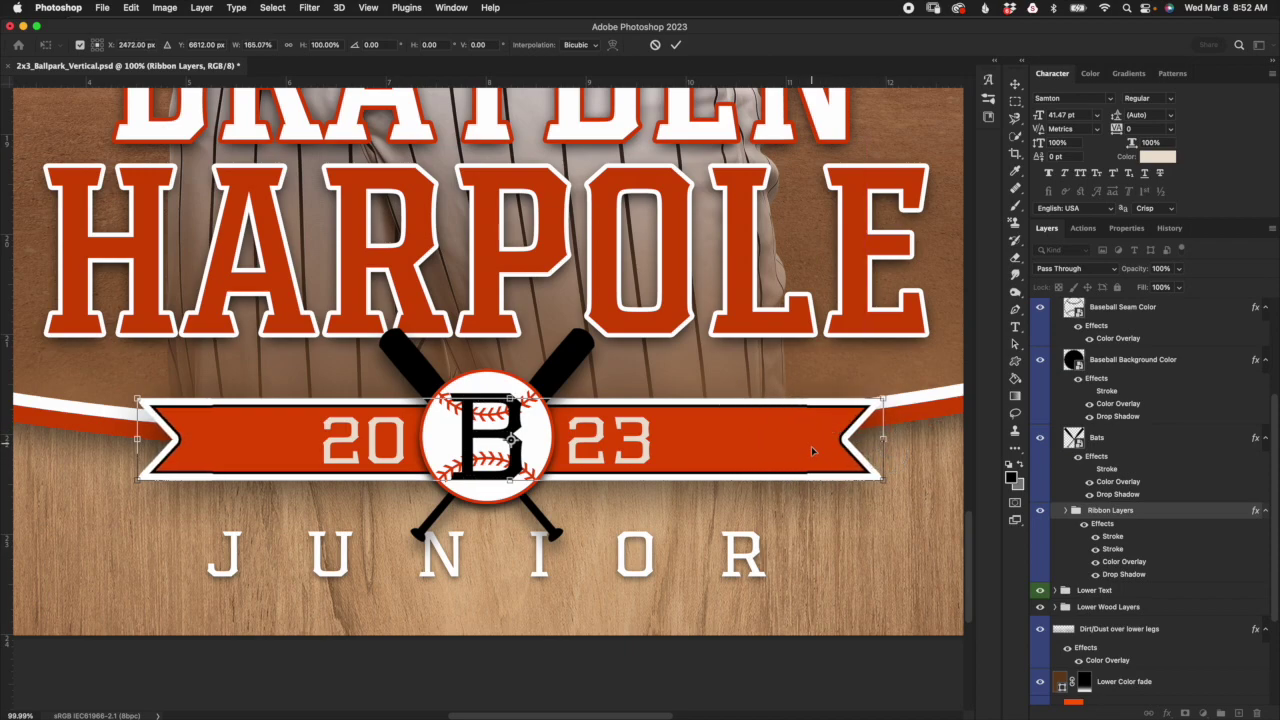
{"action": "left_click_drag", "start_coordinate": [805, 448], "coordinate": [781, 440]}
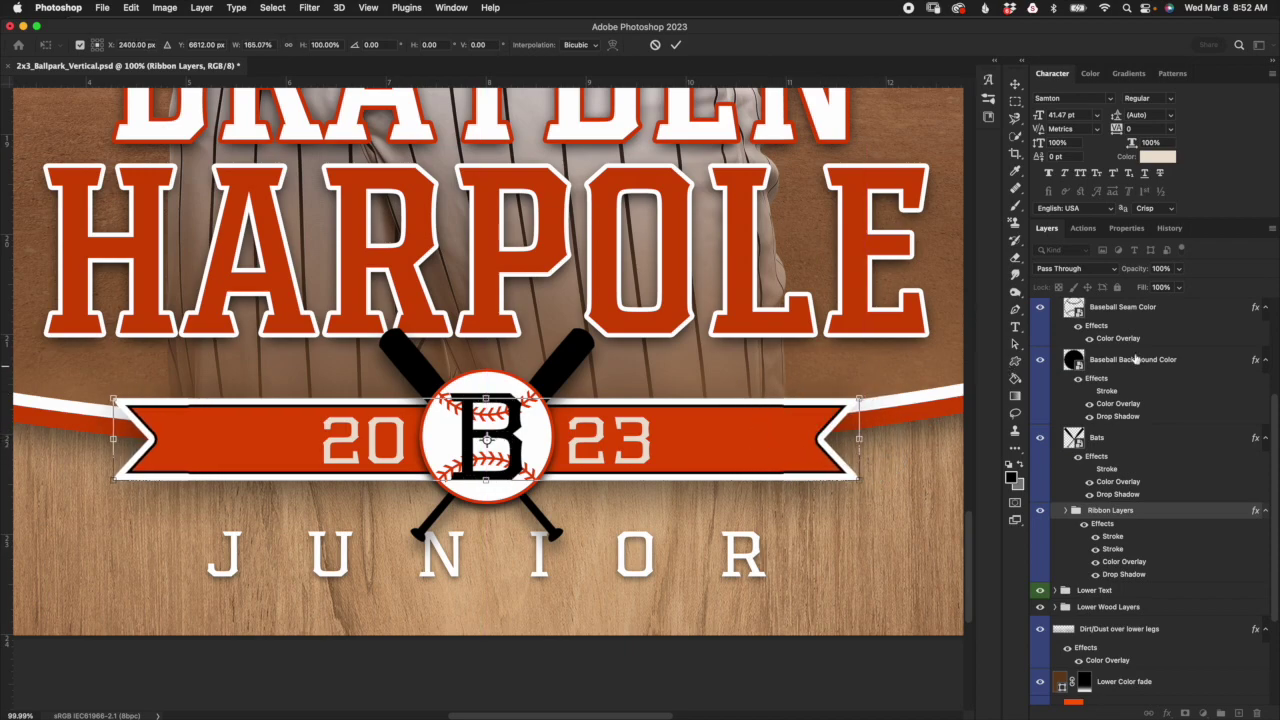
{"action": "left_click_drag", "start_coordinate": [1273, 445], "coordinate": [1273, 350]}
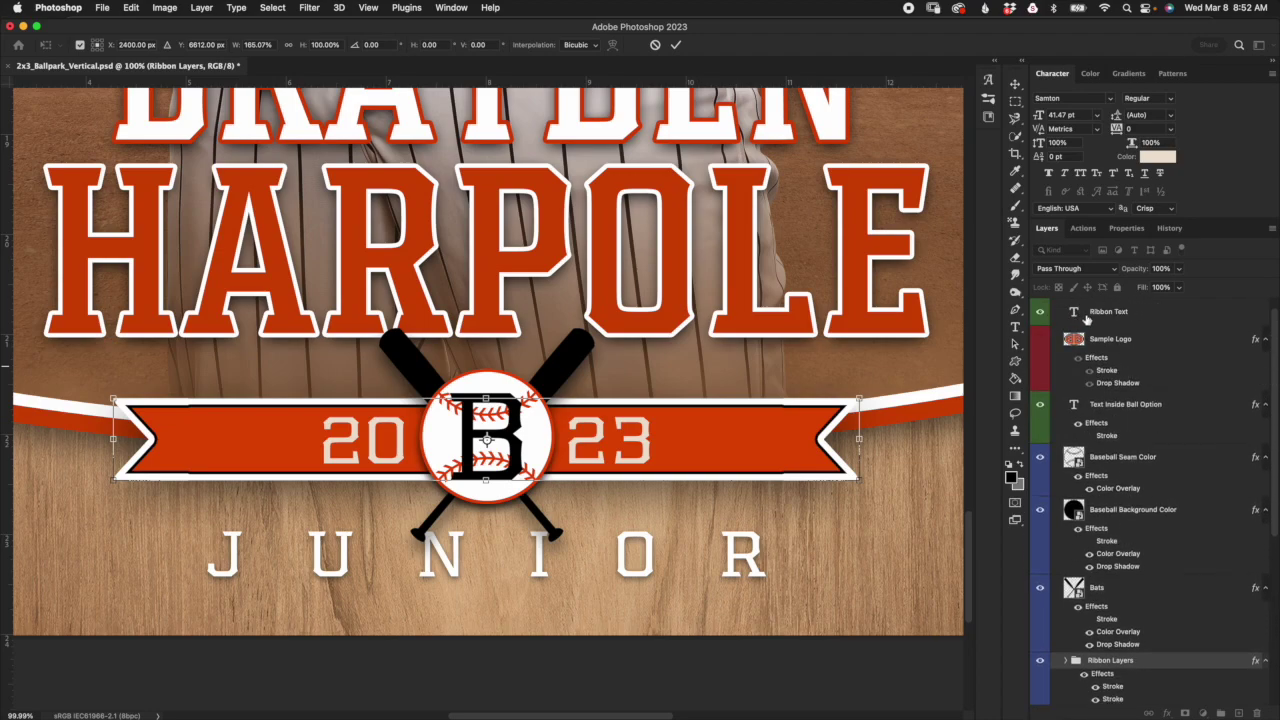
{"action": "left_click", "coordinate": [656, 44]}
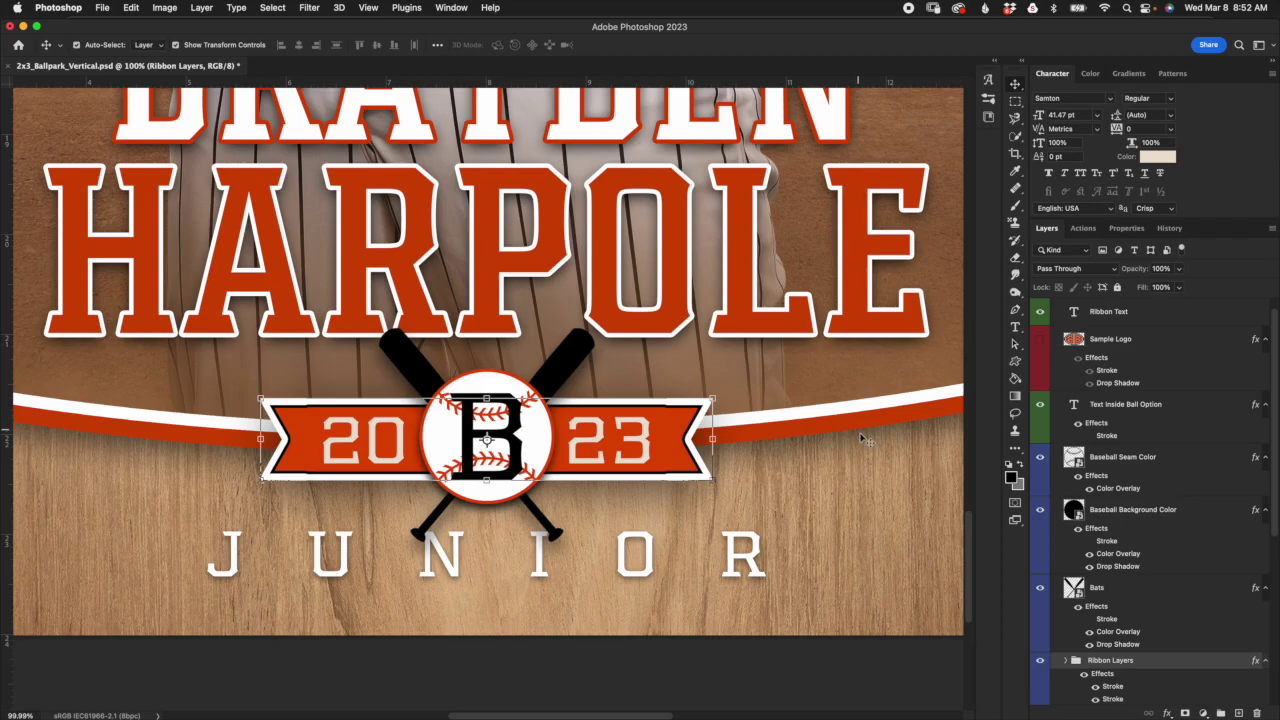
Step: Collapse the Lower Ribbon Layers group and review the full vertical poster
{"action": "scroll", "coordinate": [878, 432], "scroll_direction": "down", "scroll_amount": 5}
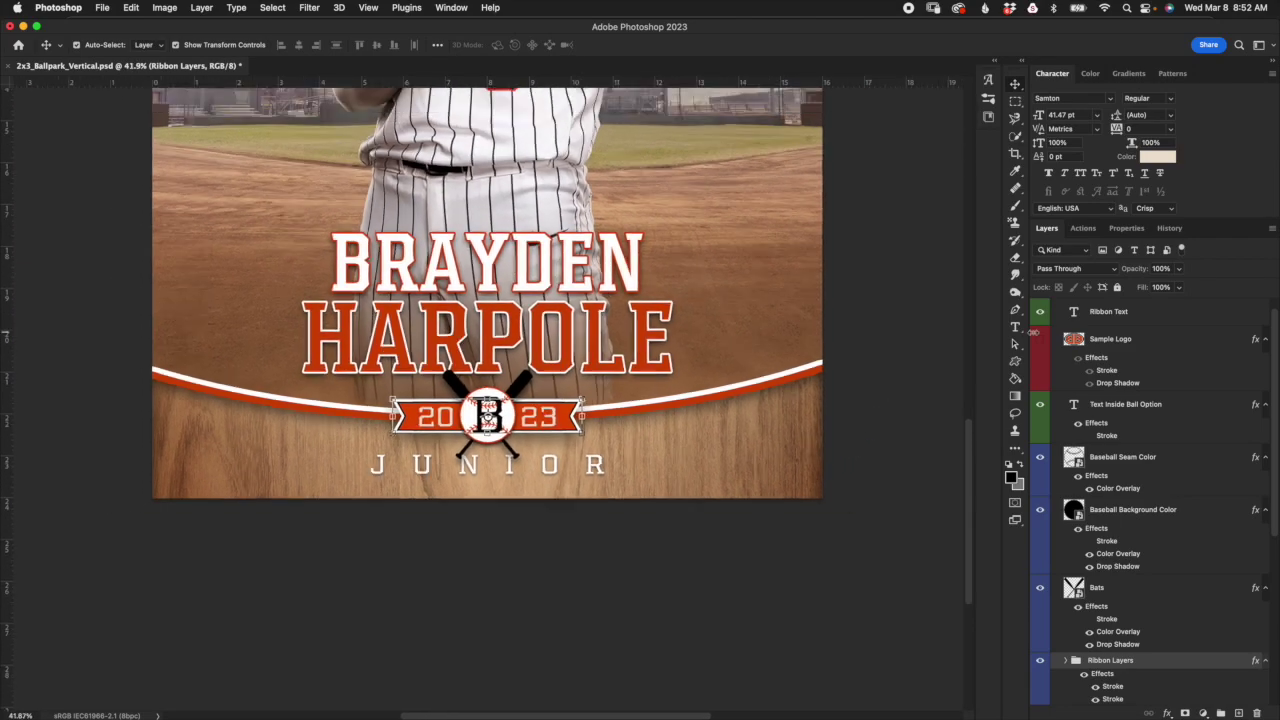
{"action": "scroll", "coordinate": [1266, 363], "scroll_direction": "up", "scroll_amount": 1}
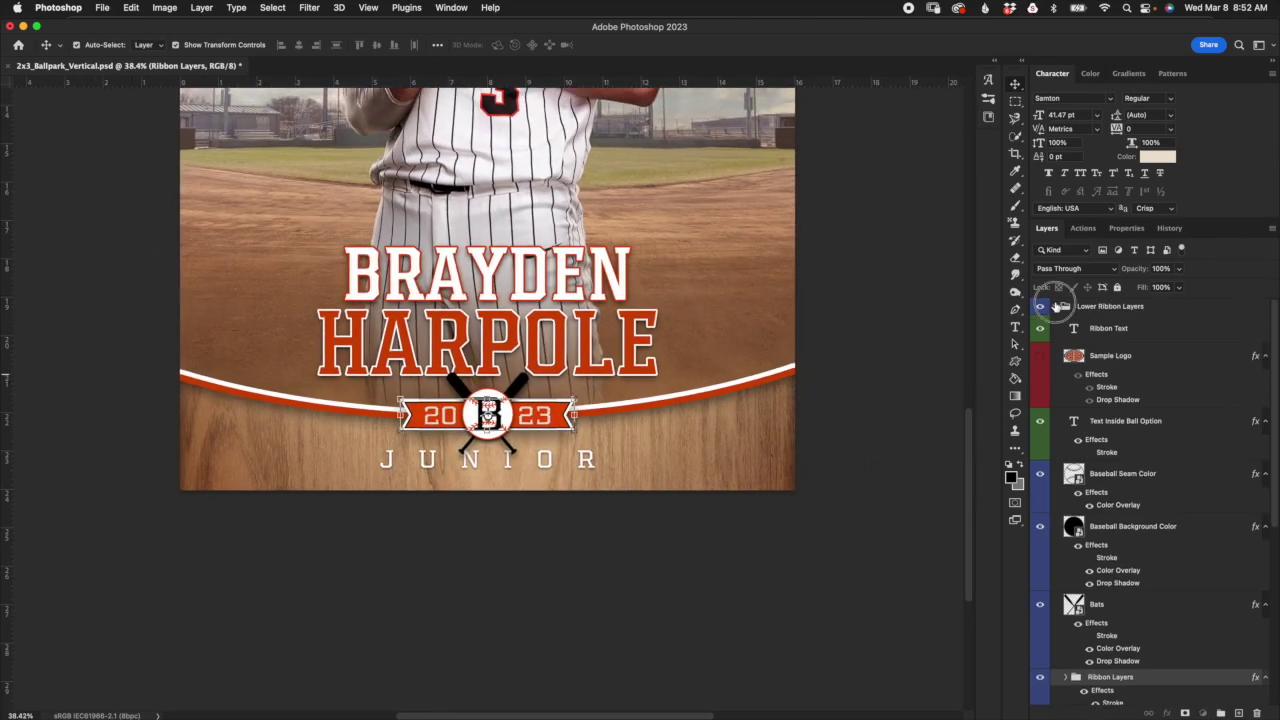
{"action": "left_click", "coordinate": [1057, 306]}
{"action": "left_click", "coordinate": [1137, 328]}
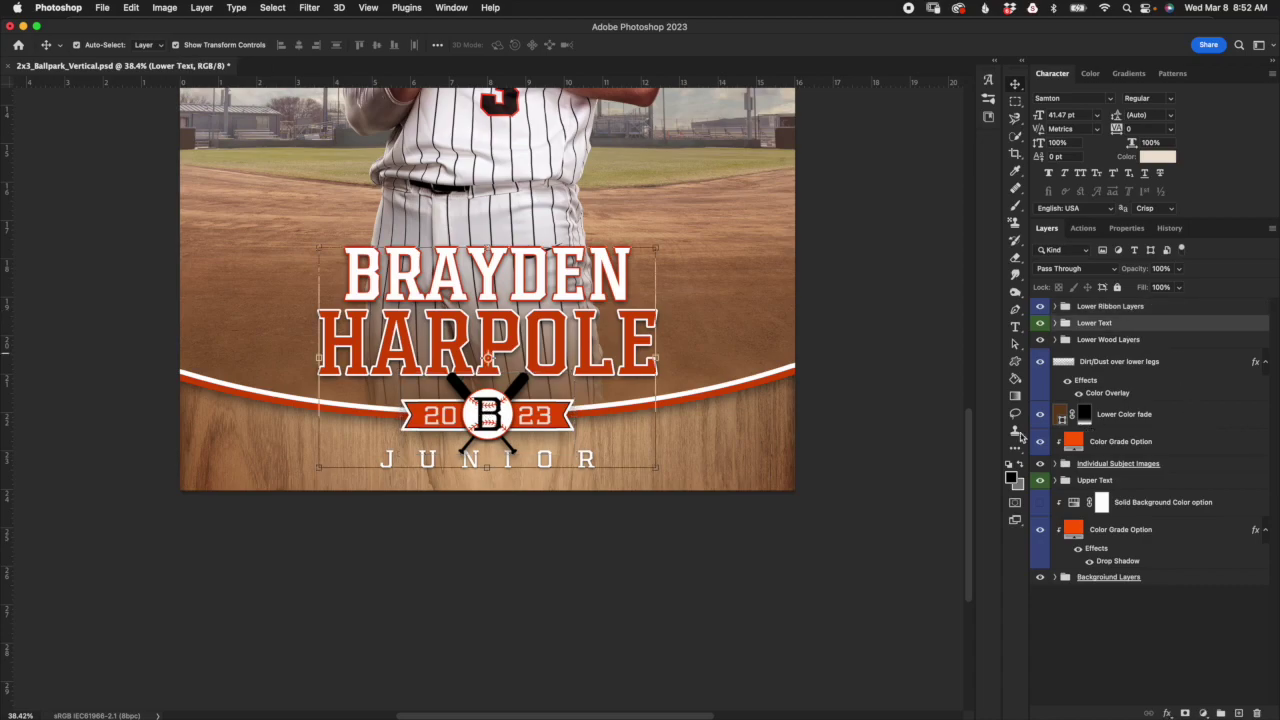
{"action": "scroll", "coordinate": [786, 436], "scroll_direction": "down", "scroll_amount": 3}
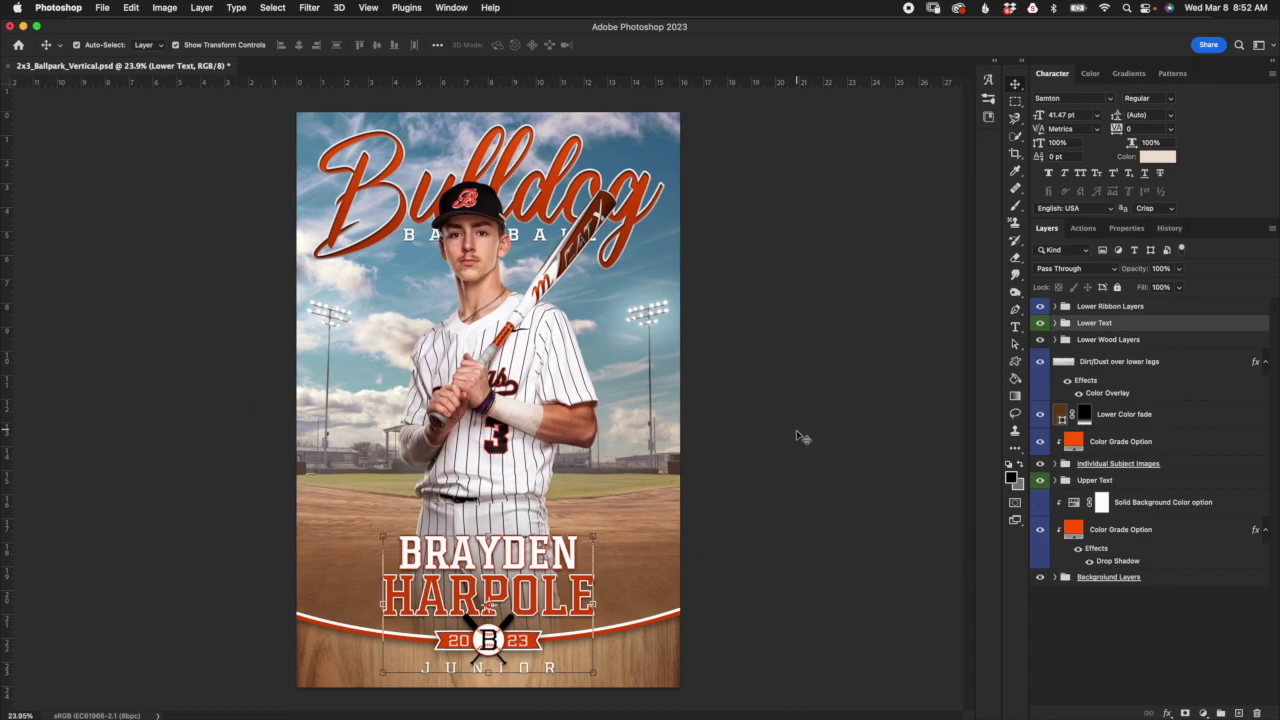
{"action": "scroll", "coordinate": [800, 437], "scroll_direction": "up", "scroll_amount": 1}
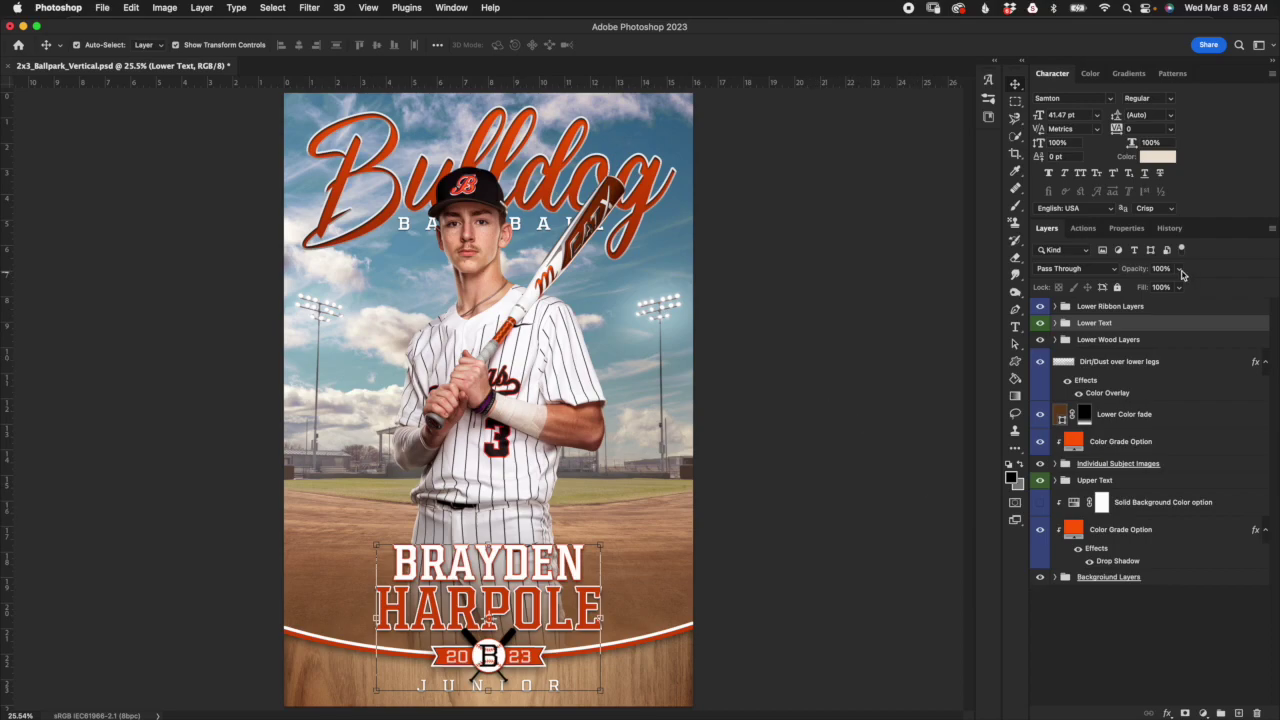
{"action": "left_click", "coordinate": [1178, 306]}
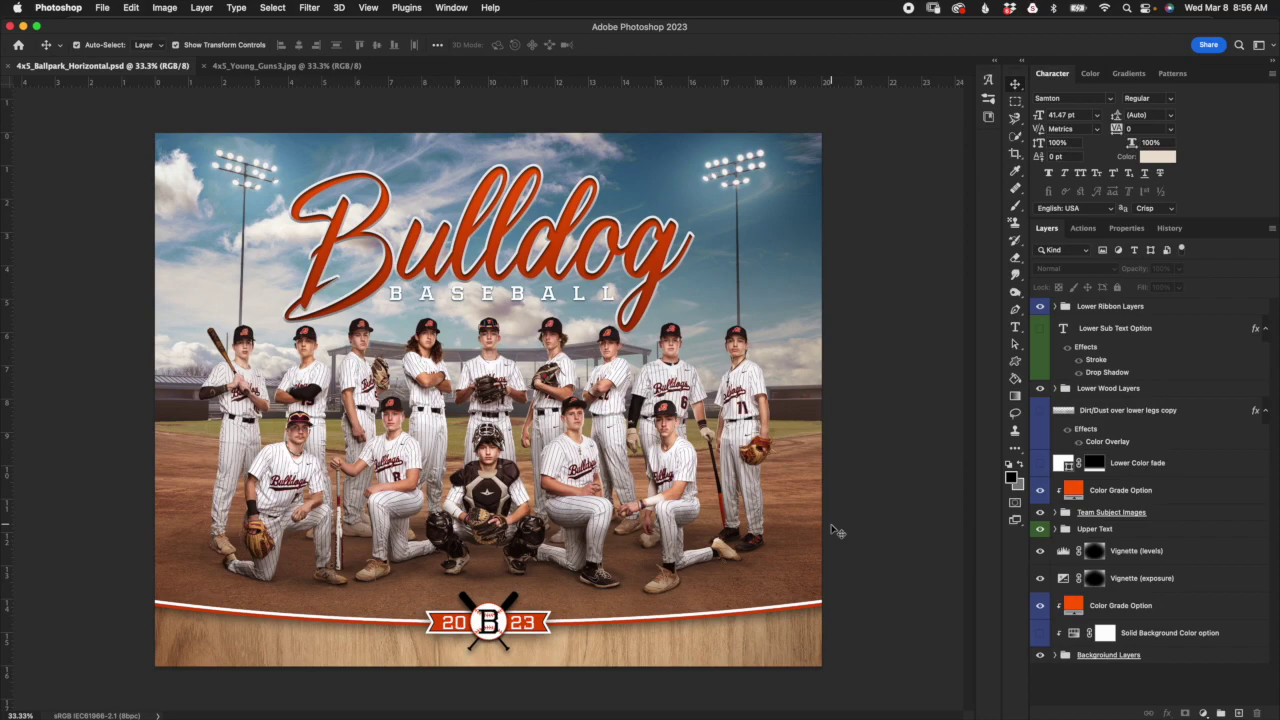
Step: View the sample team poster 4x5_Young_Guns3.jpg and return to 4x5_Ballpark_Horizontal.psd
{"action": "left_click", "coordinate": [284, 68]}
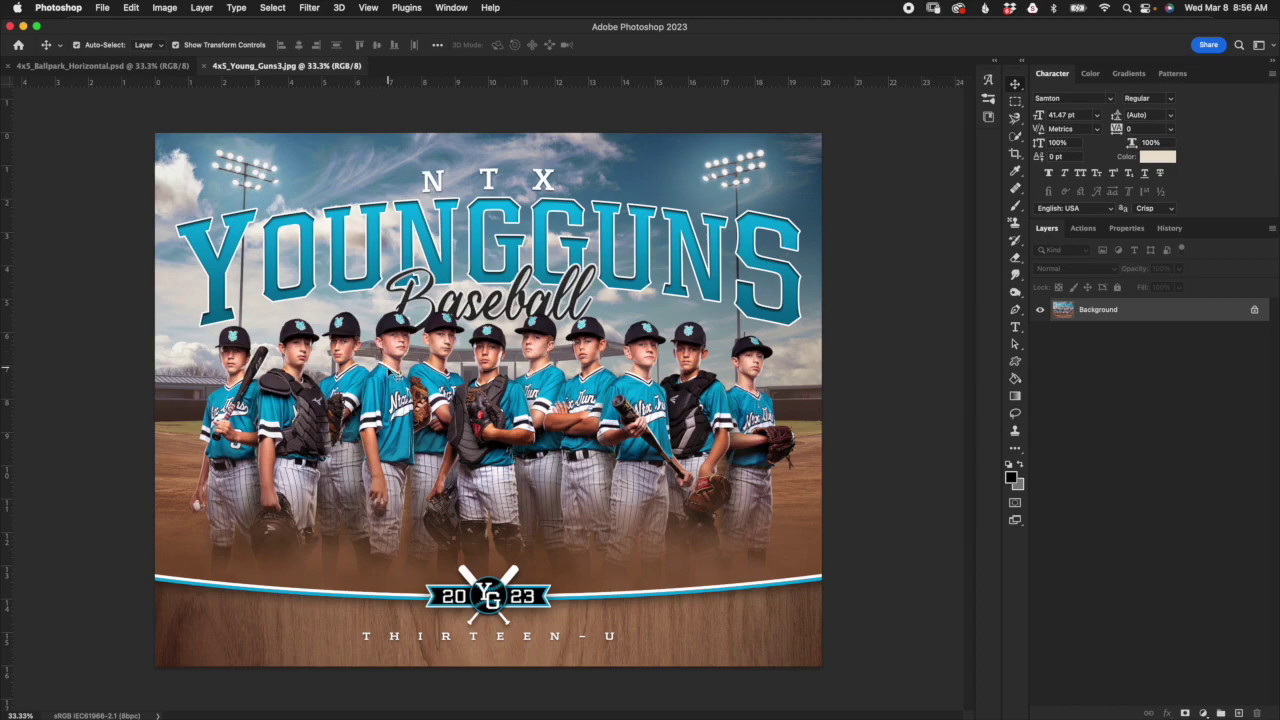
{"action": "left_click", "coordinate": [138, 65]}
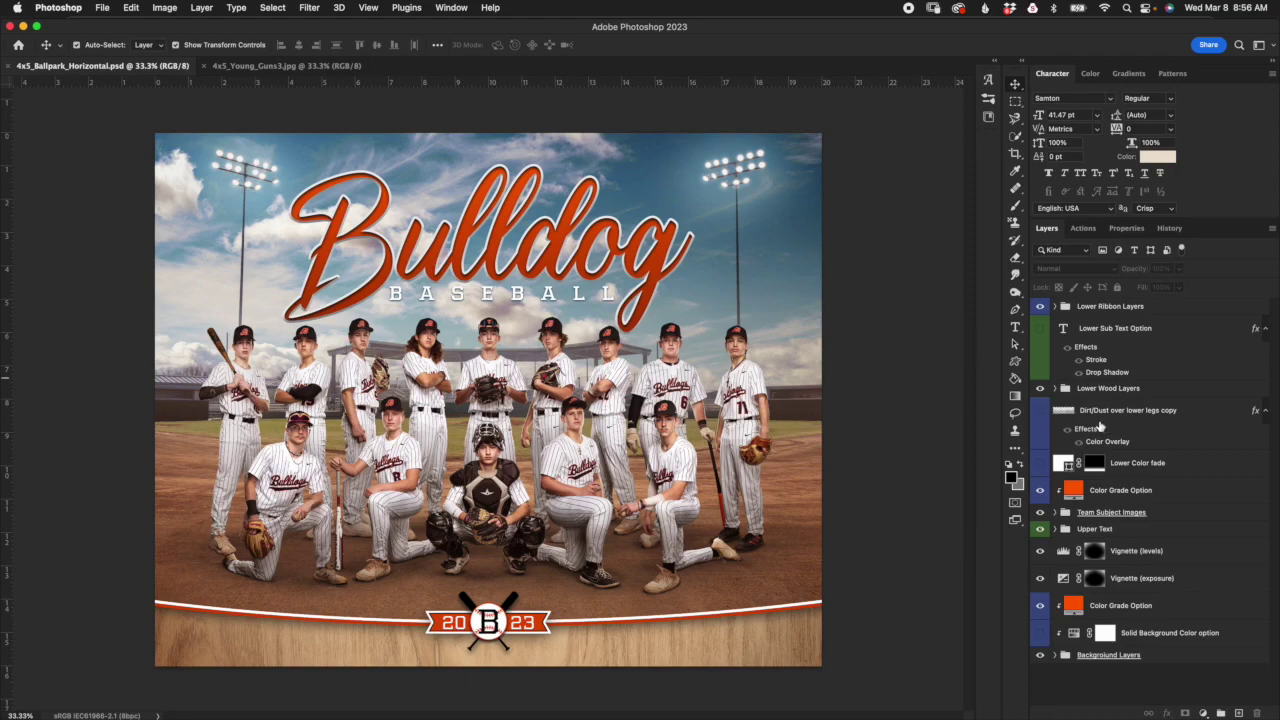
Step: Show the Lower Color fade layer and recolor its fill to the dark brown 6f432e sampled from the dirt
{"action": "left_click", "coordinate": [1103, 421]}
{"action": "left_click", "coordinate": [1166, 472]}
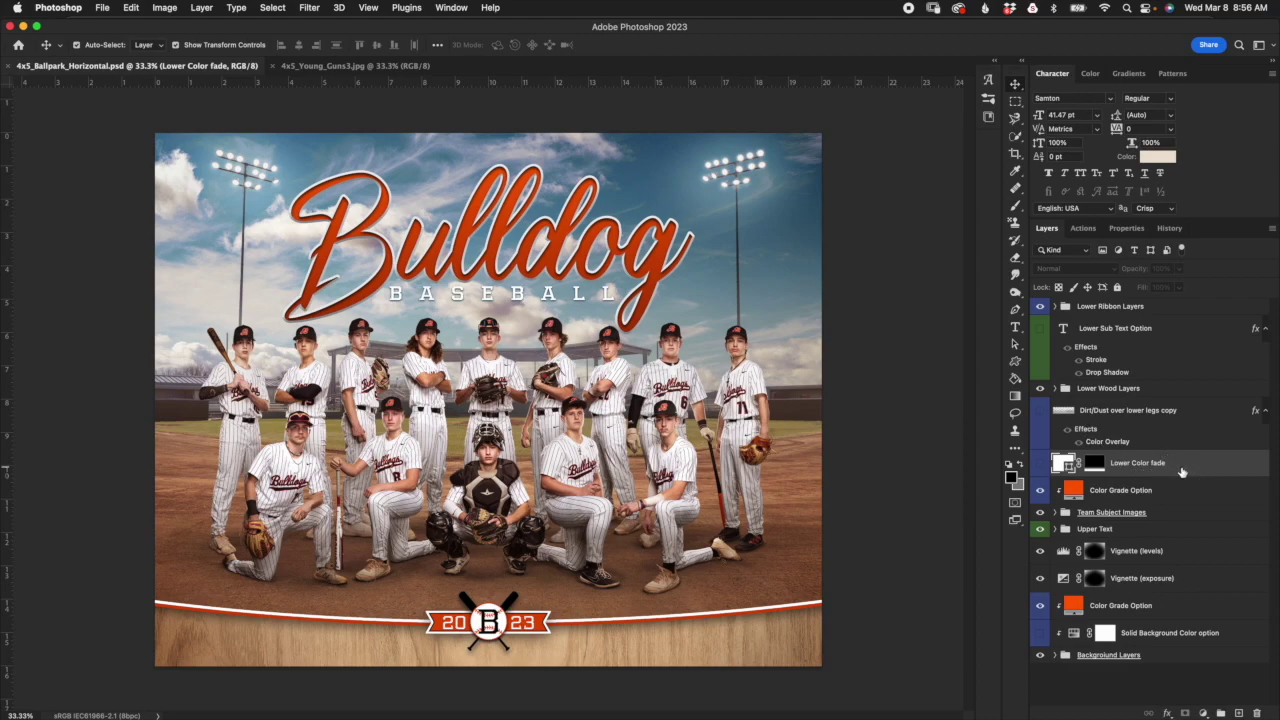
{"action": "left_click", "coordinate": [1163, 413]}
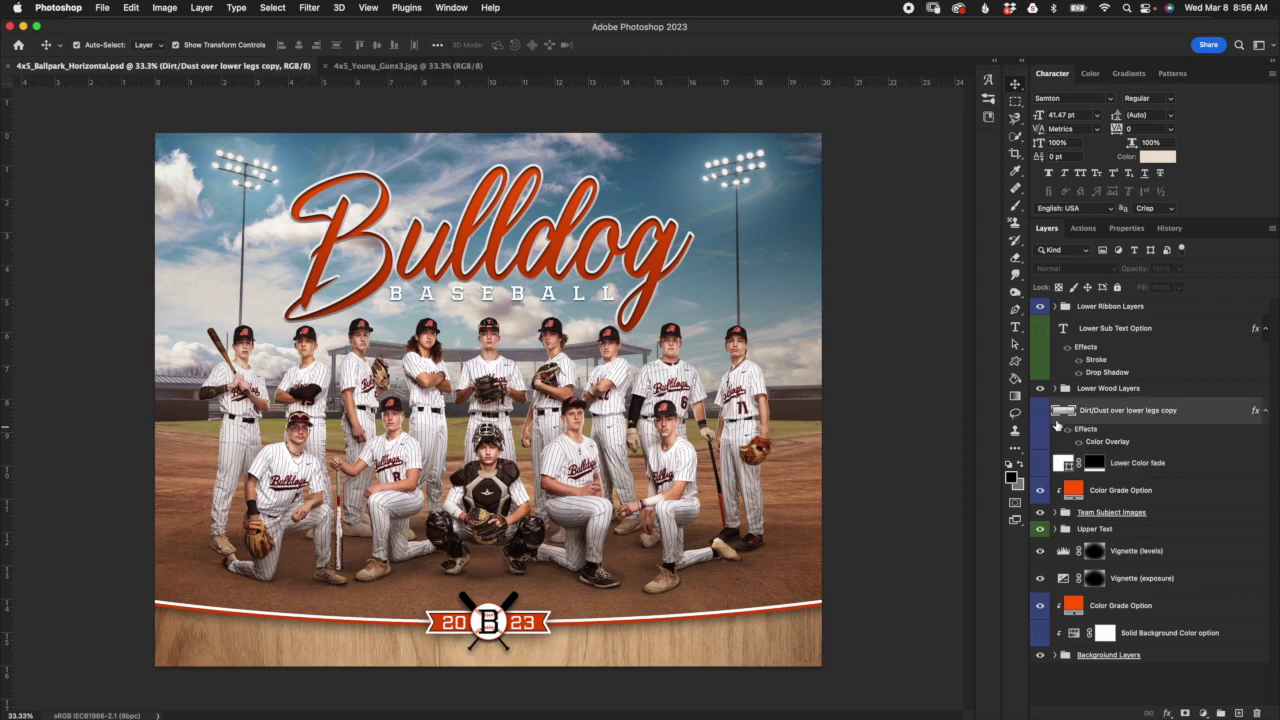
{"action": "left_click", "coordinate": [1040, 463]}
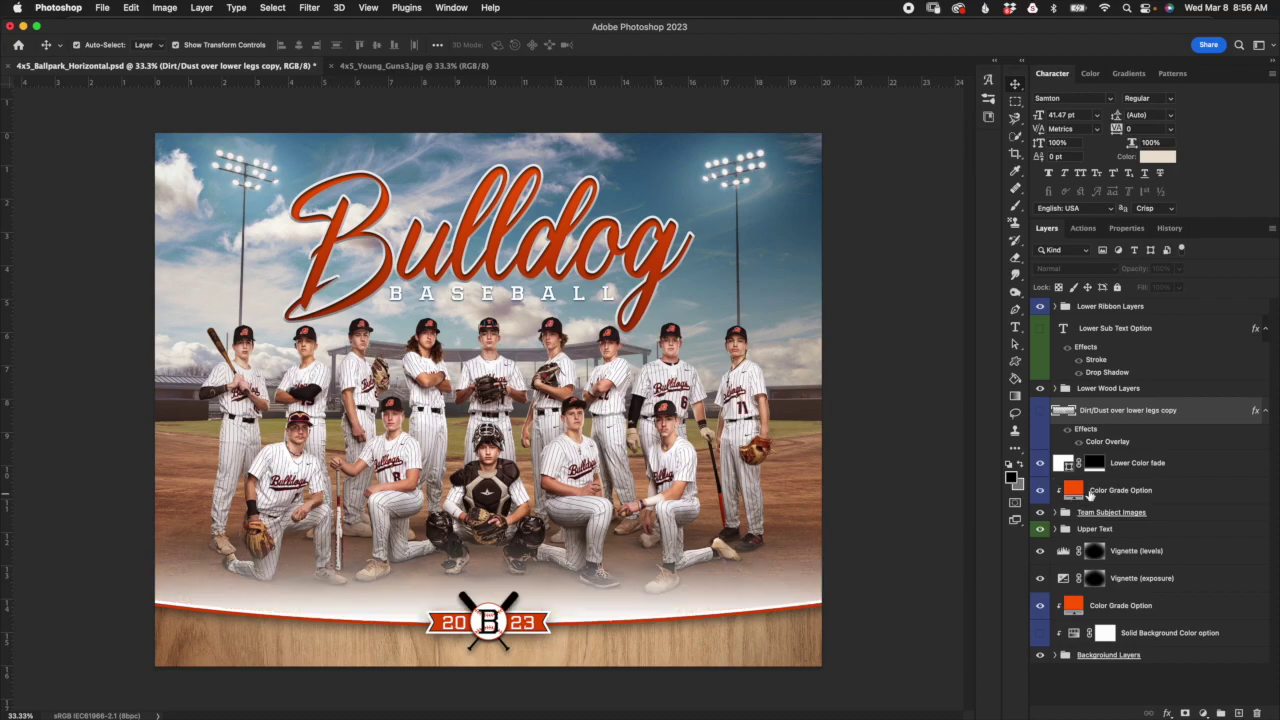
{"action": "double_click", "coordinate": [1066, 466]}
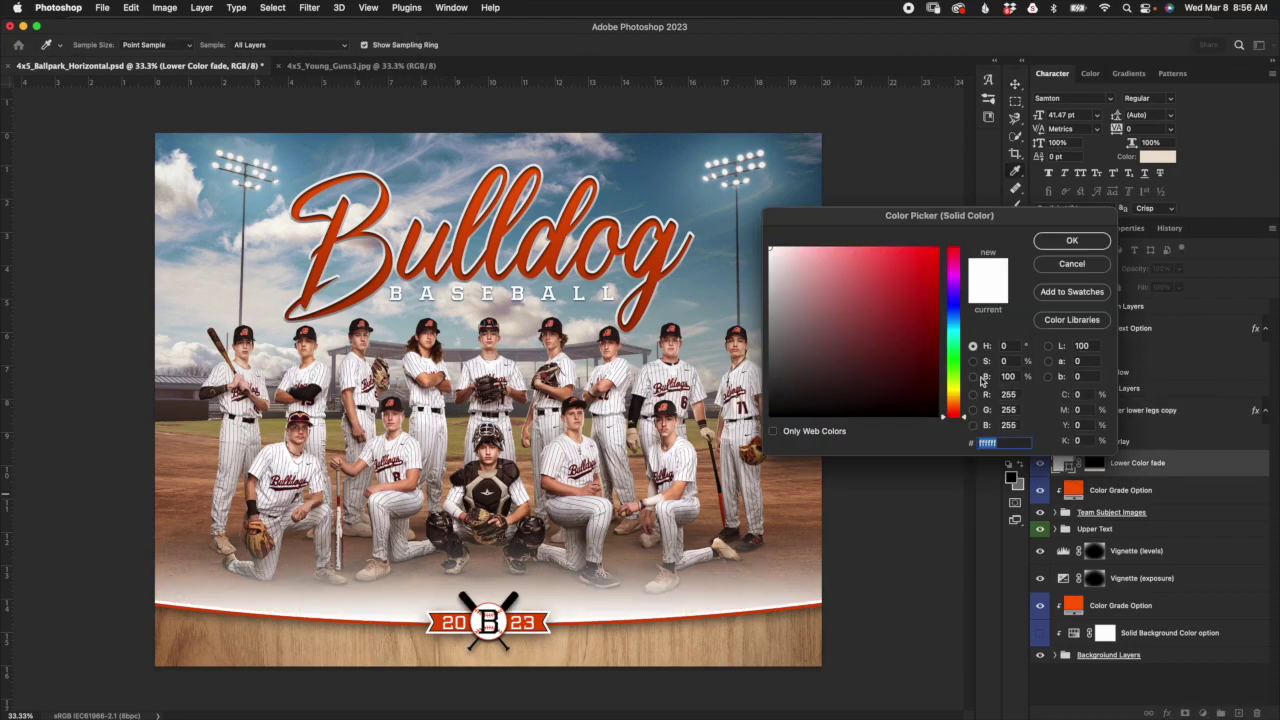
{"action": "left_click", "coordinate": [770, 527]}
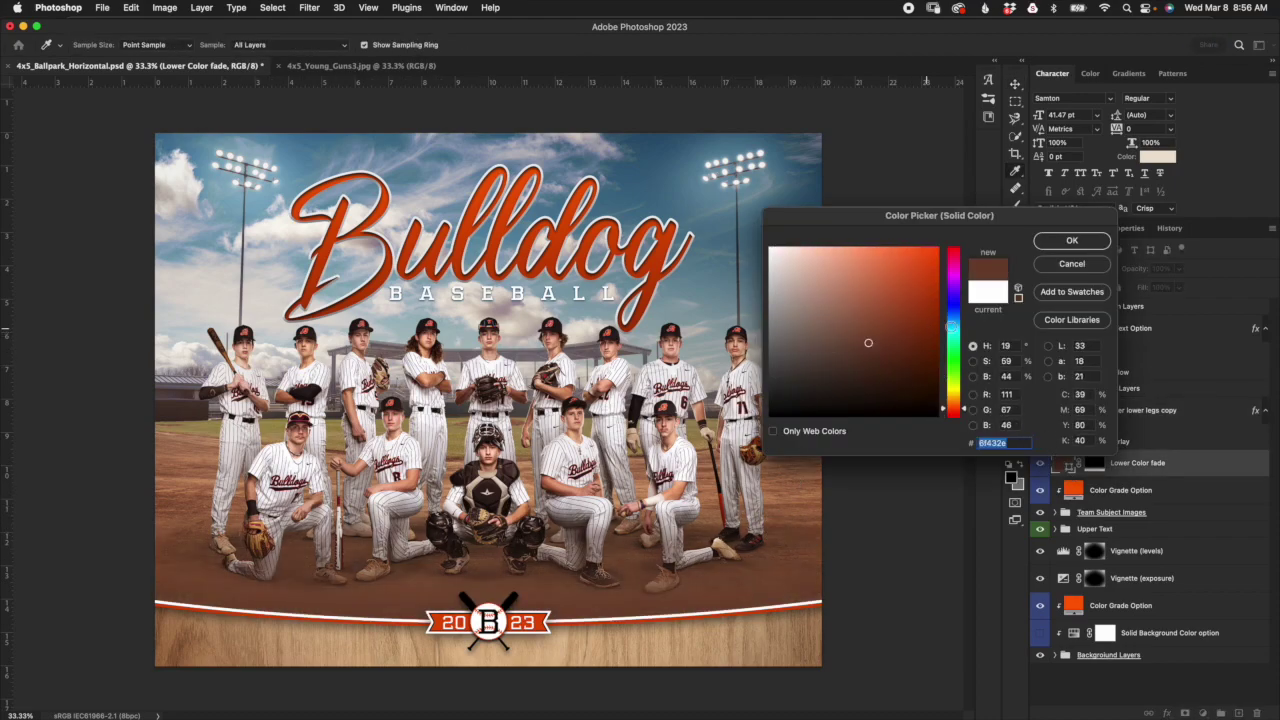
{"action": "left_click", "coordinate": [1071, 241]}
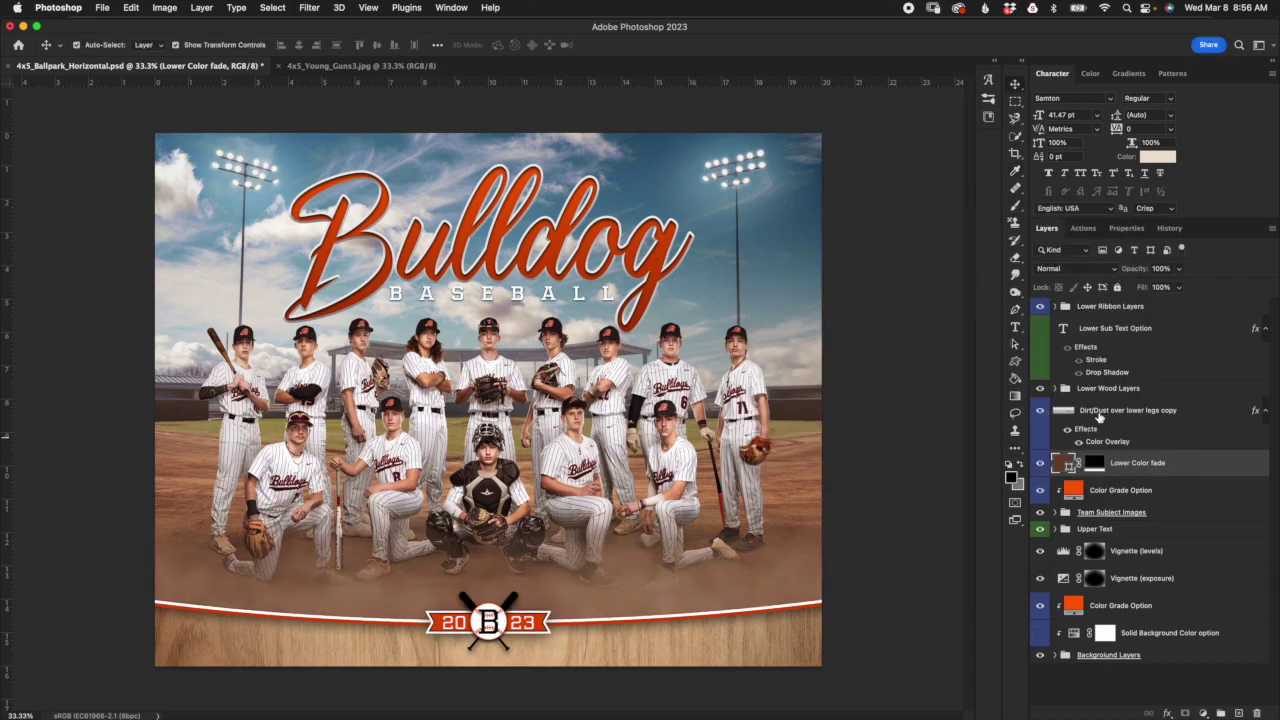
Step: Show the Dirt/Dust over lower legs copy layer and change its Color Overlay to a light tan, about dea573
{"action": "left_click", "coordinate": [1102, 412]}
{"action": "double_click", "coordinate": [1104, 445]}
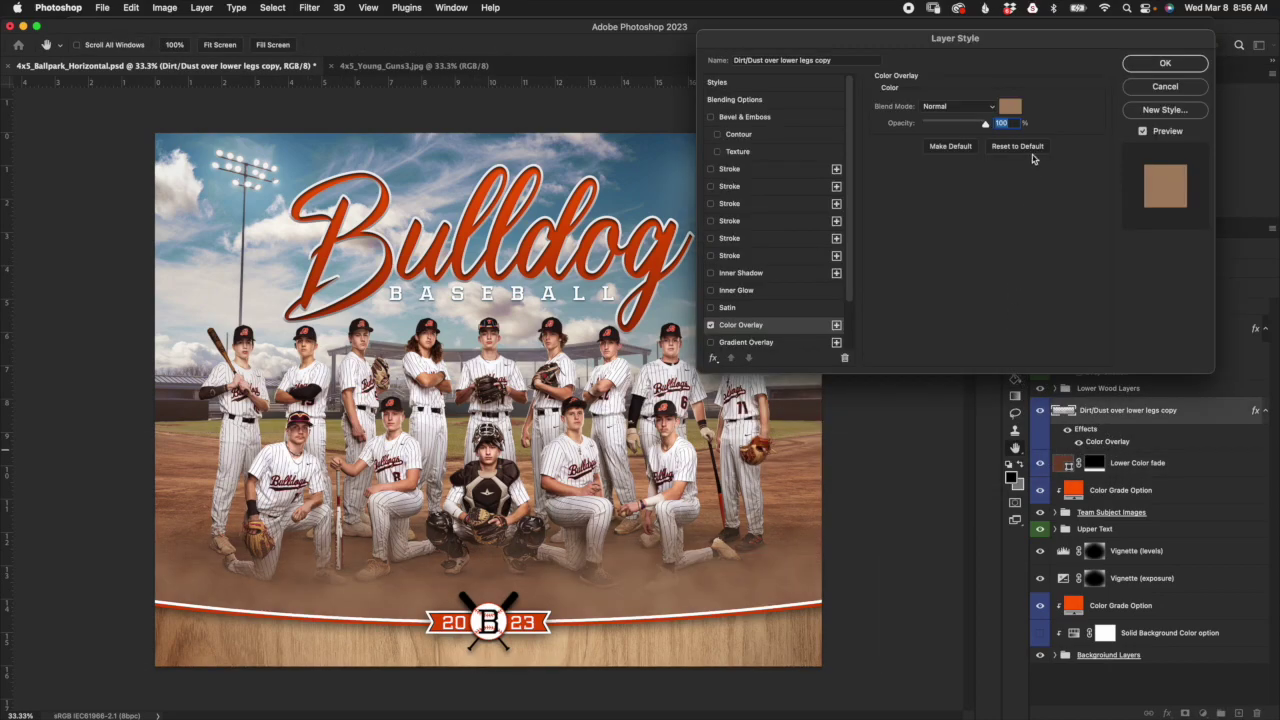
{"action": "left_click", "coordinate": [1010, 106]}
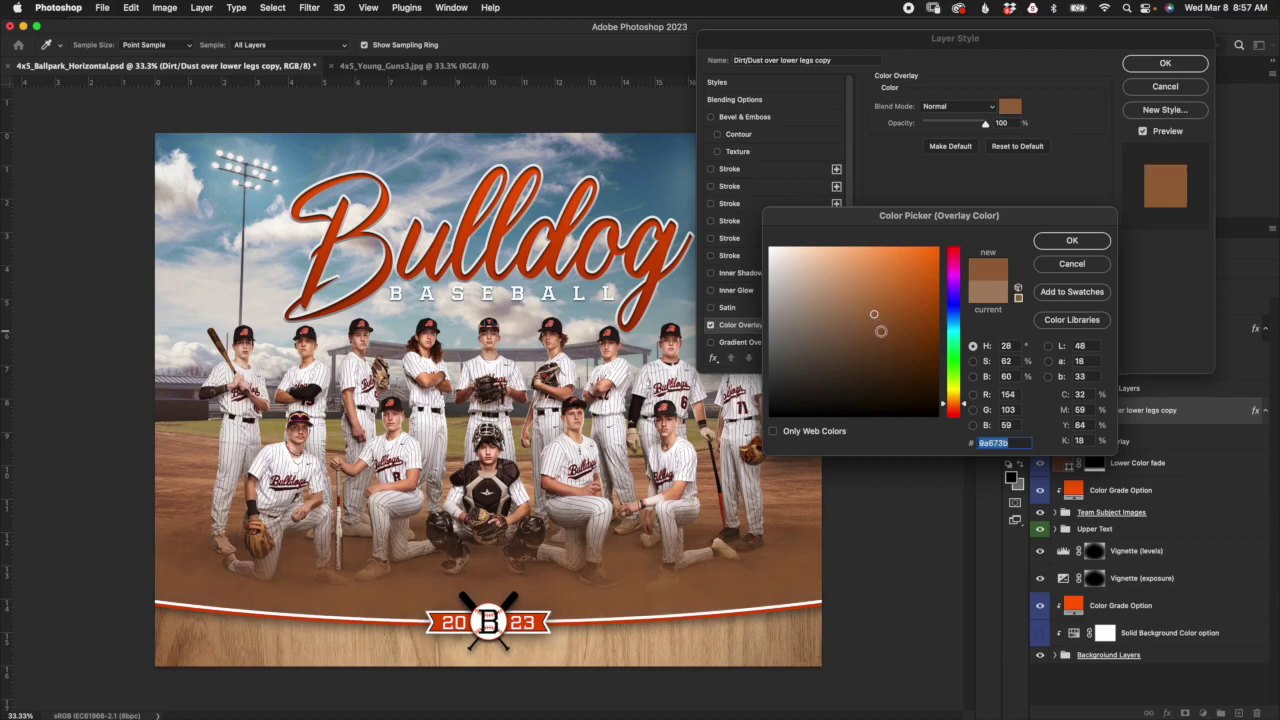
{"action": "left_click", "coordinate": [843, 283]}
{"action": "left_click", "coordinate": [855, 268]}
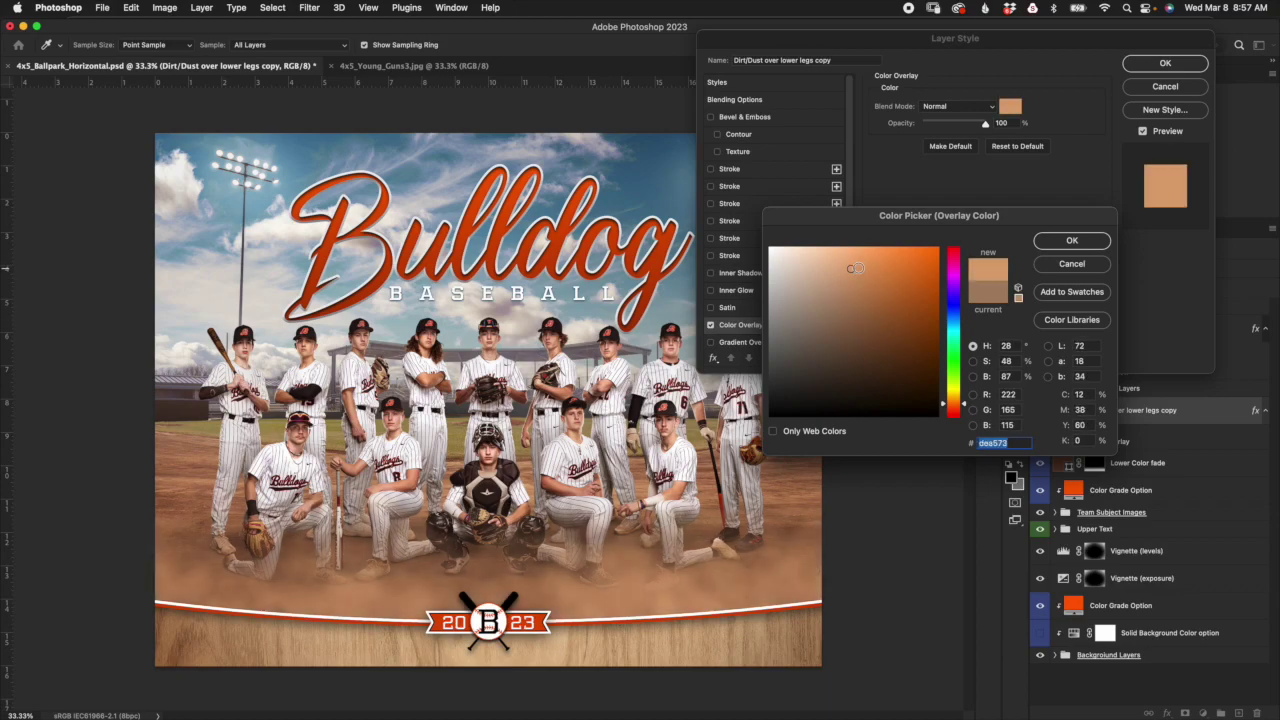
{"action": "left_click", "coordinate": [1072, 241]}
{"action": "left_click", "coordinate": [1165, 63]}
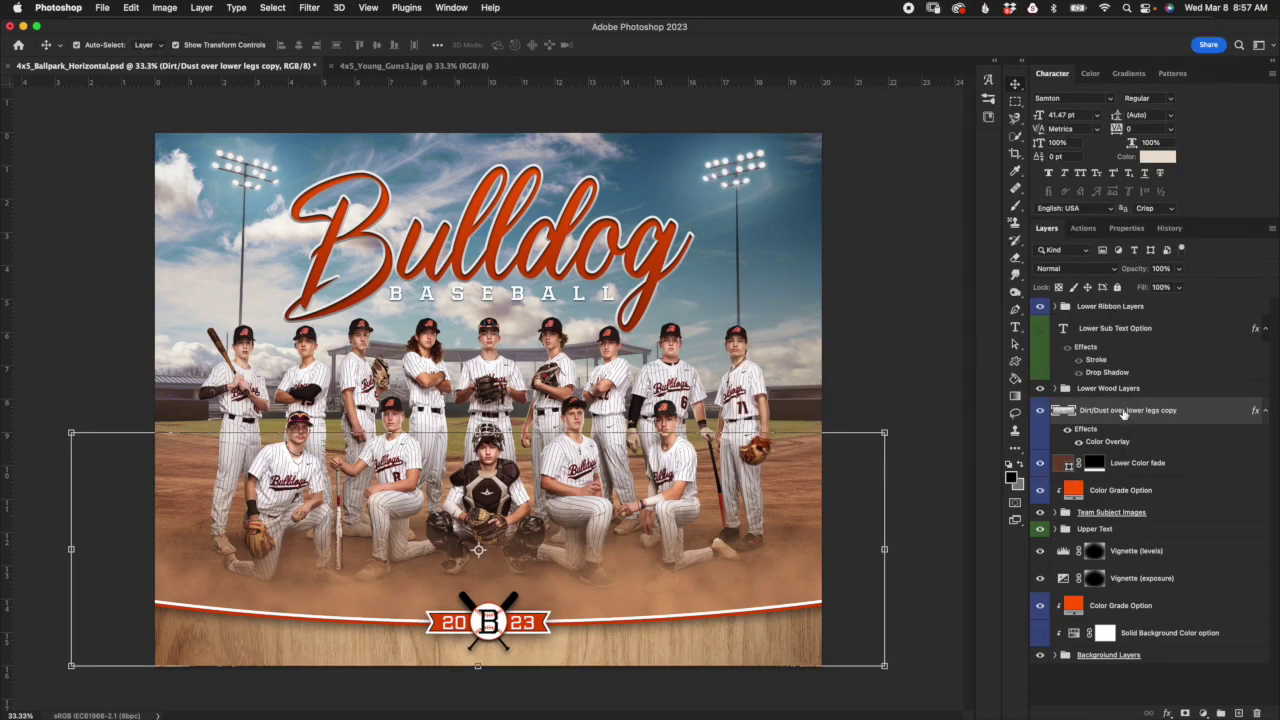
Step: Select the Lower Color fade layer, compare with the sample 4x5_Young_Guns3.jpg and return to 4x5_Ballpark_Horizontal.psd
{"action": "left_click", "coordinate": [1190, 464]}
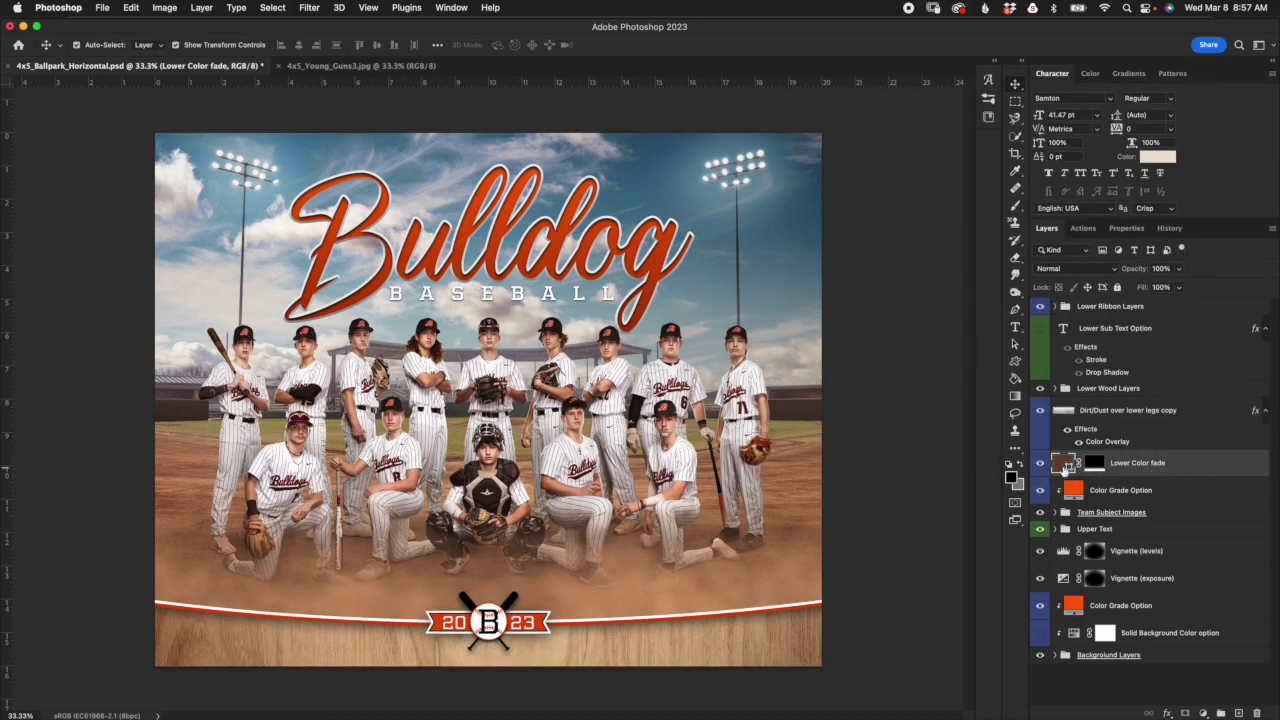
{"action": "left_click", "coordinate": [1066, 462]}
{"action": "left_click", "coordinate": [410, 68]}
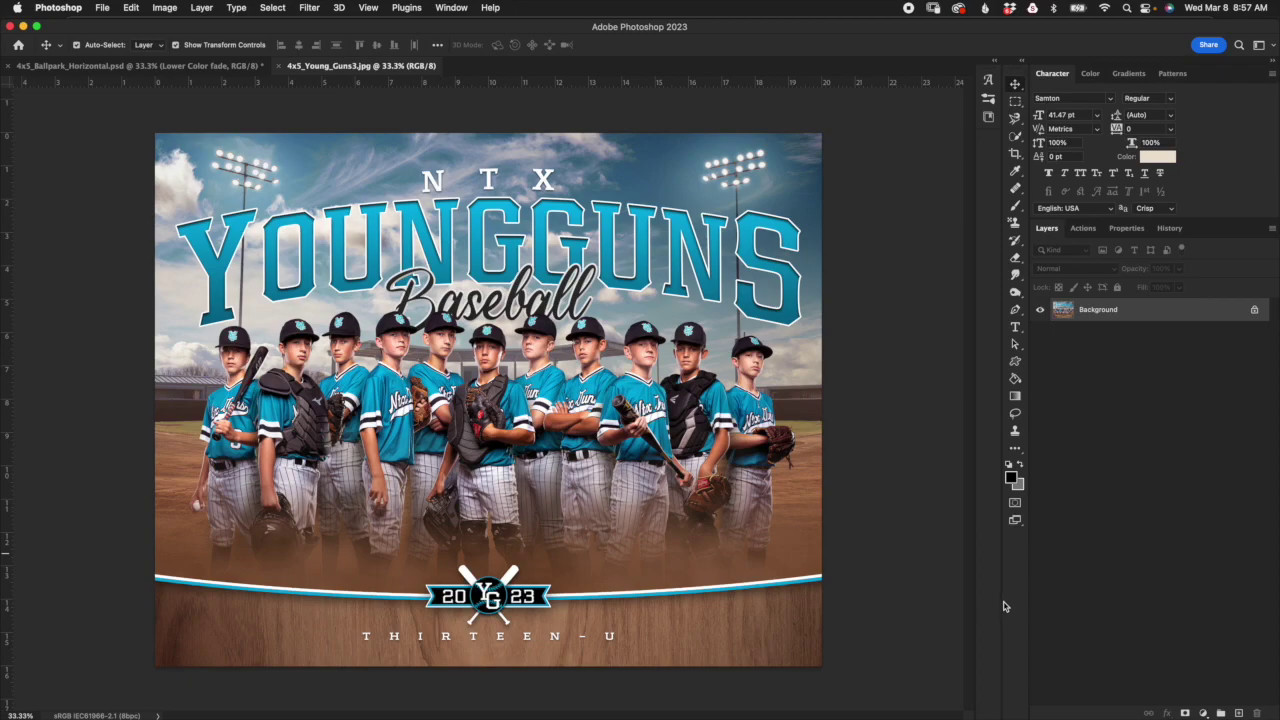
{"action": "left_click", "coordinate": [201, 67]}
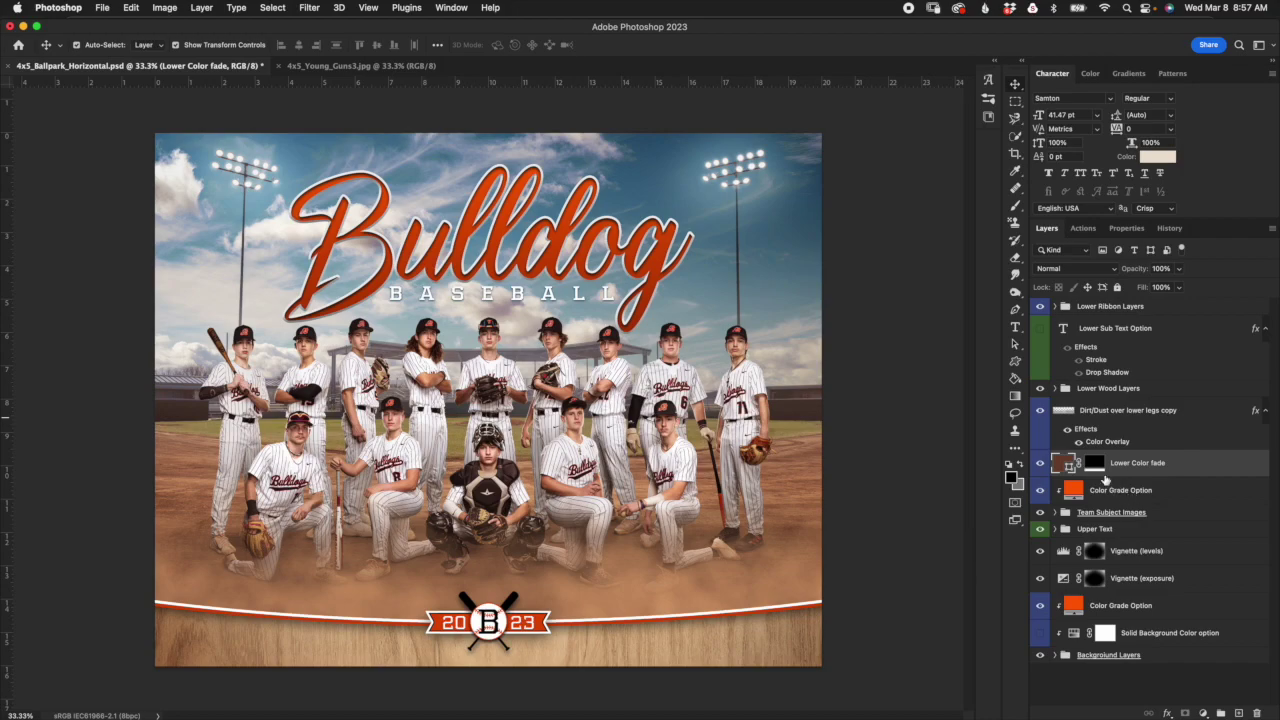
Step: Try moving the Lower Wood Layers group slightly upward, and cancel the transform
{"action": "left_click", "coordinate": [1120, 388]}
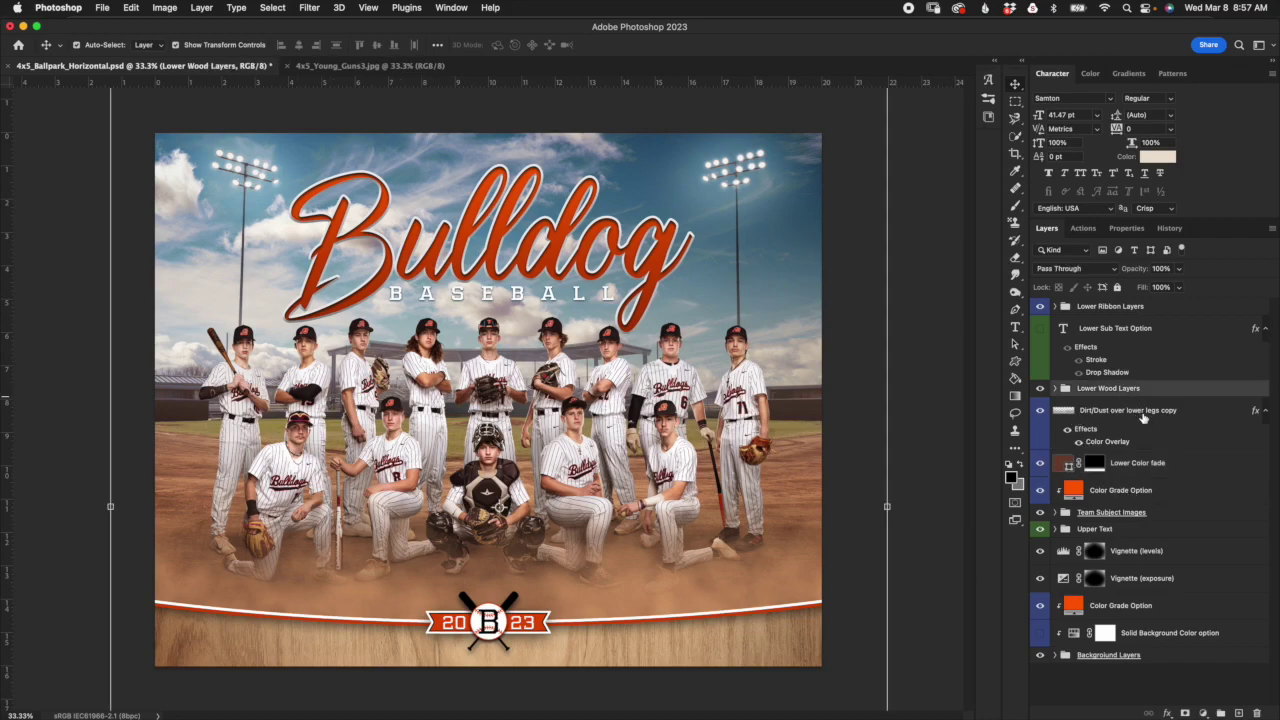
{"action": "left_click", "coordinate": [890, 505]}
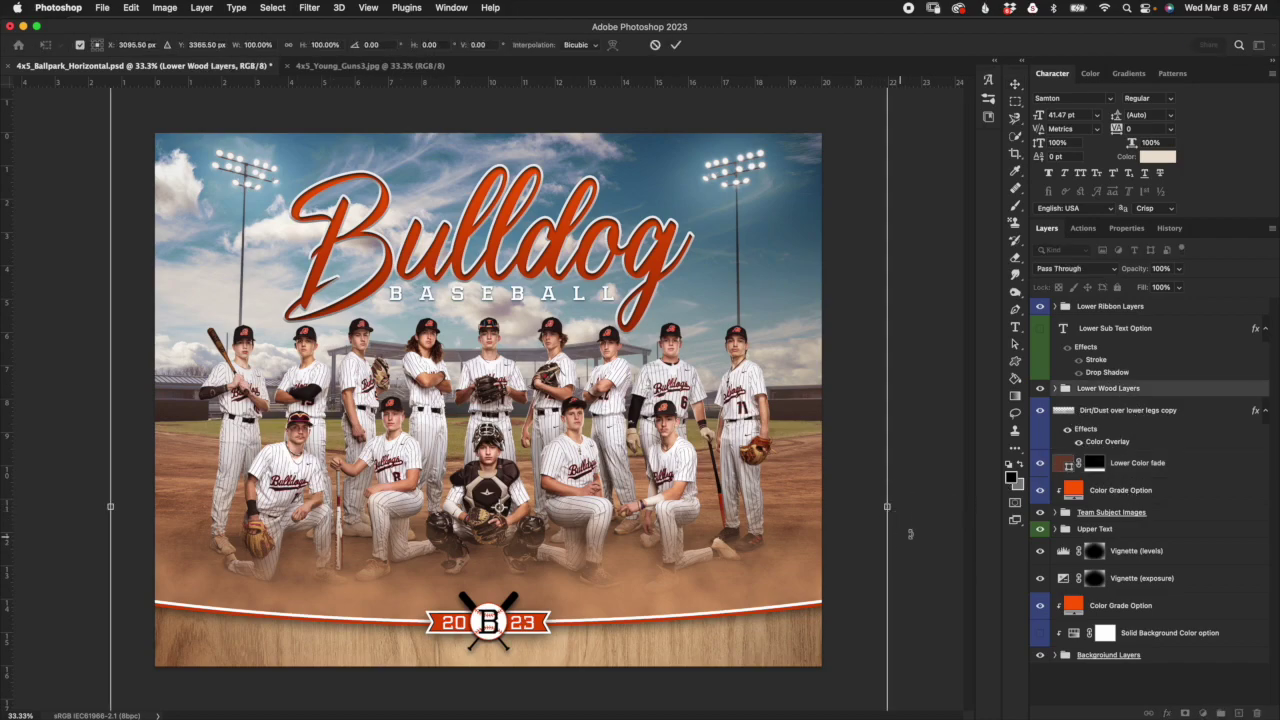
{"action": "left_click_drag", "start_coordinate": [846, 581], "coordinate": [856, 547]}
{"action": "left_click", "coordinate": [655, 45]}
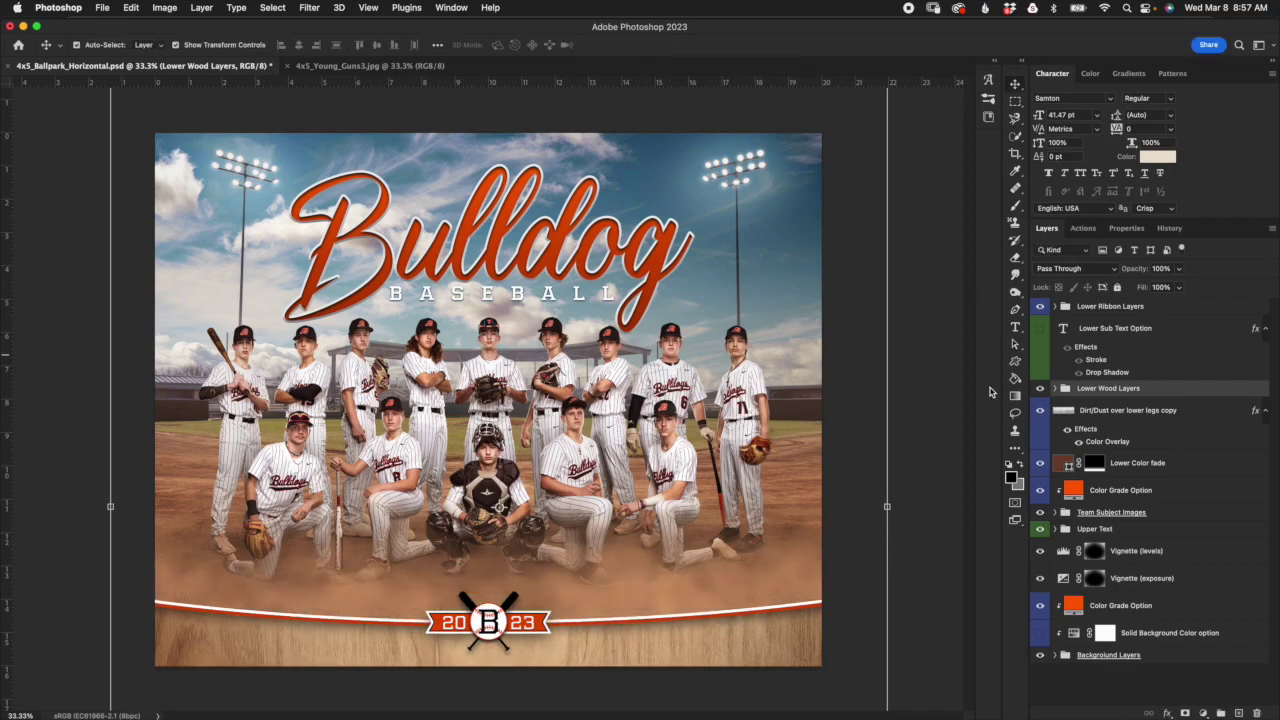
Step: Review the Lower Color fade, Dirt/Dust over lower legs and Individual Subject Images layers in 4x5_Ballpark_MemoryMate.psd
{"action": "left_click", "coordinate": [1150, 426]}
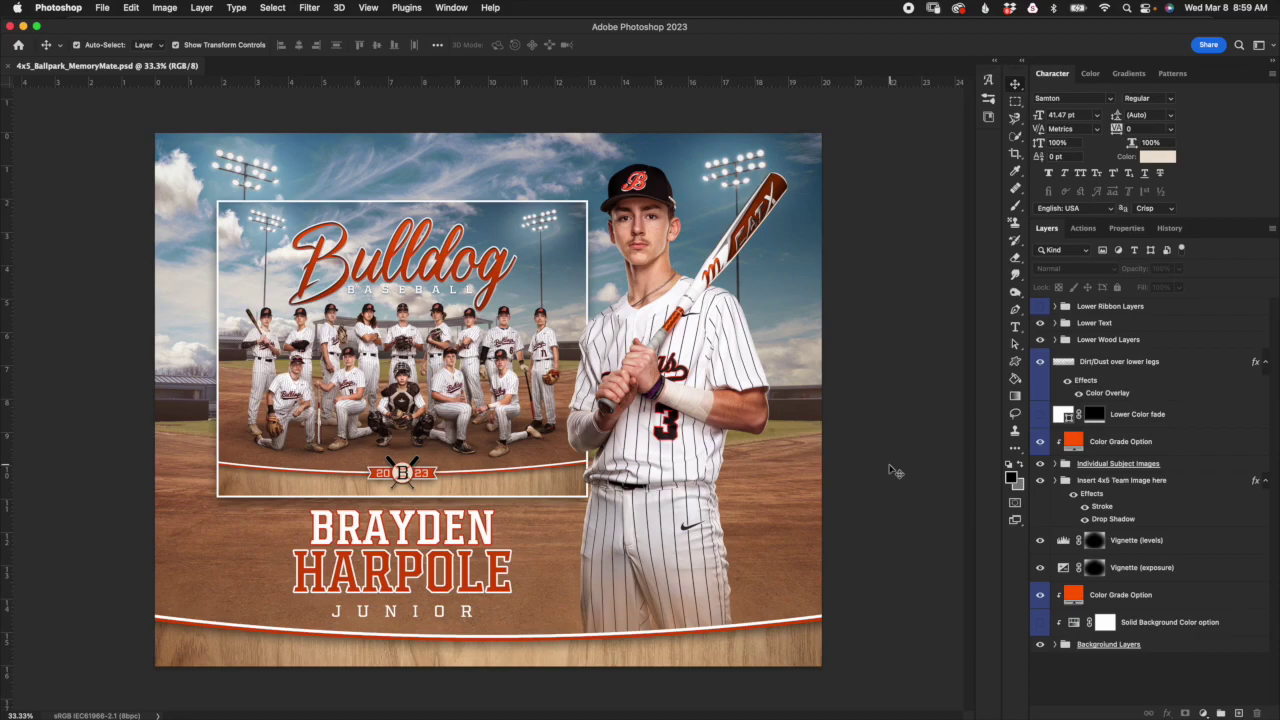
{"action": "left_click", "coordinate": [1150, 418]}
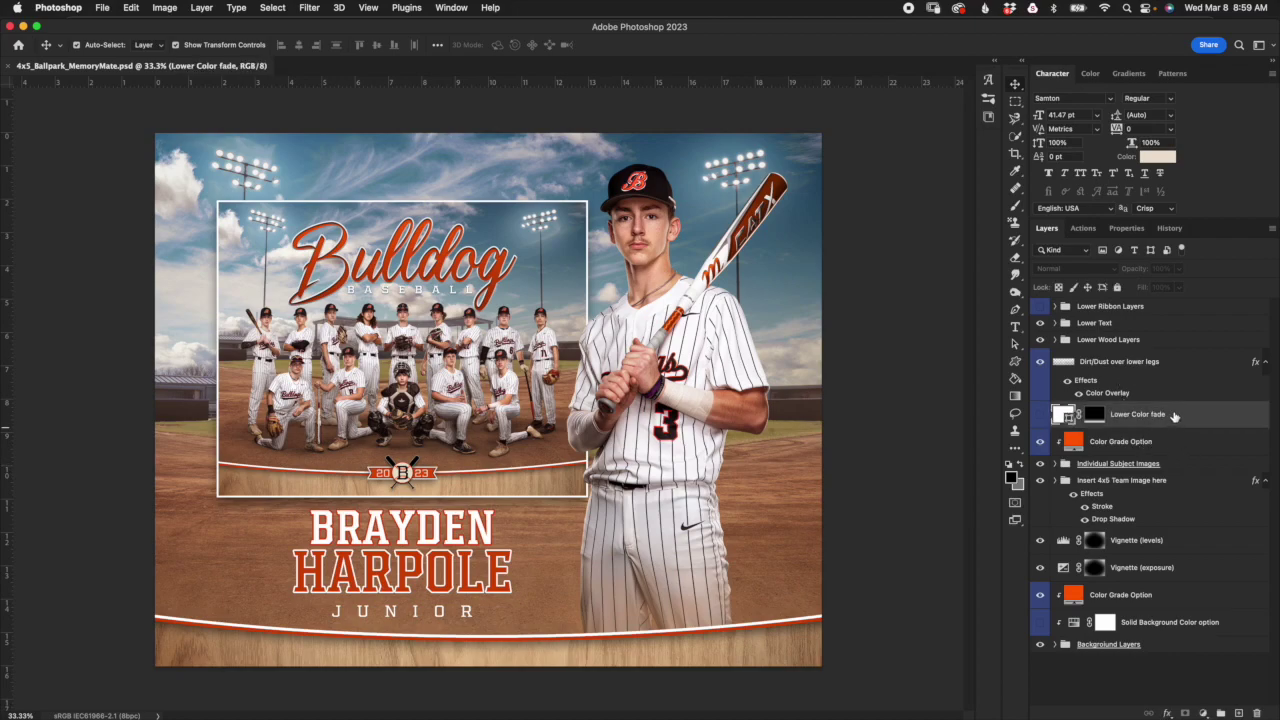
{"action": "left_click", "coordinate": [1075, 370]}
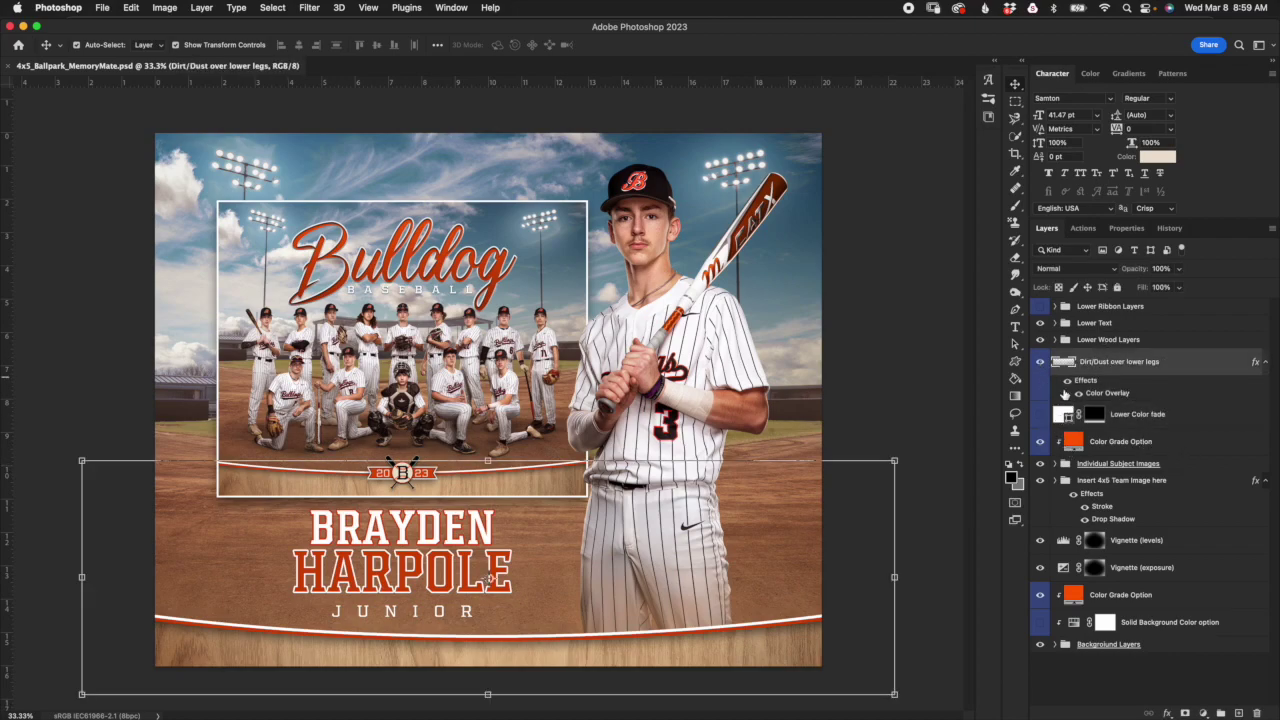
{"action": "left_click", "coordinate": [1145, 465]}
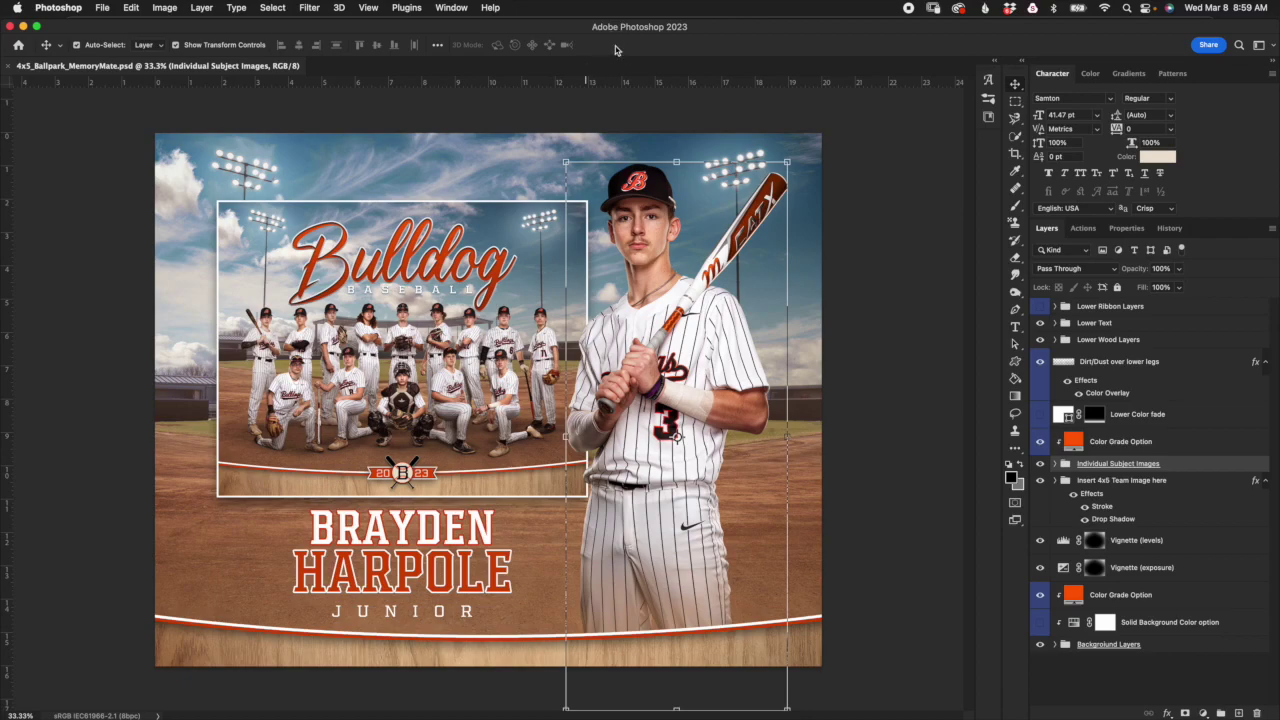
Step: Expand the Insert 4x5 Team Image here group and place 4x5_Young_Guns3.jpg from Finder's Sub Samples folder above Ballpark_4x5_Horizontal copy
{"action": "left_click", "coordinate": [1175, 481]}
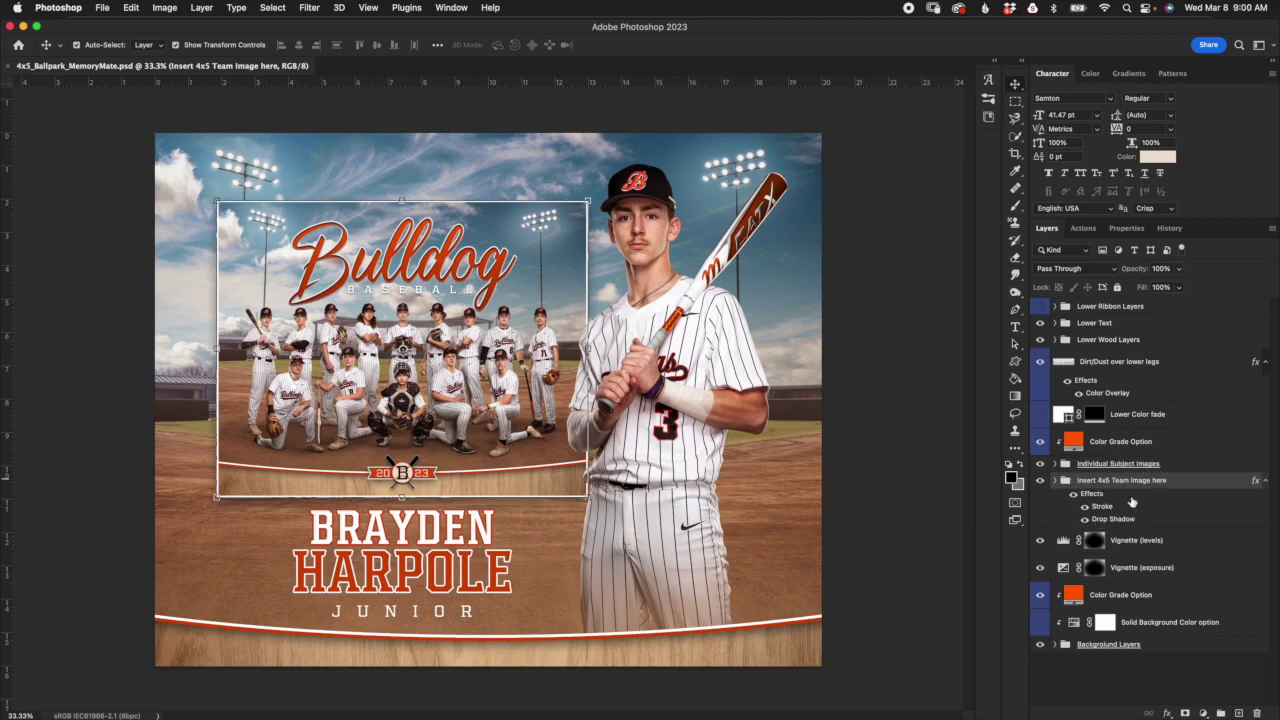
{"action": "left_click", "coordinate": [1055, 481]}
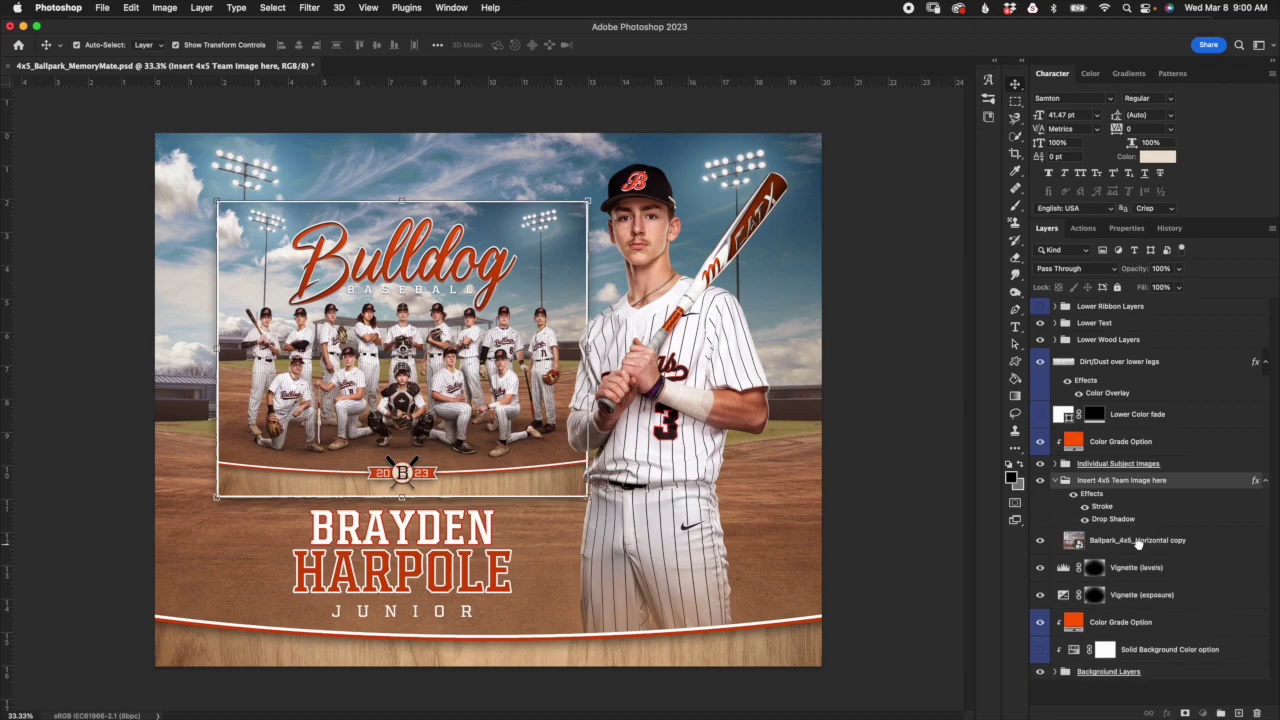
{"action": "left_click", "coordinate": [1074, 541]}
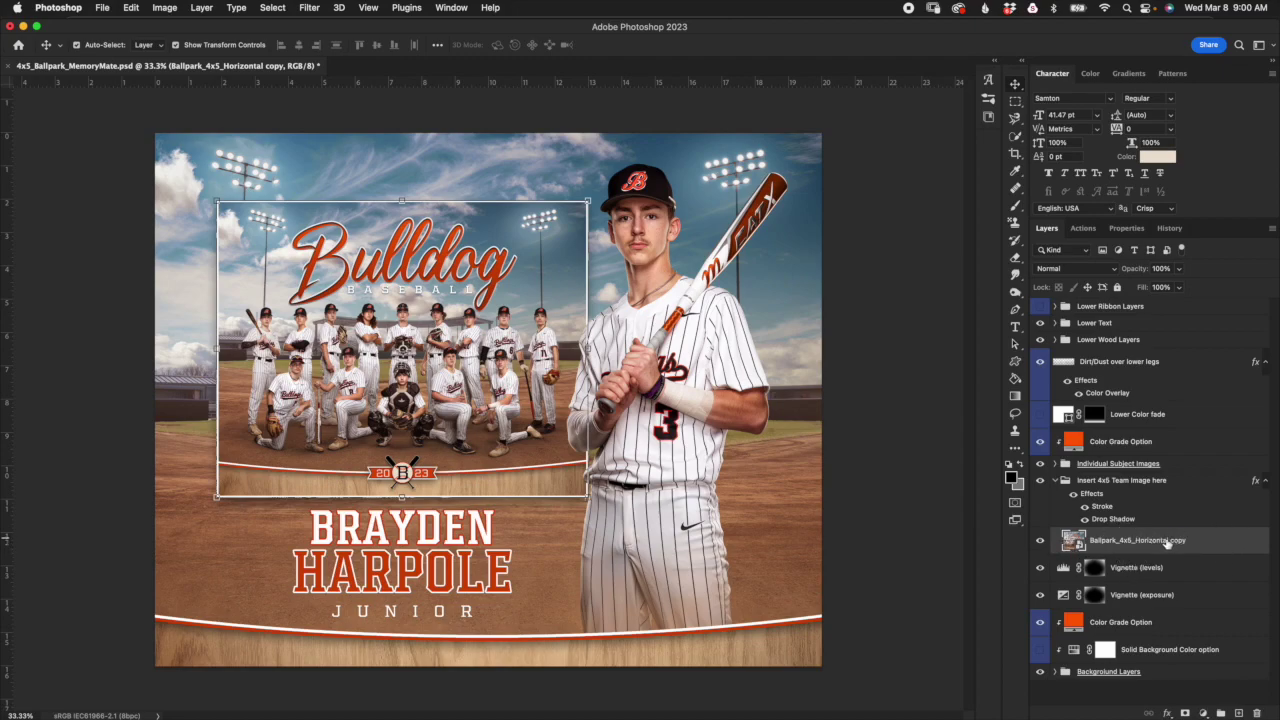
{"action": "mouse_move", "coordinate": [342, 705]}
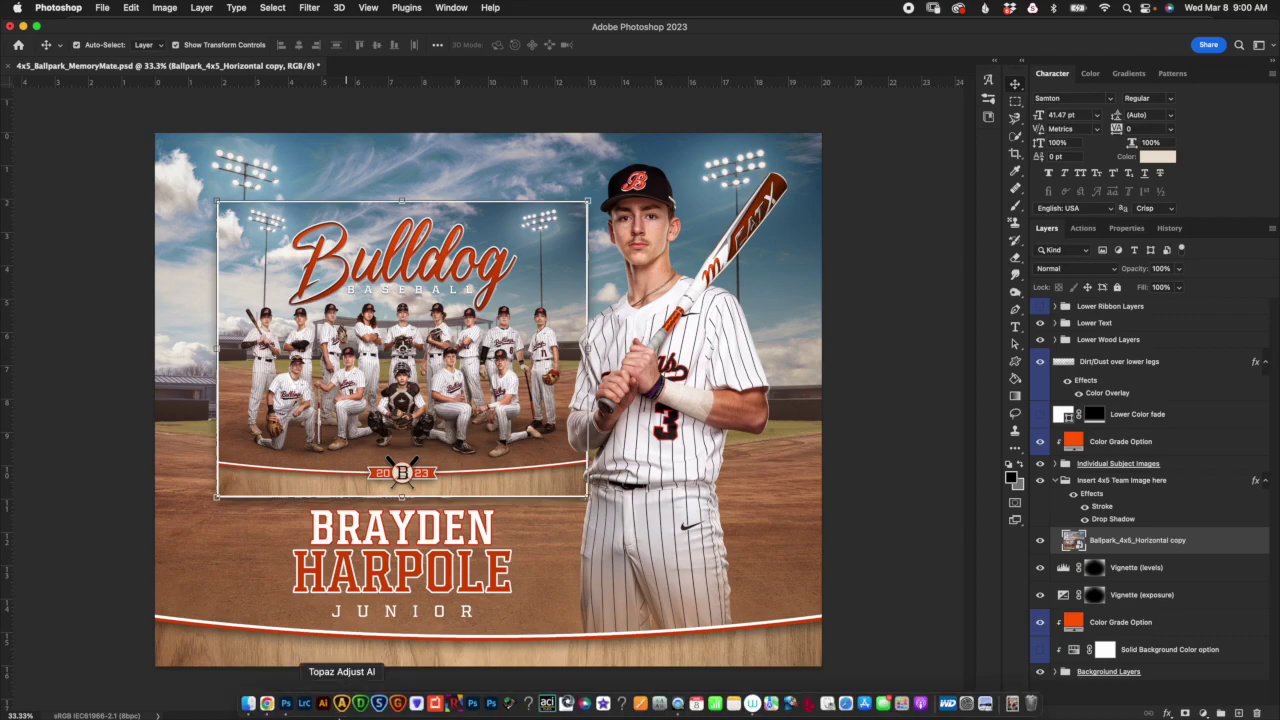
{"action": "left_click", "coordinate": [249, 705]}
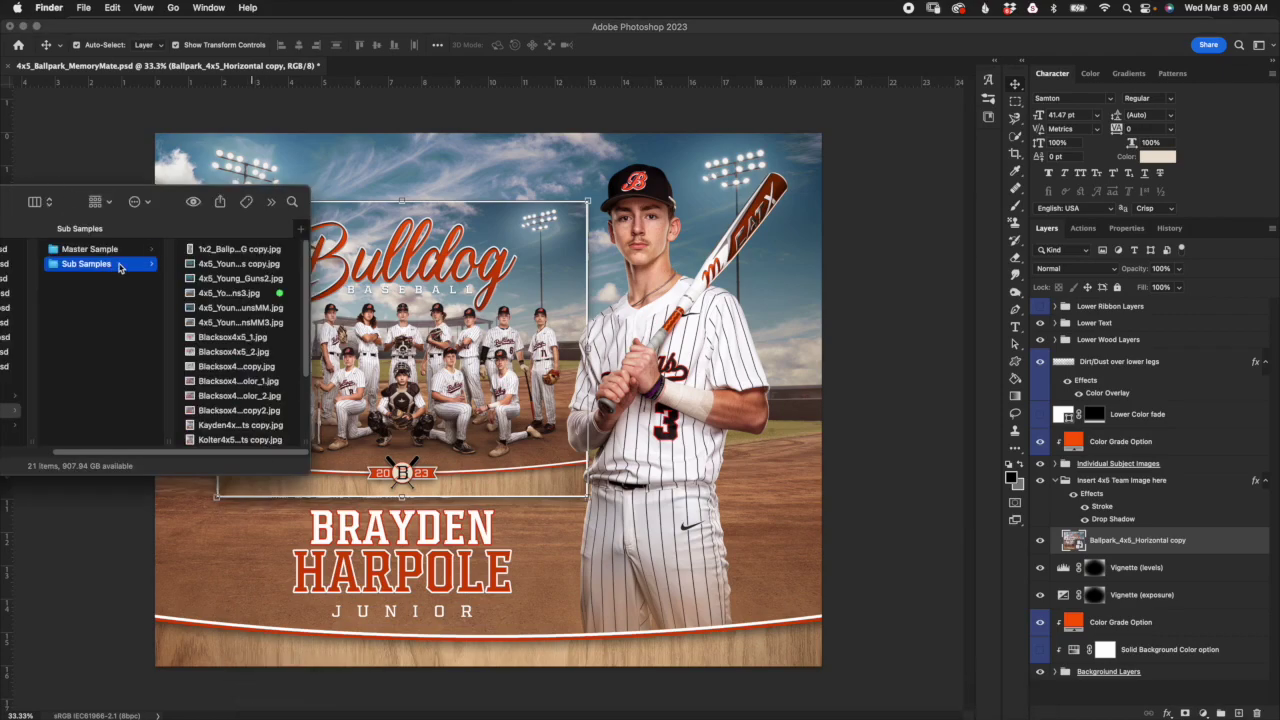
{"action": "left_click", "coordinate": [225, 293]}
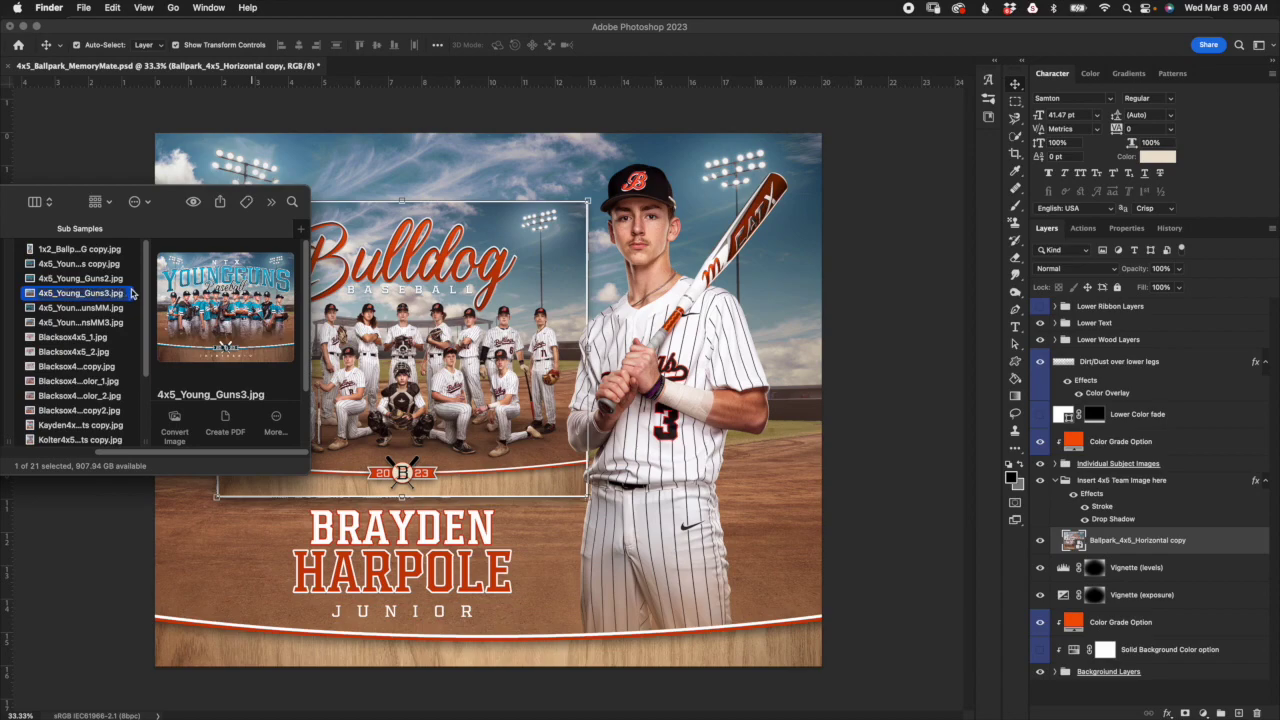
{"action": "left_click_drag", "start_coordinate": [104, 297], "coordinate": [505, 575]}
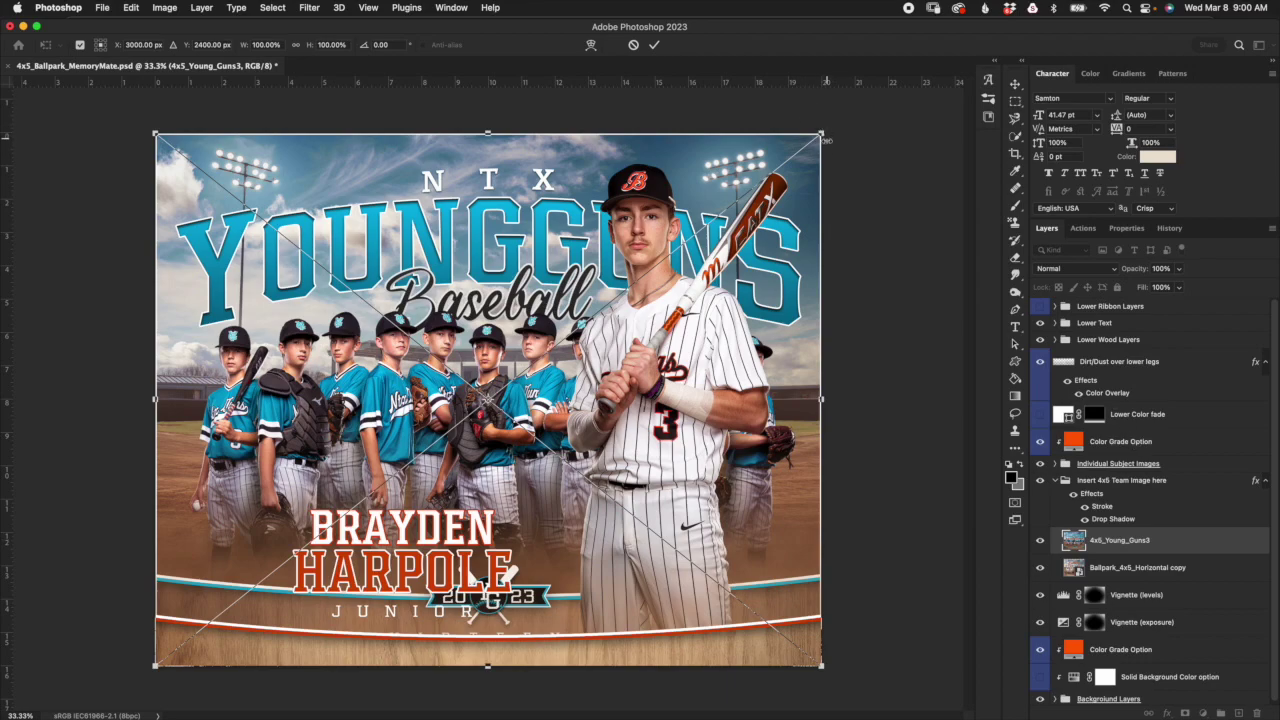
Step: Scale and position the placed Young Guns image over the framed team photo, and hide the Ballpark_4x5_Horizontal copy layer
{"action": "left_click_drag", "start_coordinate": [822, 131], "coordinate": [578, 300]}
{"action": "left_click", "coordinate": [826, 129]}
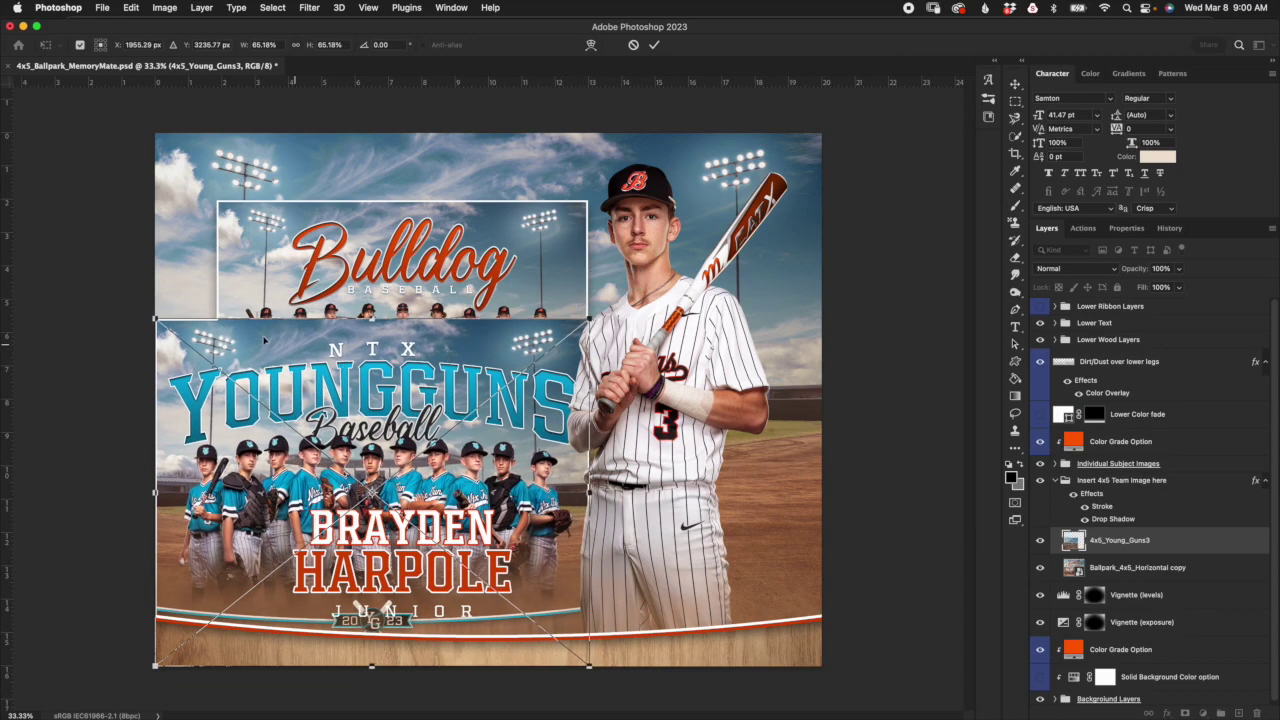
{"action": "left_click_drag", "start_coordinate": [160, 322], "coordinate": [235, 347]}
{"action": "left_click_drag", "start_coordinate": [492, 422], "coordinate": [492, 253]}
{"action": "left_click", "coordinate": [654, 45]}
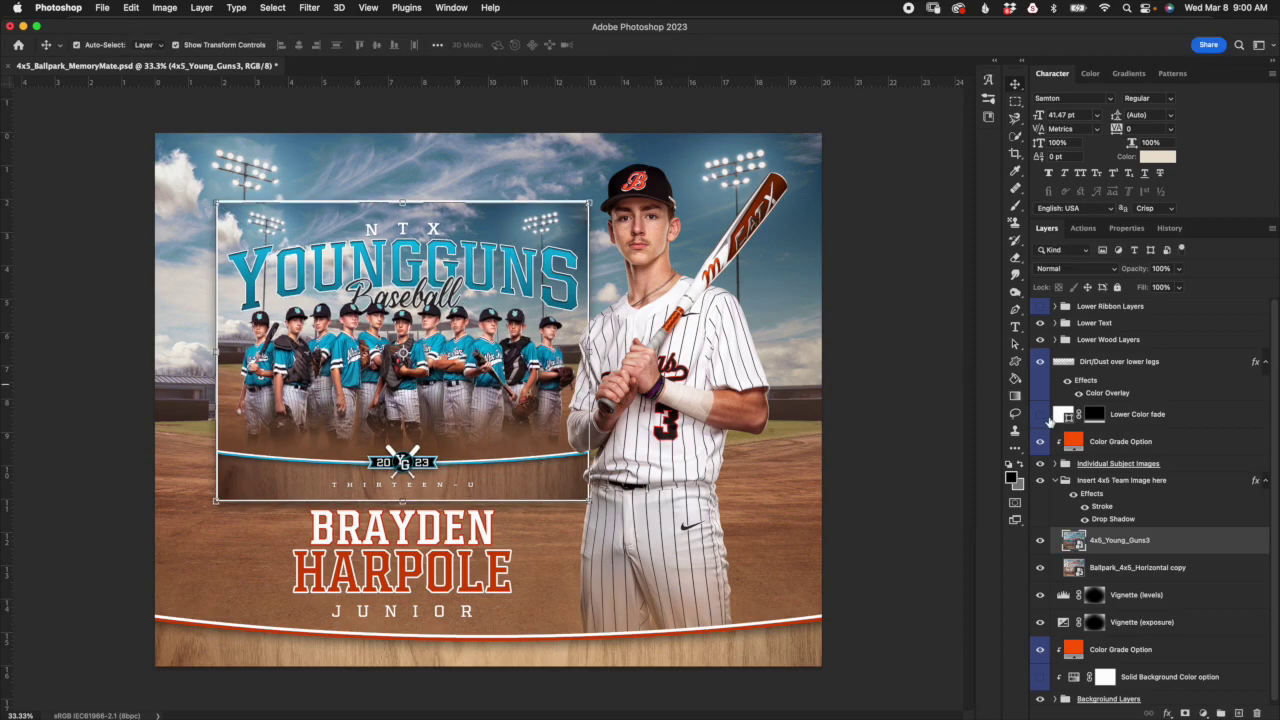
{"action": "left_click", "coordinate": [1096, 576]}
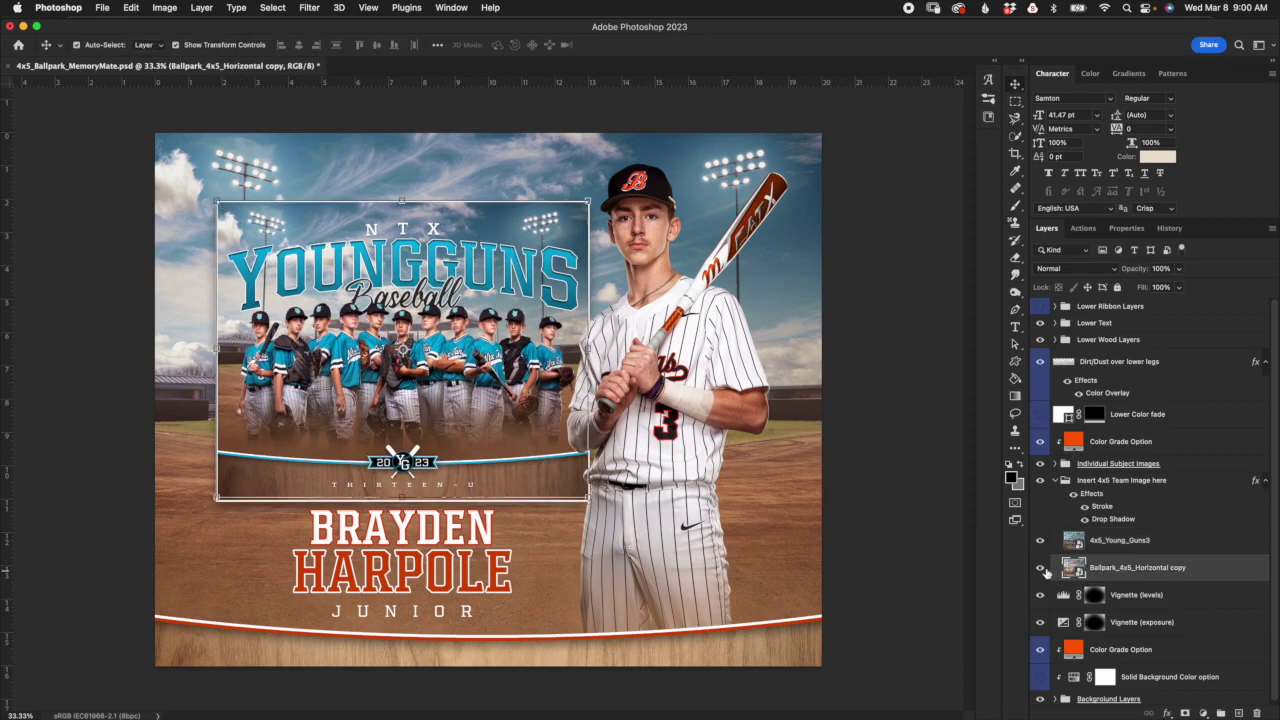
{"action": "left_click", "coordinate": [1040, 567]}
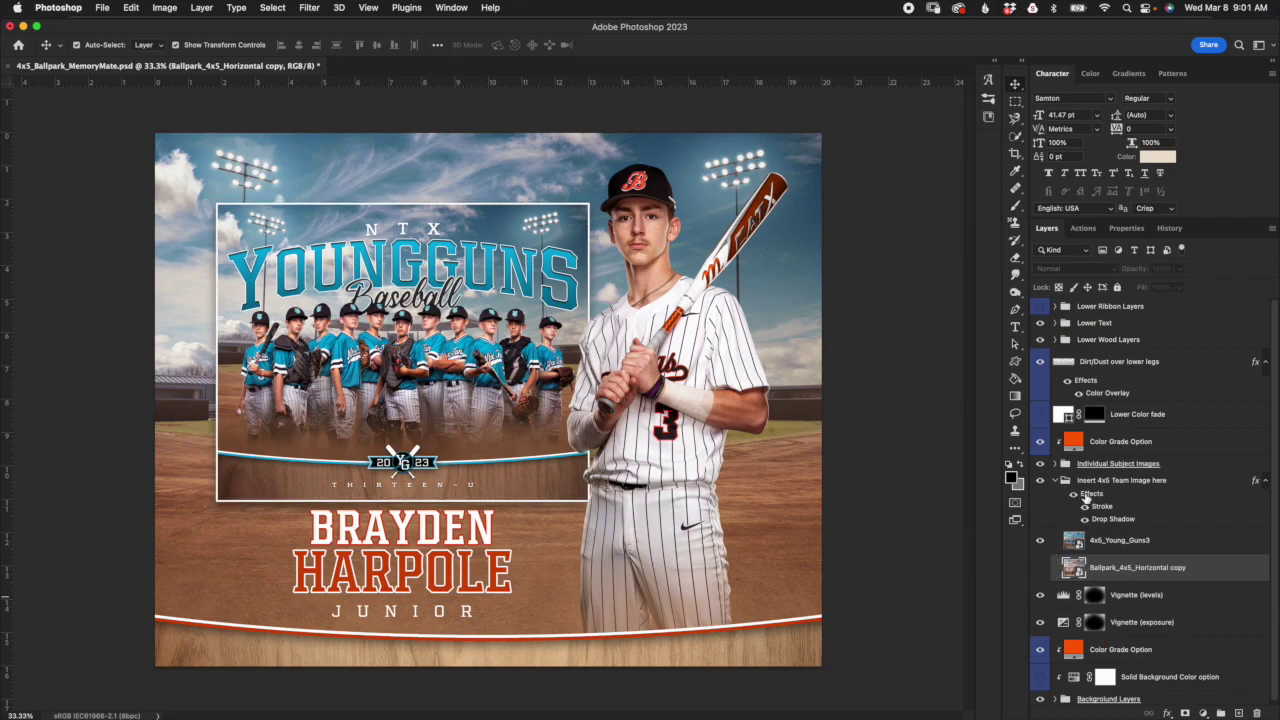
Step: Inspect the Stroke settings of the Insert 4x5 Team Image here group without changing them, and collapse the group
{"action": "left_click", "coordinate": [1106, 485]}
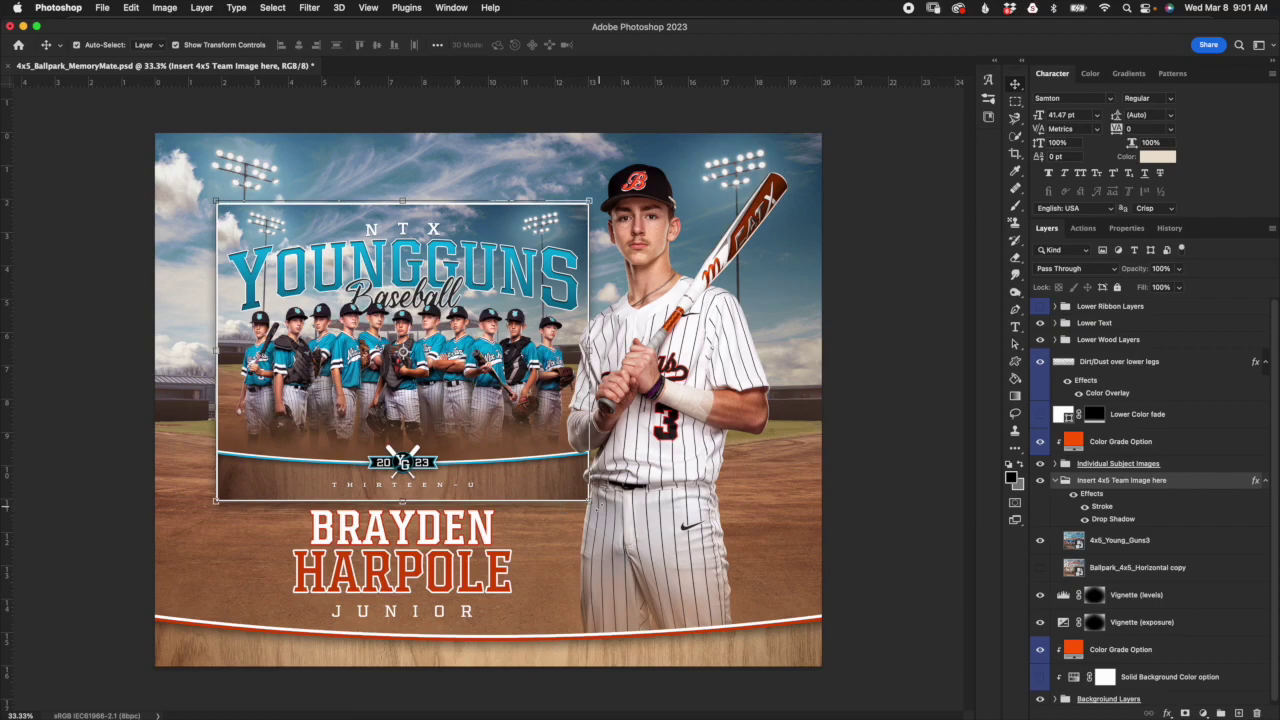
{"action": "double_click", "coordinate": [1102, 508]}
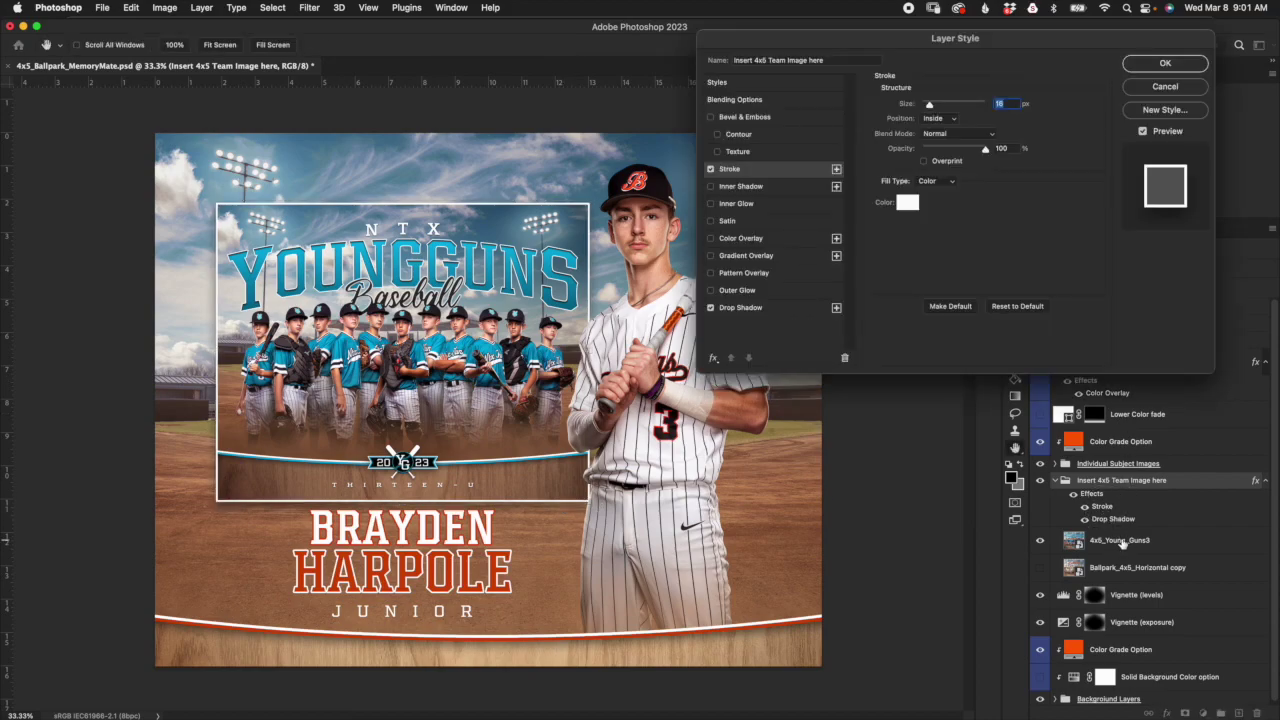
{"action": "left_click", "coordinate": [1165, 88]}
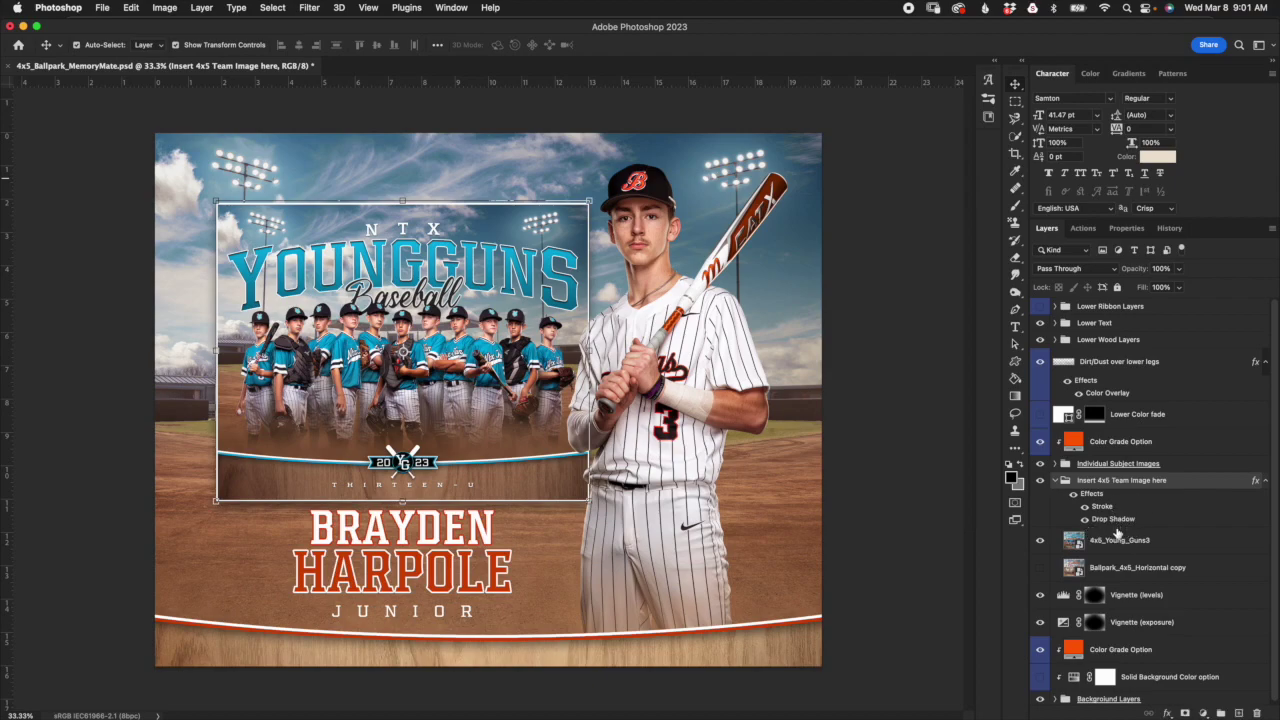
{"action": "left_click", "coordinate": [1055, 481]}
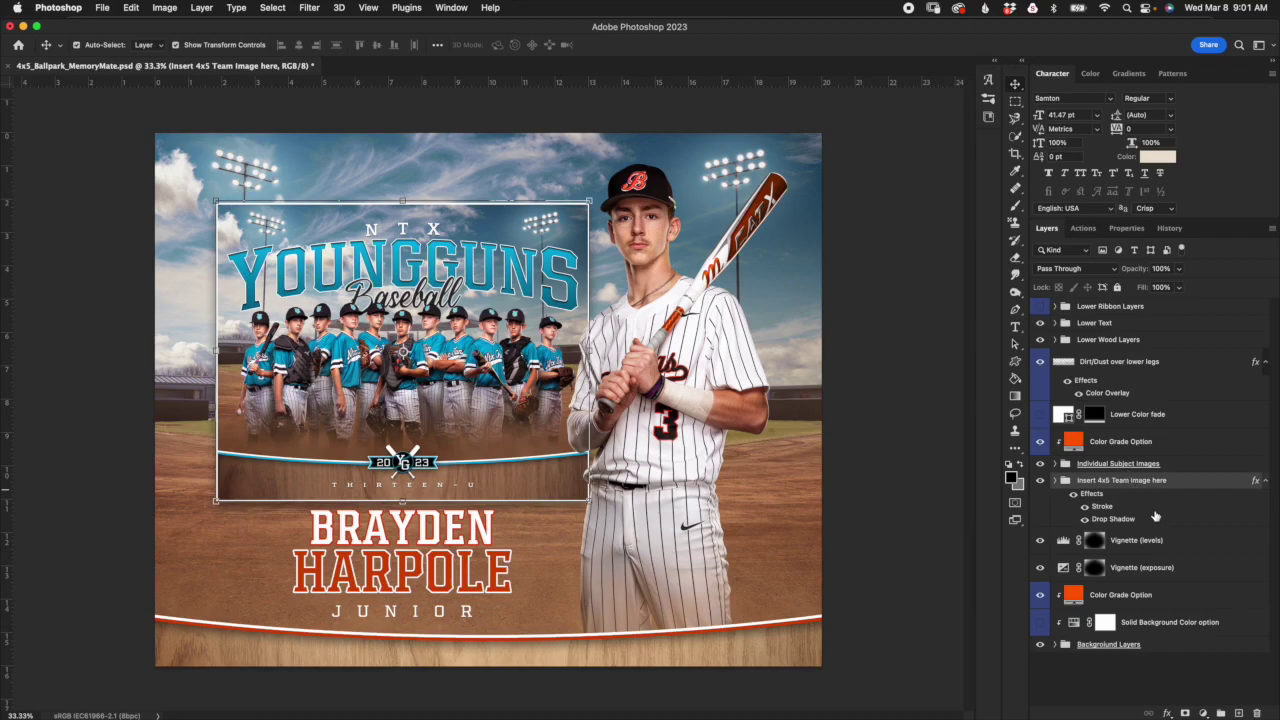
Step: Expand the Individual Subject Images group and flip its Sample Subject Image layer horizontally
{"action": "left_click", "coordinate": [1126, 464]}
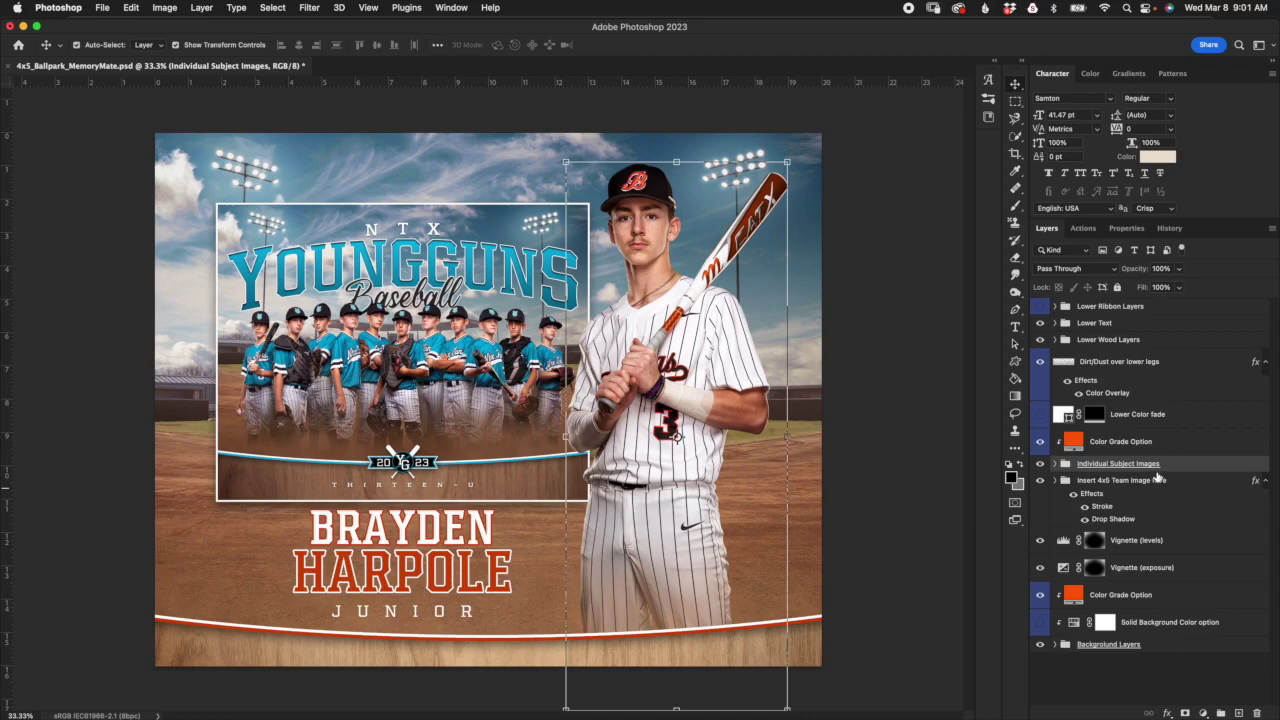
{"action": "left_click", "coordinate": [1055, 465]}
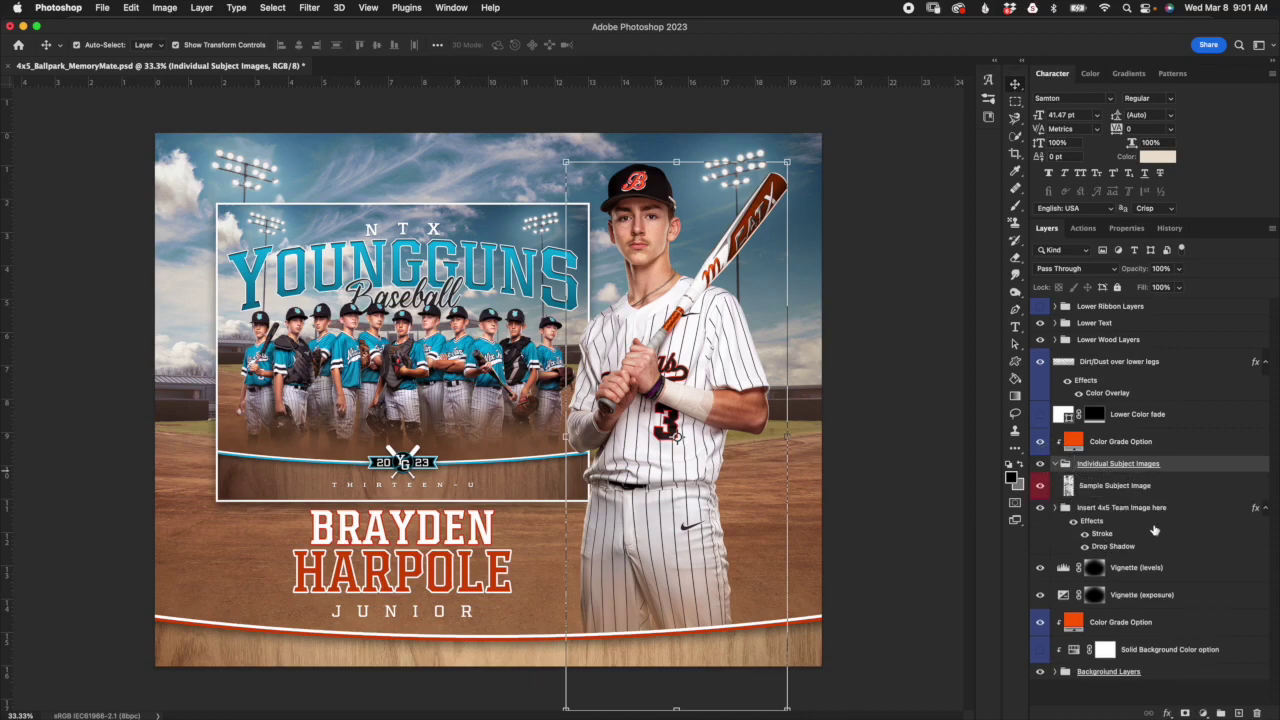
{"action": "left_click", "coordinate": [1150, 485]}
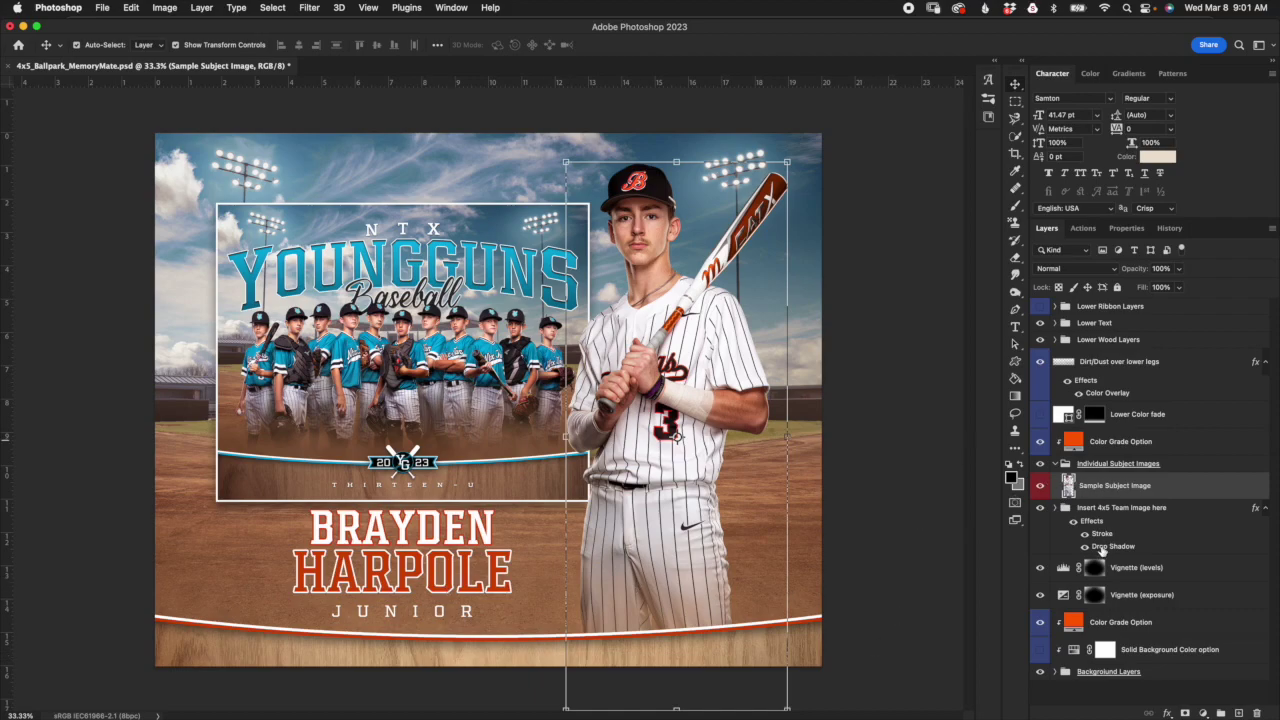
{"action": "left_click", "coordinate": [132, 8]}
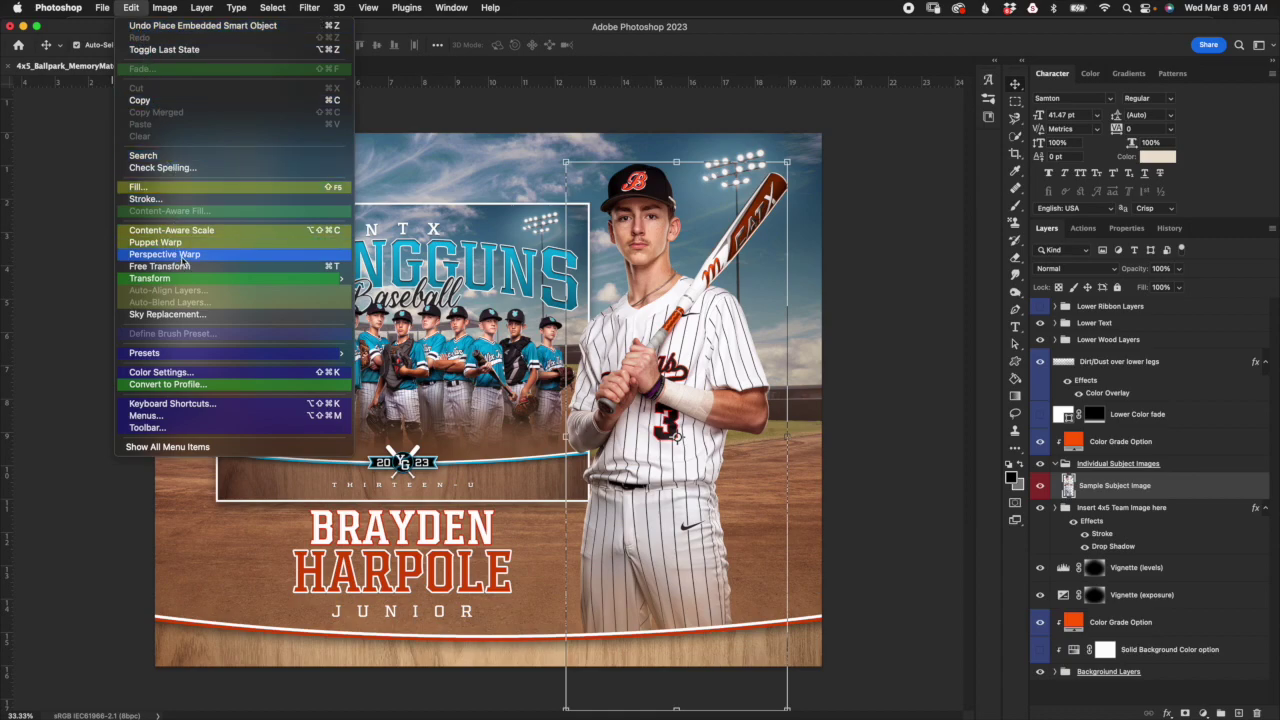
{"action": "mouse_move", "coordinate": [196, 279]}
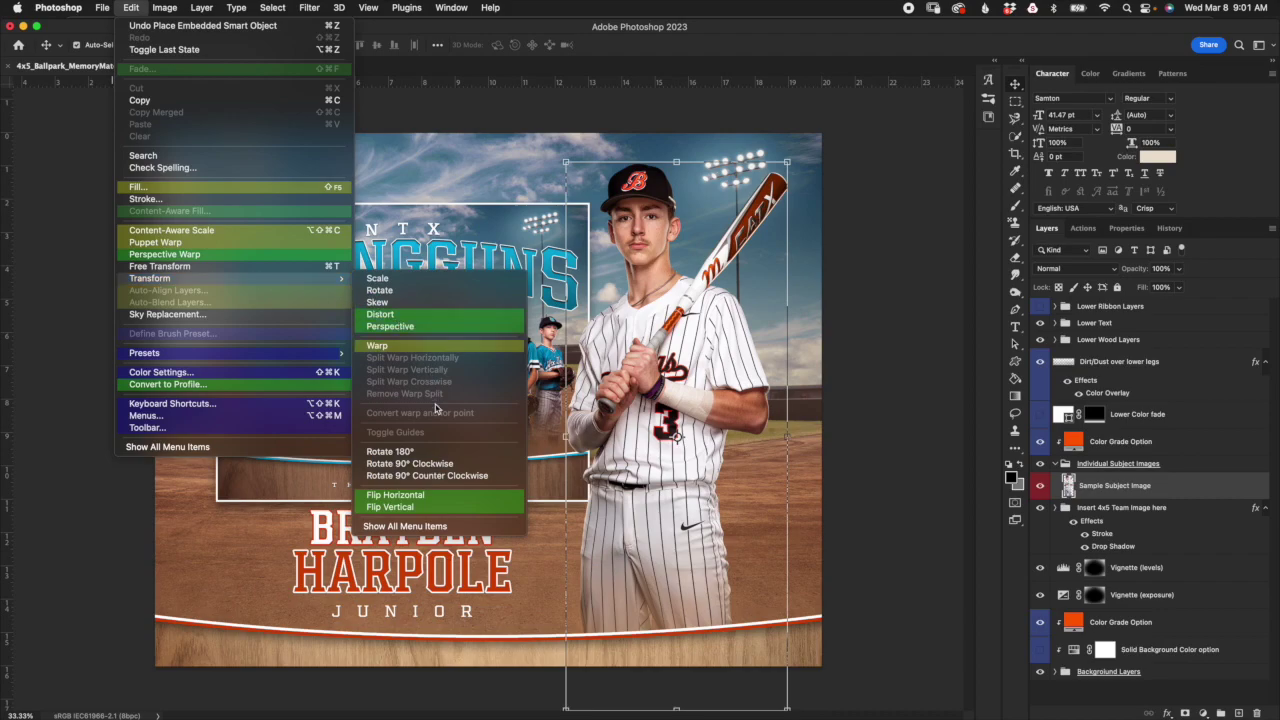
{"action": "left_click", "coordinate": [438, 494]}
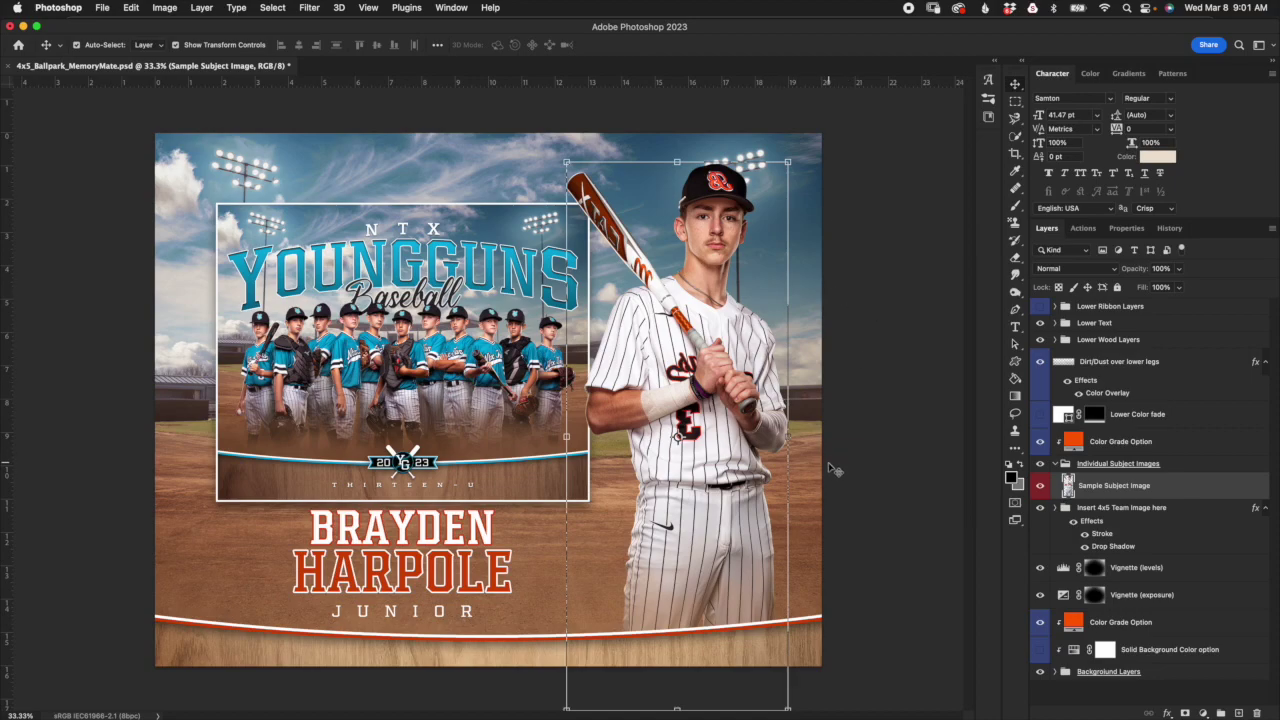
Step: Move the flipped player to the left side of the poster, centred at about X 1149 px, Y 2899 px, and collapse its group
{"action": "key", "text": "super+t"}
{"action": "left_click_drag", "start_coordinate": [709, 263], "coordinate": [314, 287]}
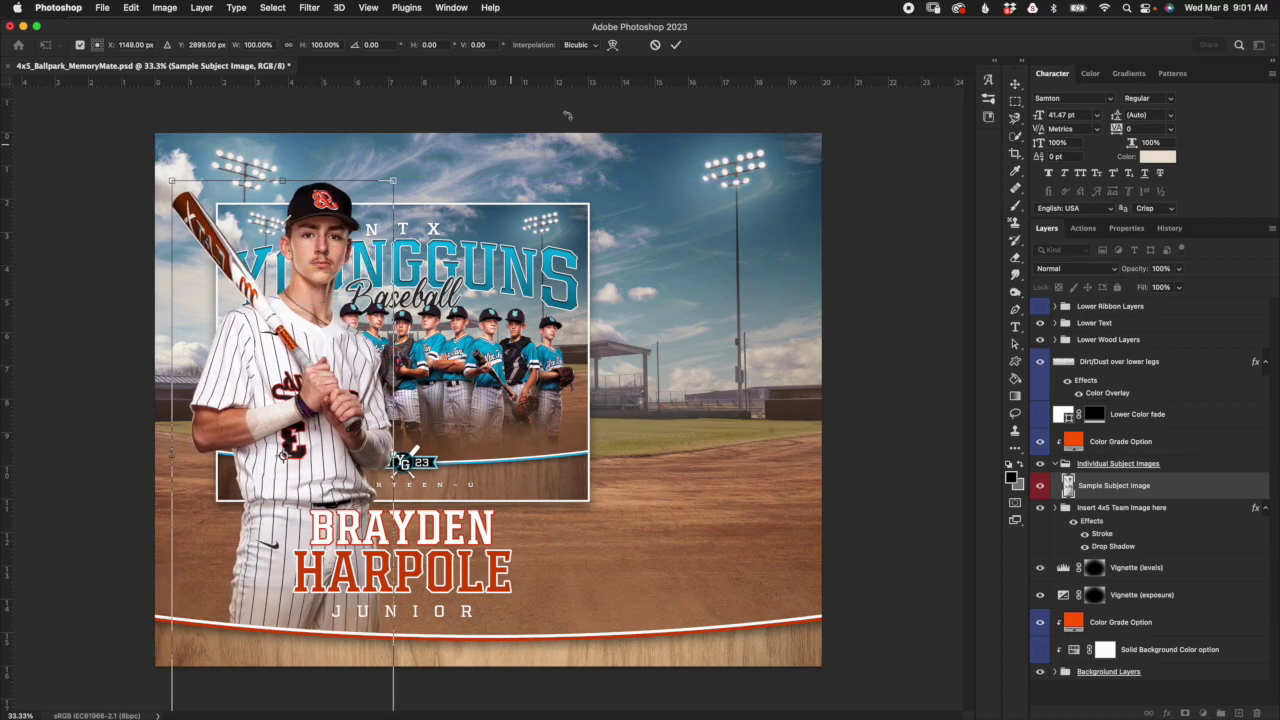
{"action": "left_click", "coordinate": [676, 44]}
{"action": "left_click", "coordinate": [1055, 464]}
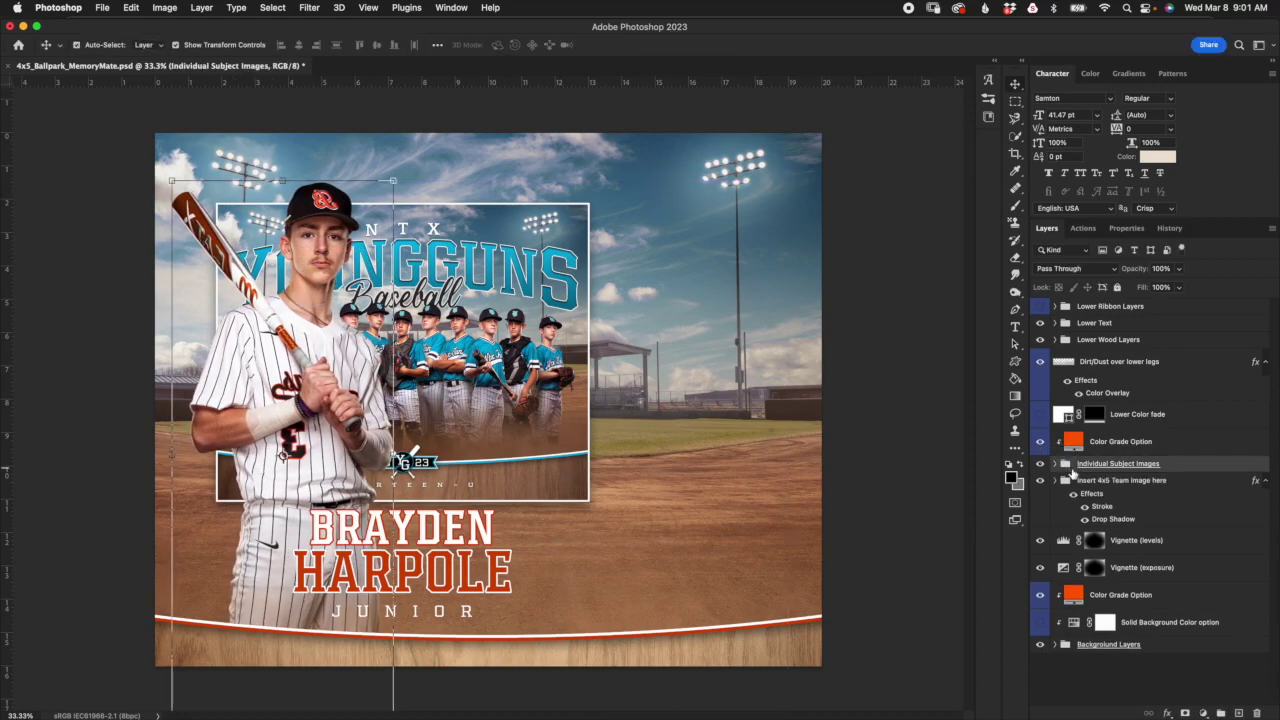
Step: Move the Insert 4x5 Team Image here and Lower Text groups together to the poster's right side, centred at about X 3908 px, Y 2480 px
{"action": "left_click", "coordinate": [1124, 481]}
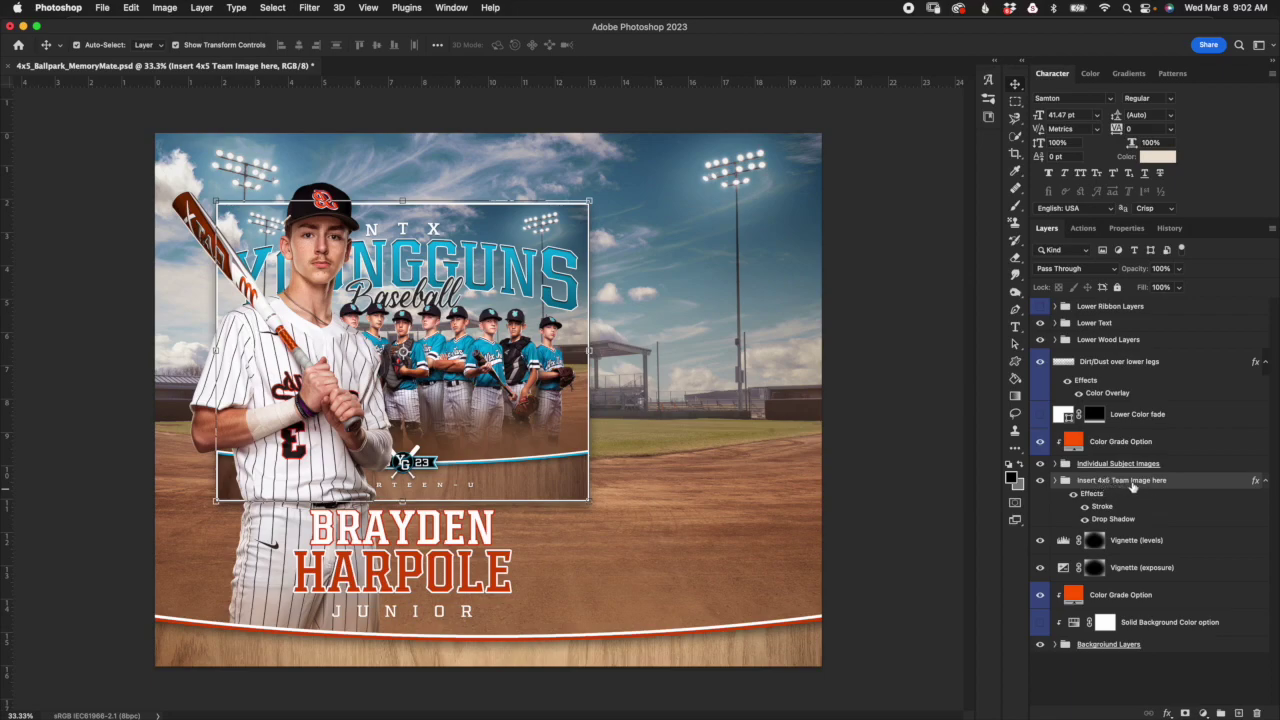
{"action": "left_click", "coordinate": [1136, 326]}
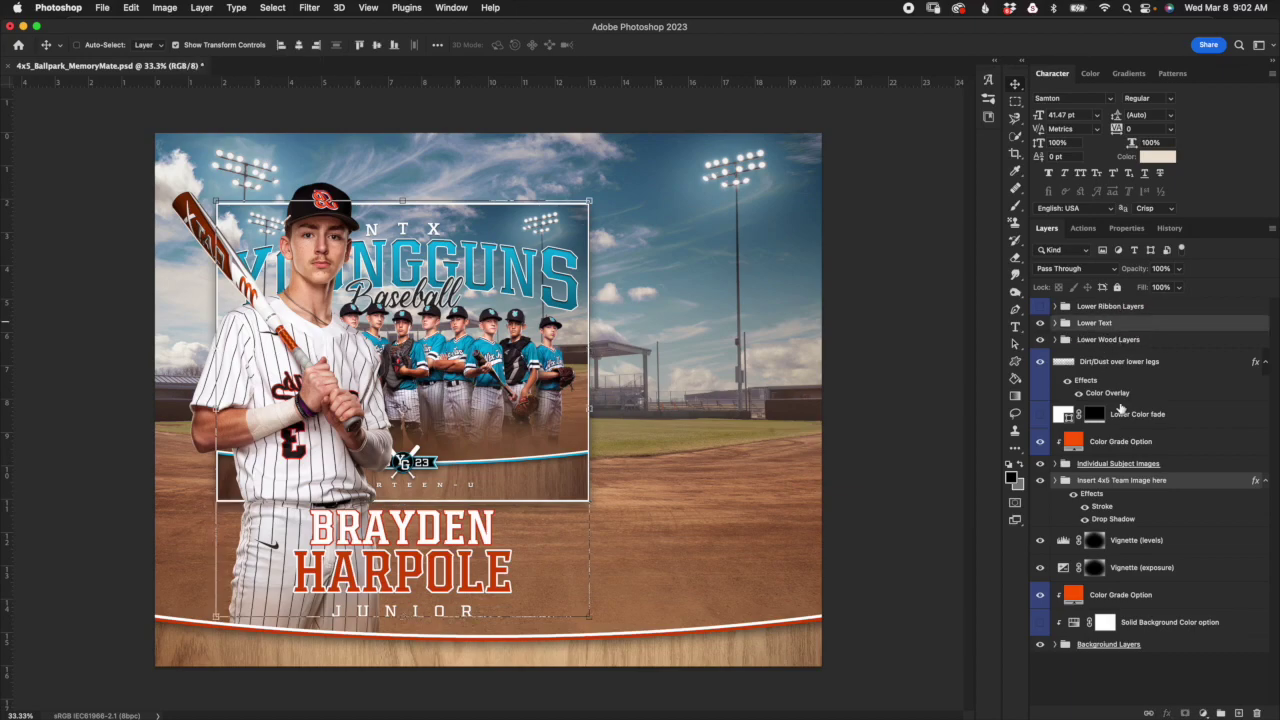
{"action": "key", "text": "super"}
{"action": "left_click", "coordinate": [589, 200]}
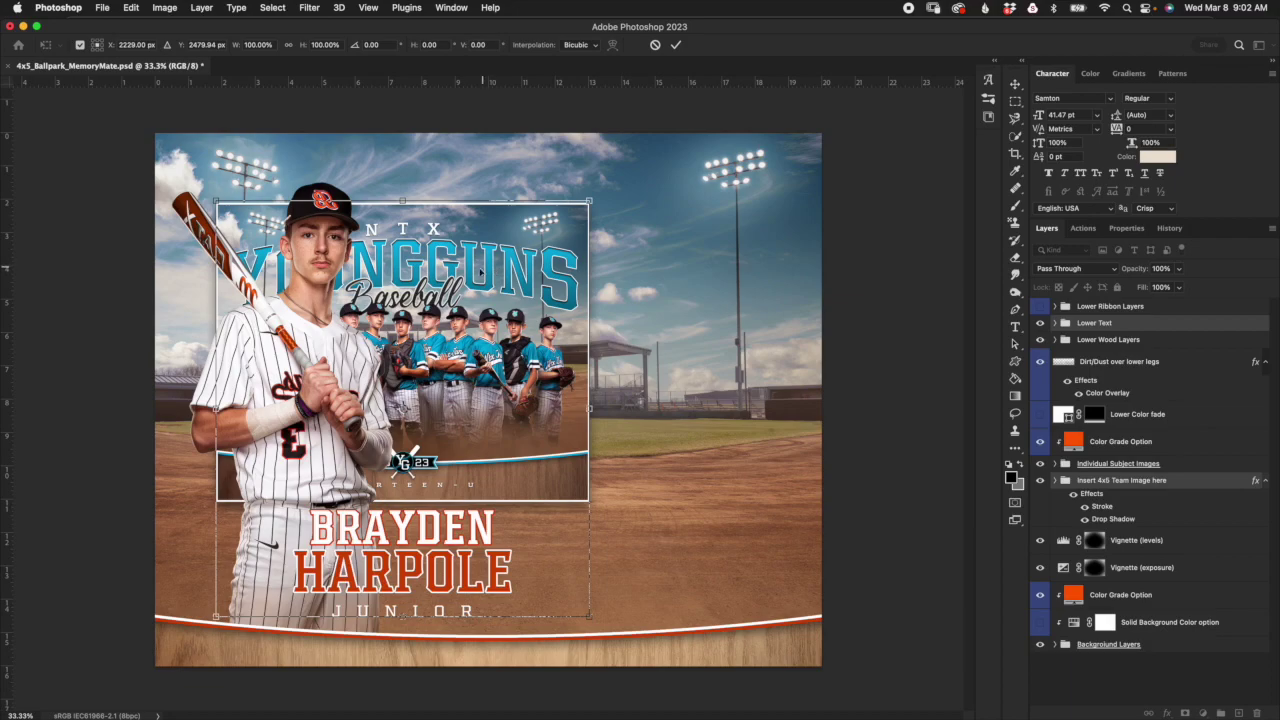
{"action": "left_click_drag", "start_coordinate": [418, 277], "coordinate": [608, 268]}
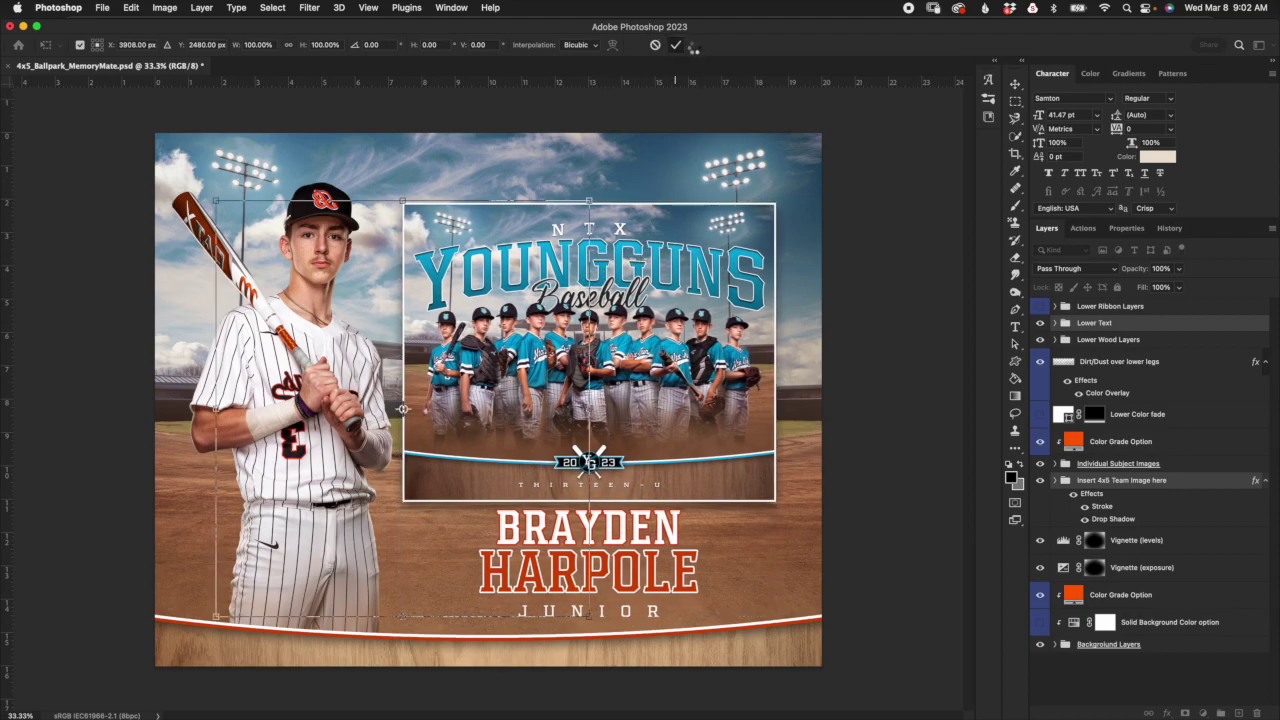
{"action": "left_click", "coordinate": [675, 47]}
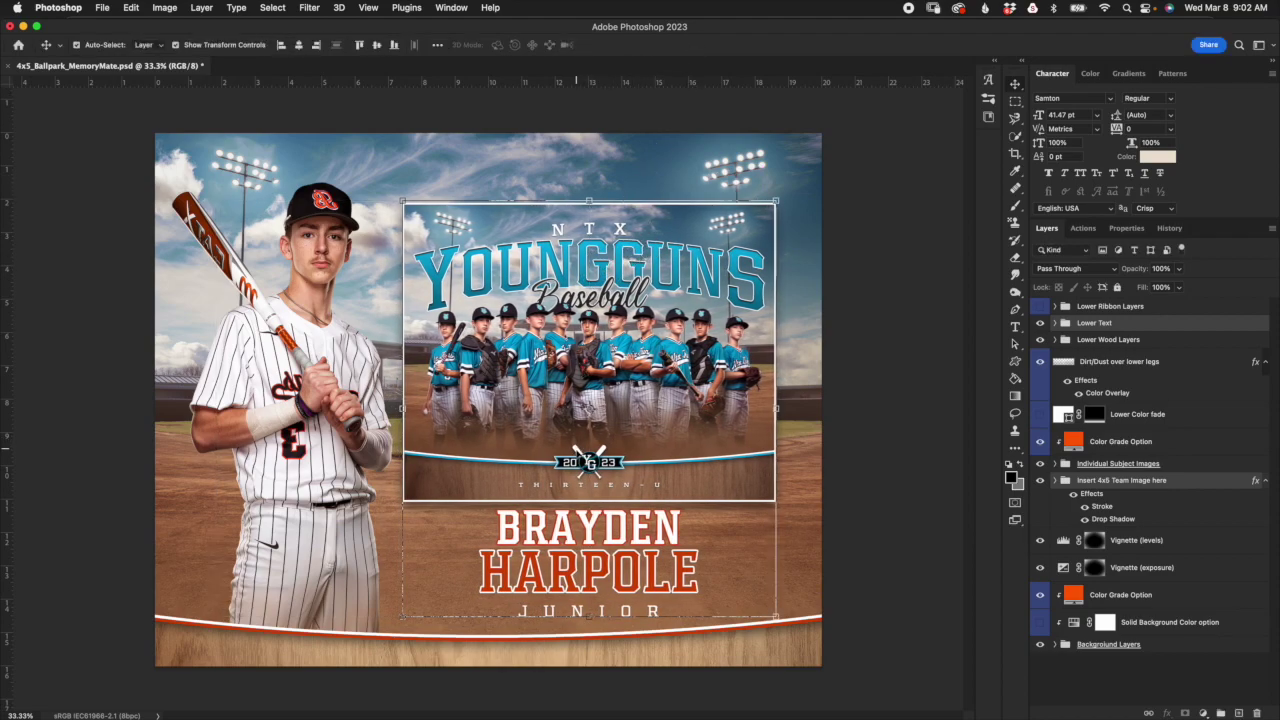